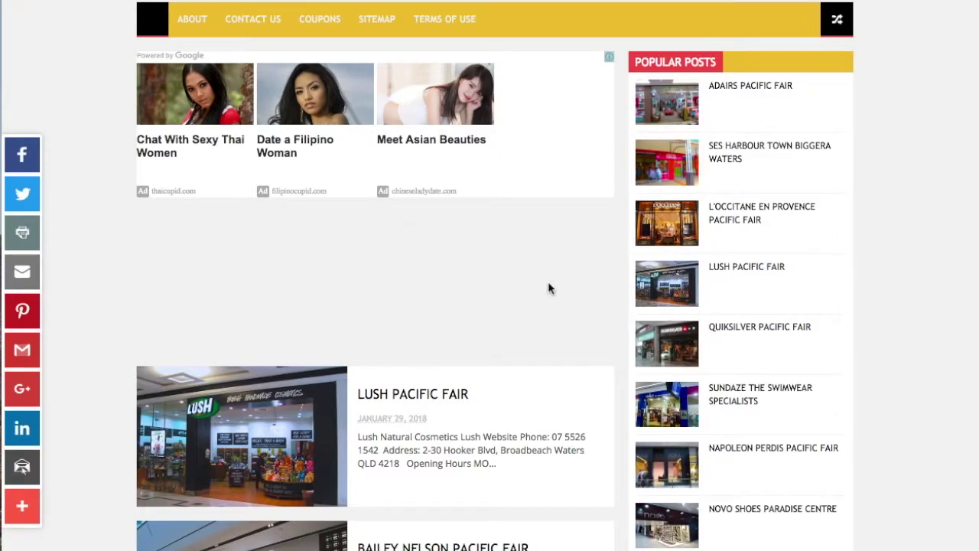
Look through the live blog's homepage, from the post list and sidebar down to the footer widgets and label lists.
{"action": "scroll", "coordinate": [540, 329], "scroll_direction": "down", "scroll_amount": 20}
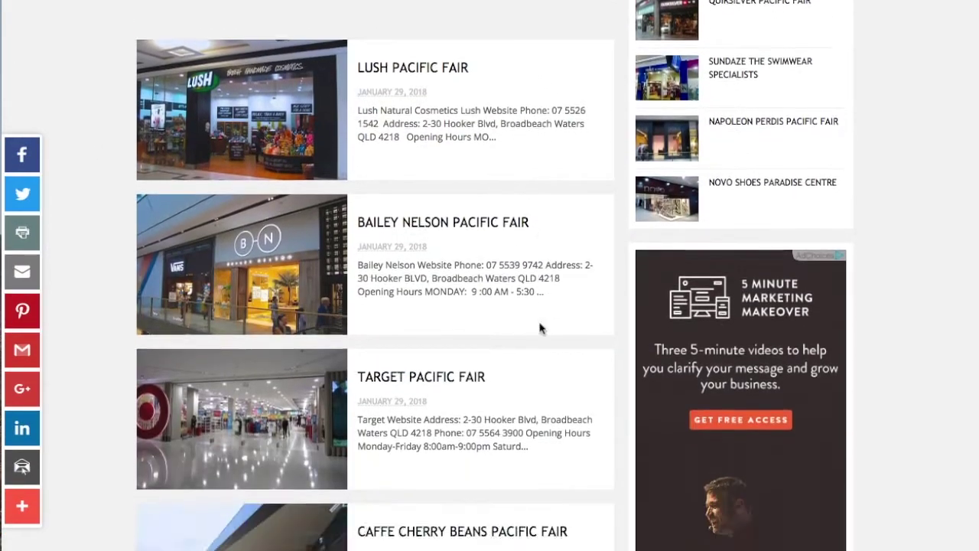
{"action": "scroll", "coordinate": [540, 329], "scroll_direction": "down", "scroll_amount": 8}
{"action": "scroll", "coordinate": [539, 329], "scroll_direction": "up", "scroll_amount": 15}
{"action": "scroll", "coordinate": [539, 329], "scroll_direction": "up", "scroll_amount": 5}
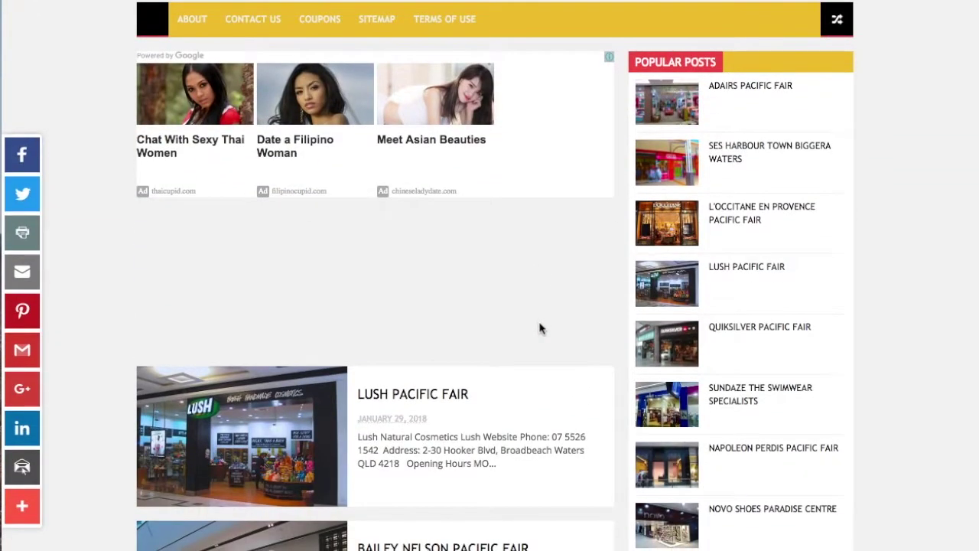
{"action": "scroll", "coordinate": [539, 329], "scroll_direction": "down", "scroll_amount": 5}
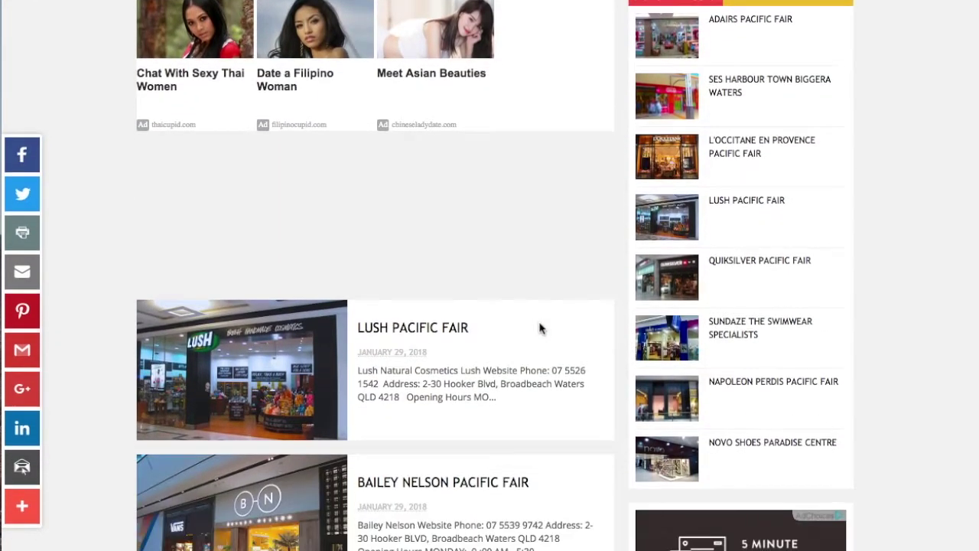
{"action": "scroll", "coordinate": [540, 328], "scroll_direction": "up", "scroll_amount": 5}
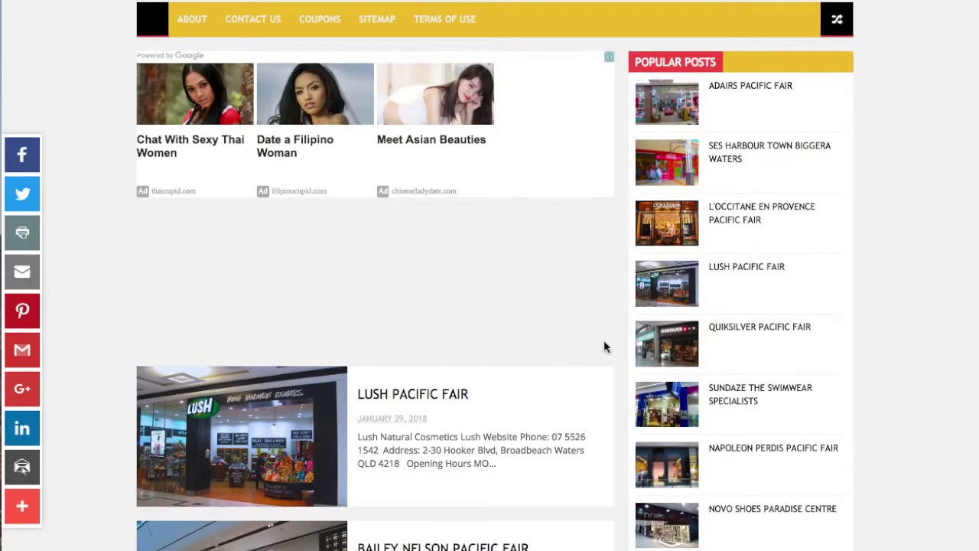
{"action": "scroll", "coordinate": [601, 344], "scroll_direction": "down", "scroll_amount": 3}
{"action": "scroll", "coordinate": [598, 346], "scroll_direction": "down", "scroll_amount": 20}
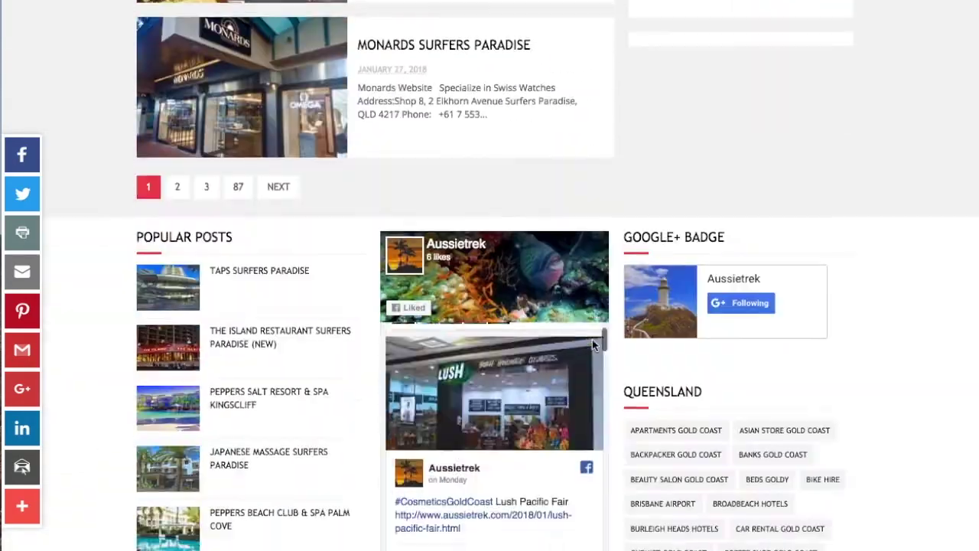
{"action": "scroll", "coordinate": [753, 352], "scroll_direction": "down", "scroll_amount": 10}
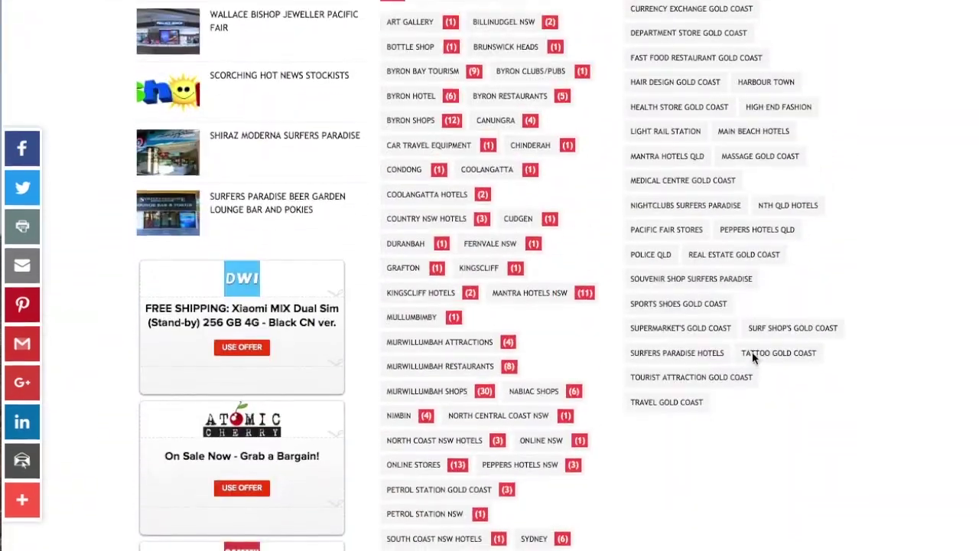
{"action": "scroll", "coordinate": [752, 351], "scroll_direction": "up", "scroll_amount": 20}
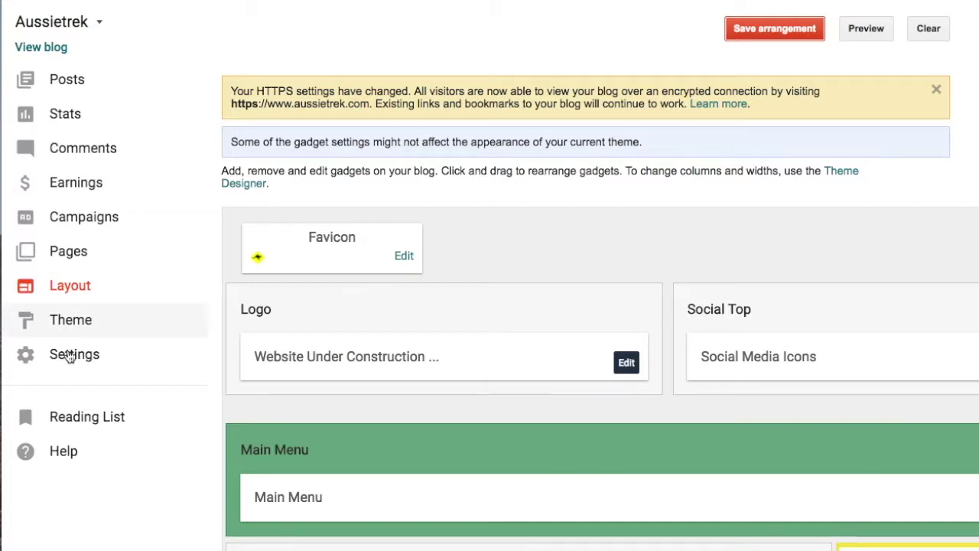
View the blog's current theme, open its Layout page and examine the gadget arrangement around the logo and main menu.
{"action": "left_click", "coordinate": [80, 326]}
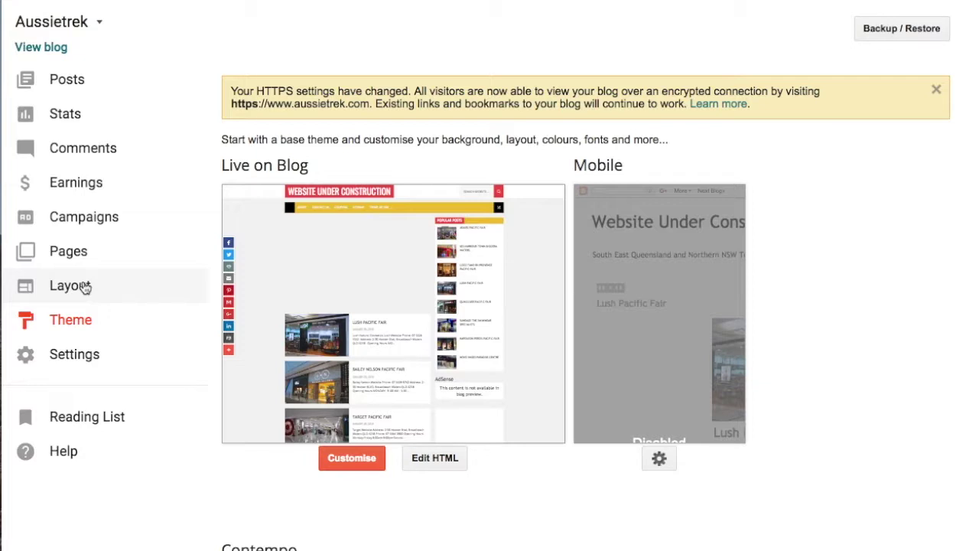
{"action": "left_click", "coordinate": [85, 287]}
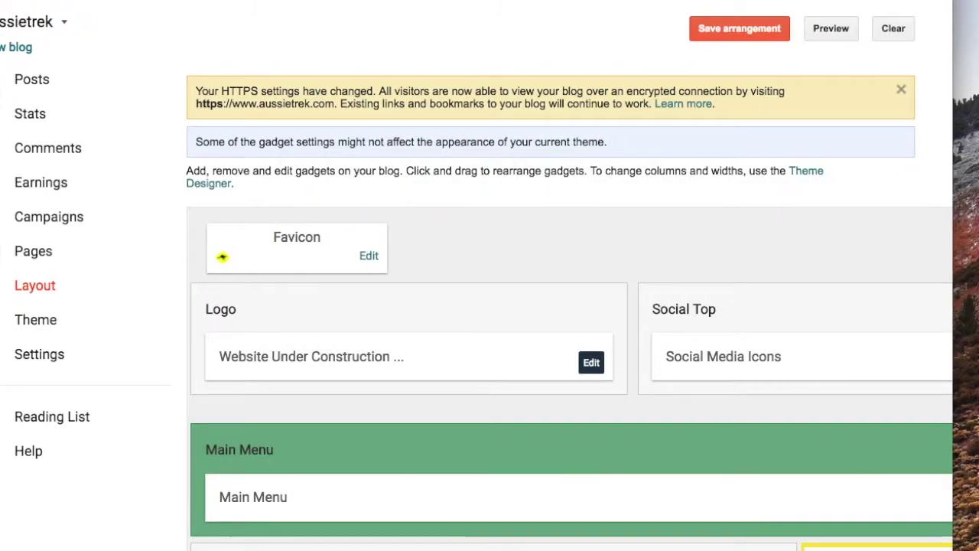
{"action": "scroll", "coordinate": [650, 392], "scroll_direction": "down", "scroll_amount": 3}
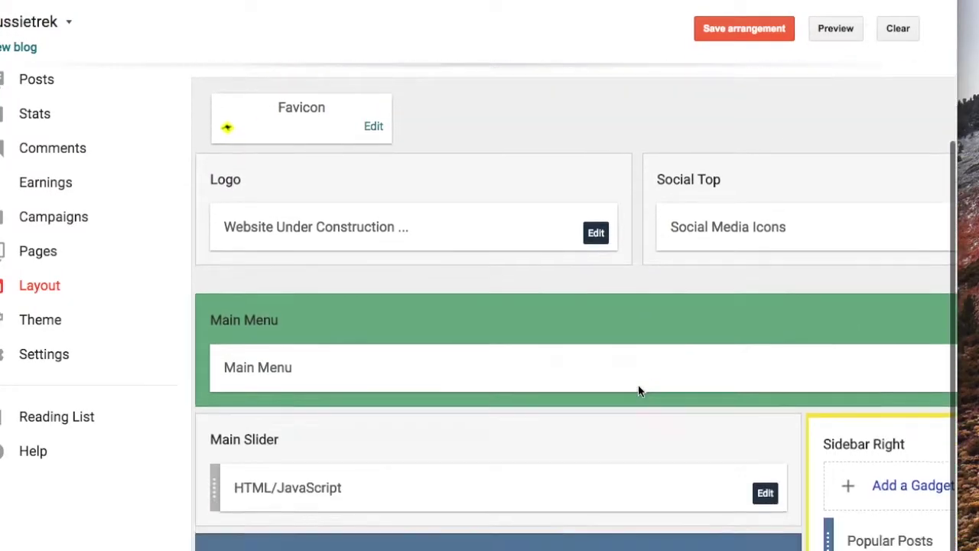
{"action": "scroll", "coordinate": [638, 391], "scroll_direction": "up", "scroll_amount": 2}
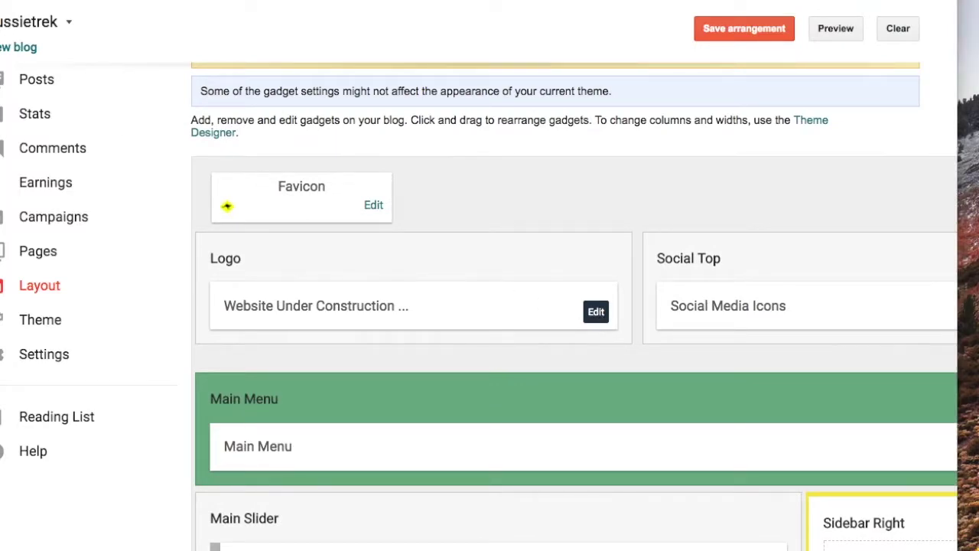
Check the blog title in the logo's header settings, close them without changes and reload the live blog.
{"action": "left_click_drag", "start_coordinate": [185, 0], "coordinate": [596, 95]}
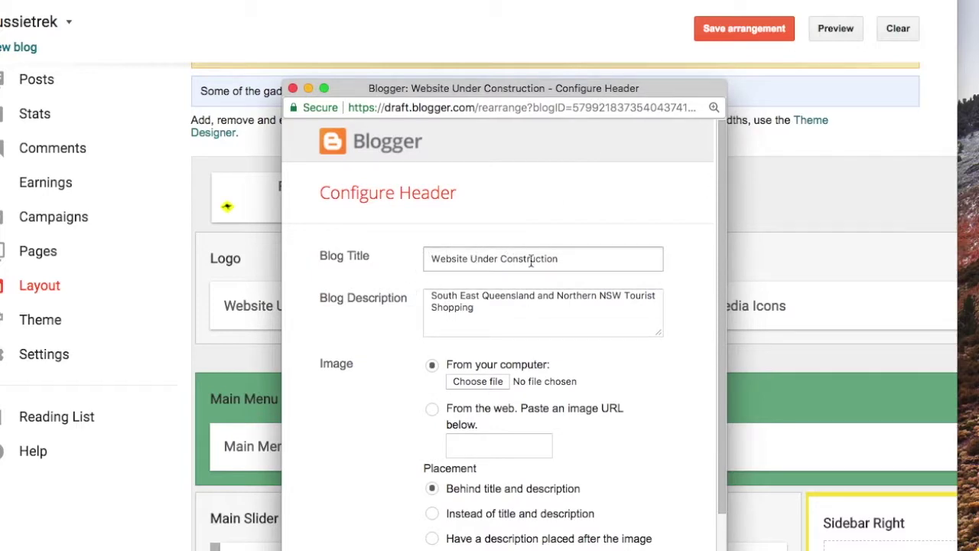
{"action": "left_click", "coordinate": [293, 90]}
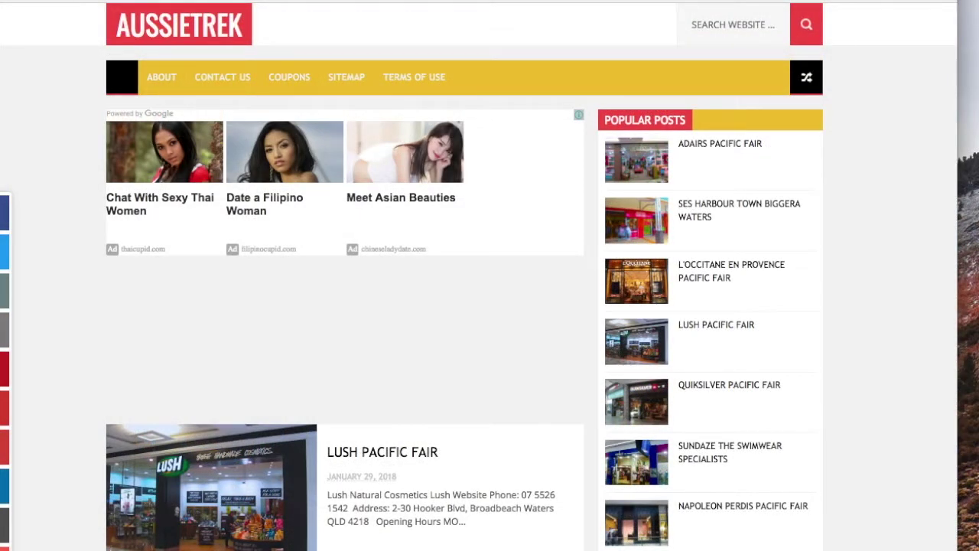
{"action": "key", "text": "super+r"}
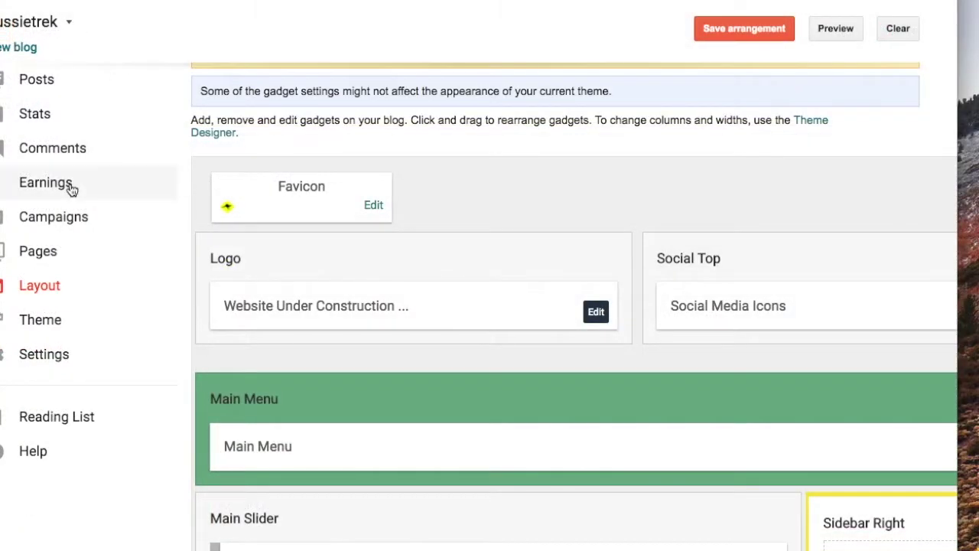
Enable the Simple mobile theme for mobile devices in the blog's theme settings and save the choice.
{"action": "left_click", "coordinate": [59, 328]}
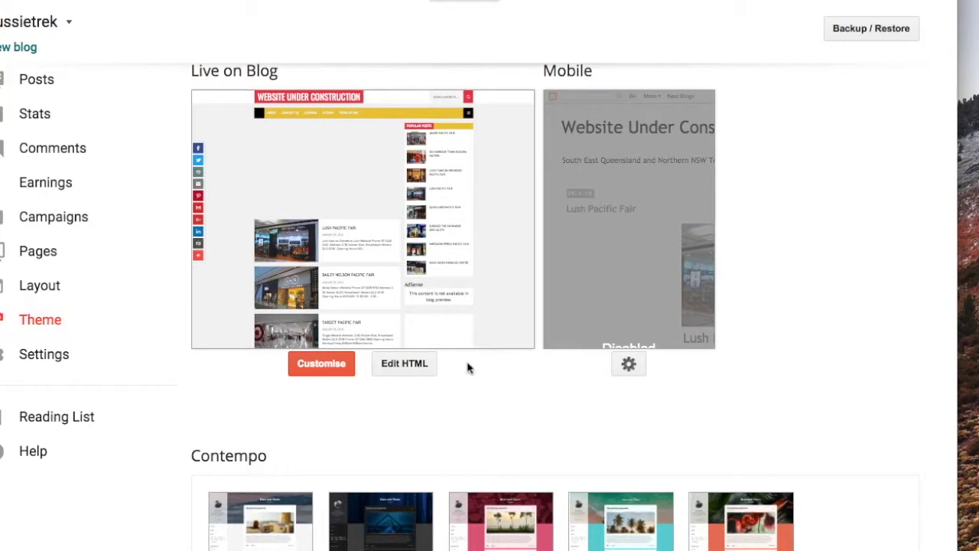
{"action": "left_click", "coordinate": [628, 365]}
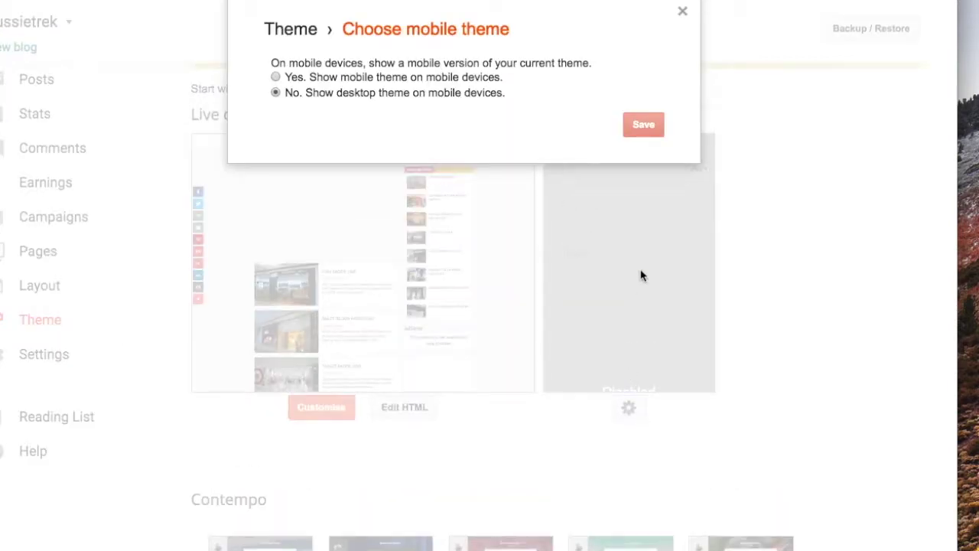
{"action": "left_click", "coordinate": [276, 77]}
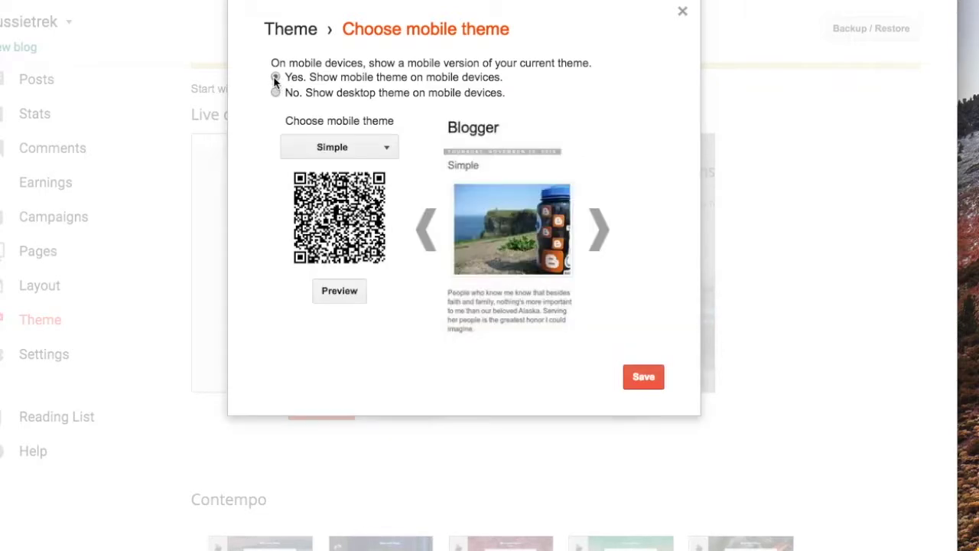
{"action": "left_click", "coordinate": [644, 377]}
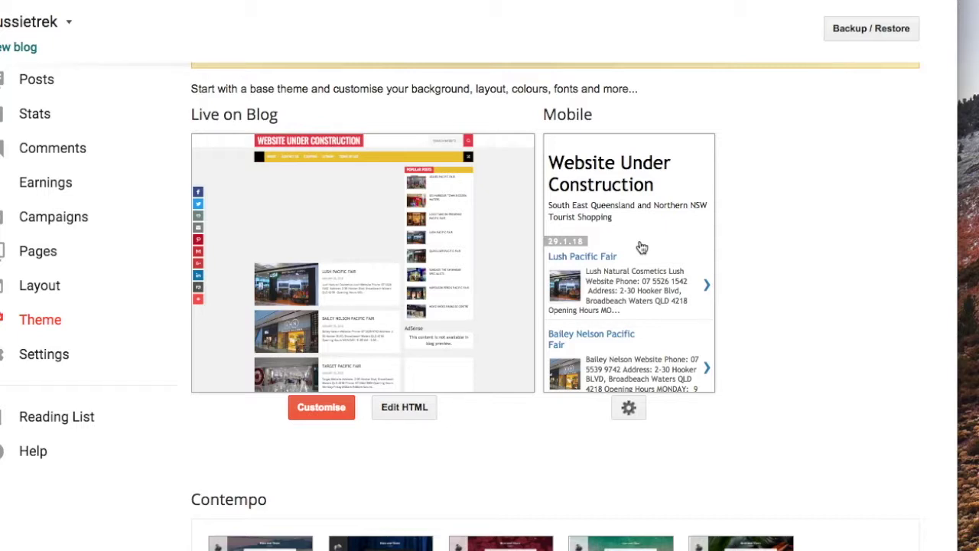
Open the HTML/JavaScript gadget in the Layout's Main Slider section for editing.
{"action": "left_click", "coordinate": [46, 286]}
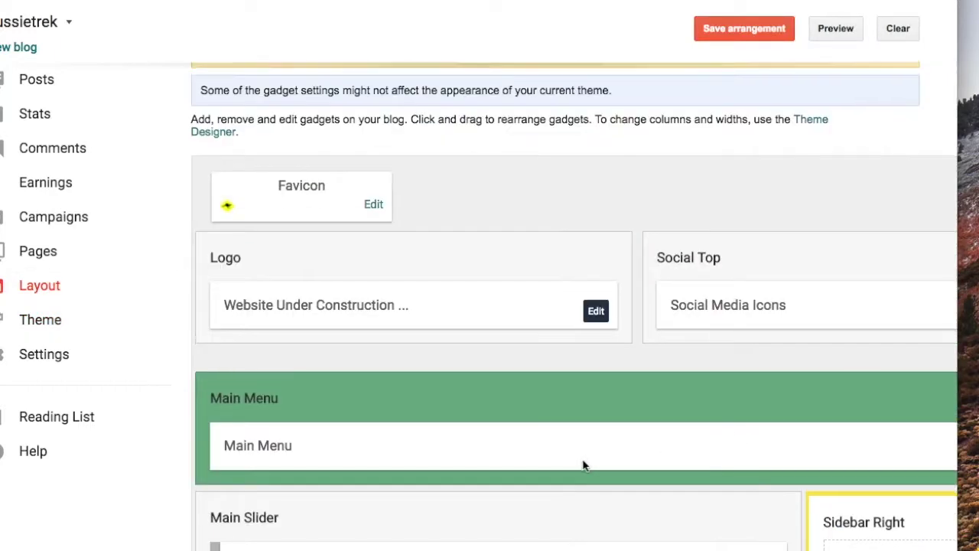
{"action": "scroll", "coordinate": [576, 463], "scroll_direction": "down", "scroll_amount": 5}
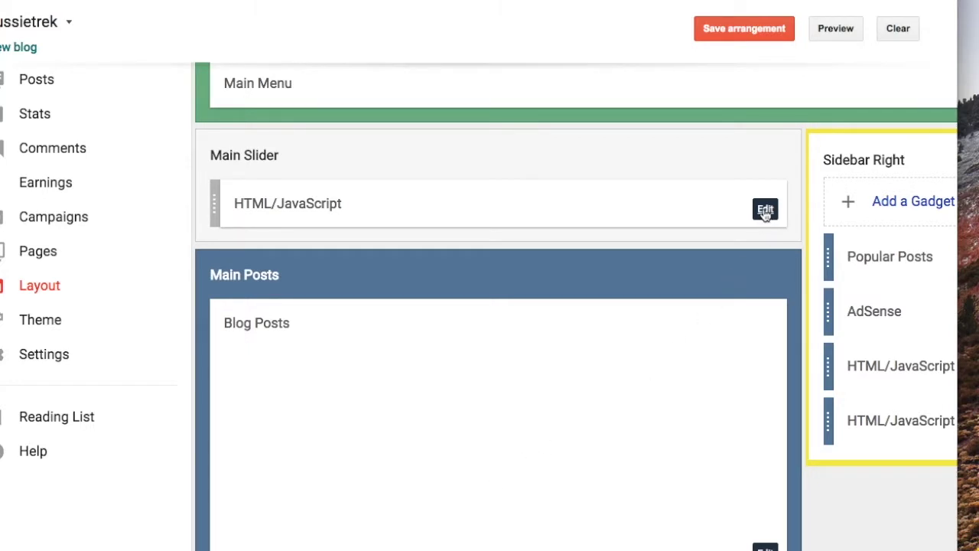
{"action": "left_click", "coordinate": [765, 212]}
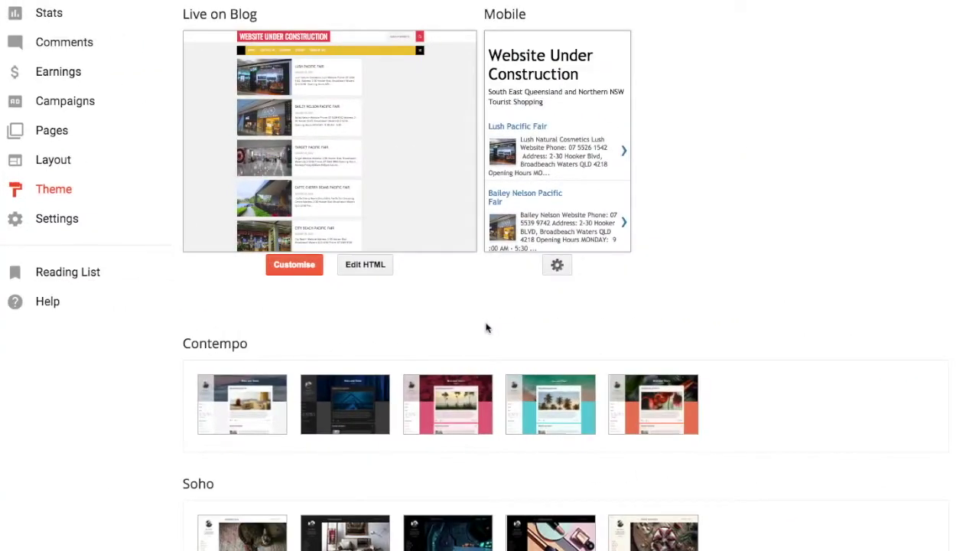
Review the Layout's gadget sections, from the logo and Main Slider down to the footer widgets.
{"action": "left_click", "coordinate": [60, 160]}
{"action": "scroll", "coordinate": [423, 371], "scroll_direction": "down", "scroll_amount": 5}
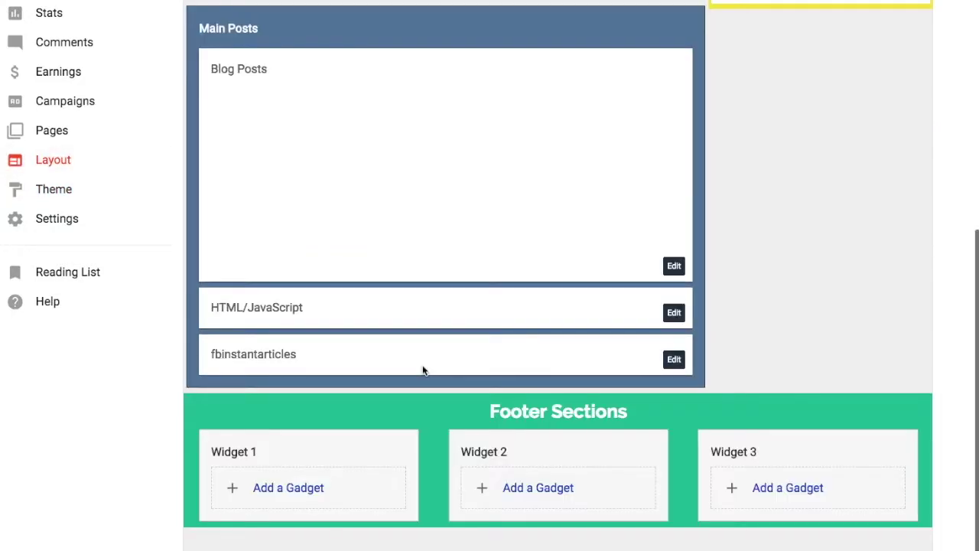
{"action": "scroll", "coordinate": [425, 371], "scroll_direction": "up", "scroll_amount": 5}
{"action": "scroll", "coordinate": [77, 176], "scroll_direction": "up", "scroll_amount": 2}
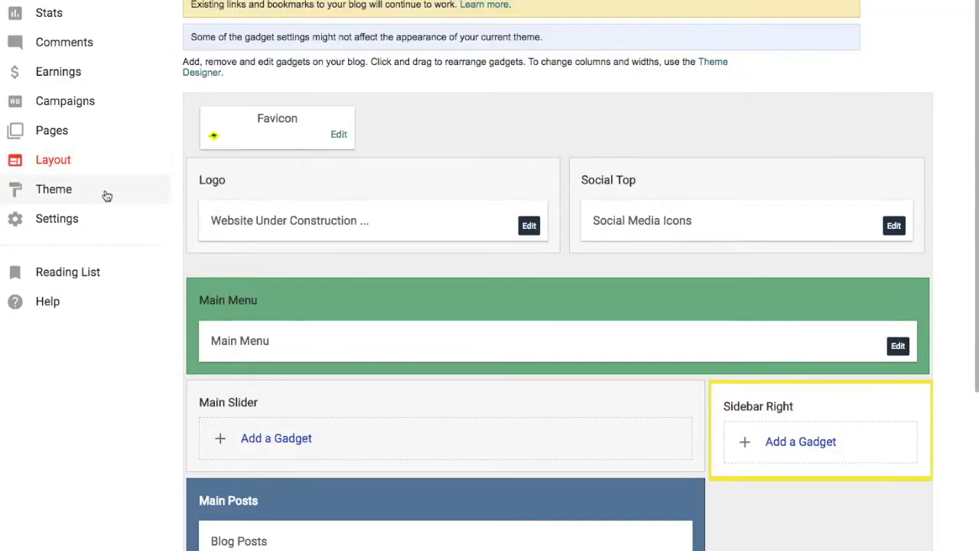
Return to the blog's Theme page and bring the window of the downloaded MagNews template folder into view.
{"action": "left_click", "coordinate": [59, 190]}
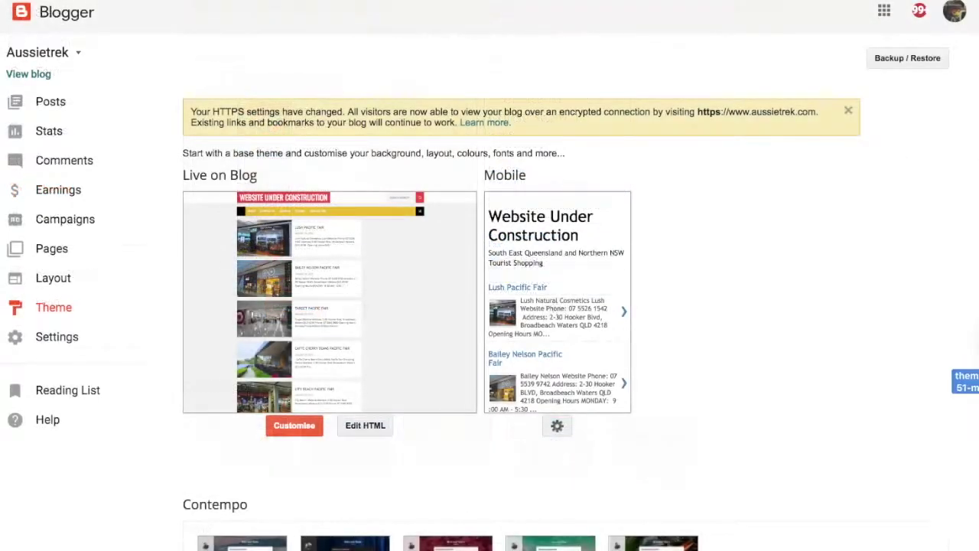
{"action": "left_click_drag", "start_coordinate": [971, 360], "coordinate": [769, 359]}
{"action": "left_click_drag", "start_coordinate": [719, 327], "coordinate": [978, 329]}
{"action": "left_click_drag", "start_coordinate": [975, 378], "coordinate": [978, 276]}
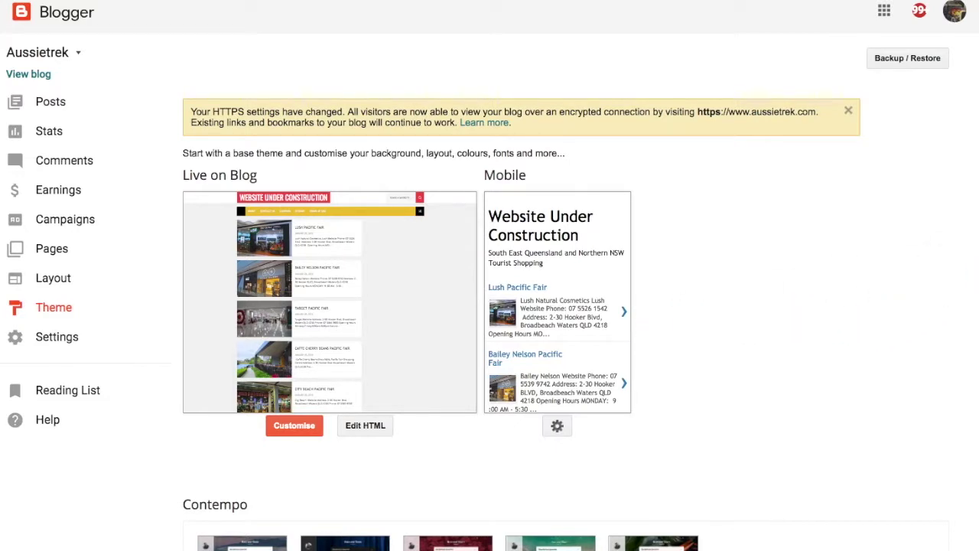
Open MagNews_1_1.xml from the themeforest-7591951-magnews-responsive-blogger-template folder in TextEdit.
{"action": "scroll", "coordinate": [896, 267], "scroll_direction": "down", "scroll_amount": 5}
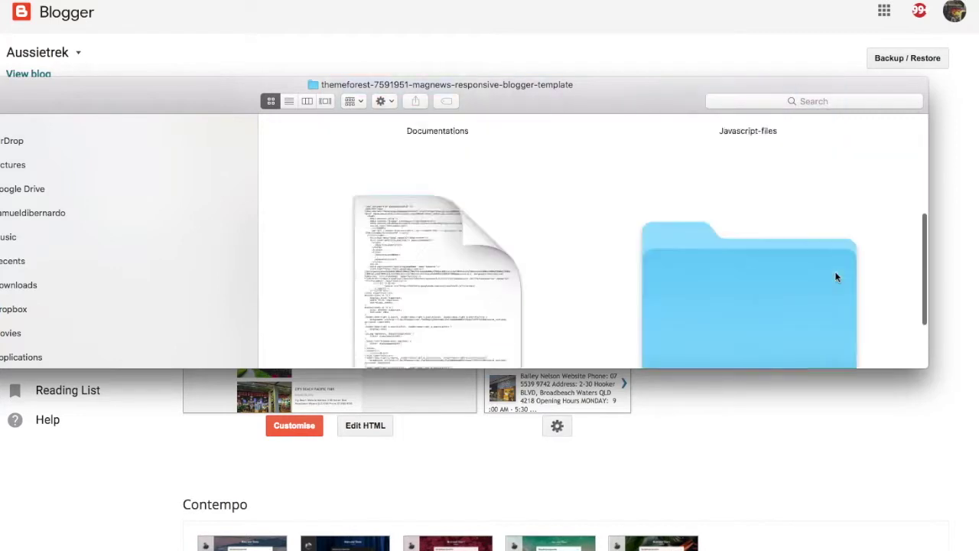
{"action": "scroll", "coordinate": [508, 267], "scroll_direction": "up", "scroll_amount": 2}
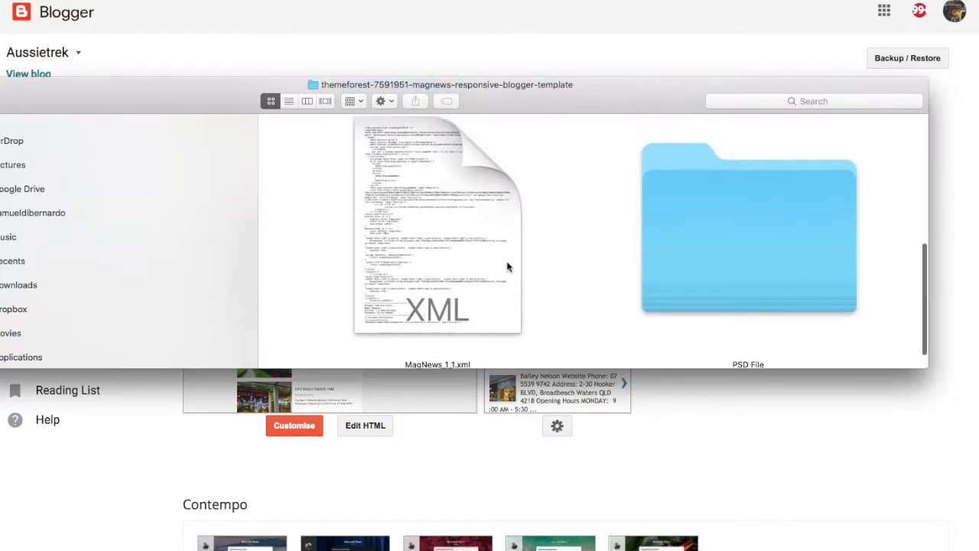
{"action": "scroll", "coordinate": [508, 267], "scroll_direction": "down", "scroll_amount": 2}
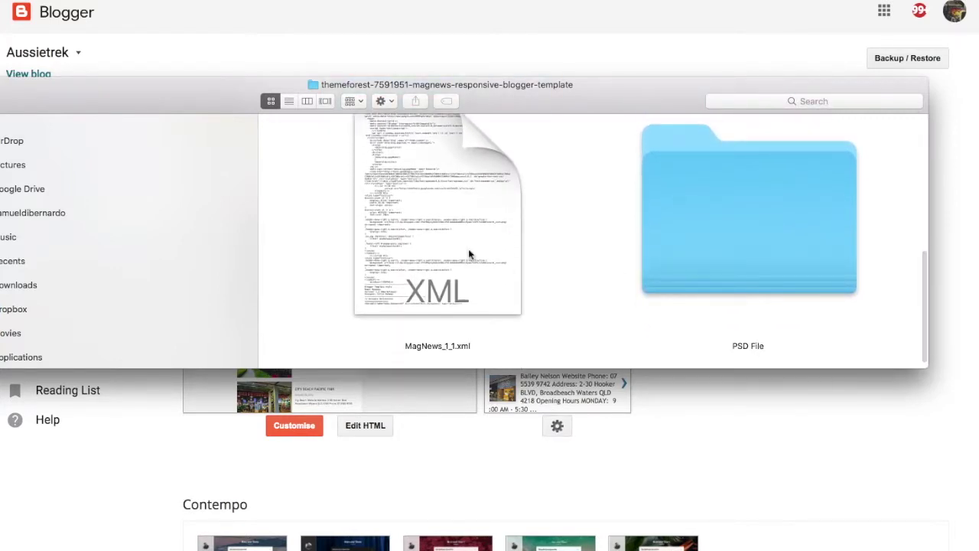
{"action": "right_click", "coordinate": [468, 248]}
{"action": "mouse_move", "coordinate": [525, 269]}
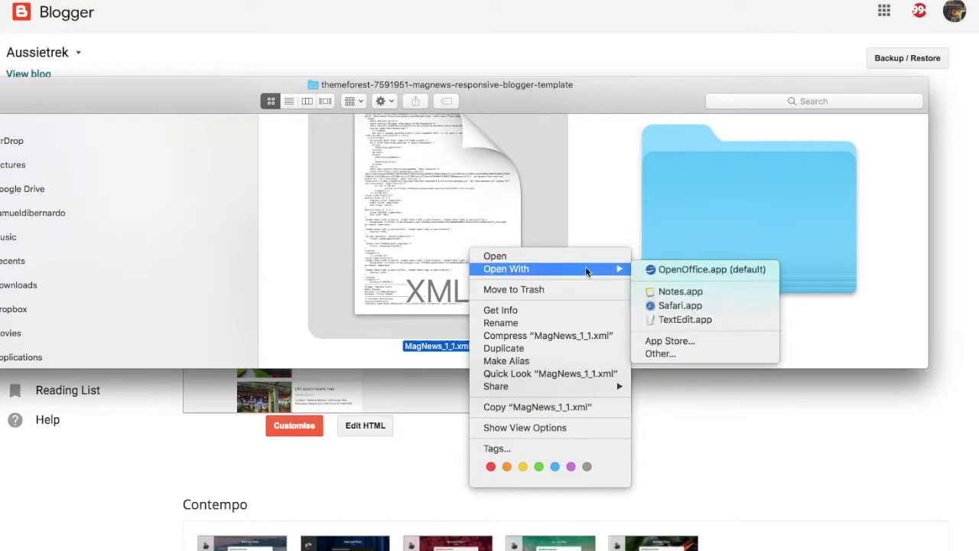
{"action": "left_click", "coordinate": [703, 320]}
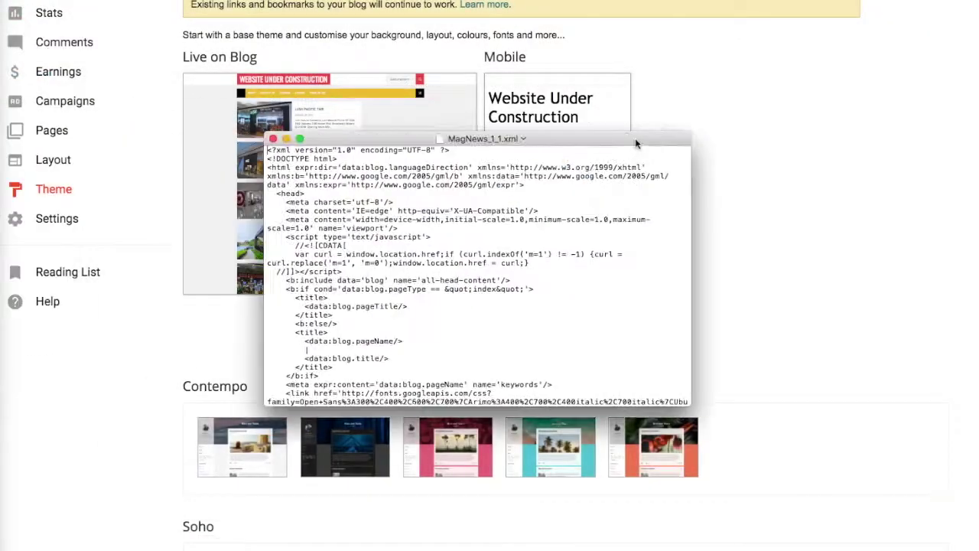
Enlarge the MagNews_1_1.xml window, move it aside and open the live theme's HTML for editing in Blogger.
{"action": "left_click_drag", "start_coordinate": [662, 136], "coordinate": [763, 187]}
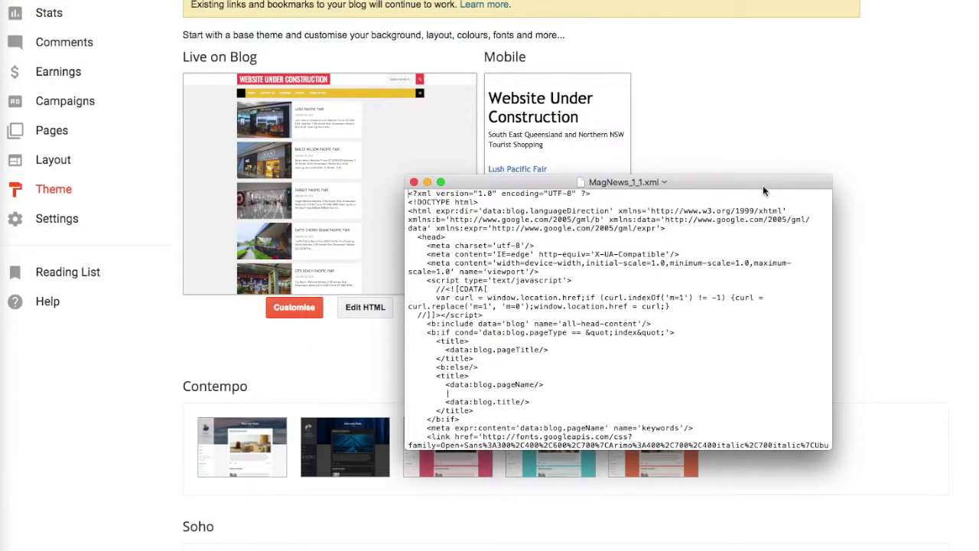
{"action": "left_click_drag", "start_coordinate": [763, 185], "coordinate": [770, 183]}
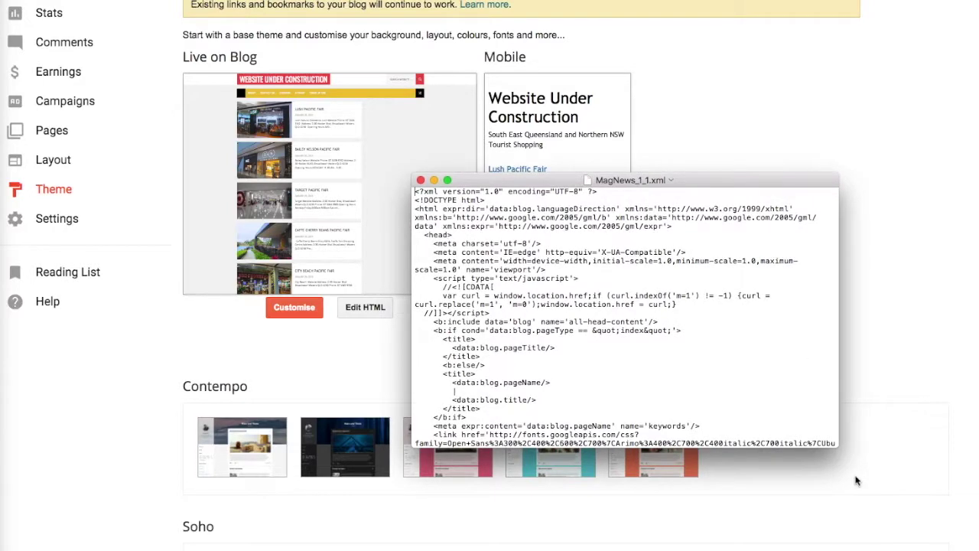
{"action": "left_click_drag", "start_coordinate": [832, 442], "coordinate": [938, 550]}
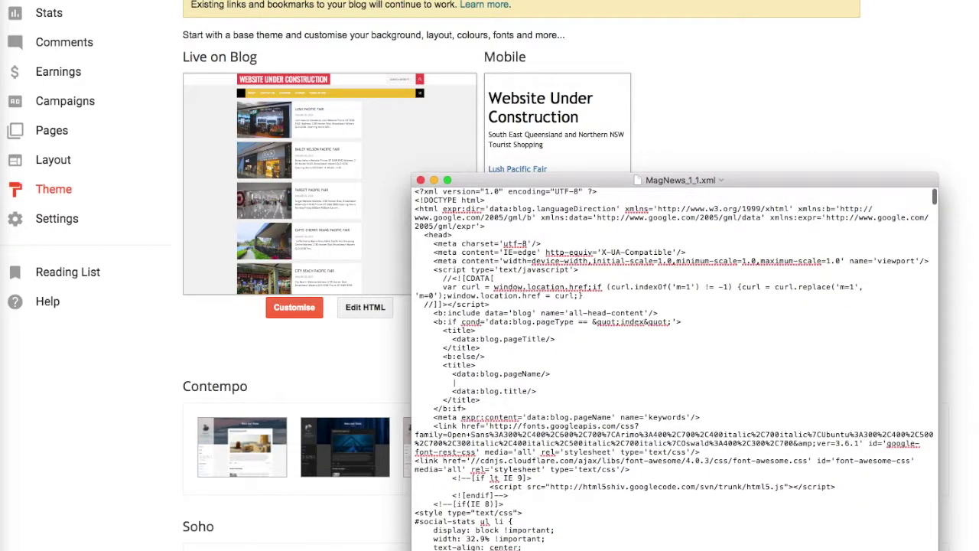
{"action": "left_click_drag", "start_coordinate": [824, 186], "coordinate": [0, 130]}
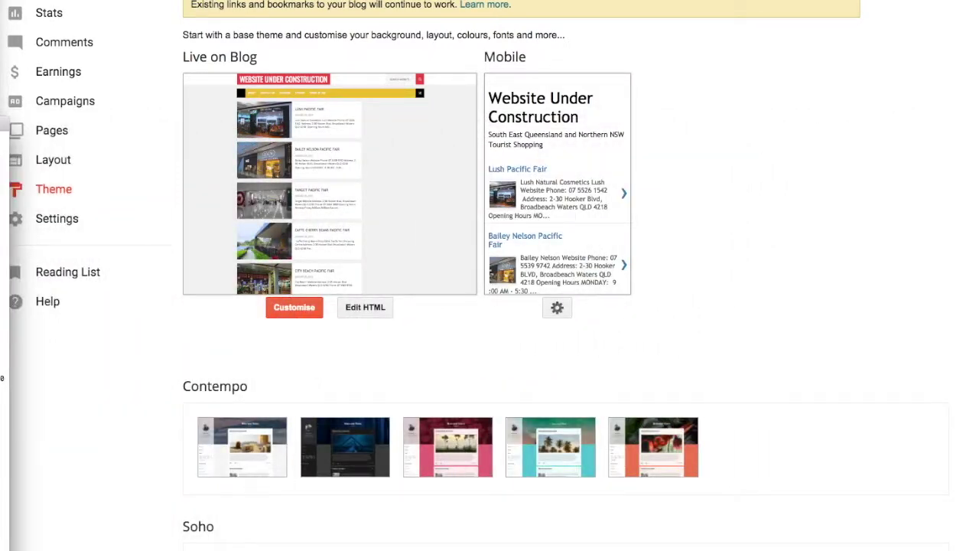
{"action": "left_click", "coordinate": [368, 309]}
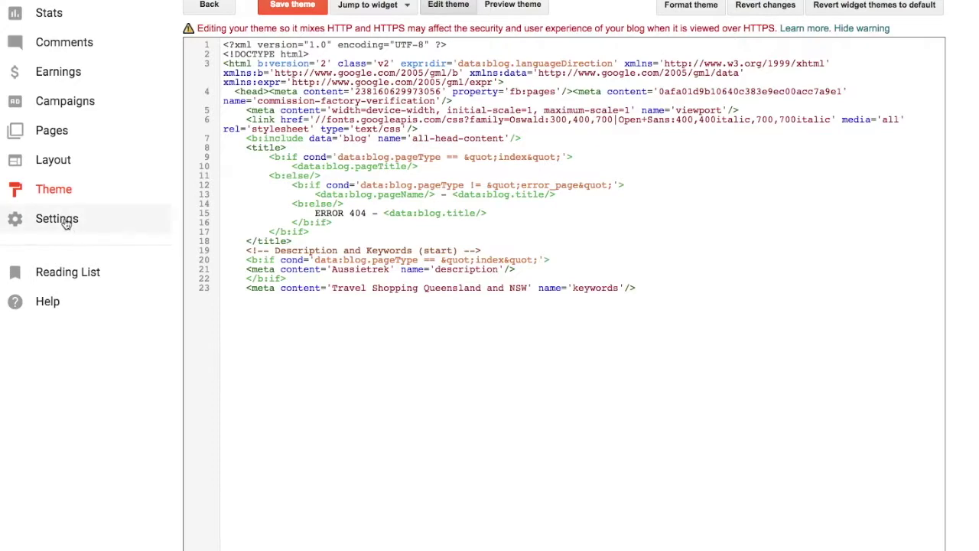
Return to the Theme page and download a backup of the current theme as an XML file in the iCloud Documents folder.
{"action": "left_click", "coordinate": [66, 194]}
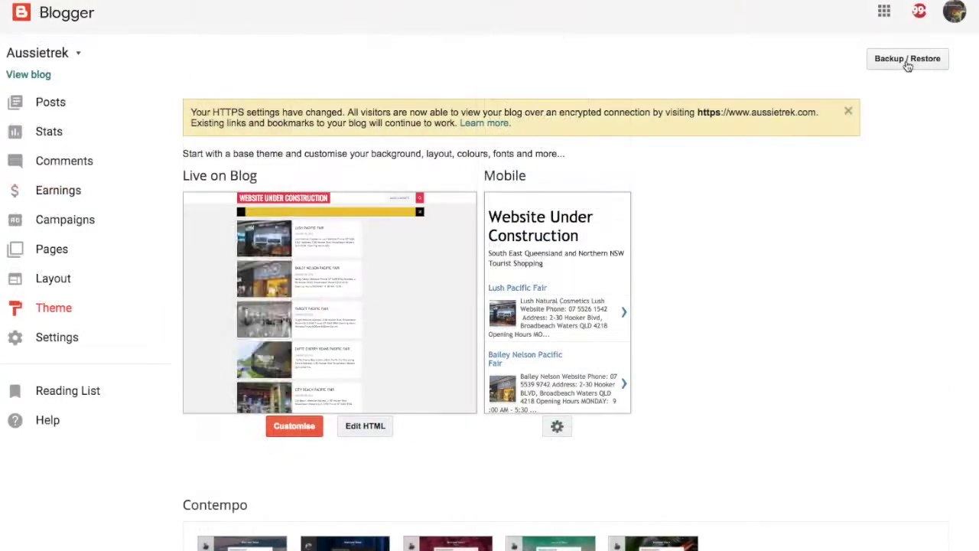
{"action": "left_click", "coordinate": [908, 63]}
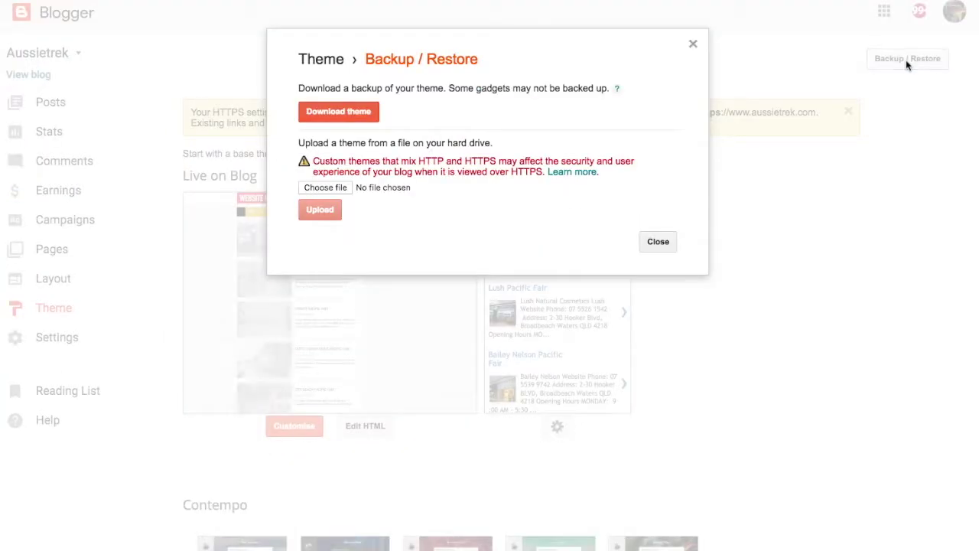
{"action": "left_click", "coordinate": [354, 113]}
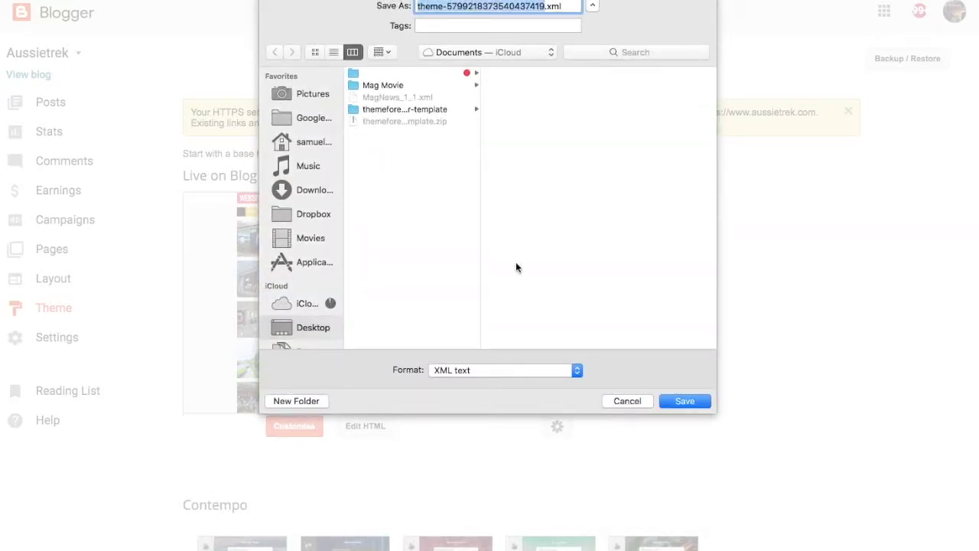
{"action": "left_click", "coordinate": [688, 399]}
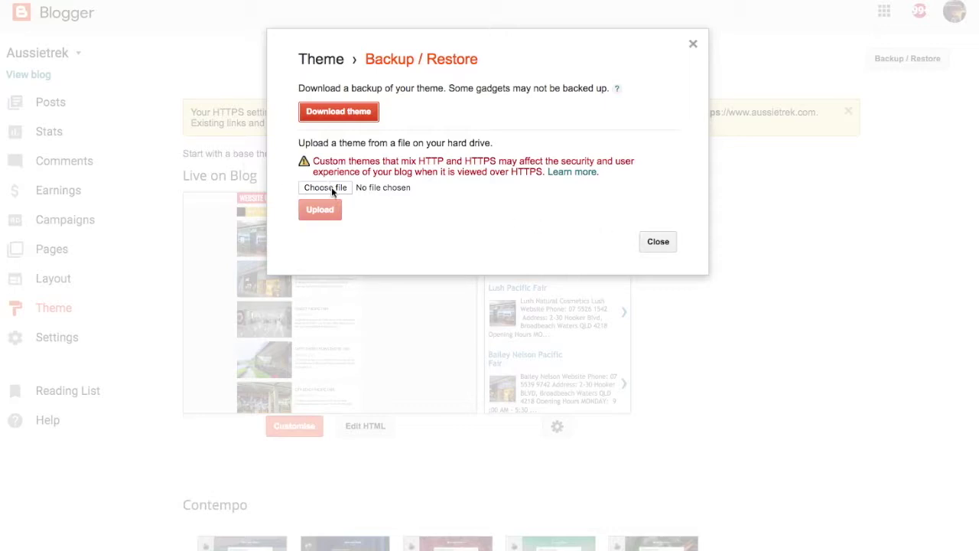
{"action": "left_click", "coordinate": [658, 244]}
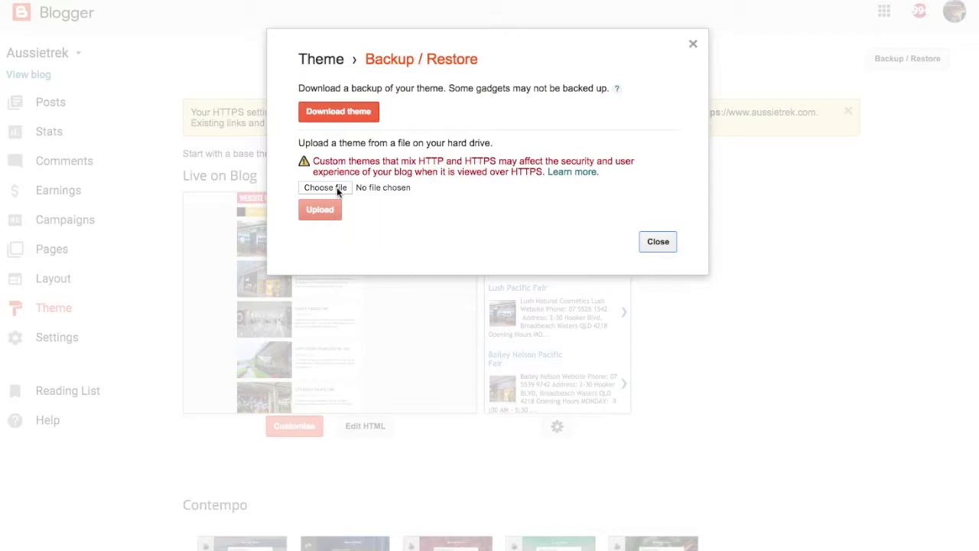
{"action": "left_click", "coordinate": [658, 242]}
Delete all the code from the live theme's HTML and try to save the emptied theme.
{"action": "scroll", "coordinate": [663, 247], "scroll_direction": "down", "scroll_amount": 2}
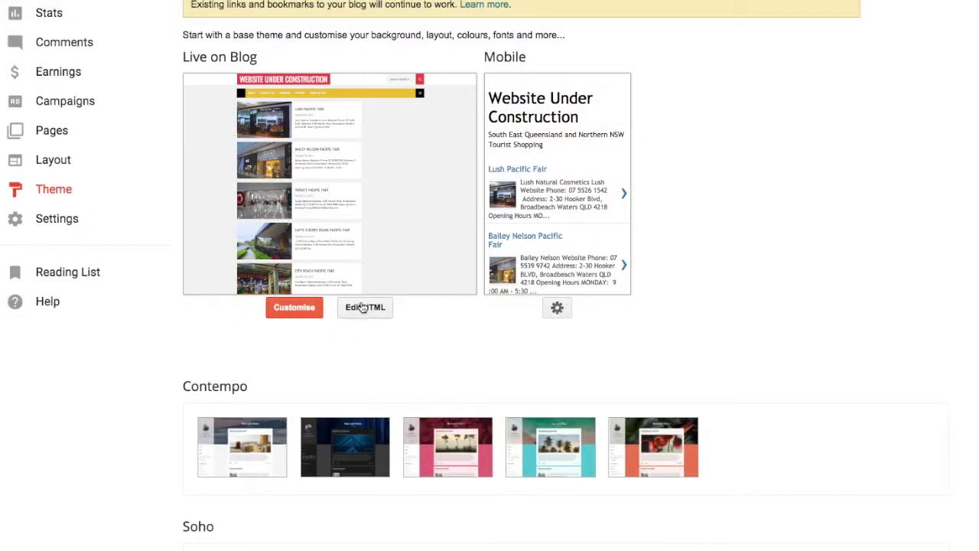
{"action": "left_click", "coordinate": [368, 308]}
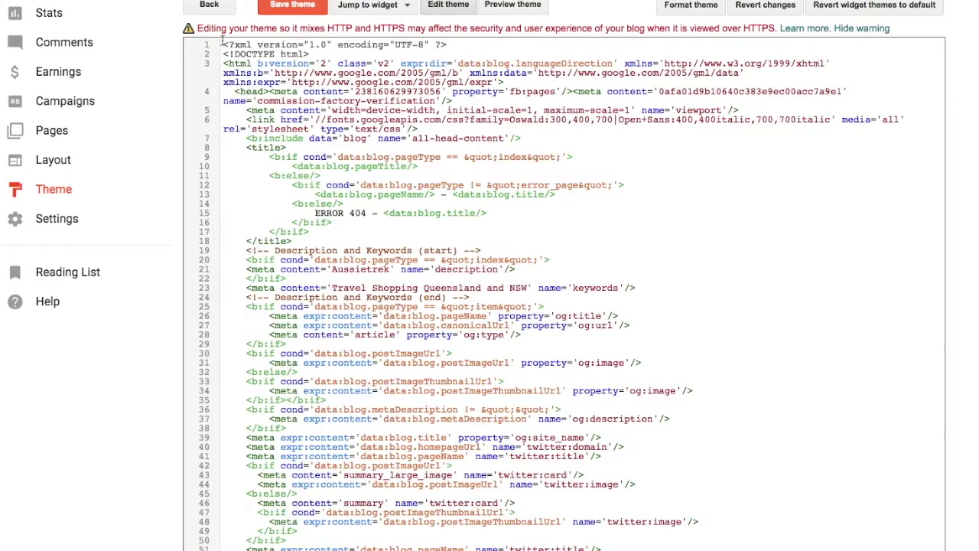
{"action": "left_click_drag", "start_coordinate": [223, 44], "coordinate": [375, 550]}
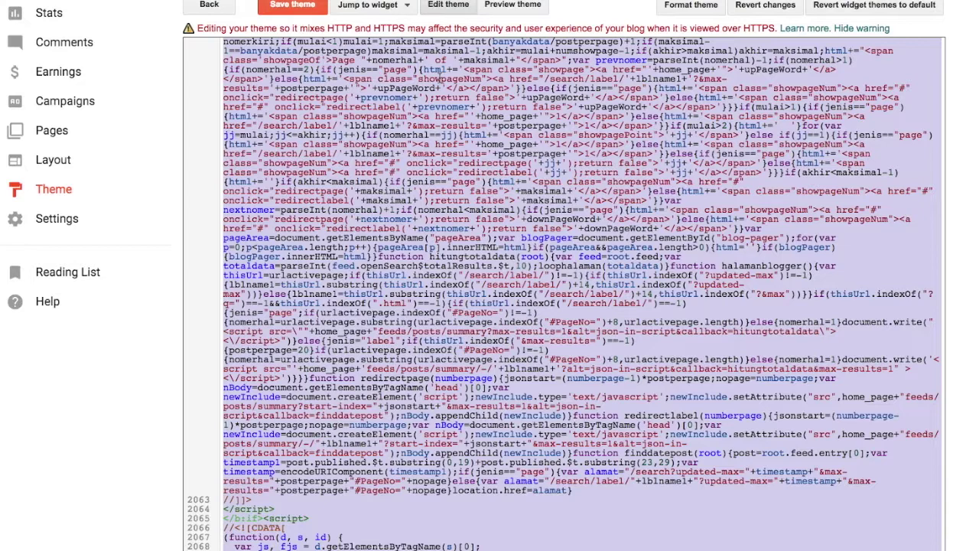
{"action": "key", "text": "BackSpace"}
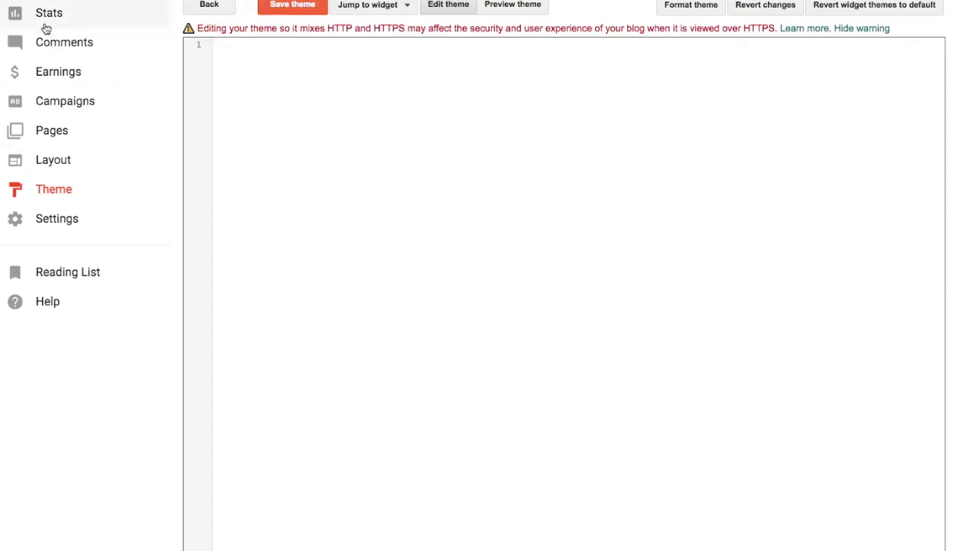
{"action": "left_click", "coordinate": [289, 6]}
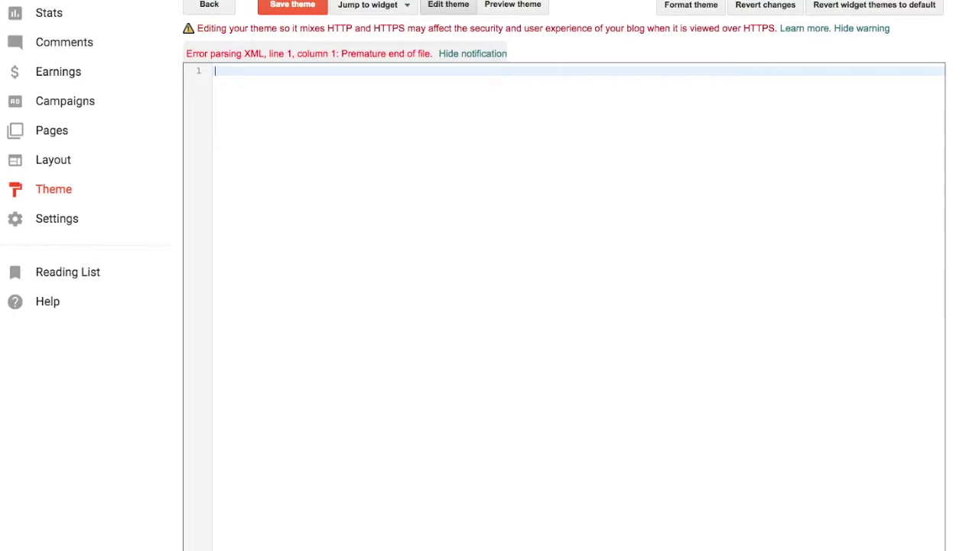
Copy the entire code of MagNews_1_1.xml from its TextEdit window and move the window out of the way.
{"action": "left_click_drag", "start_coordinate": [0, 115], "coordinate": [378, 114]}
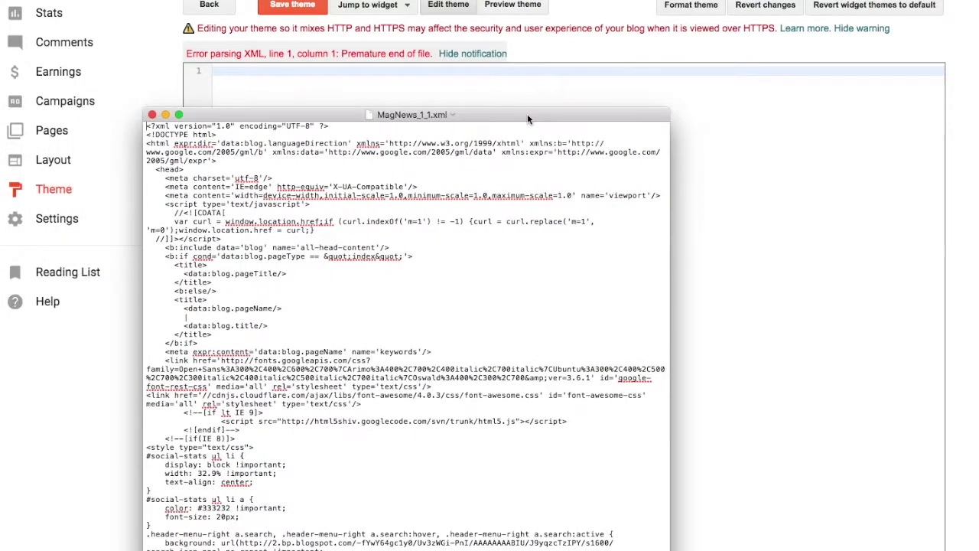
{"action": "left_click_drag", "start_coordinate": [263, 114], "coordinate": [331, 92]}
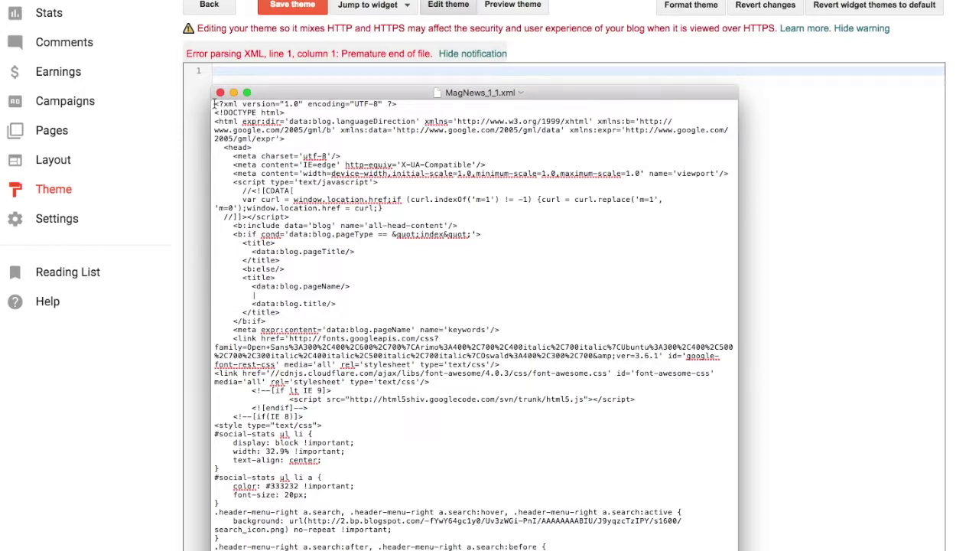
{"action": "left_click_drag", "start_coordinate": [214, 104], "coordinate": [359, 550]}
{"action": "right_click", "coordinate": [369, 254]}
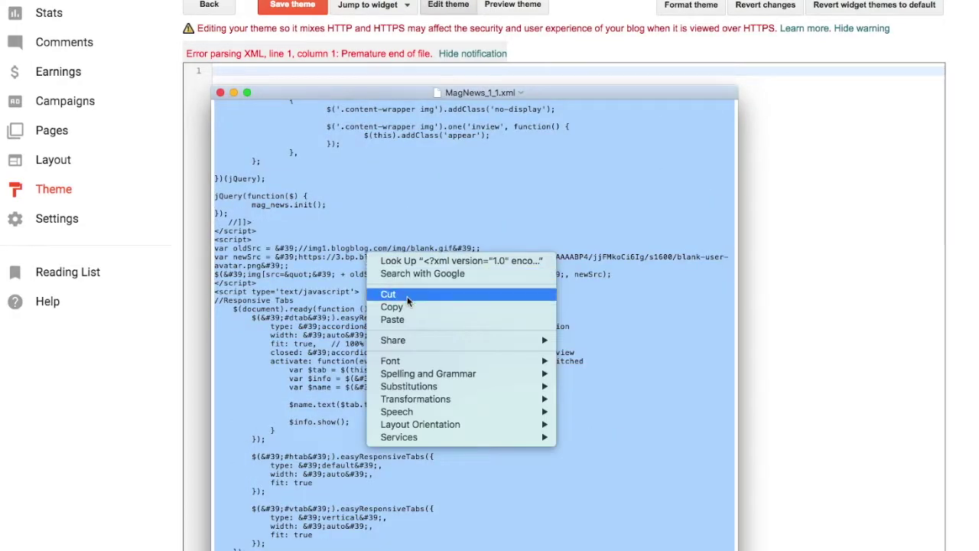
{"action": "left_click", "coordinate": [414, 307]}
{"action": "left_click_drag", "start_coordinate": [281, 95], "coordinate": [0, 111]}
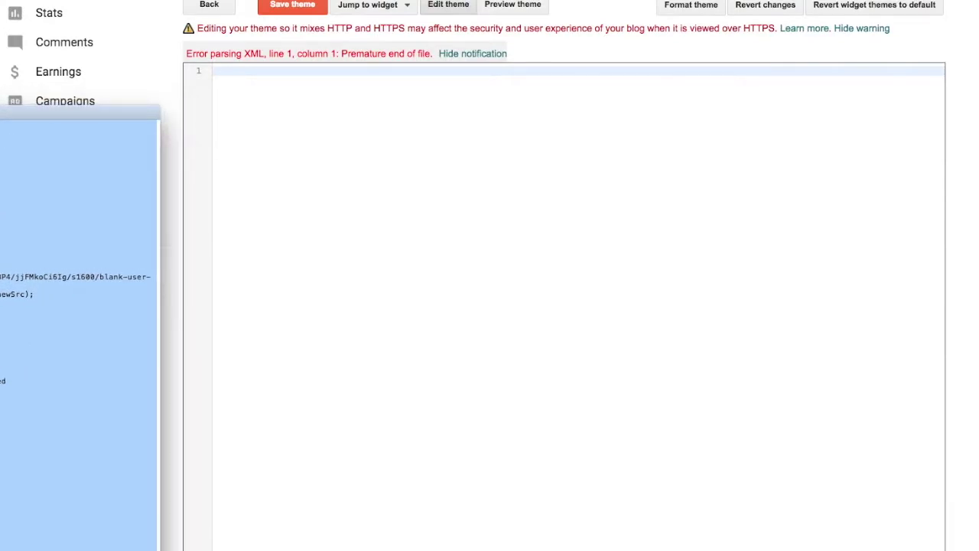
Paste the copied MagNews code into the empty theme editor and check that it starts with the XML declaration line.
{"action": "left_click", "coordinate": [225, 82]}
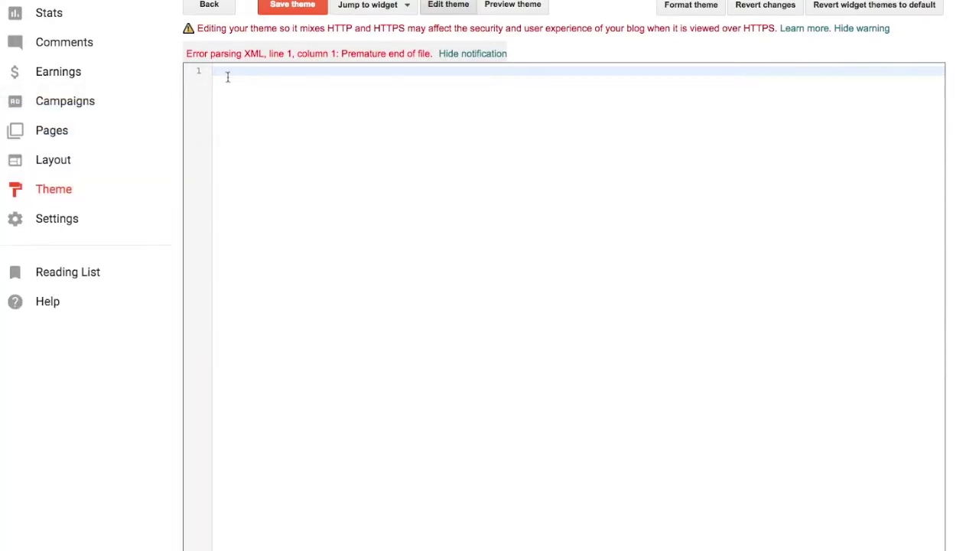
{"action": "right_click", "coordinate": [228, 76]}
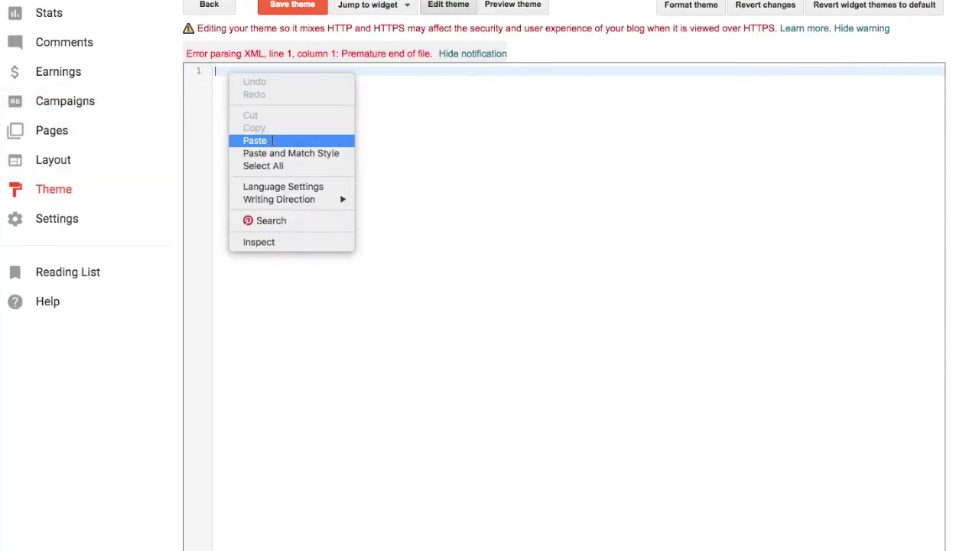
{"action": "left_click", "coordinate": [255, 141]}
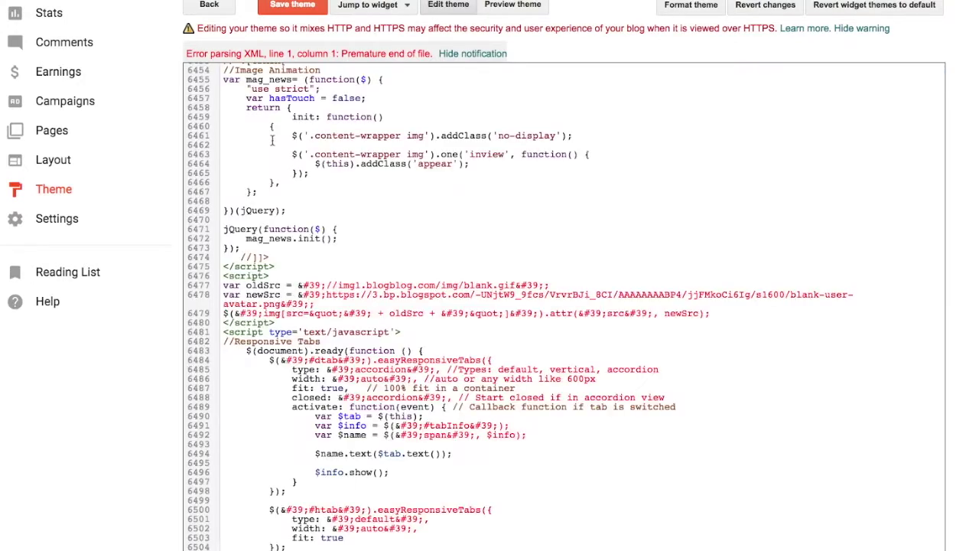
{"action": "scroll", "coordinate": [444, 217], "scroll_direction": "up", "scroll_amount": 10}
{"action": "scroll", "coordinate": [271, 240], "scroll_direction": "up", "scroll_amount": 20}
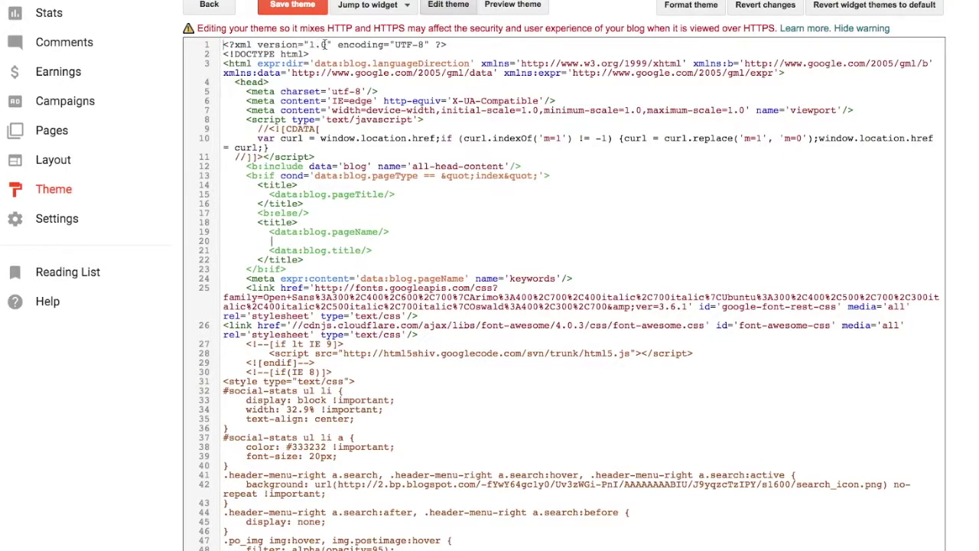
{"action": "left_click_drag", "start_coordinate": [462, 44], "coordinate": [220, 48]}
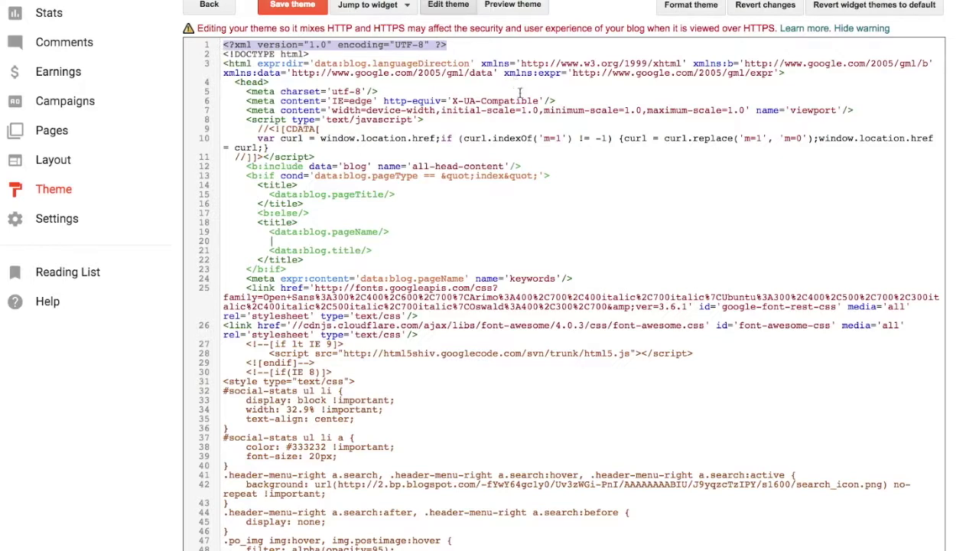
{"action": "left_click", "coordinate": [557, 193]}
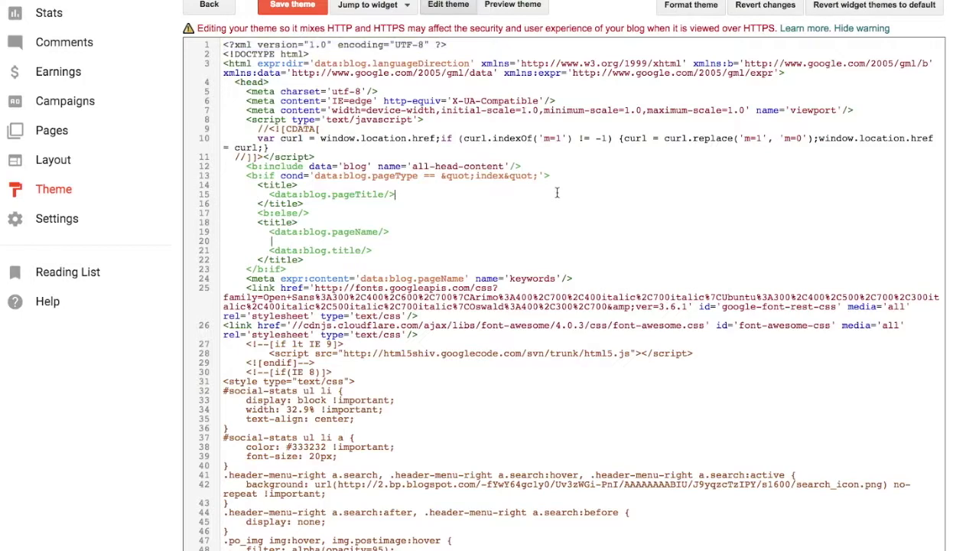
Put the MagNews_1_1.xml window away and save the blog theme with the pasted code.
{"action": "left_click", "coordinate": [17, 160]}
{"action": "left_click_drag", "start_coordinate": [167, 95], "coordinate": [320, 91]}
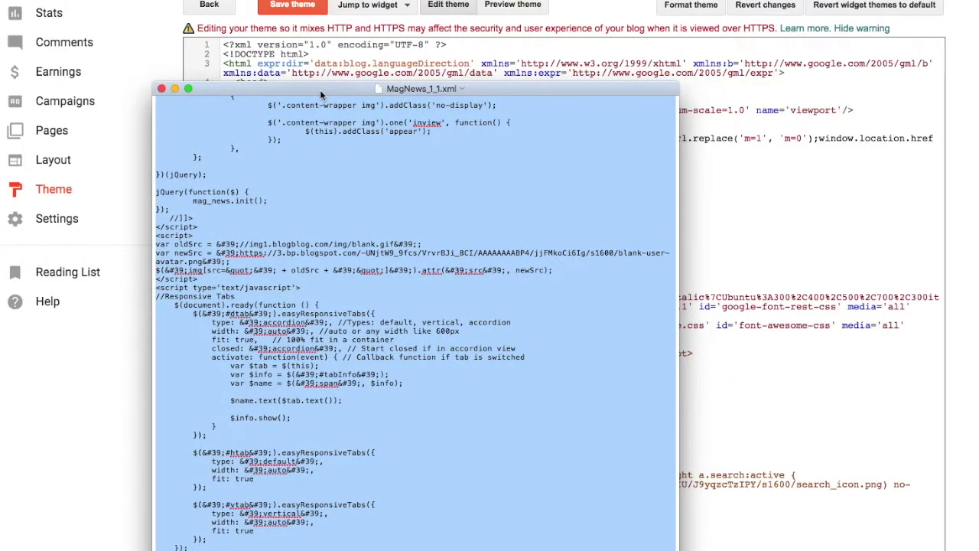
{"action": "double_click", "coordinate": [320, 89]}
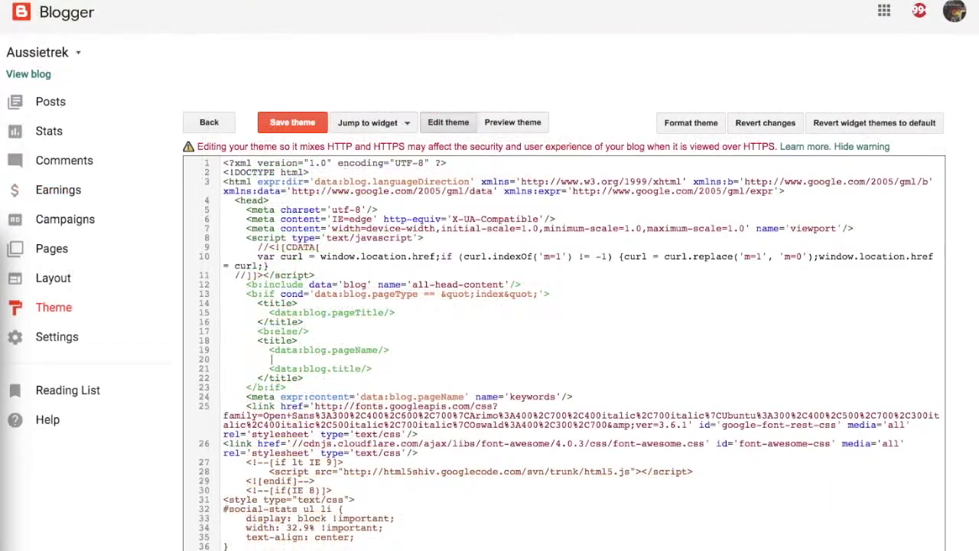
{"action": "left_click", "coordinate": [307, 126]}
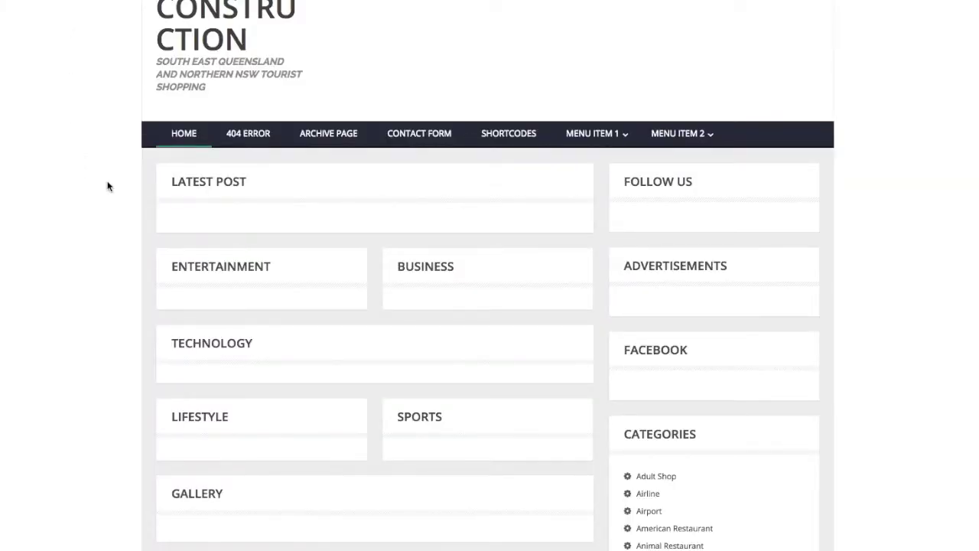
Examine the live blog in the new theme, from the menu bar and empty section boxes down through the Categories list.
{"action": "scroll", "coordinate": [118, 183], "scroll_direction": "down", "scroll_amount": 3}
{"action": "scroll", "coordinate": [118, 186], "scroll_direction": "down", "scroll_amount": 20}
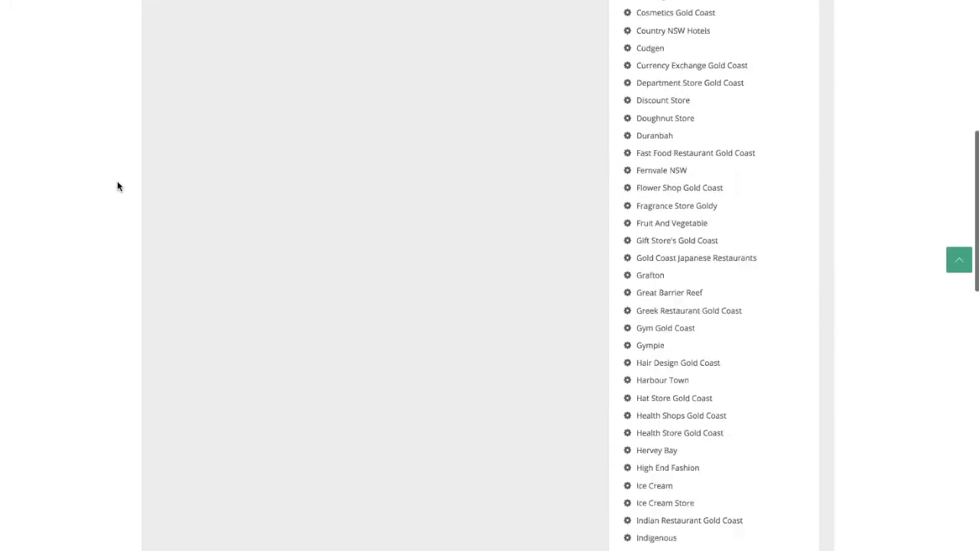
{"action": "scroll", "coordinate": [117, 186], "scroll_direction": "down", "scroll_amount": 8}
{"action": "scroll", "coordinate": [117, 186], "scroll_direction": "up", "scroll_amount": 20}
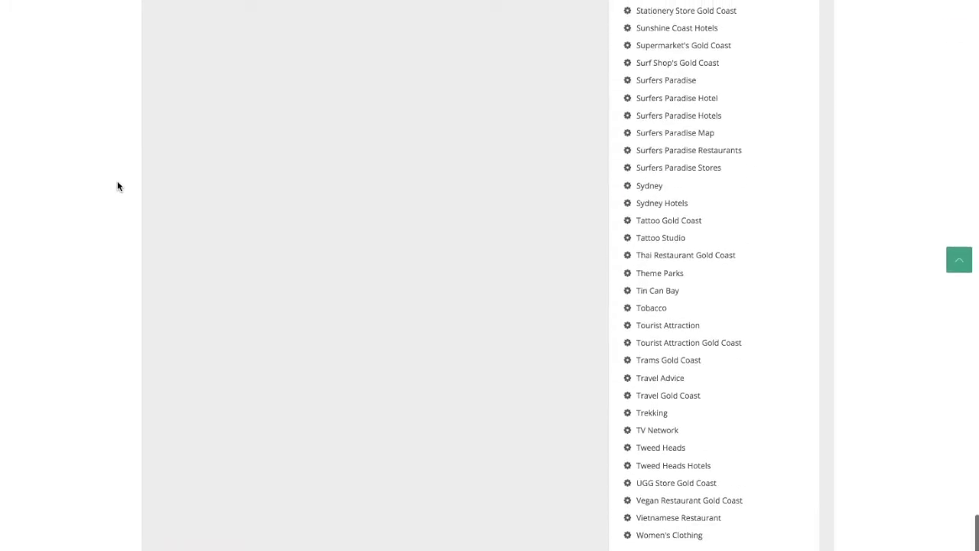
{"action": "scroll", "coordinate": [117, 186], "scroll_direction": "down", "scroll_amount": 20}
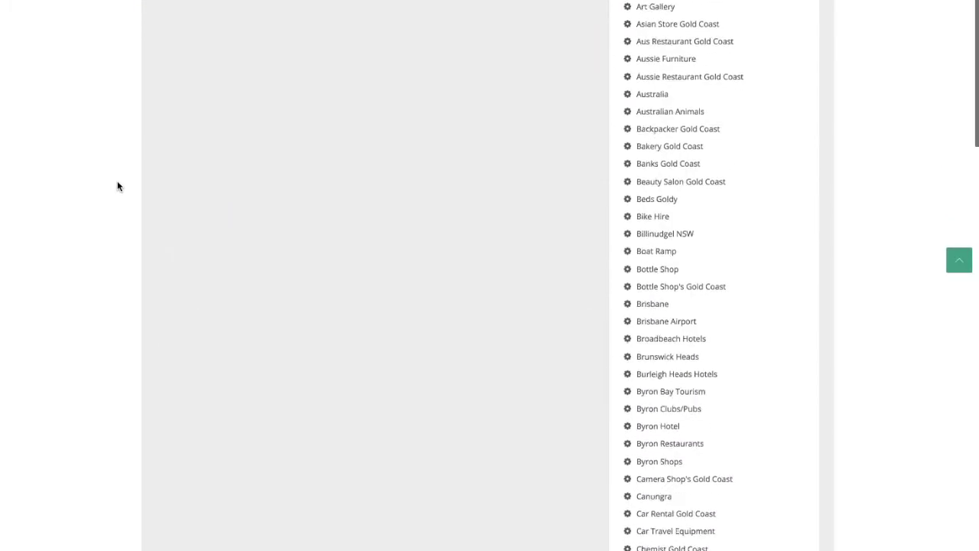
{"action": "scroll", "coordinate": [117, 186], "scroll_direction": "down", "scroll_amount": 8}
{"action": "scroll", "coordinate": [117, 186], "scroll_direction": "up", "scroll_amount": 20}
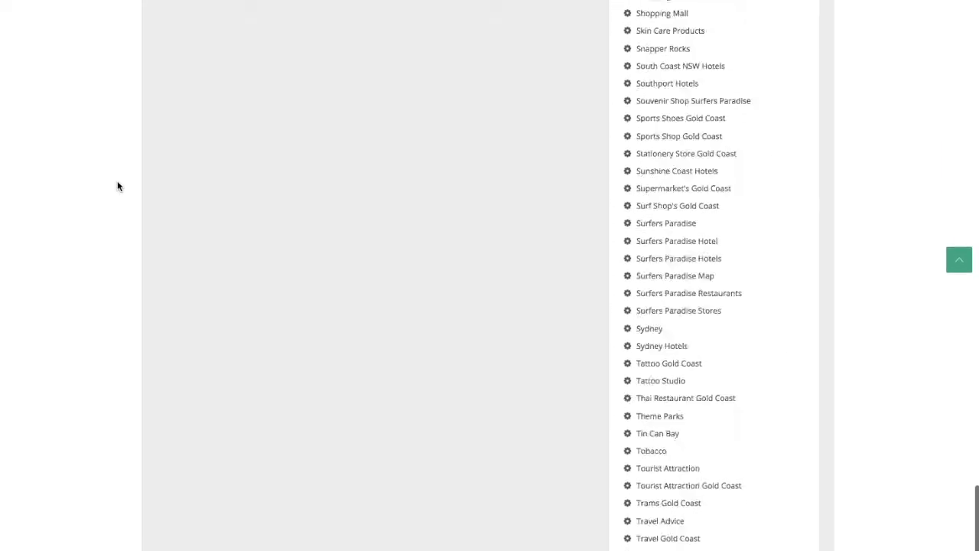
{"action": "scroll", "coordinate": [118, 186], "scroll_direction": "down", "scroll_amount": 1}
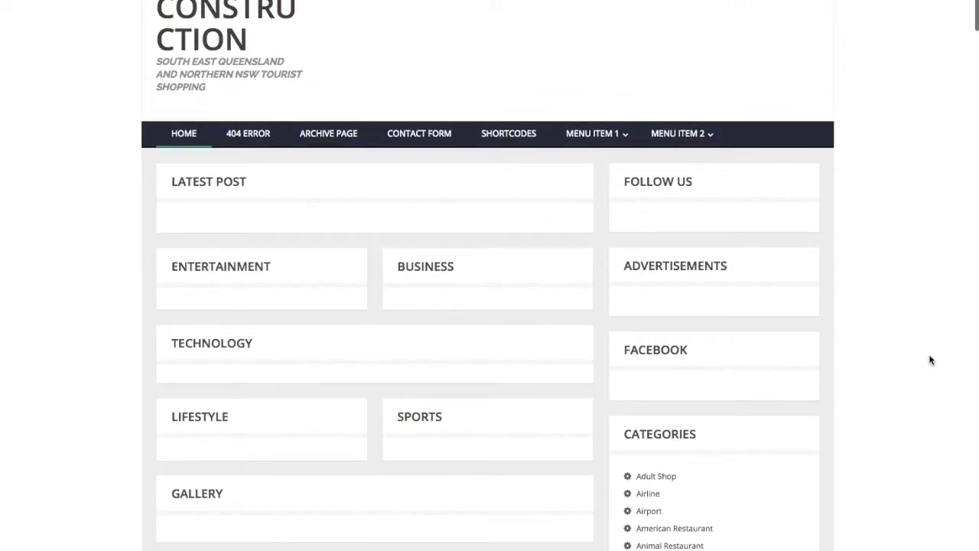
{"action": "scroll", "coordinate": [820, 313], "scroll_direction": "down", "scroll_amount": 6}
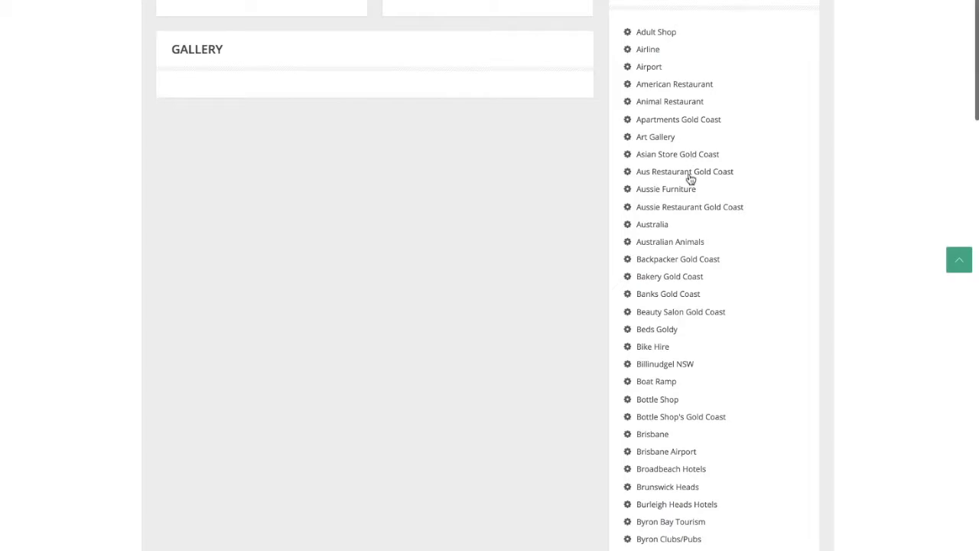
{"action": "scroll", "coordinate": [724, 540], "scroll_direction": "down", "scroll_amount": 17}
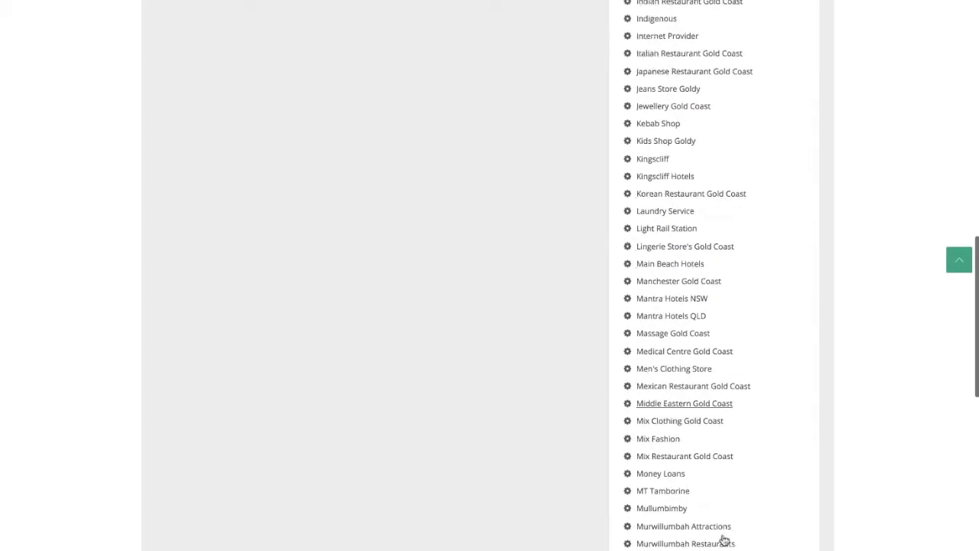
{"action": "scroll", "coordinate": [724, 539], "scroll_direction": "down", "scroll_amount": 12}
{"action": "scroll", "coordinate": [752, 496], "scroll_direction": "up", "scroll_amount": 15}
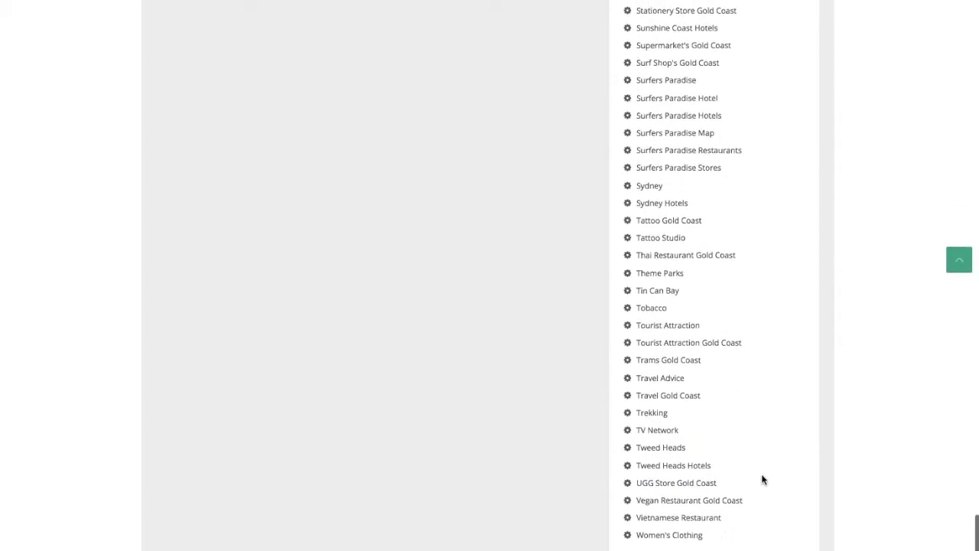
{"action": "scroll", "coordinate": [765, 474], "scroll_direction": "up", "scroll_amount": 20}
{"action": "scroll", "coordinate": [765, 474], "scroll_direction": "down", "scroll_amount": 4}
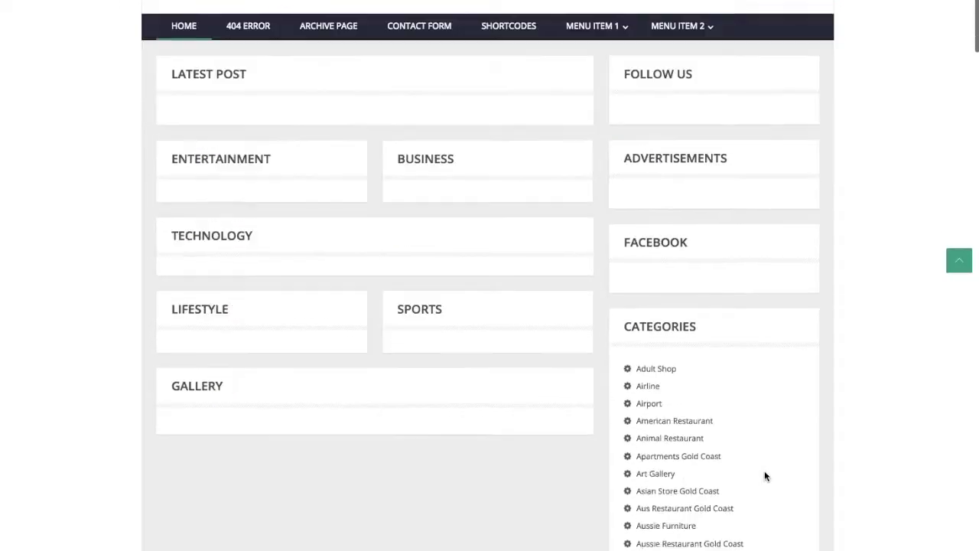
{"action": "scroll", "coordinate": [765, 476], "scroll_direction": "down", "scroll_amount": 5}
{"action": "scroll", "coordinate": [765, 475], "scroll_direction": "up", "scroll_amount": 8}
{"action": "scroll", "coordinate": [765, 476], "scroll_direction": "down", "scroll_amount": 4}
{"action": "scroll", "coordinate": [765, 476], "scroll_direction": "down", "scroll_amount": 9}
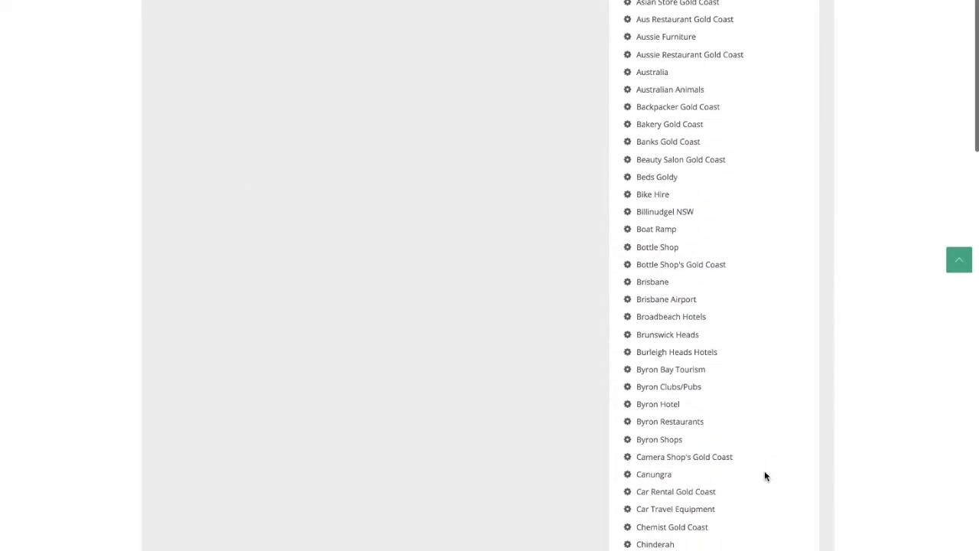
{"action": "scroll", "coordinate": [765, 476], "scroll_direction": "down", "scroll_amount": 7}
{"action": "scroll", "coordinate": [765, 472], "scroll_direction": "up", "scroll_amount": 20}
Look over the gadget sections in the blog's Layout and open the theme's HTML code for editing.
{"action": "scroll", "coordinate": [765, 472], "scroll_direction": "down", "scroll_amount": 1}
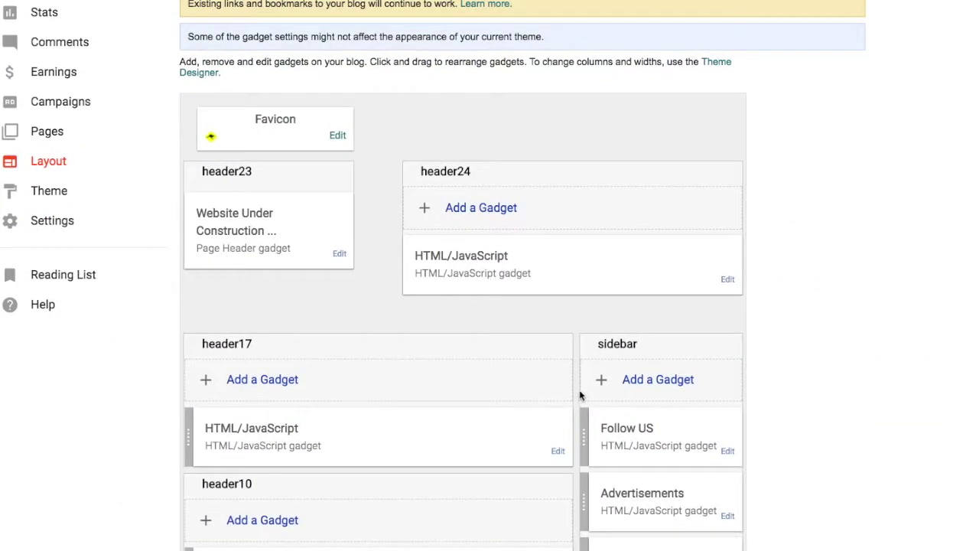
{"action": "scroll", "coordinate": [552, 401], "scroll_direction": "down", "scroll_amount": 2}
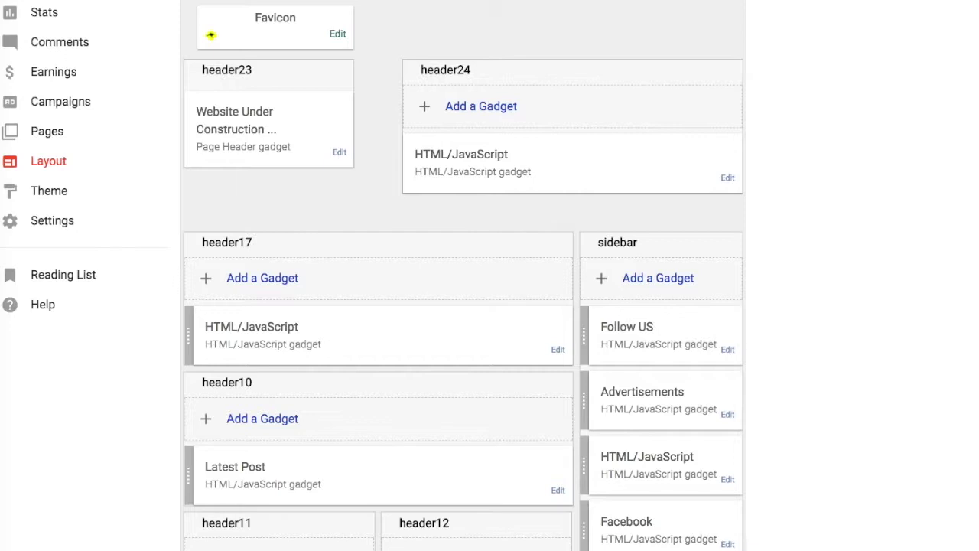
{"action": "left_click", "coordinate": [57, 195]}
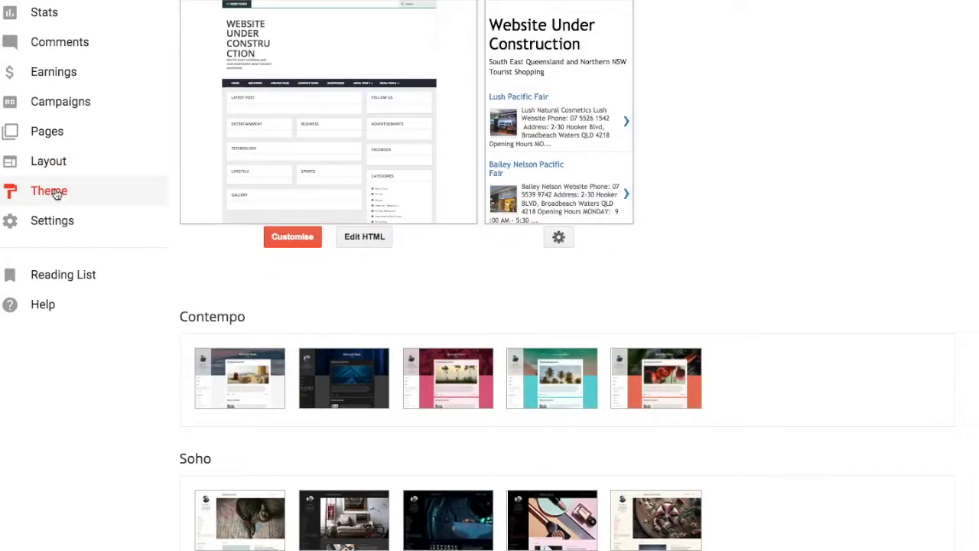
{"action": "left_click", "coordinate": [353, 242]}
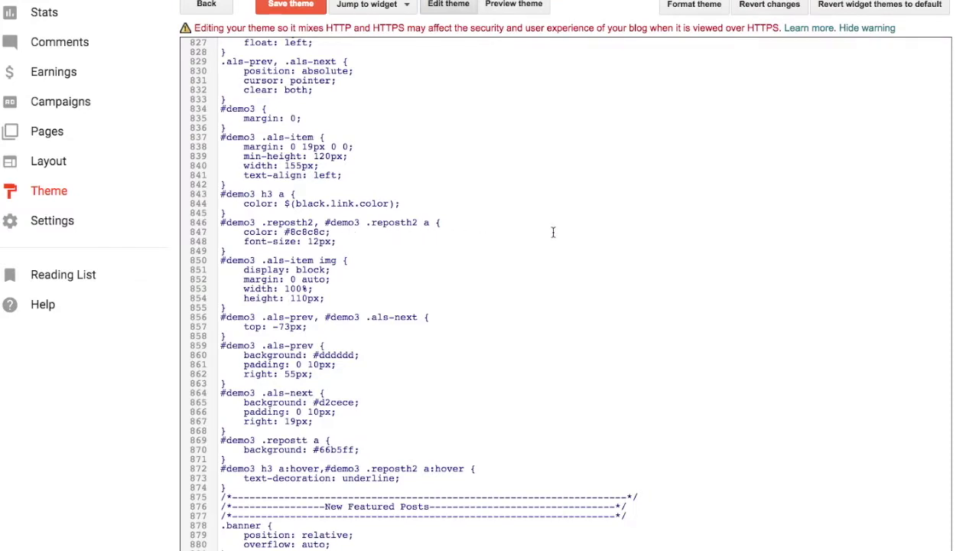
Jump to the HTML16 widget in the theme code to reach the navigation menu section.
{"action": "scroll", "coordinate": [666, 48], "scroll_direction": "up", "scroll_amount": 1}
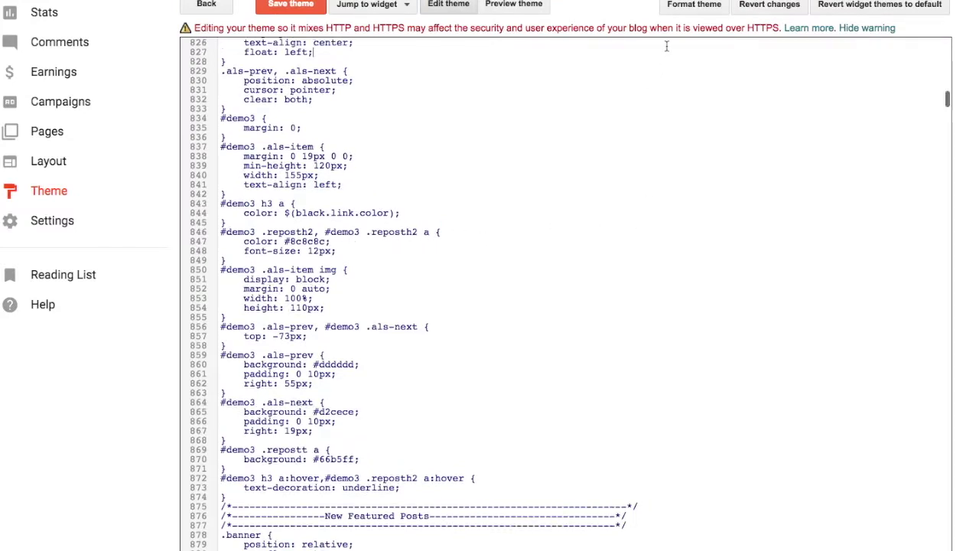
{"action": "scroll", "coordinate": [681, 52], "scroll_direction": "up", "scroll_amount": 5}
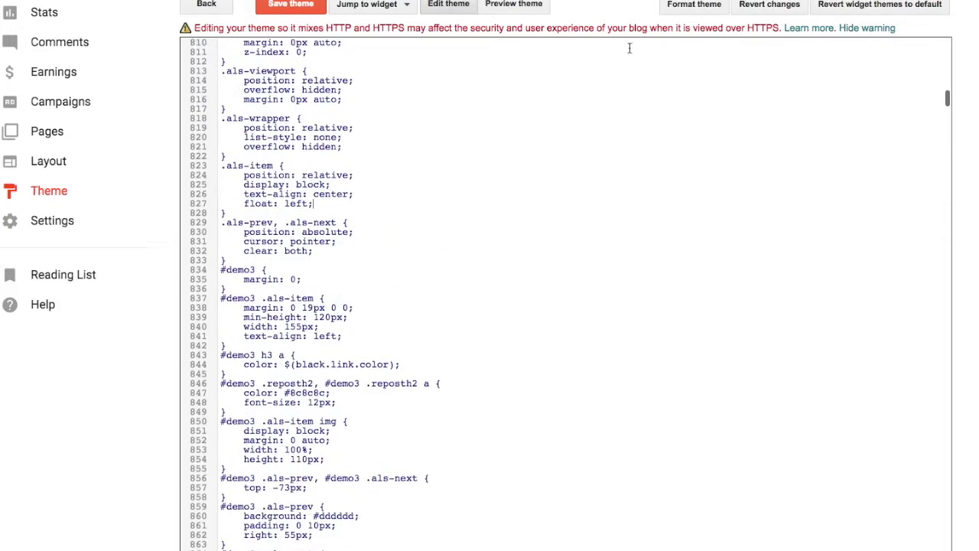
{"action": "left_click", "coordinate": [404, 6]}
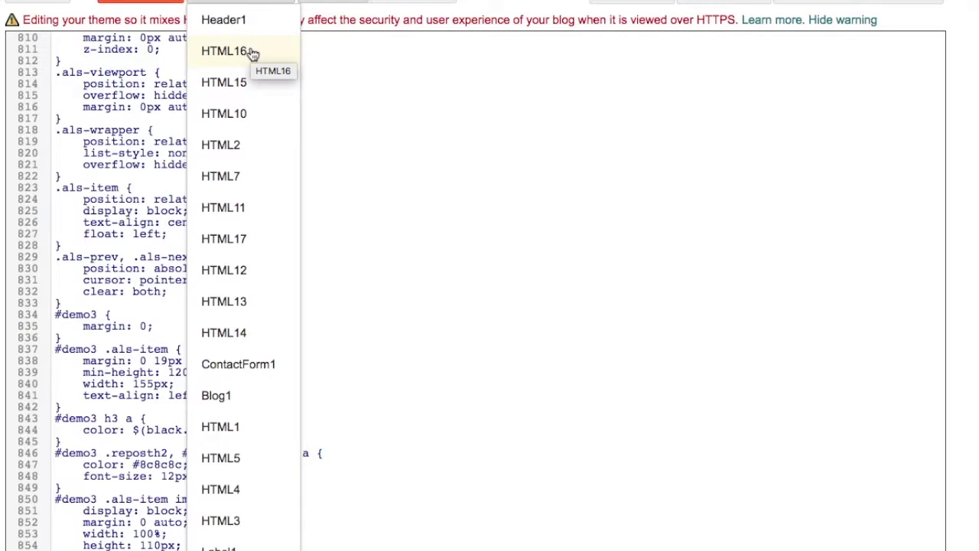
{"action": "left_click", "coordinate": [252, 52]}
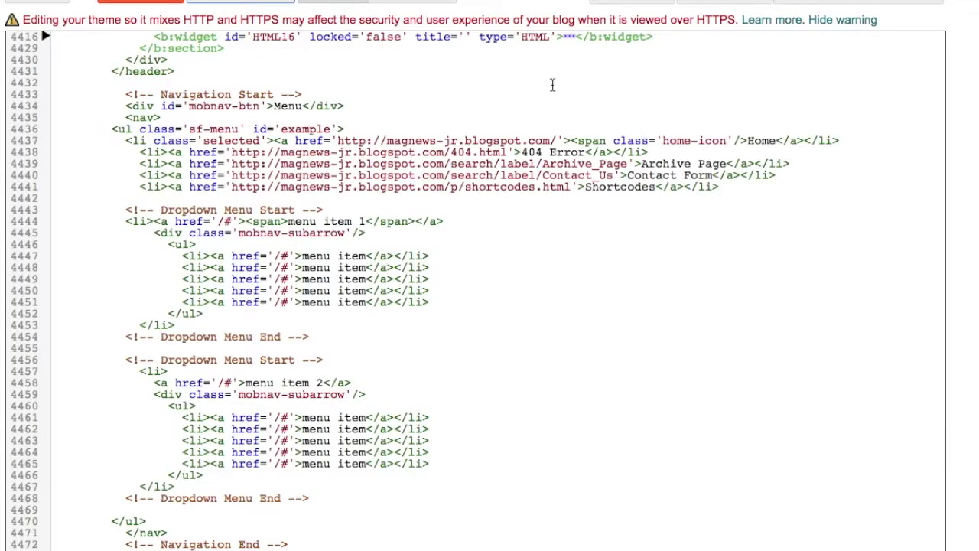
{"action": "left_click", "coordinate": [288, 3]}
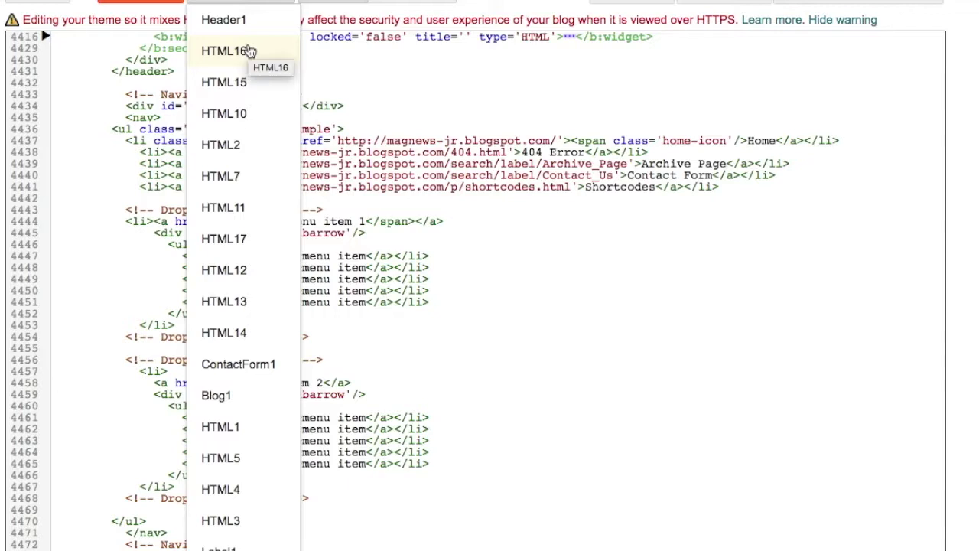
{"action": "left_click", "coordinate": [441, 99]}
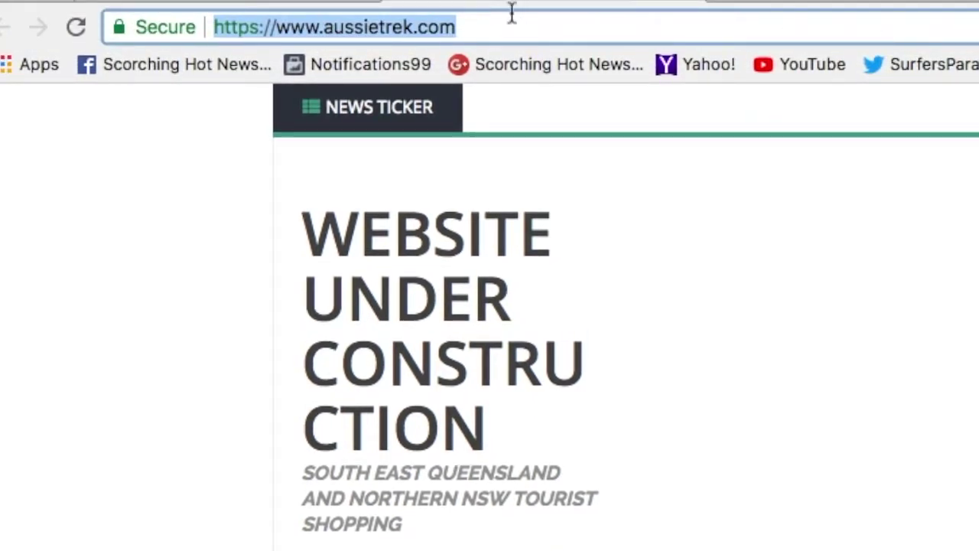
{"action": "right_click", "coordinate": [395, 28]}
{"action": "left_click", "coordinate": [451, 66]}
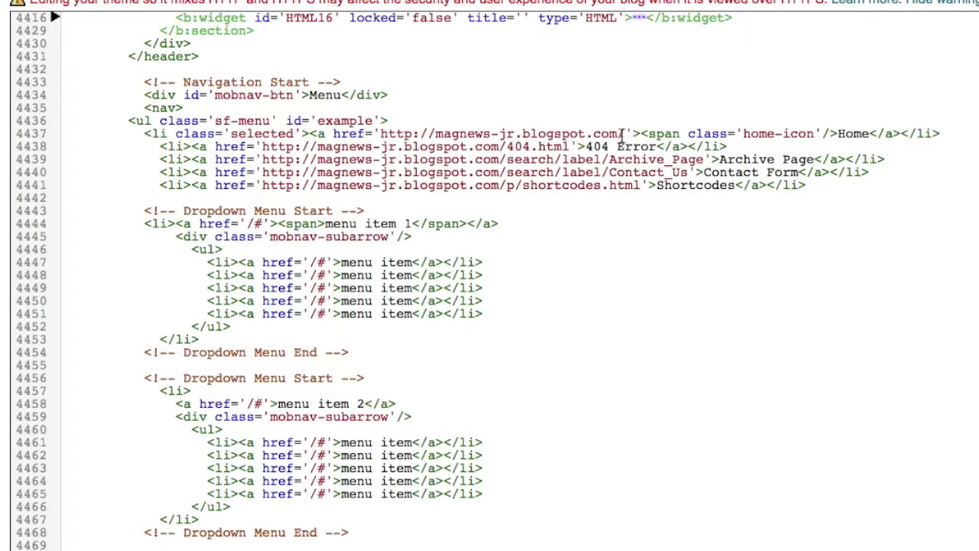
{"action": "left_click_drag", "start_coordinate": [621, 133], "coordinate": [382, 133]}
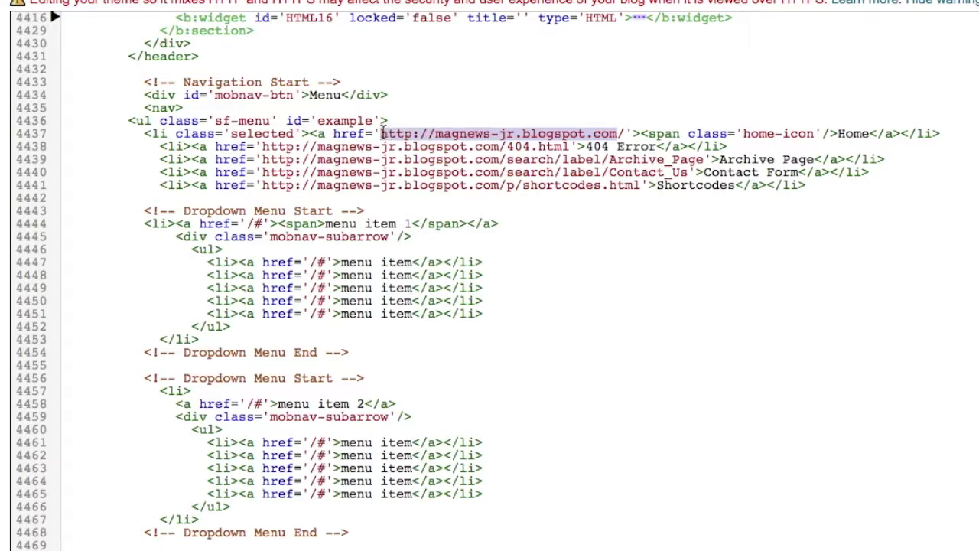
{"action": "right_click", "coordinate": [411, 132]}
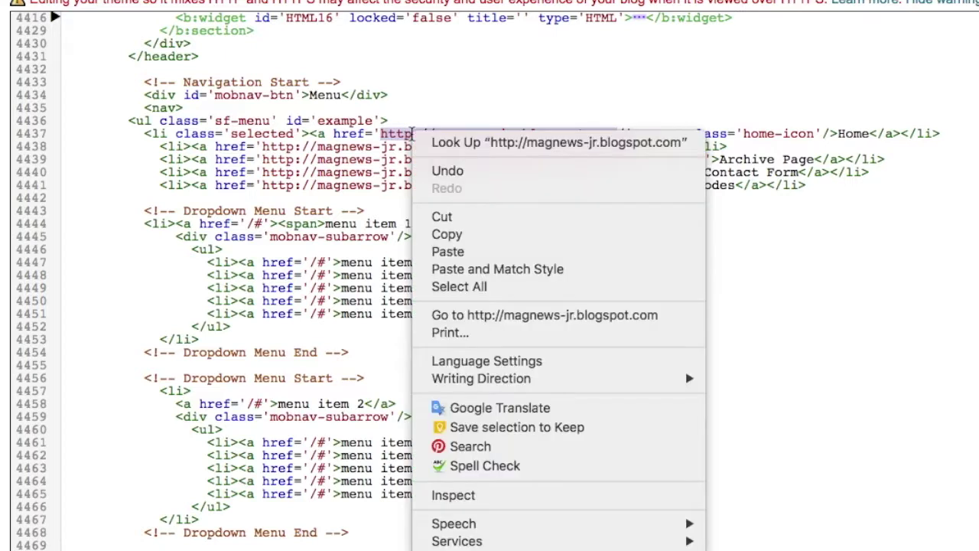
{"action": "left_click", "coordinate": [450, 252]}
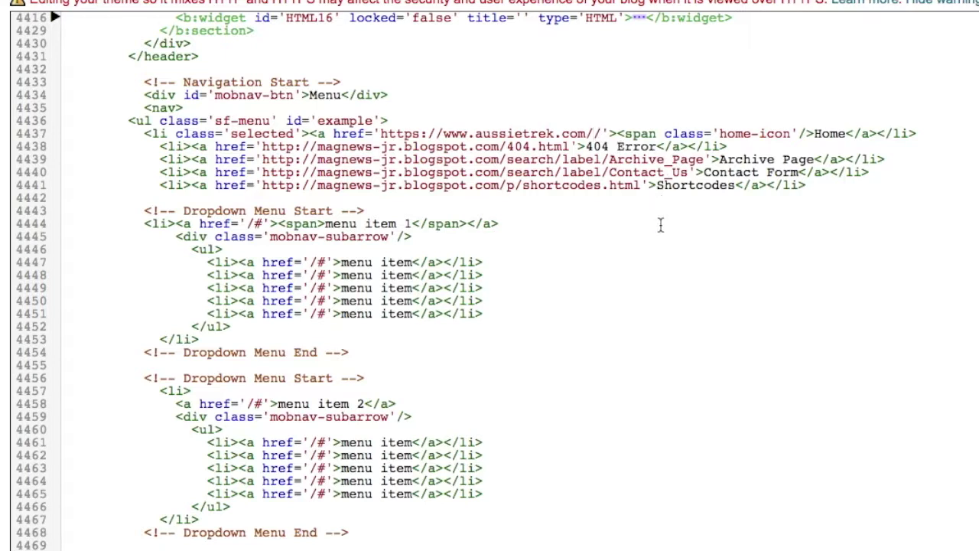
{"action": "key", "text": "BackSpace"}
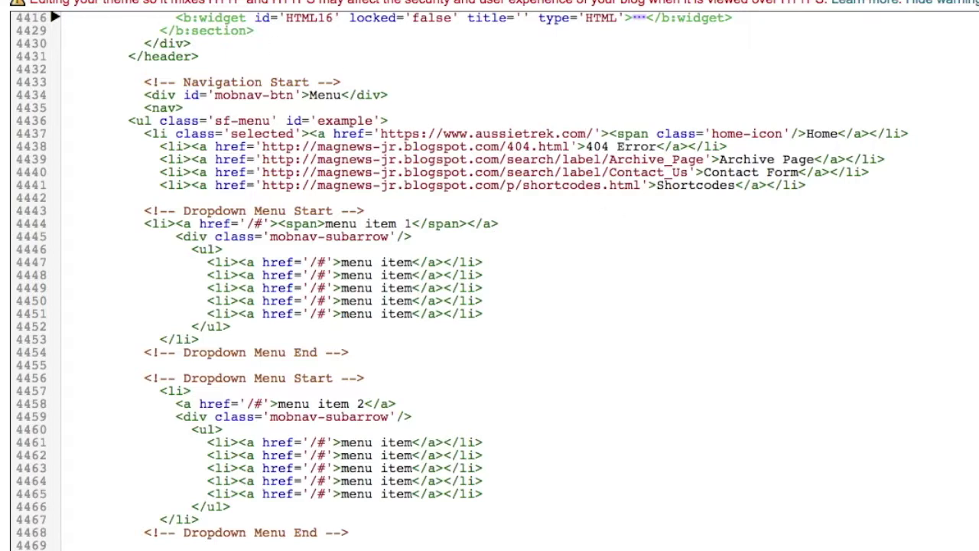
Open the Pacific Fair Stores category from the live blog's Categories list and look through its posts.
{"action": "left_click", "coordinate": [299, 15]}
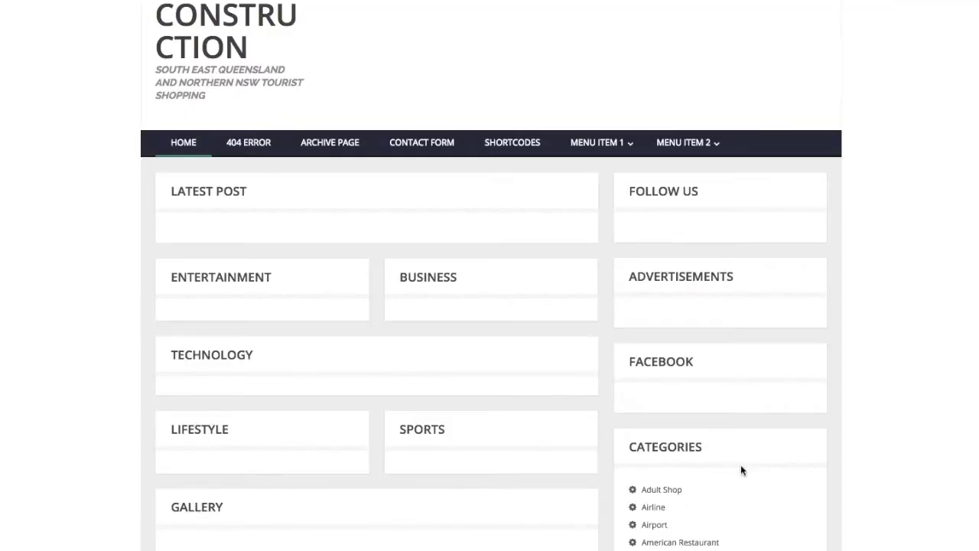
{"action": "scroll", "coordinate": [754, 477], "scroll_direction": "down", "scroll_amount": 3}
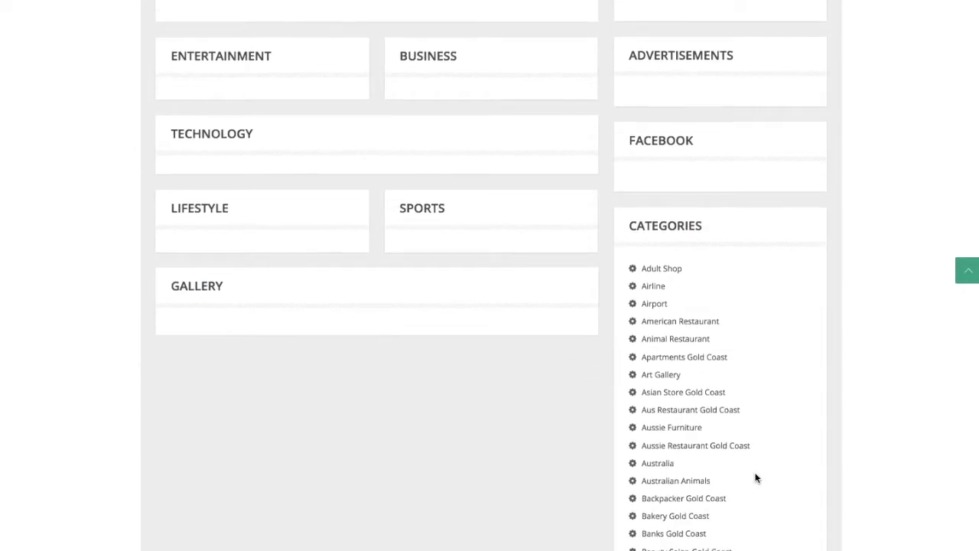
{"action": "scroll", "coordinate": [756, 478], "scroll_direction": "down", "scroll_amount": 2}
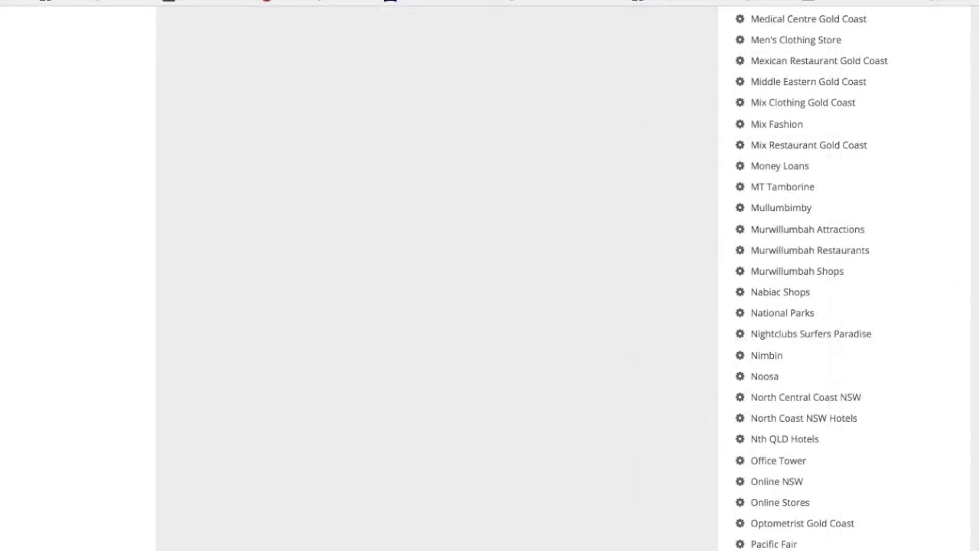
{"action": "left_click", "coordinate": [781, 544]}
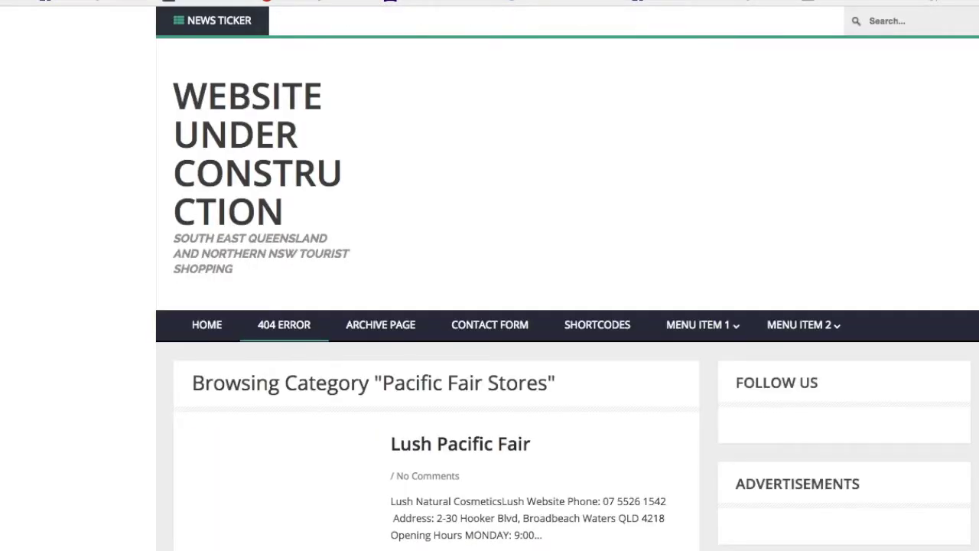
{"action": "scroll", "coordinate": [814, 547], "scroll_direction": "down", "scroll_amount": 7}
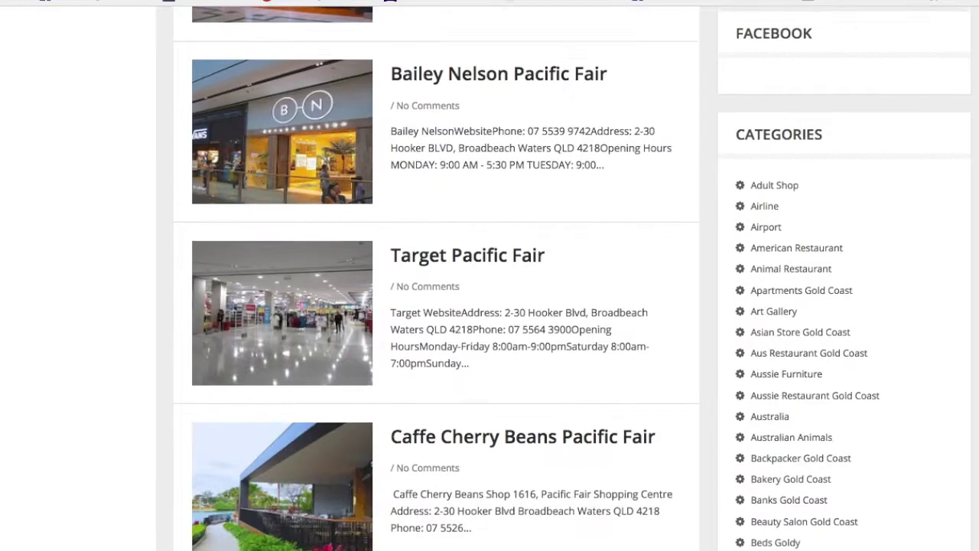
{"action": "scroll", "coordinate": [566, 290], "scroll_direction": "up", "scroll_amount": 8}
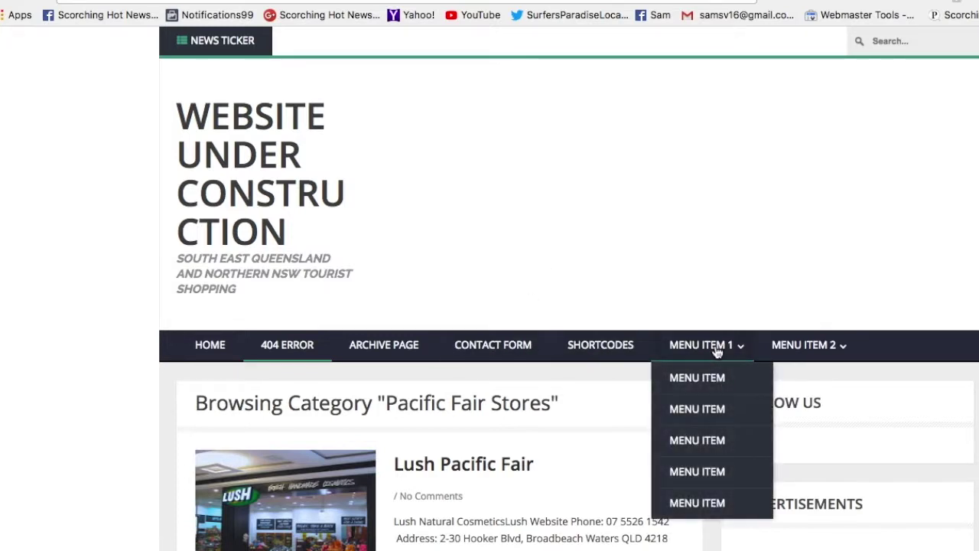
Examine the submenus of Menu Item 1 and Menu Item 2 in the live blog's navigation bar.
{"action": "mouse_move", "coordinate": [786, 353]}
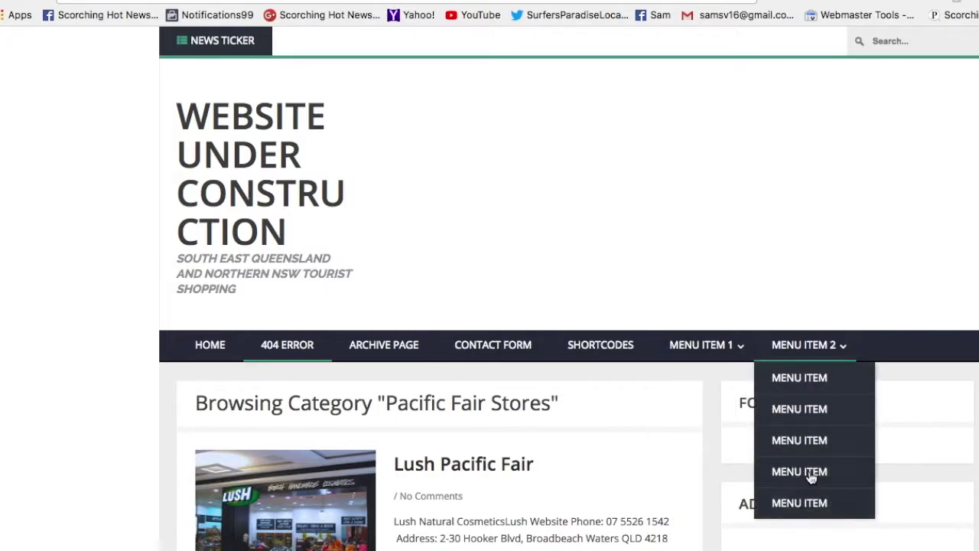
{"action": "mouse_move", "coordinate": [681, 341]}
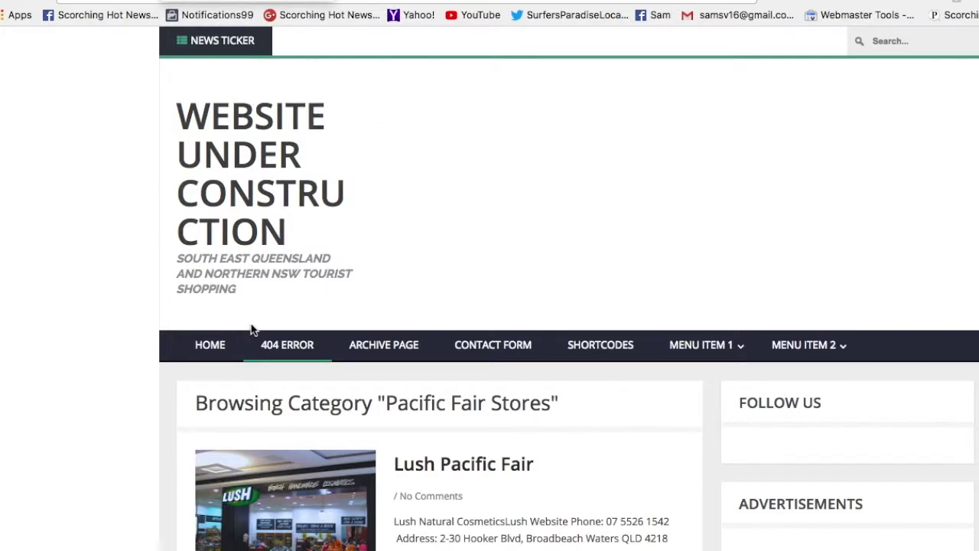
{"action": "mouse_move", "coordinate": [708, 349]}
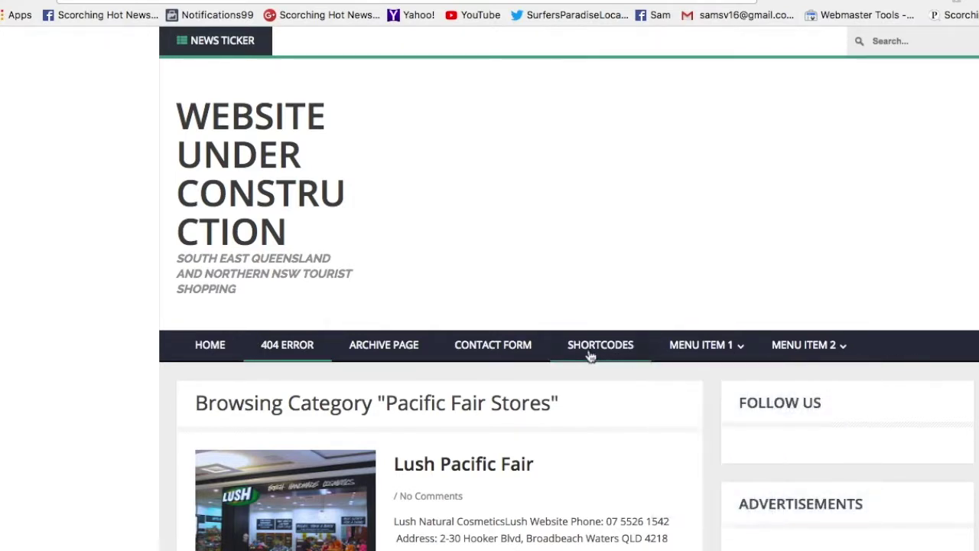
{"action": "scroll", "coordinate": [587, 356], "scroll_direction": "down", "scroll_amount": 1}
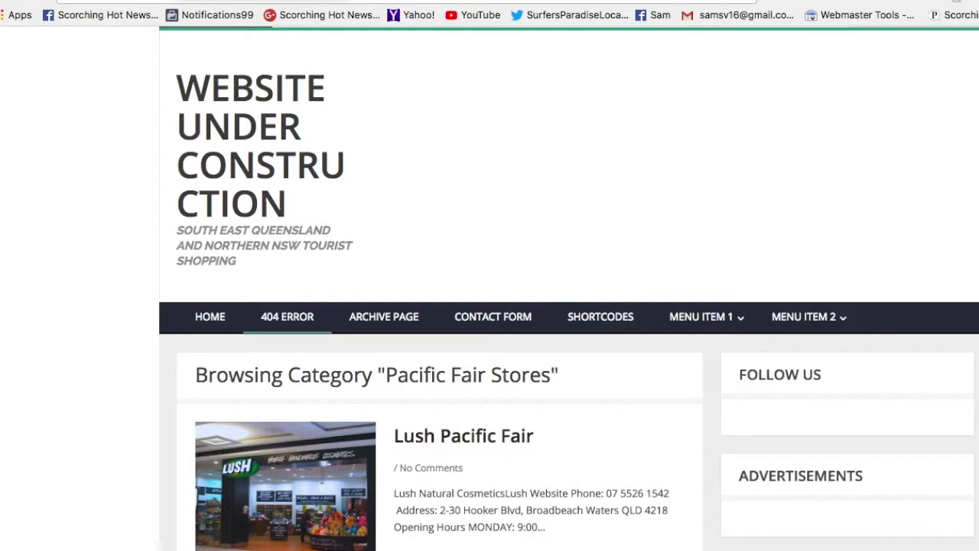
View the blog's Contact Form page from the Pages list and copy its address.
{"action": "key", "text": "ctrl+Tab"}
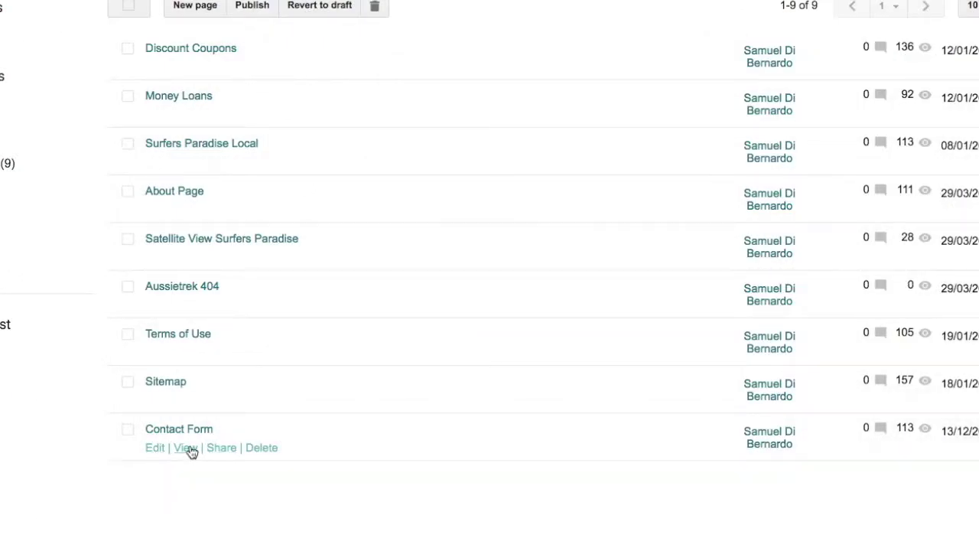
{"action": "left_click", "coordinate": [192, 453]}
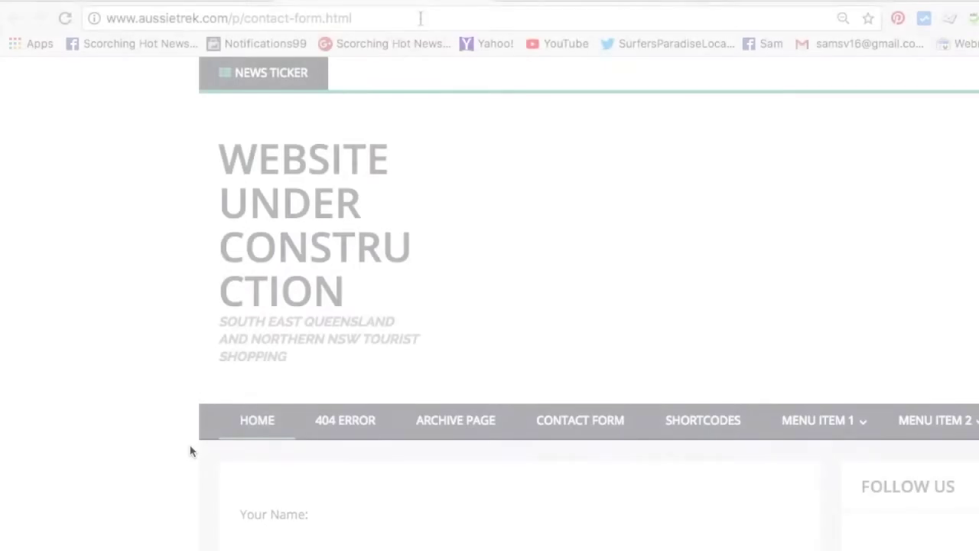
{"action": "left_click_drag", "start_coordinate": [365, 14], "coordinate": [91, 16]}
{"action": "right_click", "coordinate": [170, 17]}
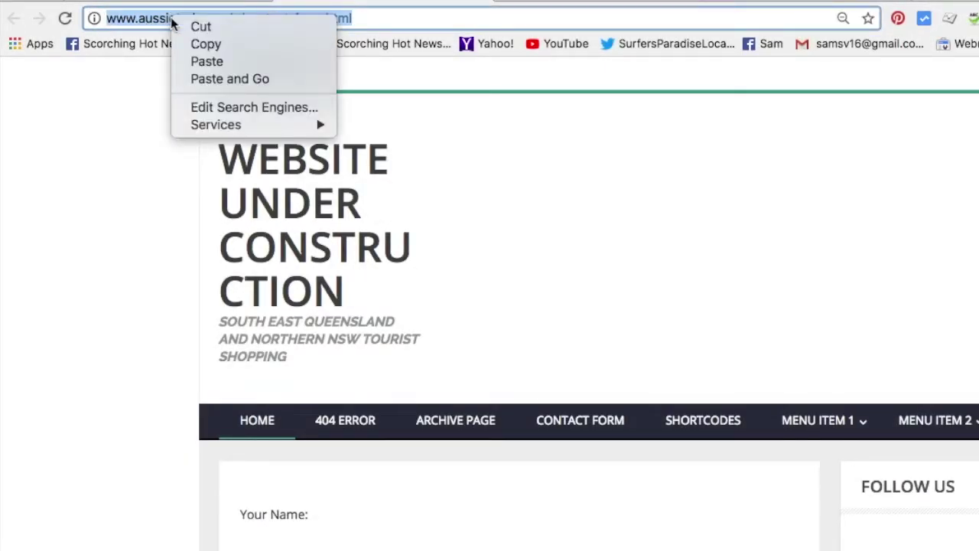
{"action": "left_click", "coordinate": [205, 43]}
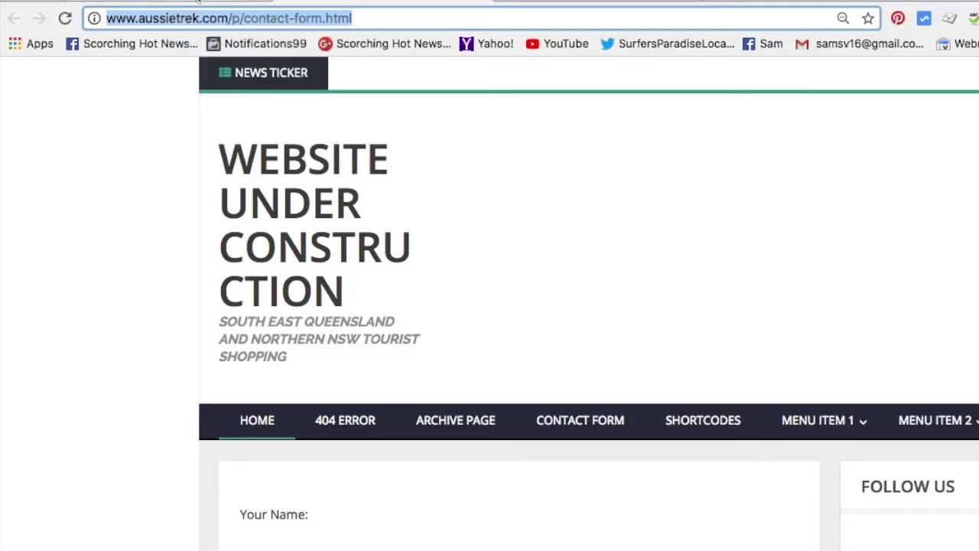
{"action": "left_click", "coordinate": [194, 6]}
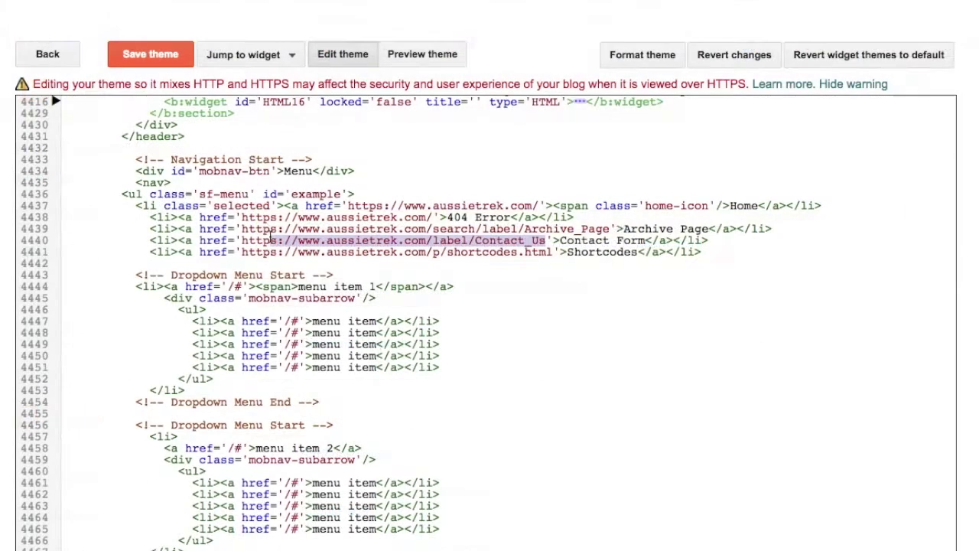
{"action": "left_click_drag", "start_coordinate": [271, 236], "coordinate": [253, 237]}
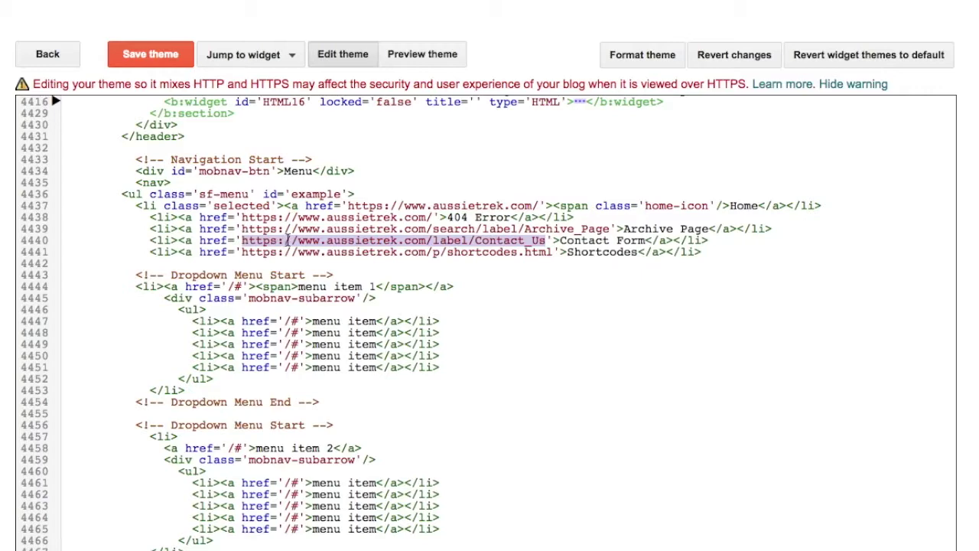
{"action": "right_click", "coordinate": [288, 240]}
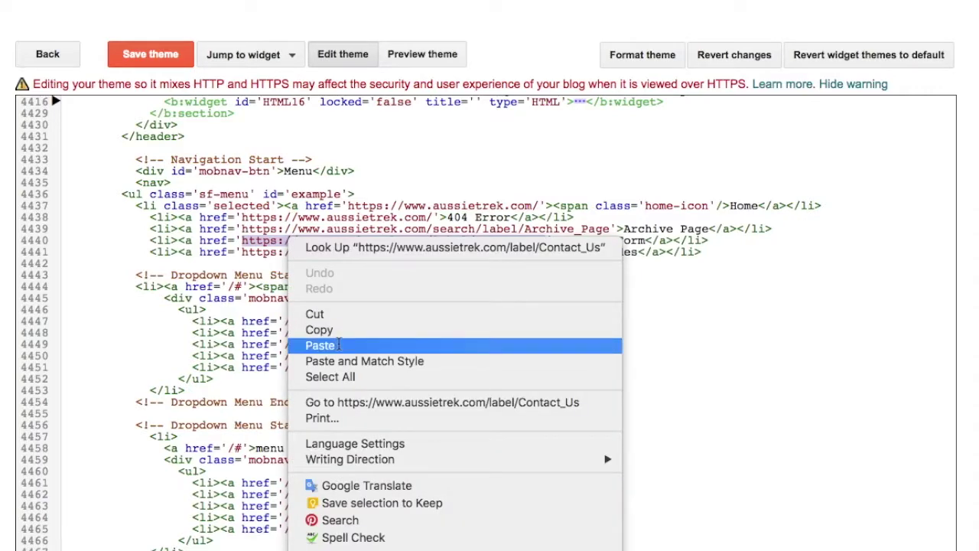
{"action": "left_click", "coordinate": [339, 345]}
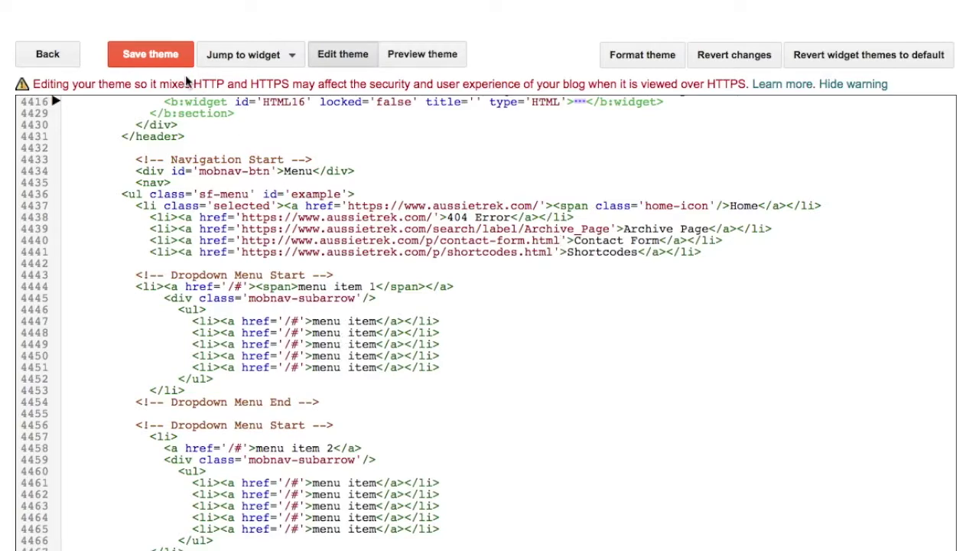
Save the theme and reload the live blog to check the Contact Form menu link.
{"action": "left_click", "coordinate": [157, 56]}
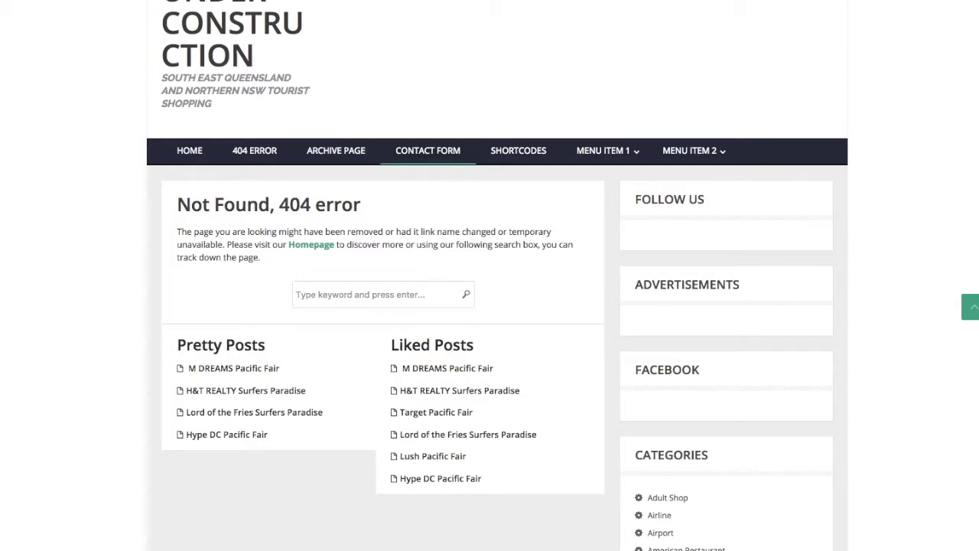
{"action": "key", "text": "ctrl+r"}
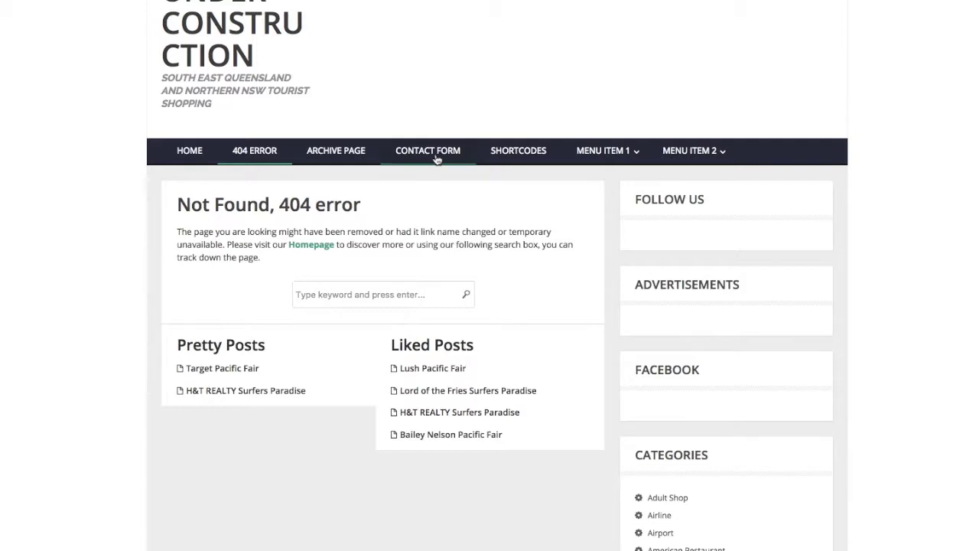
Check the live blog's Contact Form menu link and open the Aussietrek 404 page from the blog's Pages list.
{"action": "left_click", "coordinate": [437, 156]}
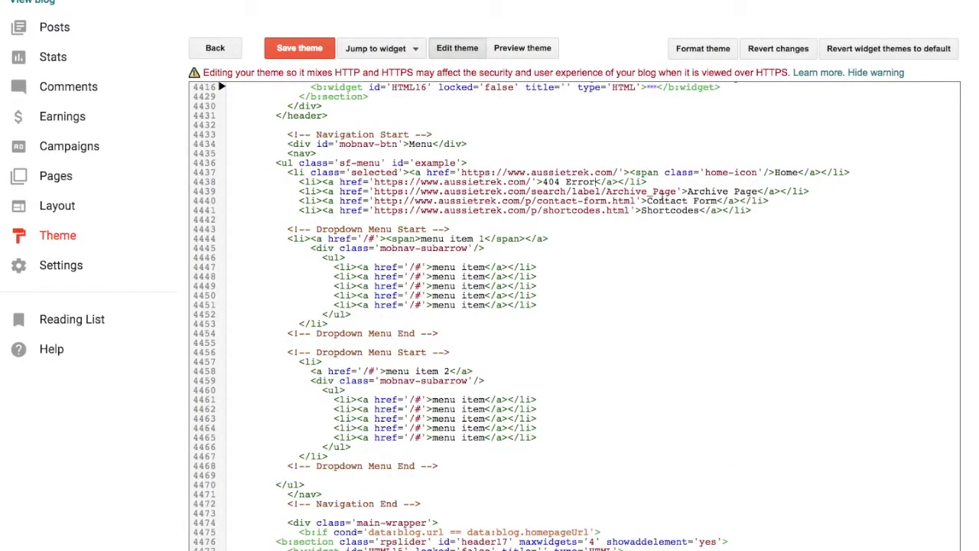
{"action": "left_click", "coordinate": [56, 176]}
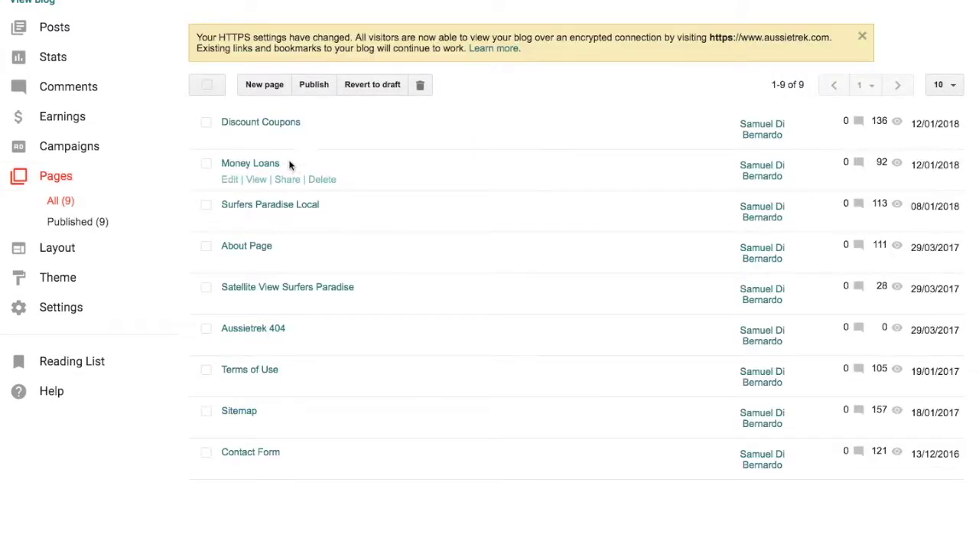
{"action": "mouse_move", "coordinate": [233, 263]}
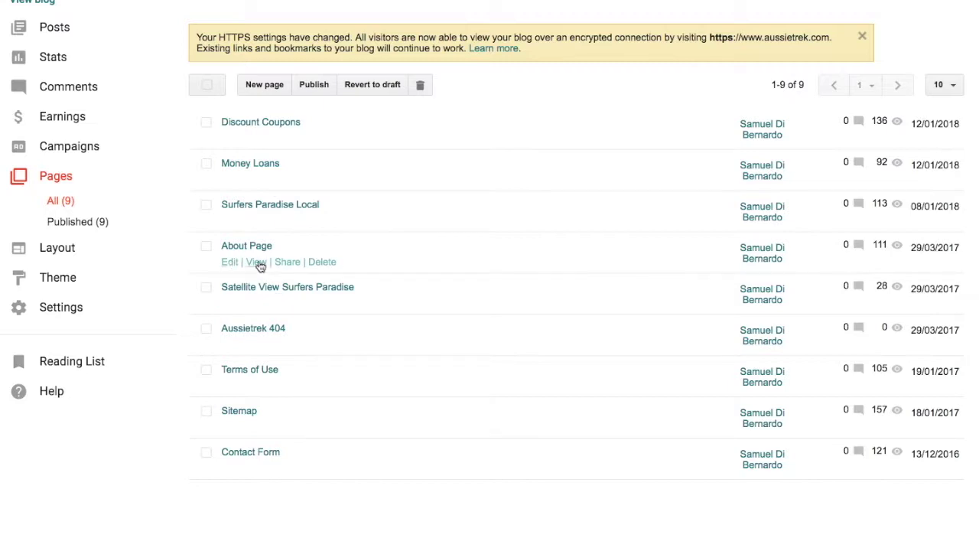
{"action": "mouse_move", "coordinate": [249, 354]}
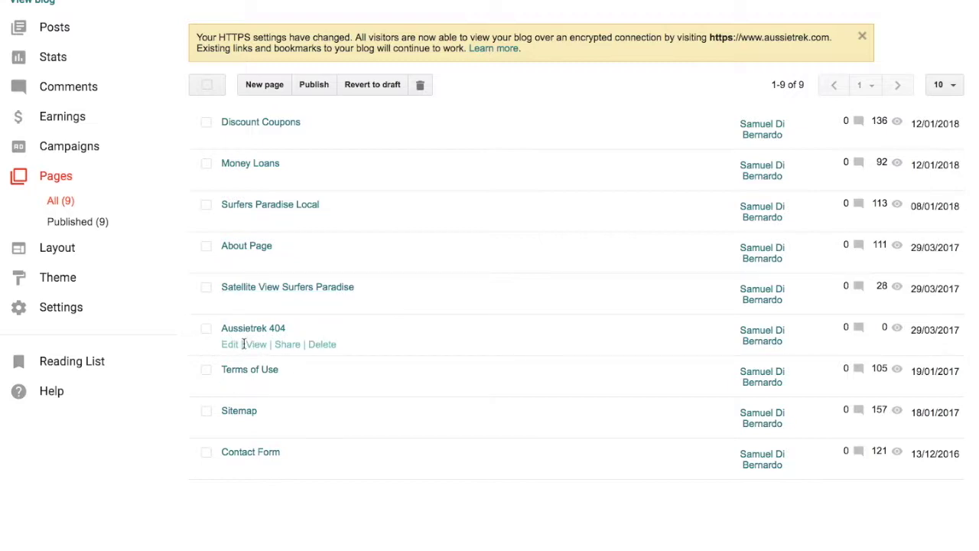
{"action": "left_click", "coordinate": [227, 345]}
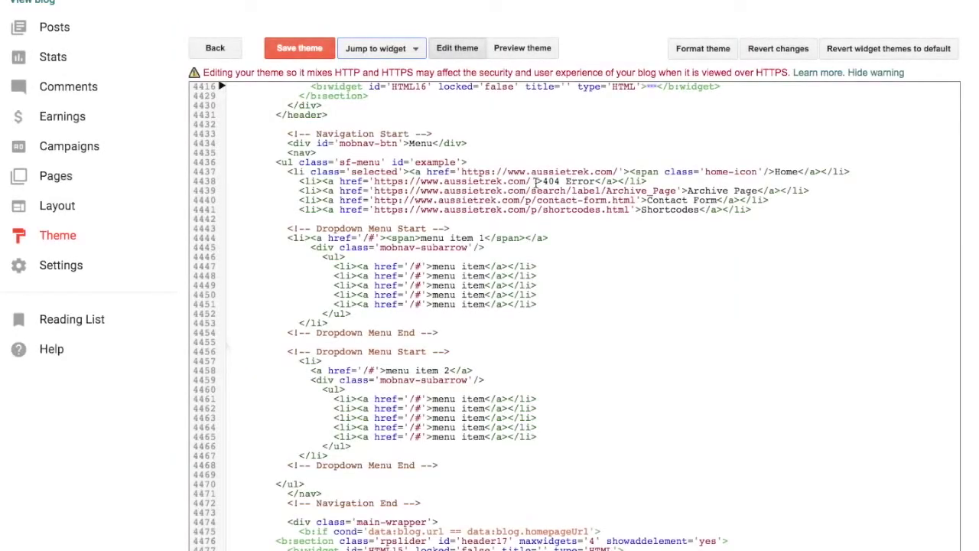
{"action": "left_click_drag", "start_coordinate": [533, 181], "coordinate": [378, 177]}
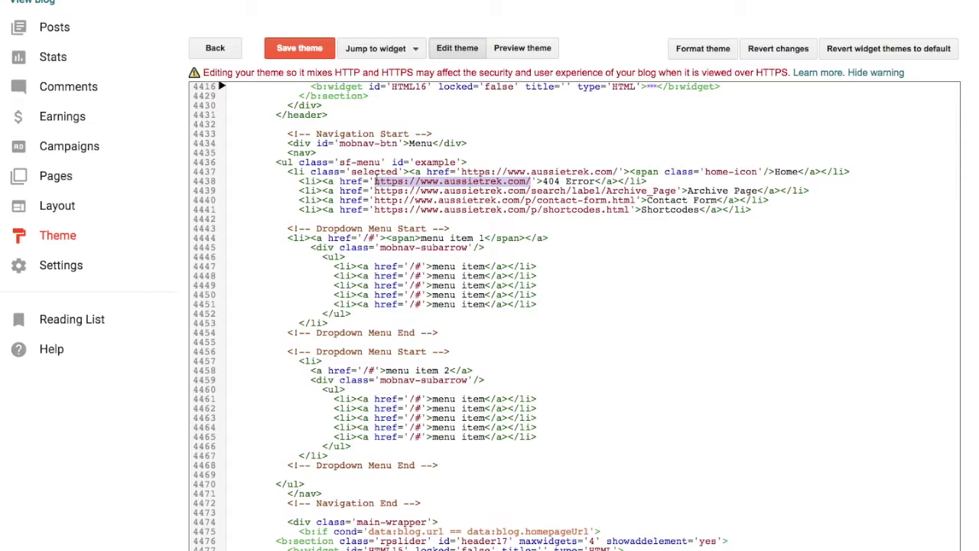
{"action": "right_click", "coordinate": [395, 174]}
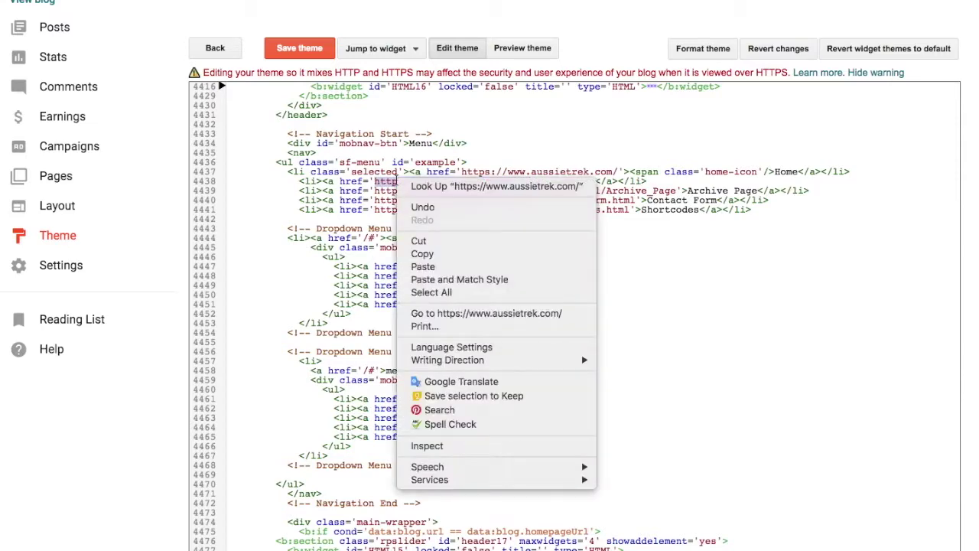
{"action": "left_click", "coordinate": [431, 264]}
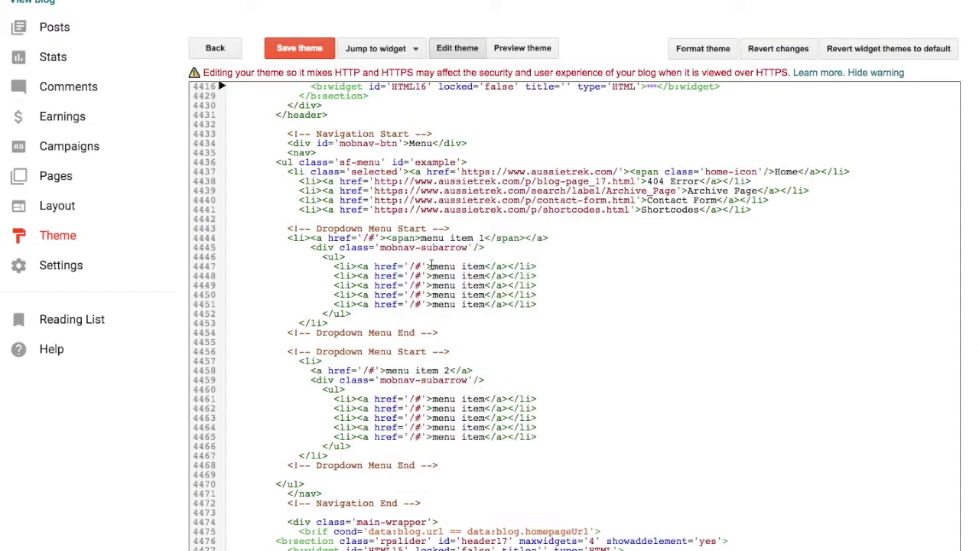
Save the theme and test the 404 Error menu link on the live blog.
{"action": "left_click", "coordinate": [306, 49]}
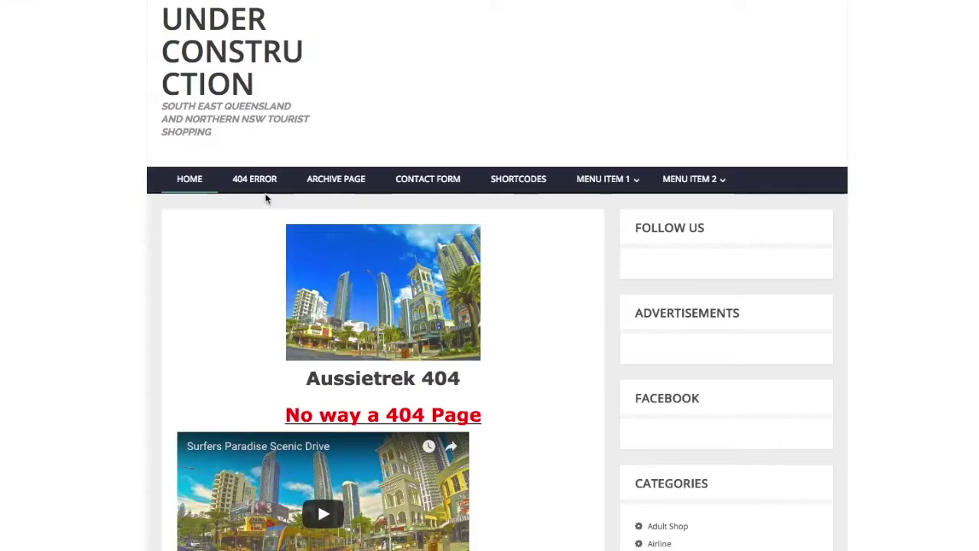
{"action": "left_click", "coordinate": [264, 178]}
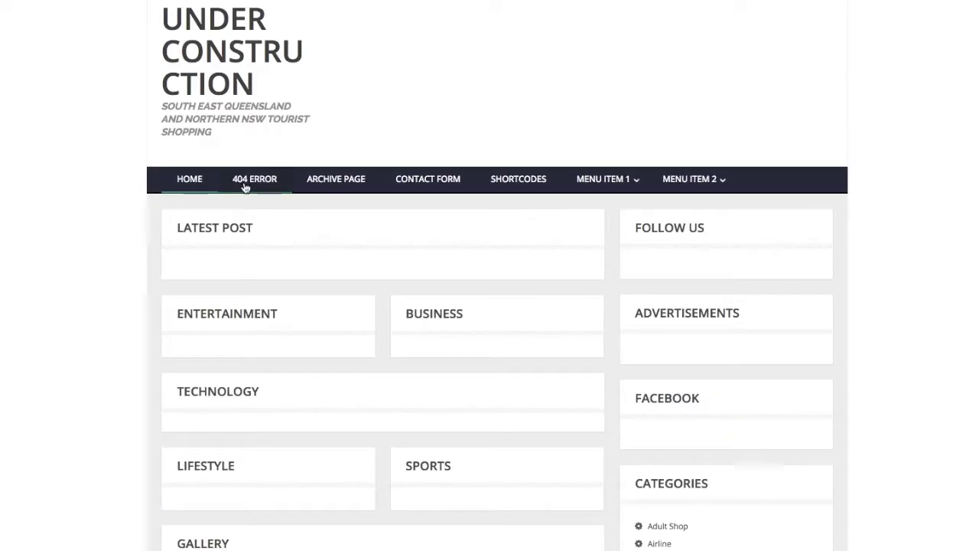
{"action": "left_click", "coordinate": [245, 184]}
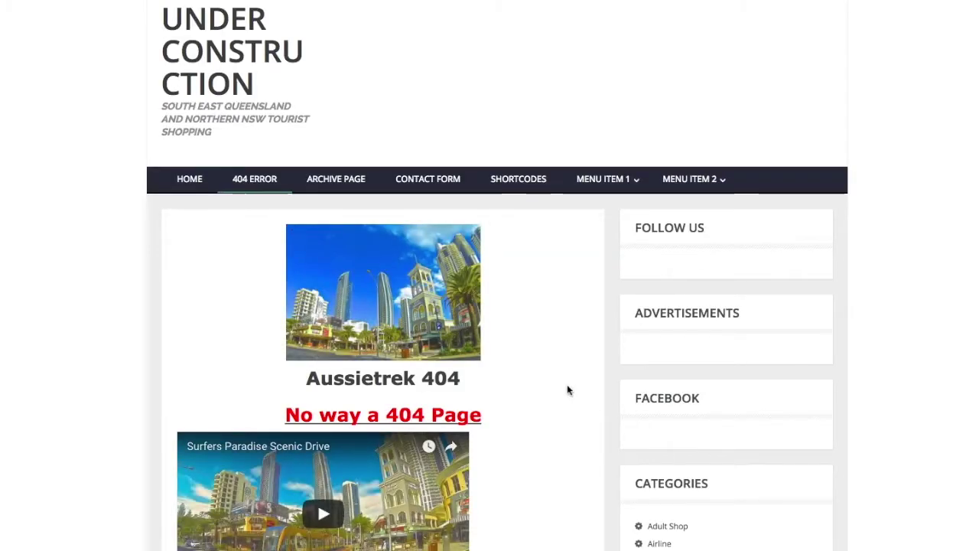
Look through the Categories list on the live blog for categories that suit the dropdown menus.
{"action": "scroll", "coordinate": [536, 375], "scroll_direction": "down", "scroll_amount": 5}
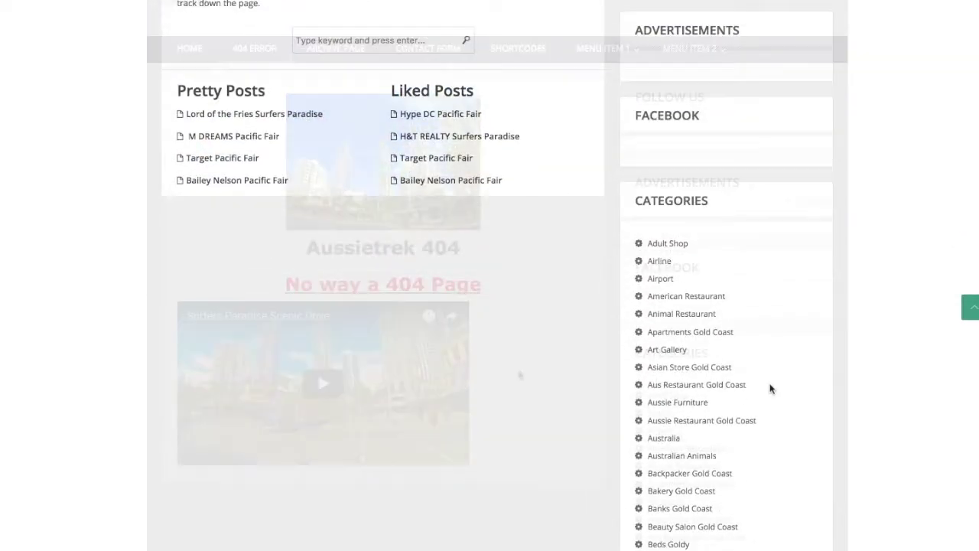
{"action": "scroll", "coordinate": [769, 386], "scroll_direction": "down", "scroll_amount": 7}
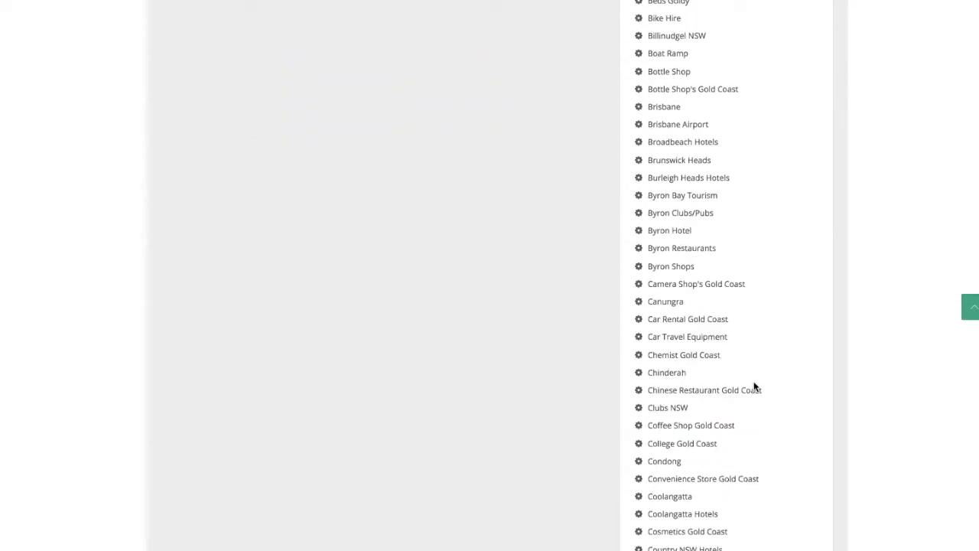
{"action": "scroll", "coordinate": [754, 387], "scroll_direction": "down", "scroll_amount": 4}
{"action": "scroll", "coordinate": [754, 385], "scroll_direction": "down", "scroll_amount": 5}
{"action": "scroll", "coordinate": [754, 387], "scroll_direction": "down", "scroll_amount": 3}
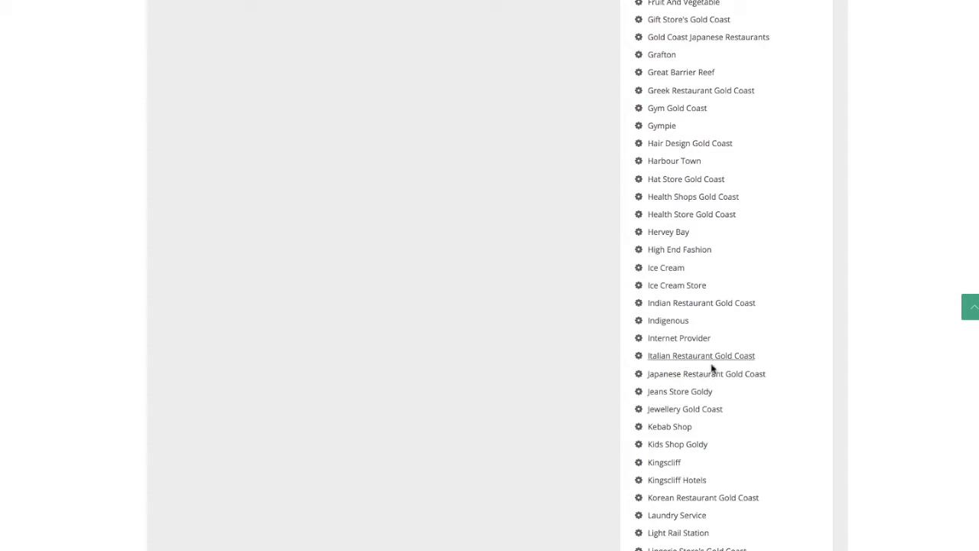
{"action": "scroll", "coordinate": [782, 364], "scroll_direction": "up", "scroll_amount": 1}
{"action": "scroll", "coordinate": [773, 337], "scroll_direction": "up", "scroll_amount": 3}
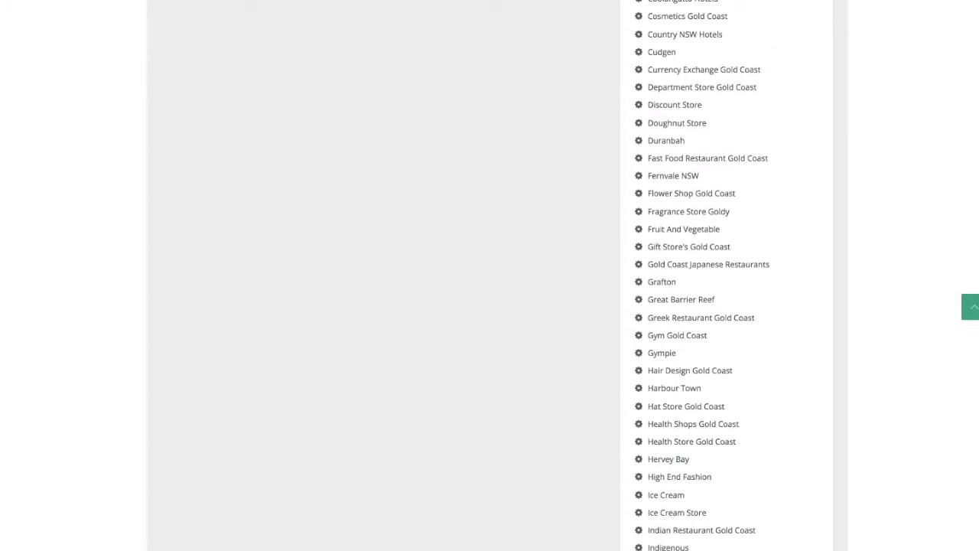
{"action": "scroll", "coordinate": [773, 337], "scroll_direction": "up", "scroll_amount": 12}
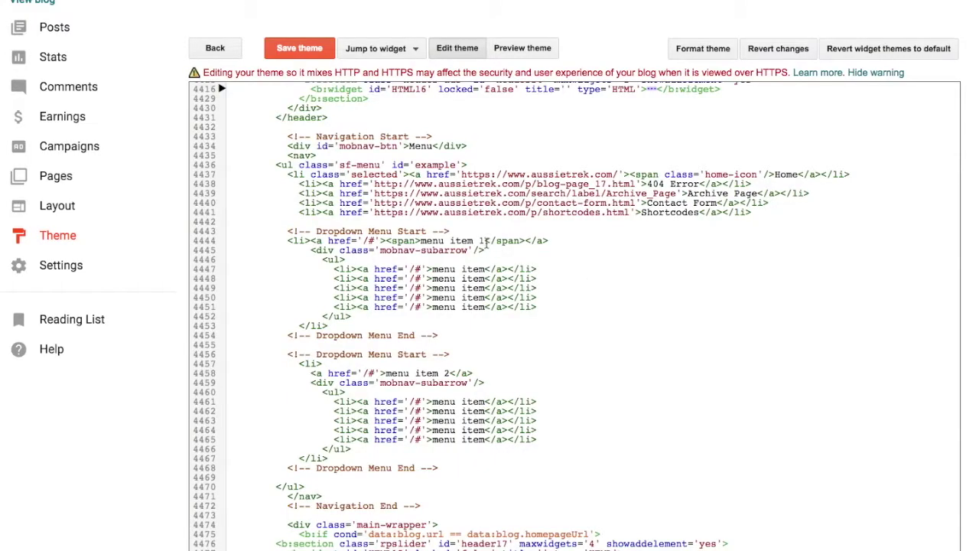
Rename menu item 1 to Restaurants in the theme code, save the theme and check its dropdown on the live blog.
{"action": "key", "text": "BackSpace"}
{"action": "key", "text": "BackSpace"}
{"action": "key", "text": "BackSpace"}
{"action": "key", "text": "BackSpace"}
{"action": "key", "text": "BackSpace"}
{"action": "key", "text": "BackSpace"}
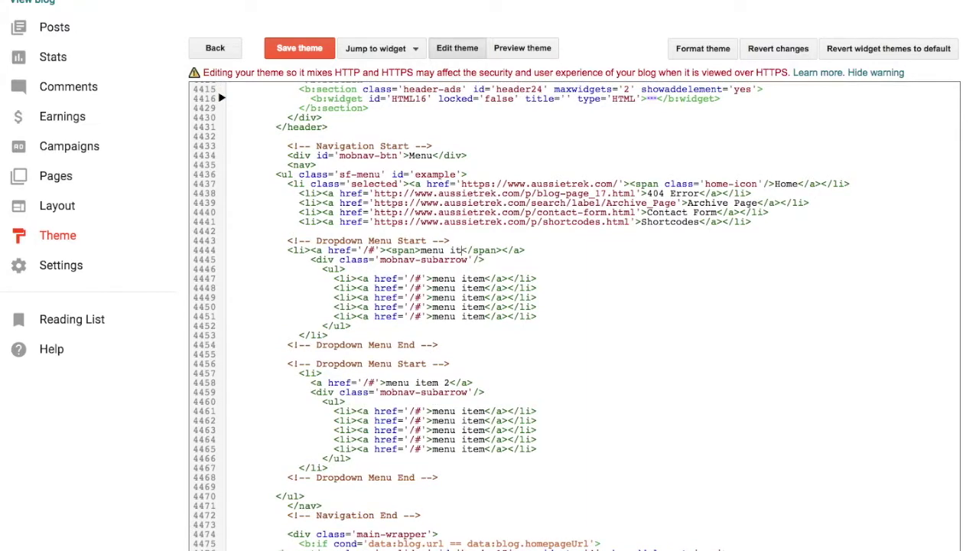
{"action": "key", "text": "BackSpace"}
{"action": "key", "text": "BackSpace"}
{"action": "key", "text": "BackSpace"}
{"action": "key", "text": "BackSpace"}
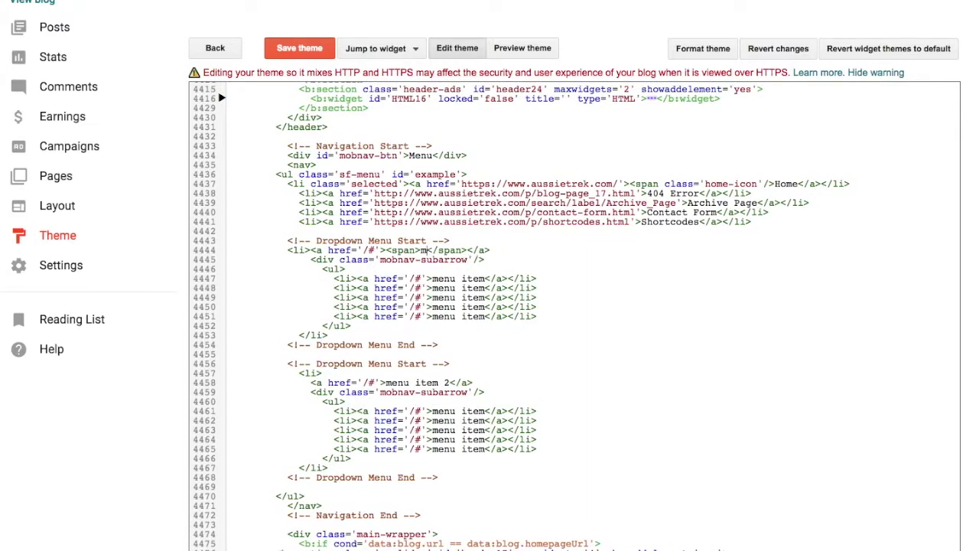
{"action": "key", "text": "BackSpace"}
{"action": "type", "text": "Restaurants"}
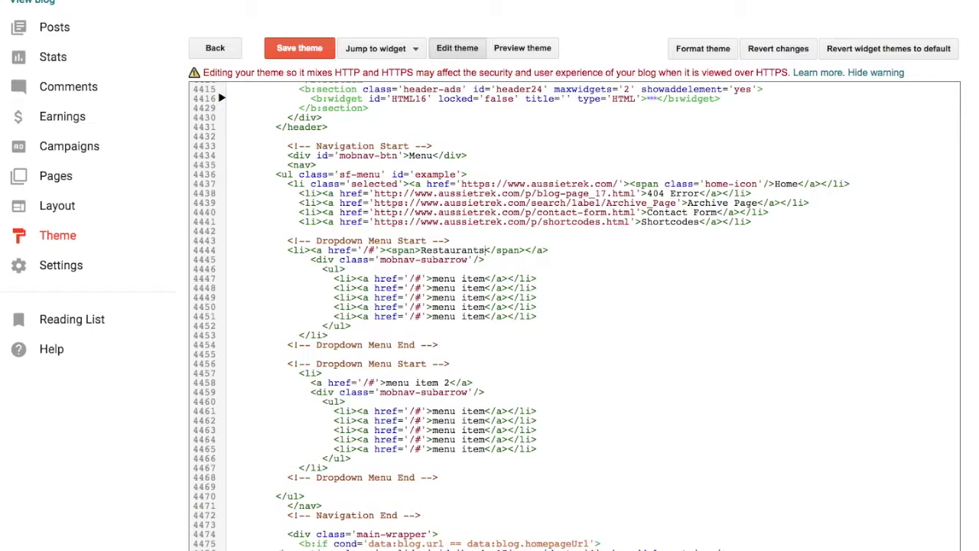
{"action": "key", "text": "ctrl+s"}
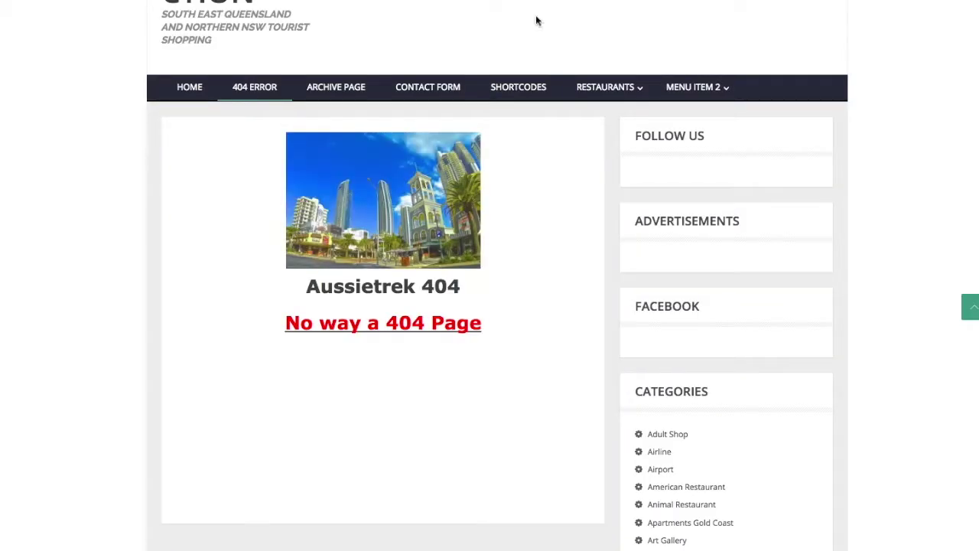
{"action": "mouse_move", "coordinate": [605, 87]}
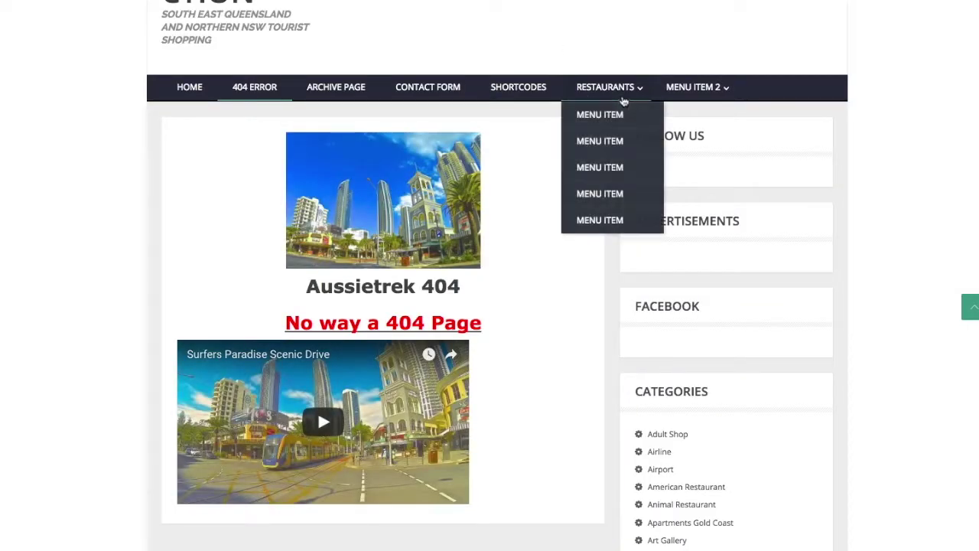
Find the Italian Restaurant Gold Coast category in the live blog's Categories list and open it.
{"action": "scroll", "coordinate": [805, 336], "scroll_direction": "down", "scroll_amount": 5}
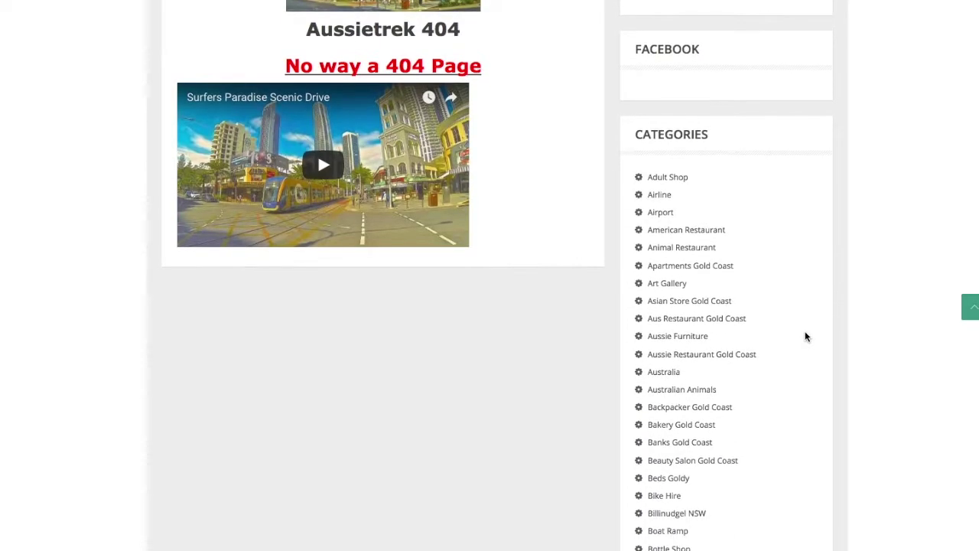
{"action": "scroll", "coordinate": [796, 340], "scroll_direction": "down", "scroll_amount": 5}
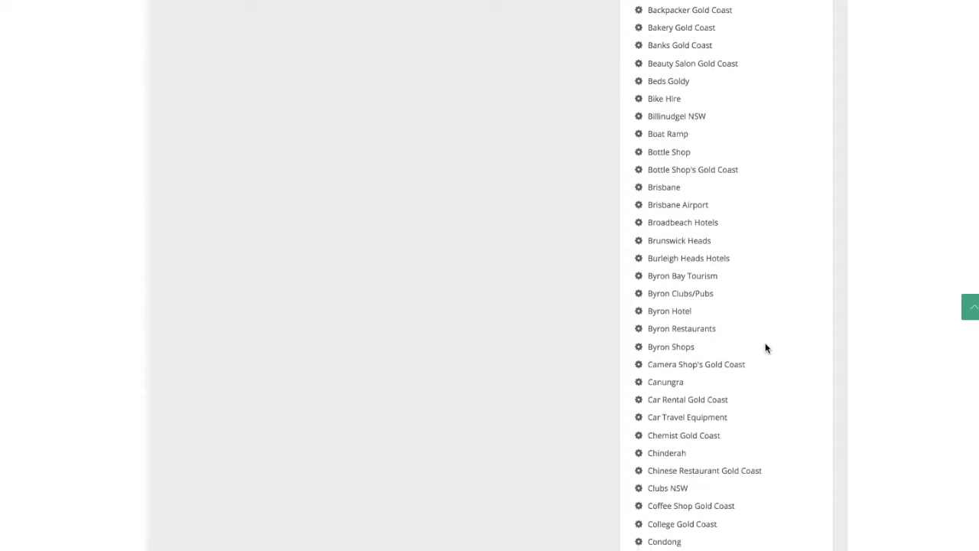
{"action": "scroll", "coordinate": [763, 348], "scroll_direction": "down", "scroll_amount": 5}
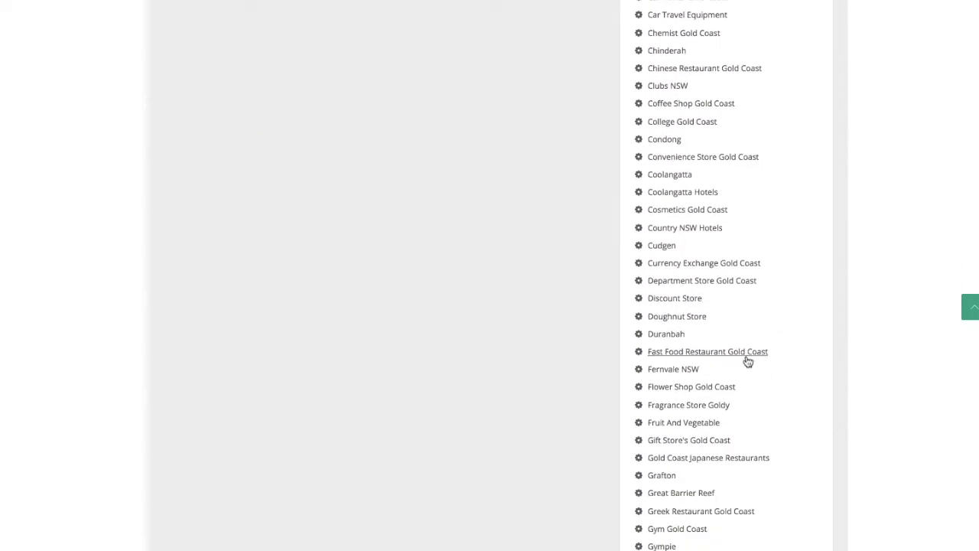
{"action": "scroll", "coordinate": [747, 361], "scroll_direction": "down", "scroll_amount": 3}
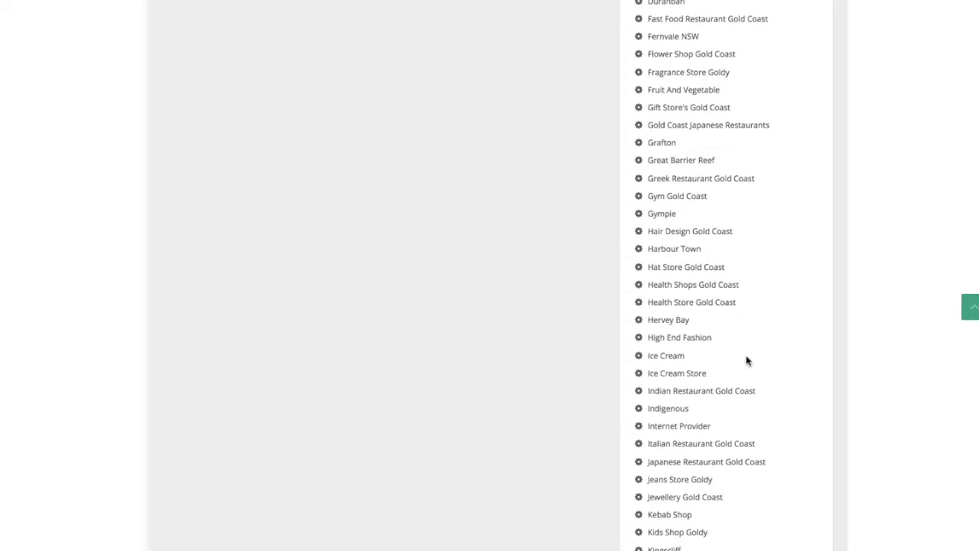
{"action": "scroll", "coordinate": [740, 353], "scroll_direction": "down", "scroll_amount": 1}
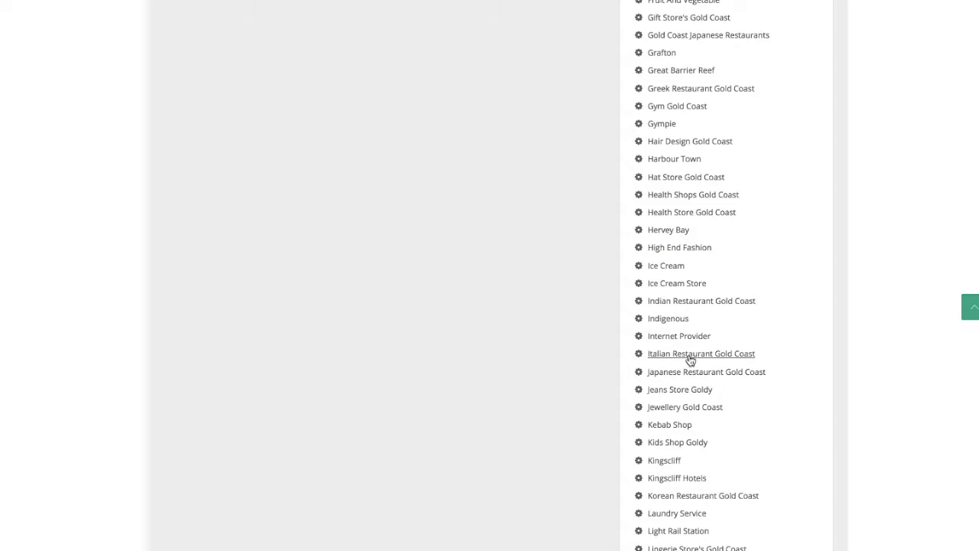
{"action": "left_click", "coordinate": [690, 356]}
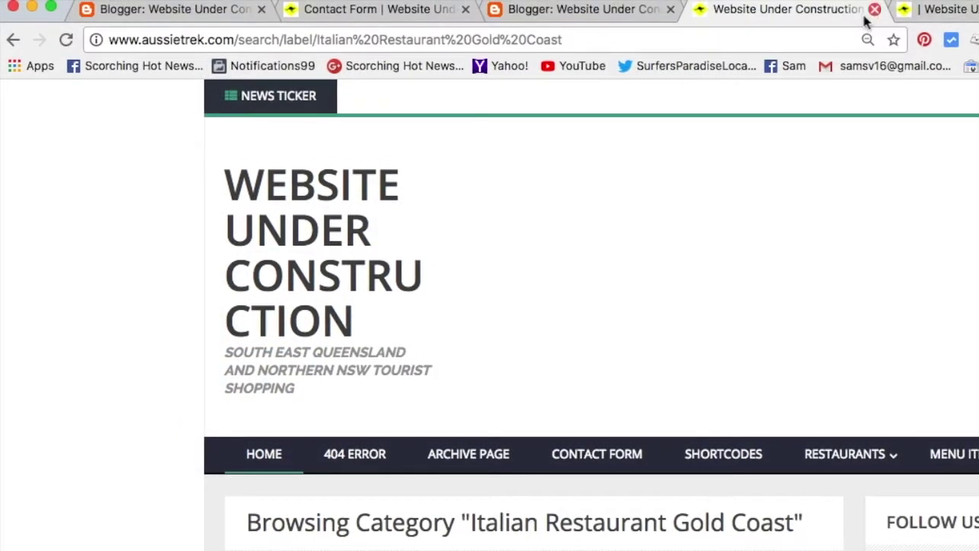
Copy the web address of the Italian Restaurant Gold Coast category page.
{"action": "left_click_drag", "start_coordinate": [445, 35], "coordinate": [109, 37]}
{"action": "right_click", "coordinate": [311, 39]}
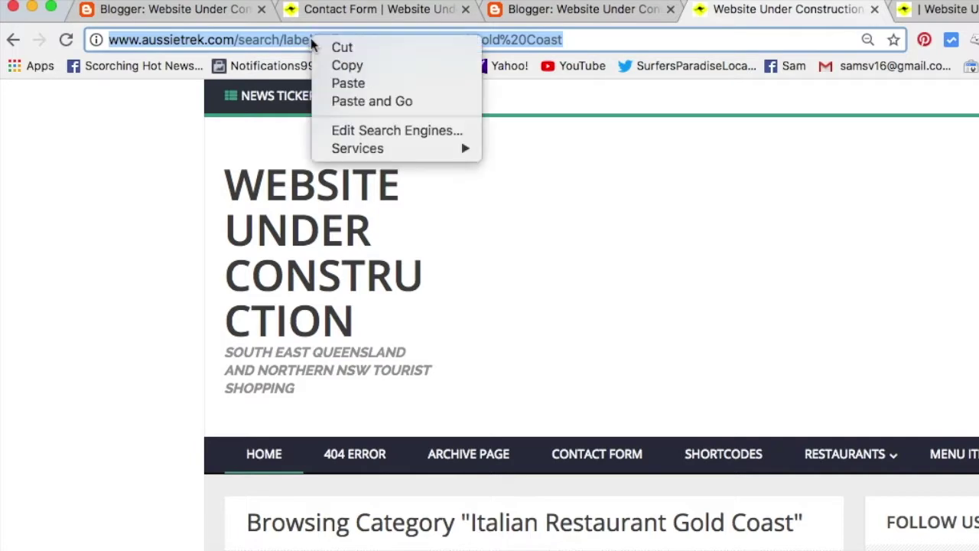
{"action": "left_click", "coordinate": [358, 66]}
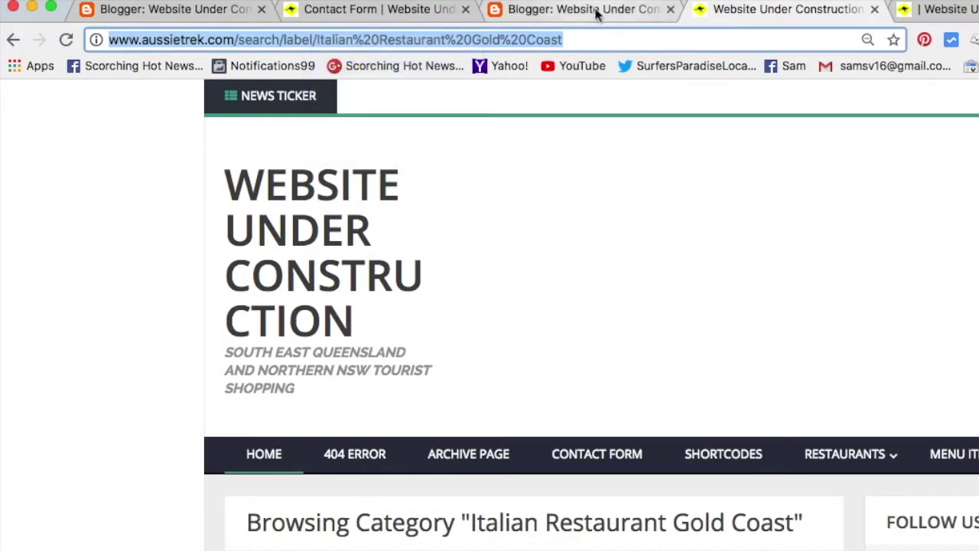
{"action": "left_click", "coordinate": [598, 10]}
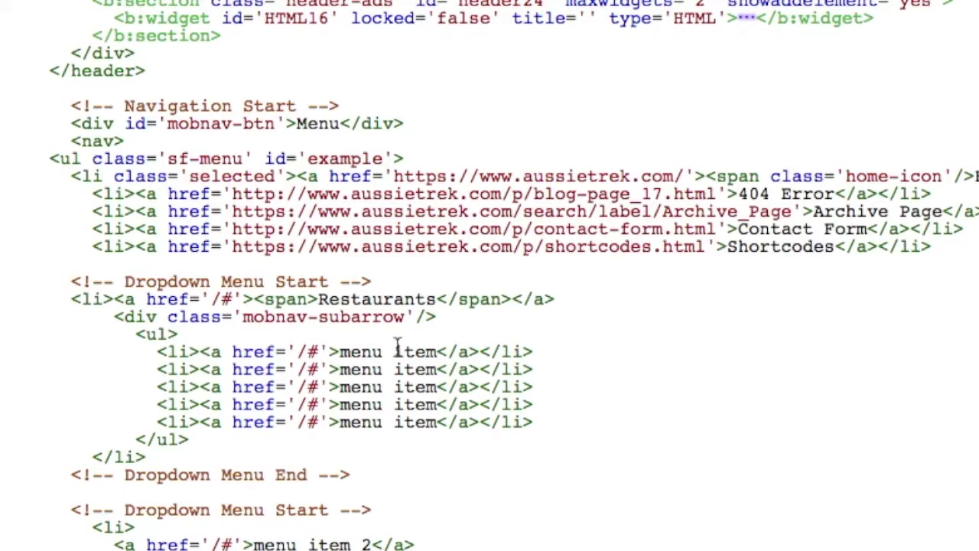
{"action": "left_click", "coordinate": [324, 352]}
{"action": "left_click_drag", "start_coordinate": [322, 352], "coordinate": [304, 350]}
{"action": "right_click", "coordinate": [307, 352]}
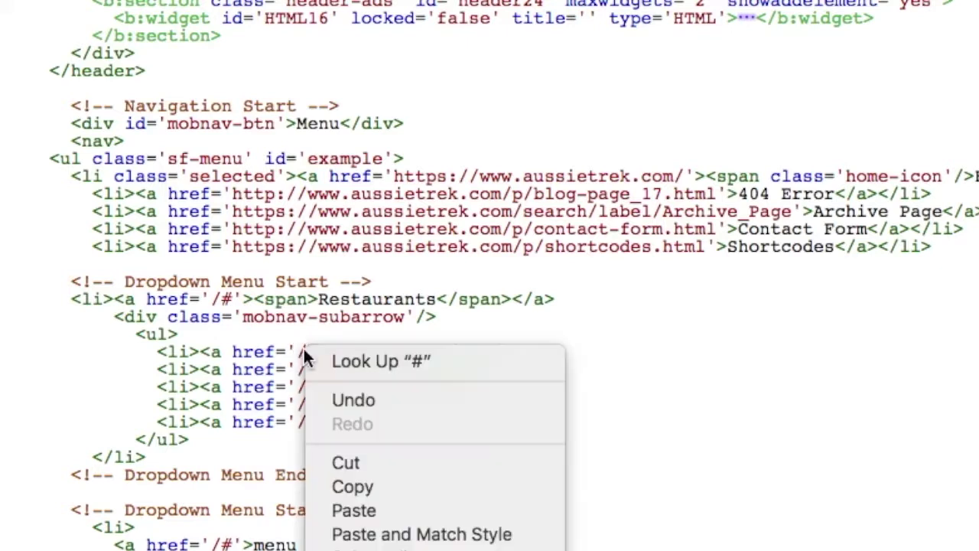
{"action": "left_click", "coordinate": [375, 508]}
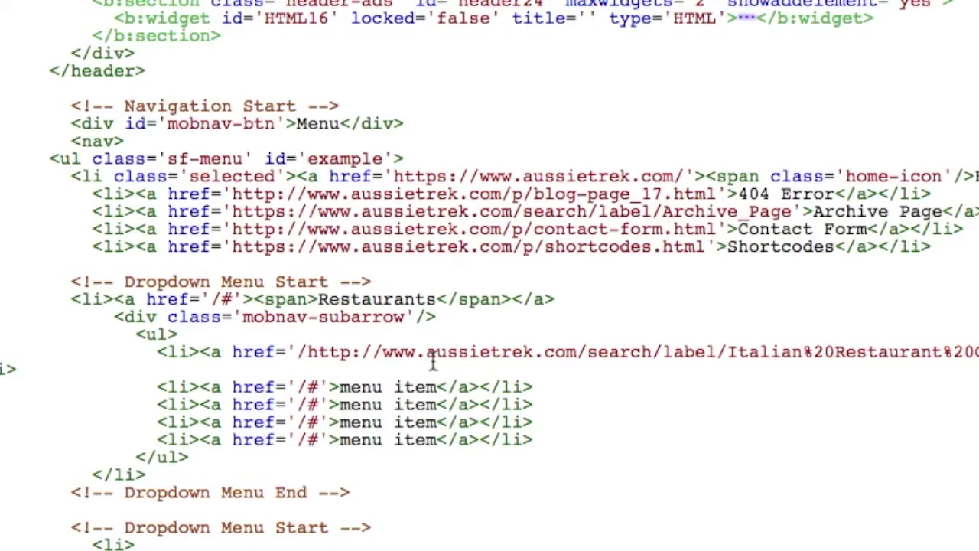
{"action": "key", "text": "BackSpace"}
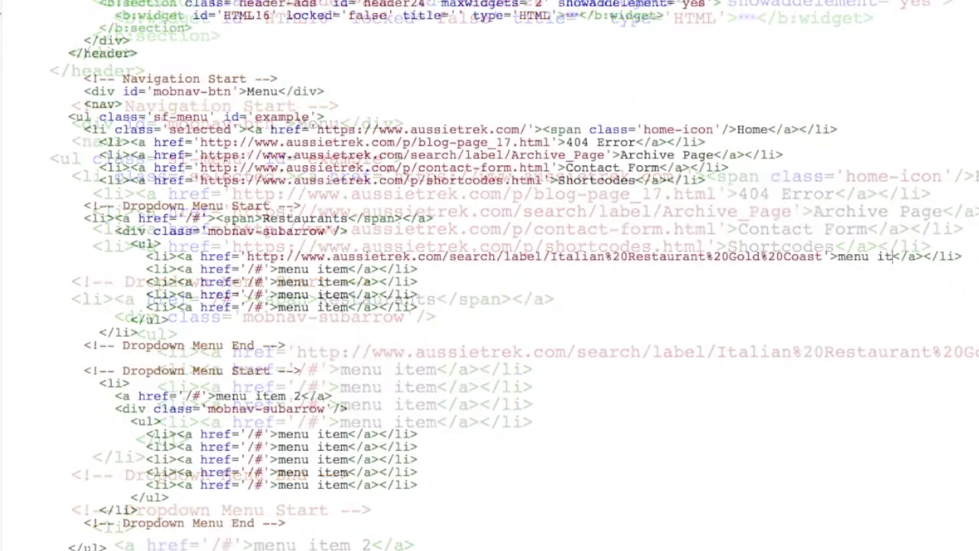
Rename the first Restaurants submenu item in the theme code to Italian.
{"action": "key", "text": "BackSpace"}
{"action": "key", "text": "BackSpace"}
{"action": "key", "text": "BackSpace"}
{"action": "key", "text": "BackSpace"}
{"action": "key", "text": "BackSpace"}
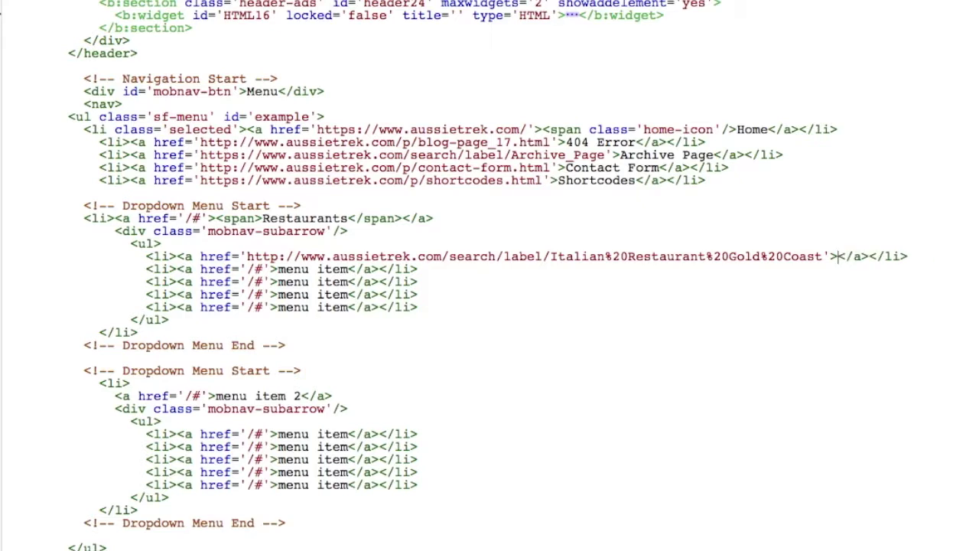
{"action": "type", "text": "Ital"}
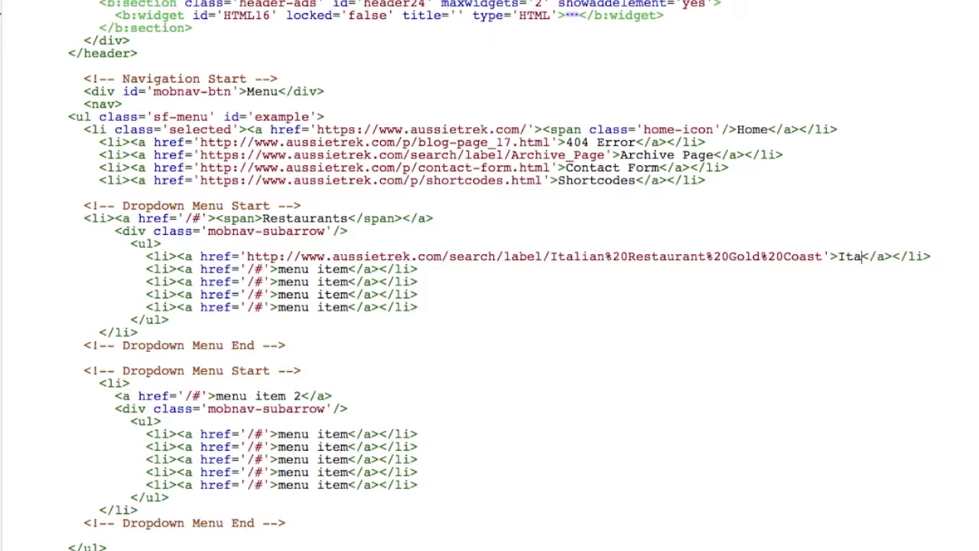
{"action": "type", "text": "ian"}
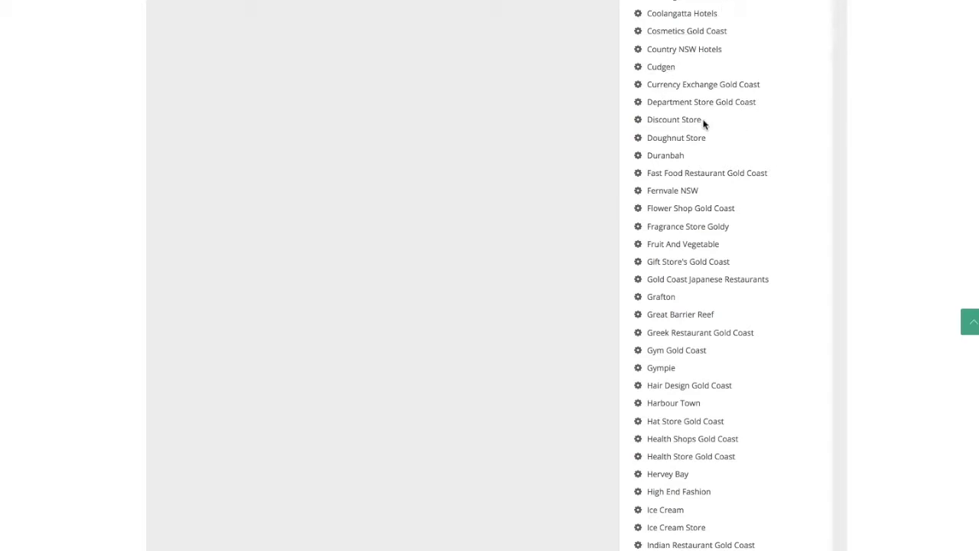
Check the open Italian Restaurant Gold Coast category page, return to the theme code and save the theme.
{"action": "scroll", "coordinate": [721, 87], "scroll_direction": "up", "scroll_amount": 1}
{"action": "scroll", "coordinate": [722, 91], "scroll_direction": "up", "scroll_amount": 3}
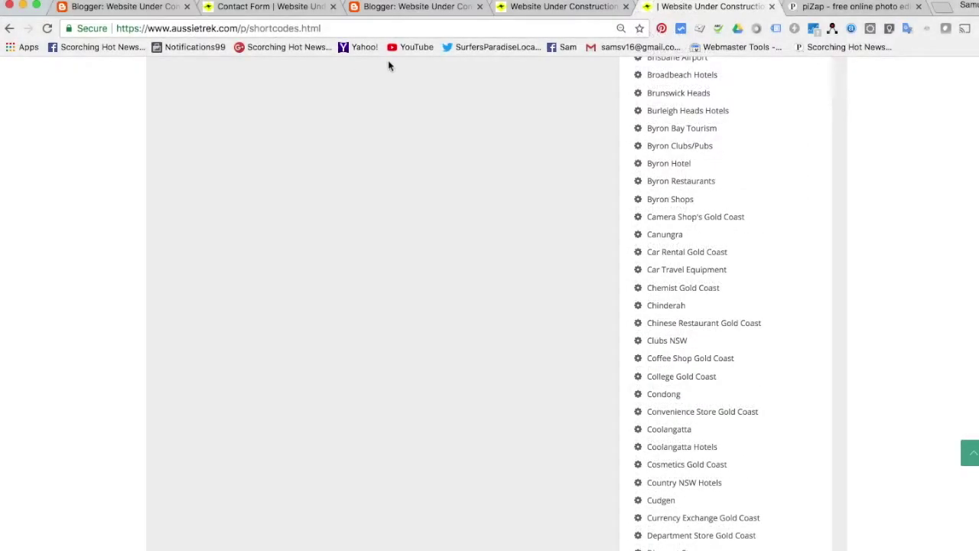
{"action": "left_click", "coordinate": [586, 7]}
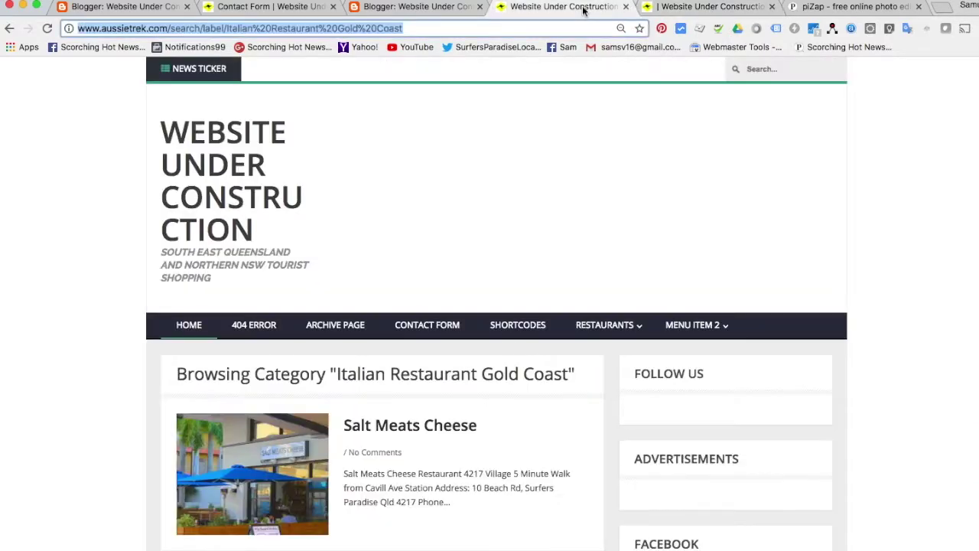
{"action": "left_click", "coordinate": [445, 11]}
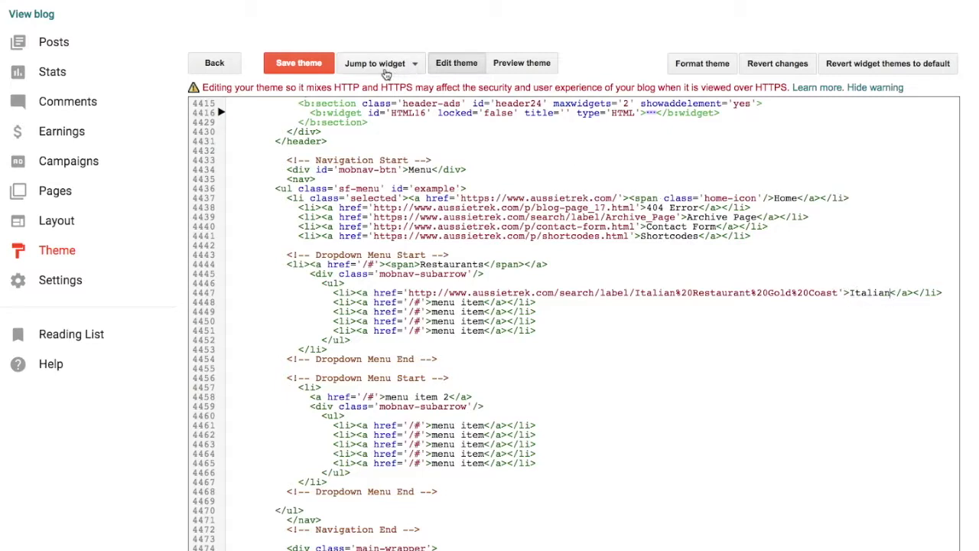
{"action": "left_click", "coordinate": [313, 65]}
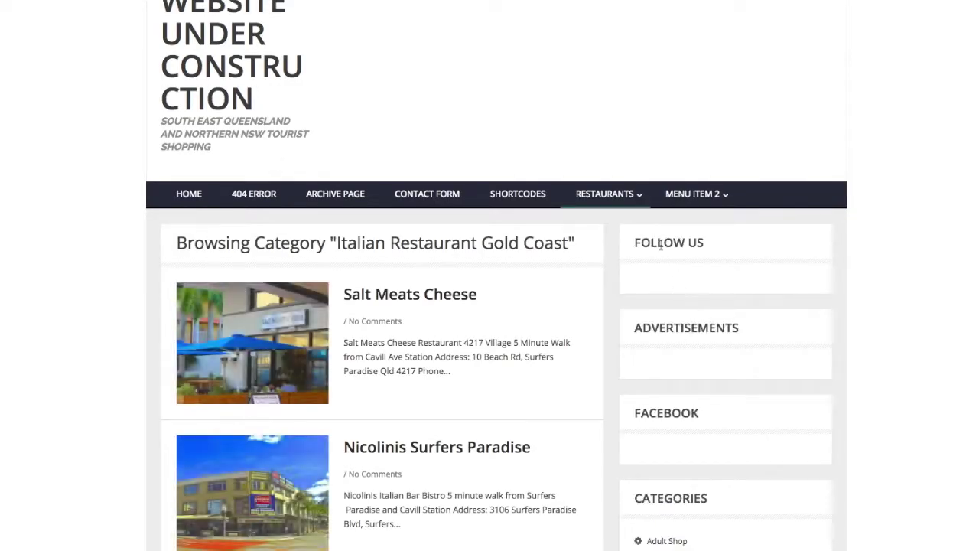
Open the Italian entry of the live blog's Restaurants dropdown and look through the posts on its category page.
{"action": "mouse_move", "coordinate": [614, 192]}
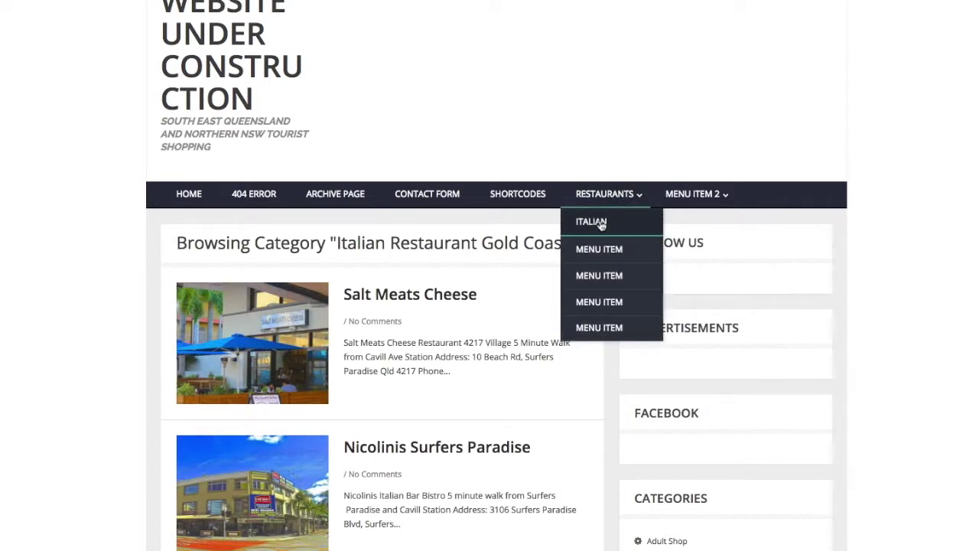
{"action": "left_click", "coordinate": [602, 224]}
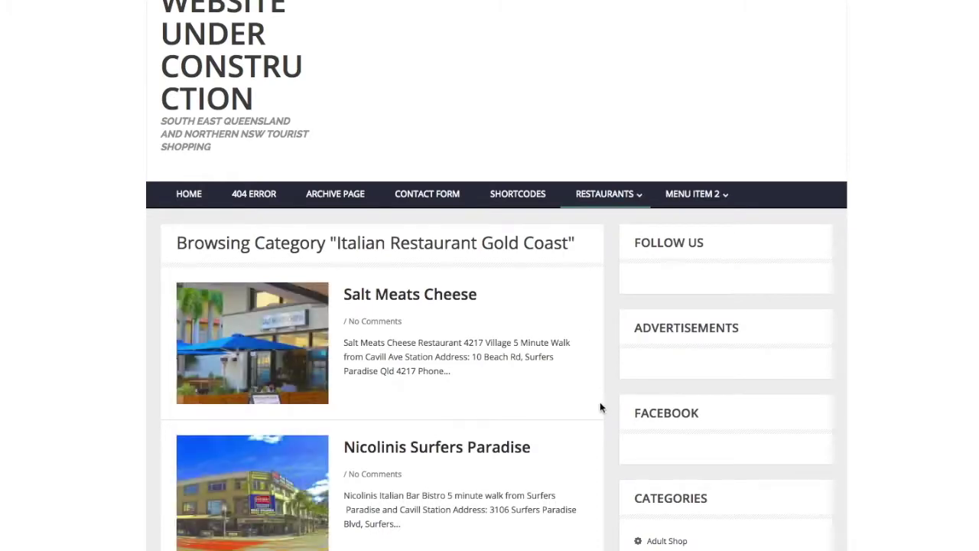
{"action": "scroll", "coordinate": [598, 406], "scroll_direction": "down", "scroll_amount": 5}
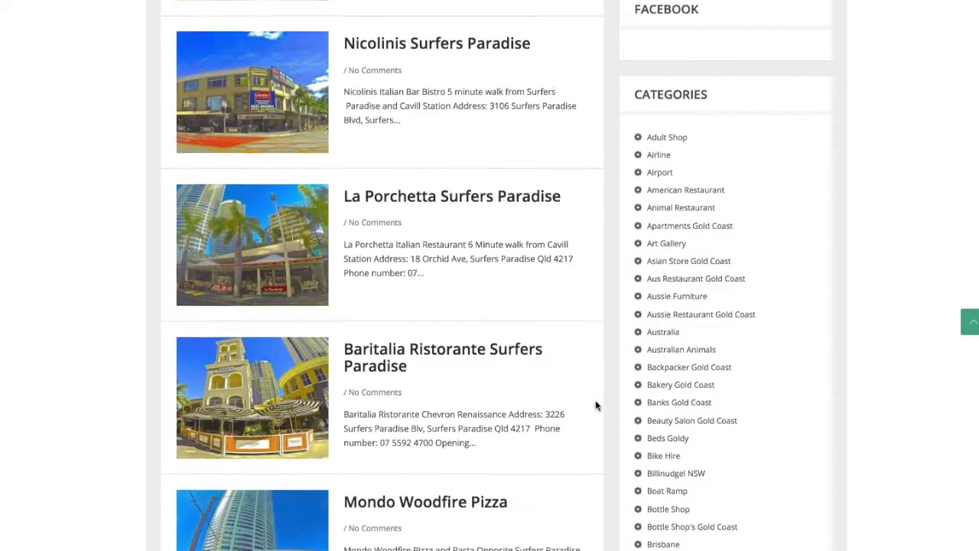
{"action": "scroll", "coordinate": [473, 241], "scroll_direction": "down", "scroll_amount": 2}
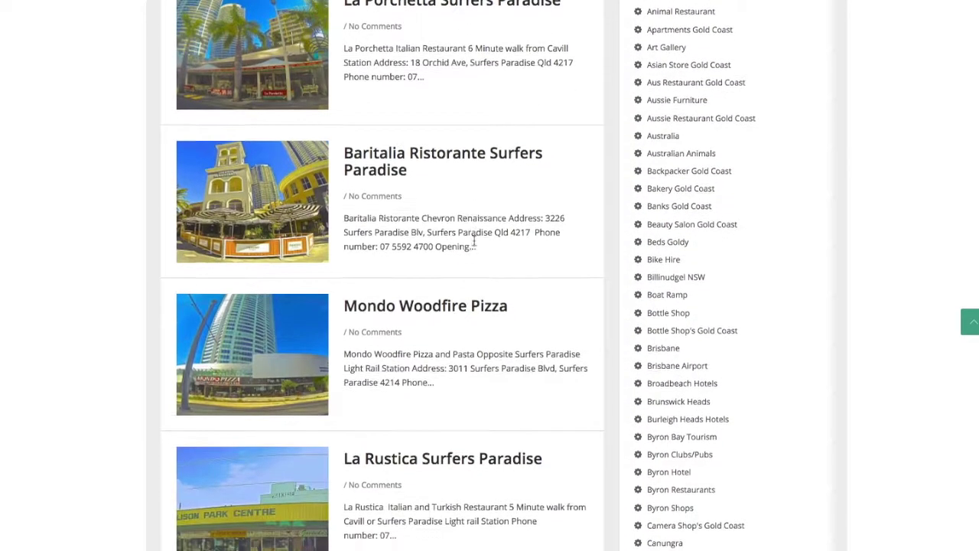
{"action": "scroll", "coordinate": [551, 274], "scroll_direction": "down", "scroll_amount": 3}
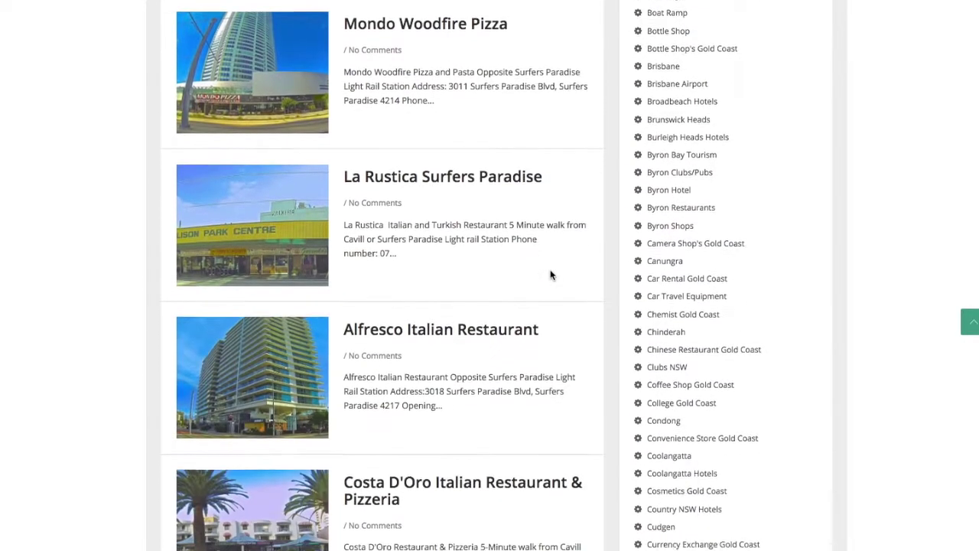
{"action": "scroll", "coordinate": [558, 247], "scroll_direction": "down", "scroll_amount": 2}
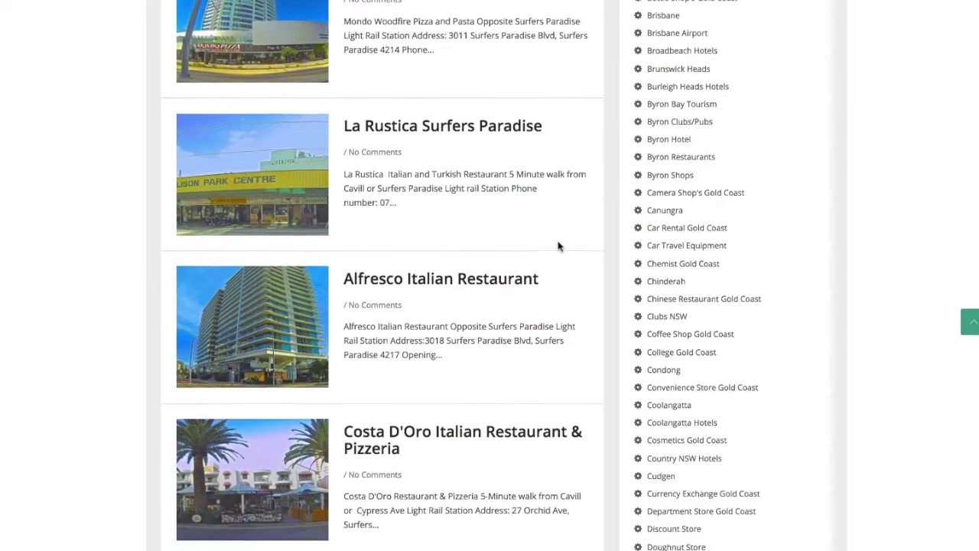
{"action": "scroll", "coordinate": [519, 334], "scroll_direction": "up", "scroll_amount": 10}
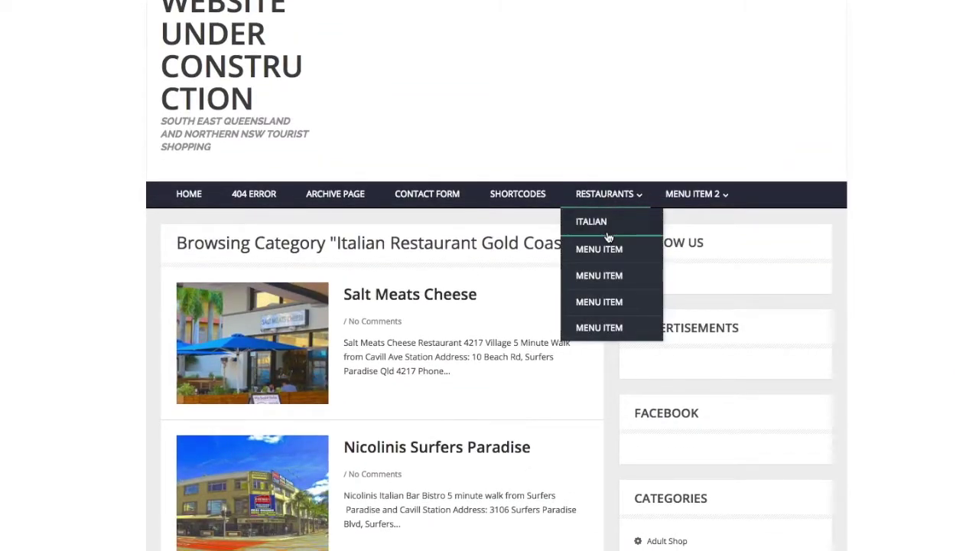
{"action": "mouse_move", "coordinate": [685, 205]}
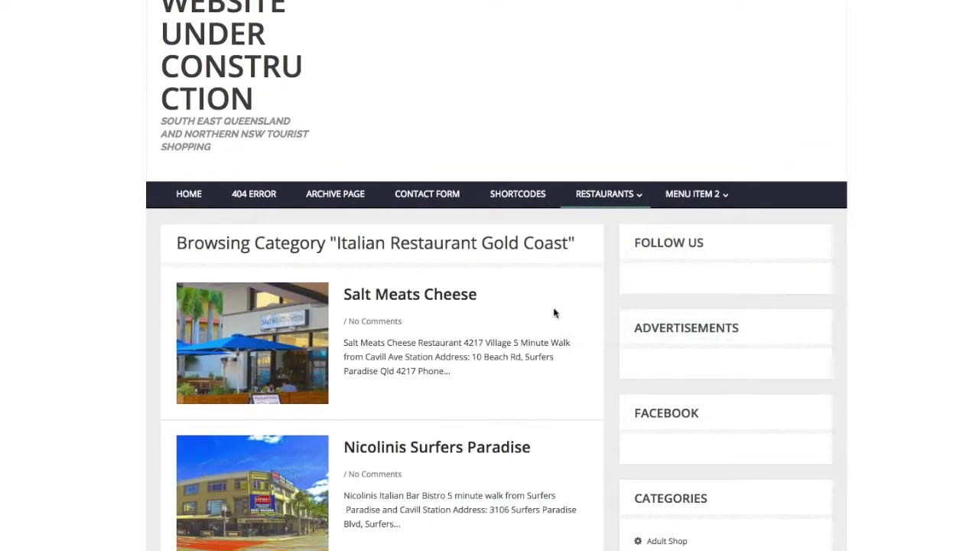
Copy the complete Recent Post Slider code from step 3 of the template documentation.
{"action": "scroll", "coordinate": [573, 313], "scroll_direction": "down", "scroll_amount": 1}
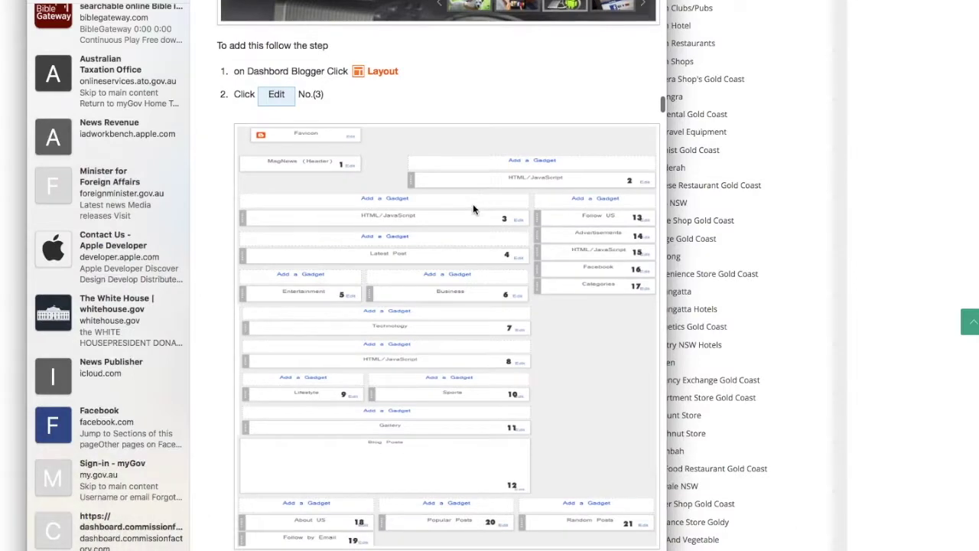
{"action": "scroll", "coordinate": [473, 203], "scroll_direction": "down", "scroll_amount": 4}
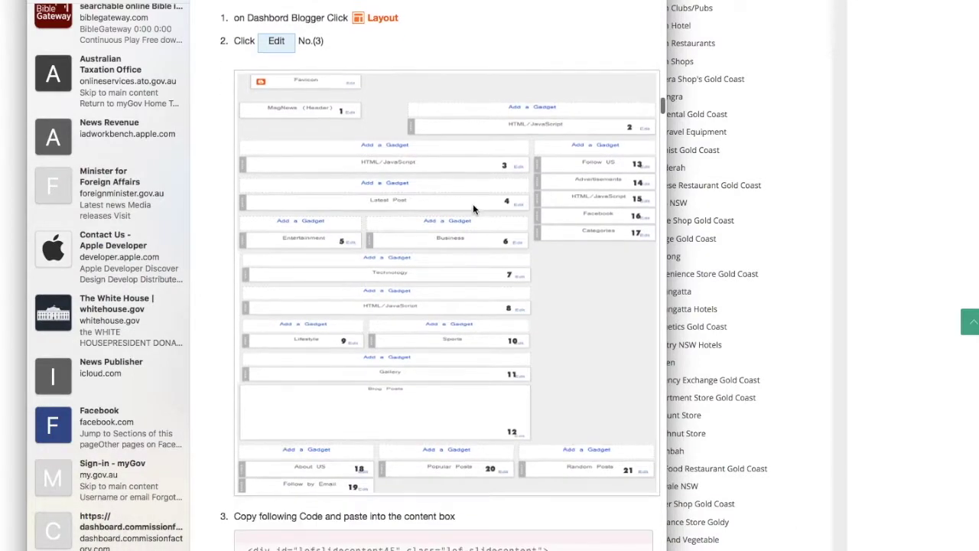
{"action": "scroll", "coordinate": [473, 208], "scroll_direction": "down", "scroll_amount": 1}
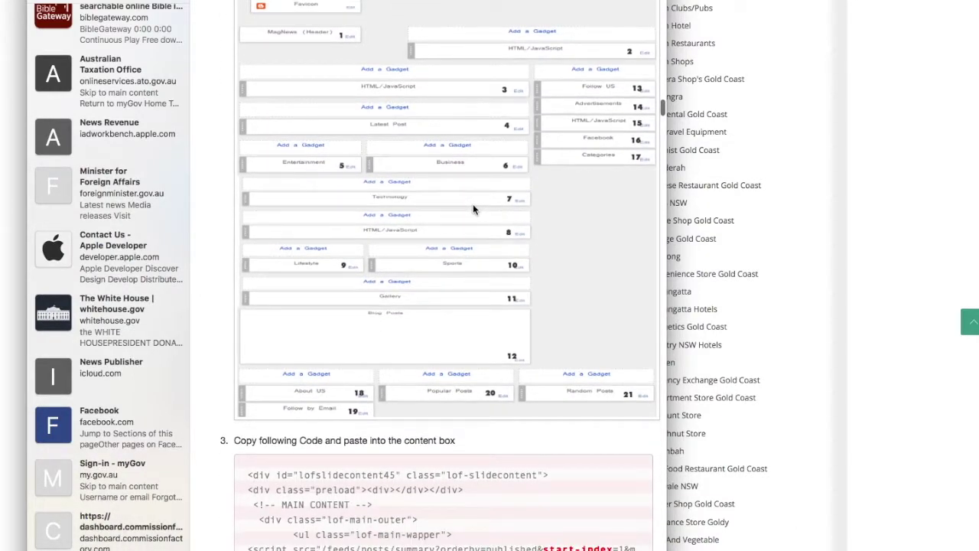
{"action": "scroll", "coordinate": [473, 204], "scroll_direction": "down", "scroll_amount": 5}
{"action": "scroll", "coordinate": [472, 203], "scroll_direction": "up", "scroll_amount": 10}
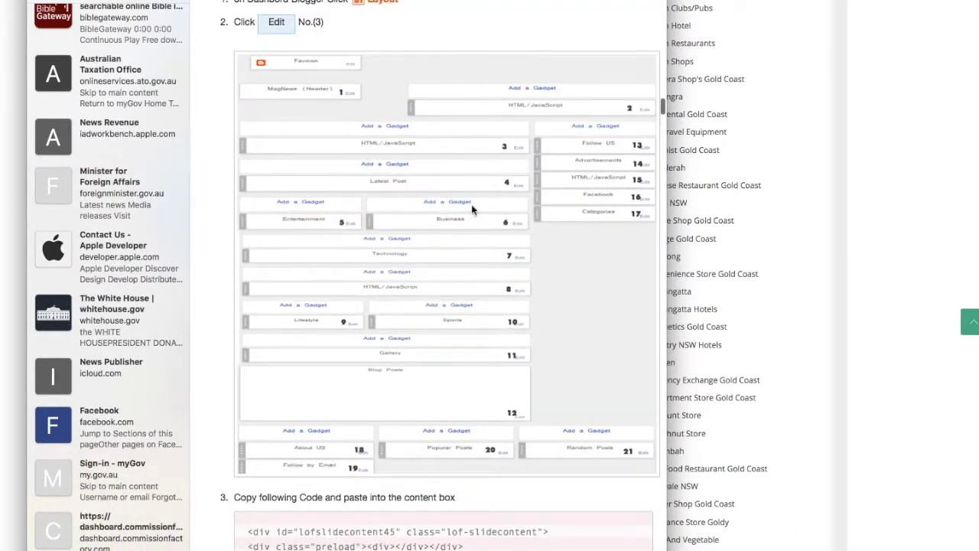
{"action": "scroll", "coordinate": [471, 204], "scroll_direction": "up", "scroll_amount": 5}
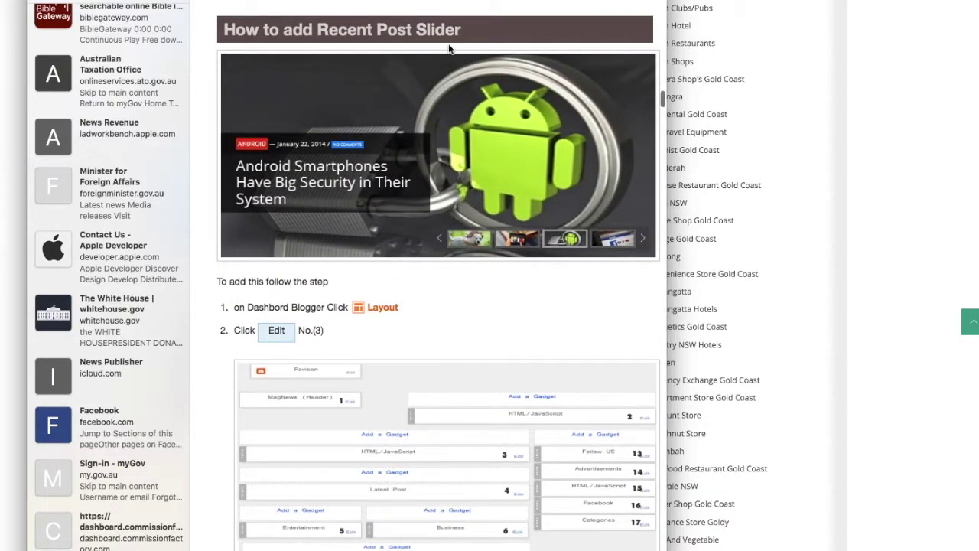
{"action": "scroll", "coordinate": [454, 223], "scroll_direction": "down", "scroll_amount": 20}
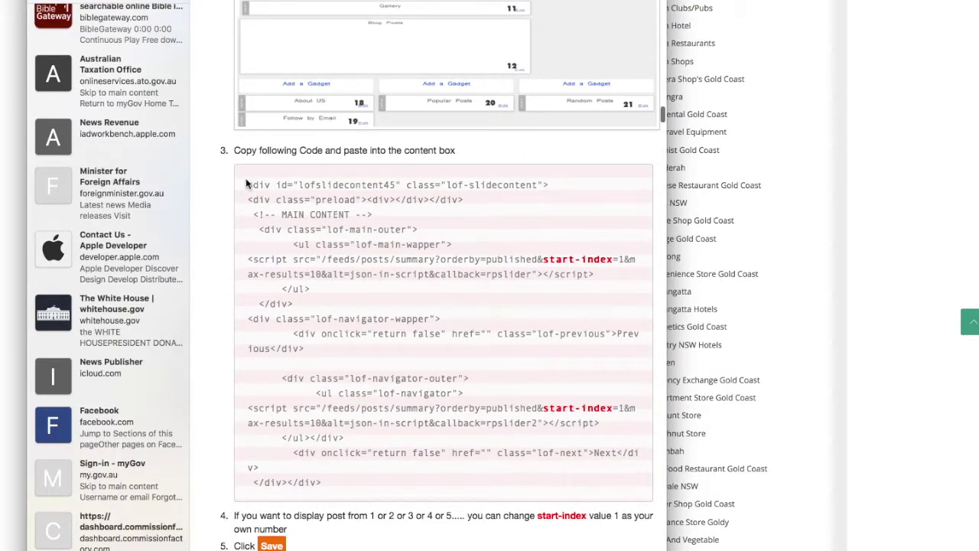
{"action": "left_click_drag", "start_coordinate": [248, 182], "coordinate": [440, 483]}
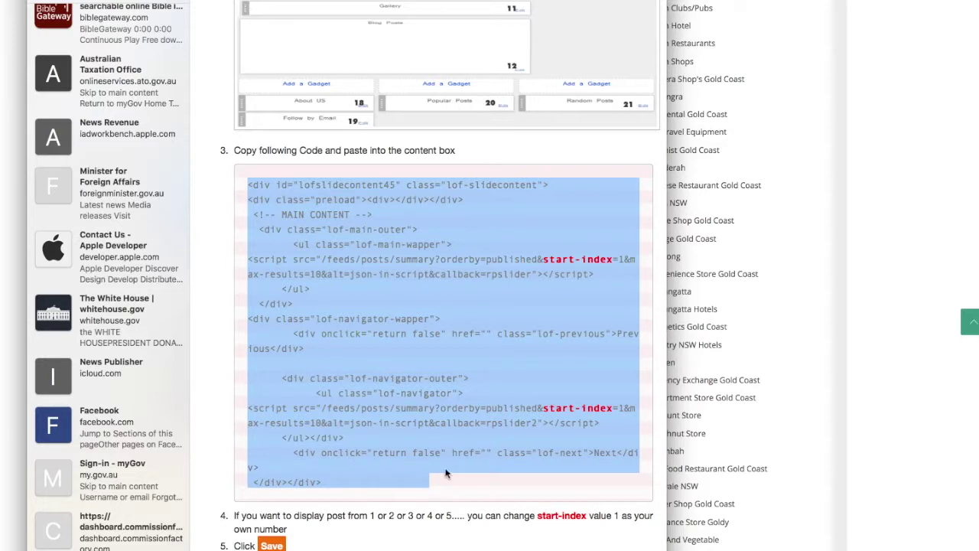
{"action": "right_click", "coordinate": [441, 259]}
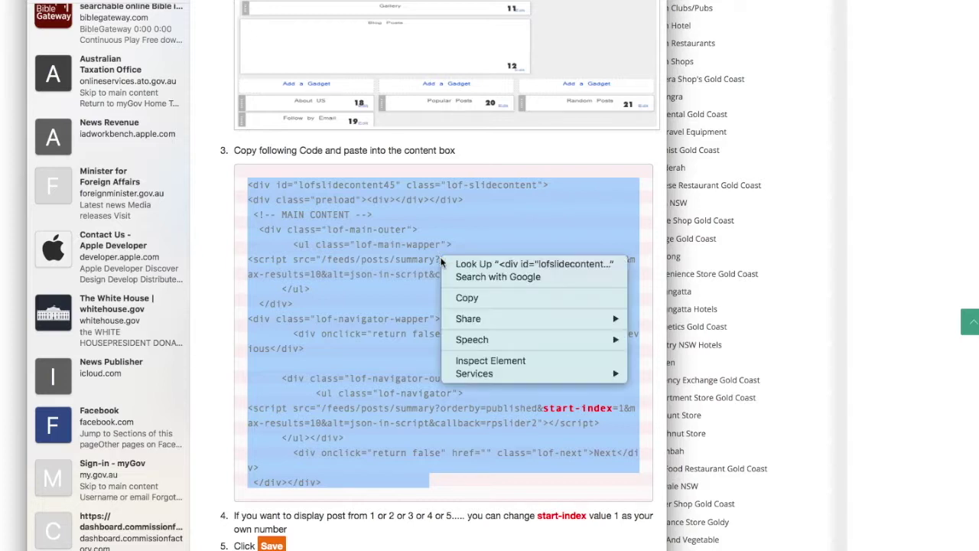
{"action": "left_click", "coordinate": [467, 298]}
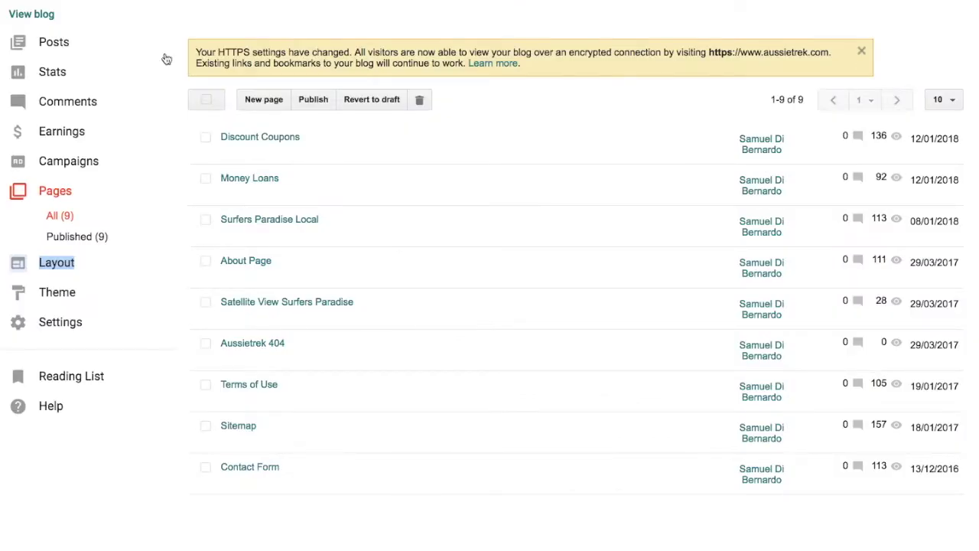
In the blog's Layout, paste the copied slider code into the content of header17's HTML/JavaScript gadget and save the gadget.
{"action": "left_click", "coordinate": [66, 265]}
{"action": "scroll", "coordinate": [666, 328], "scroll_direction": "down", "scroll_amount": 5}
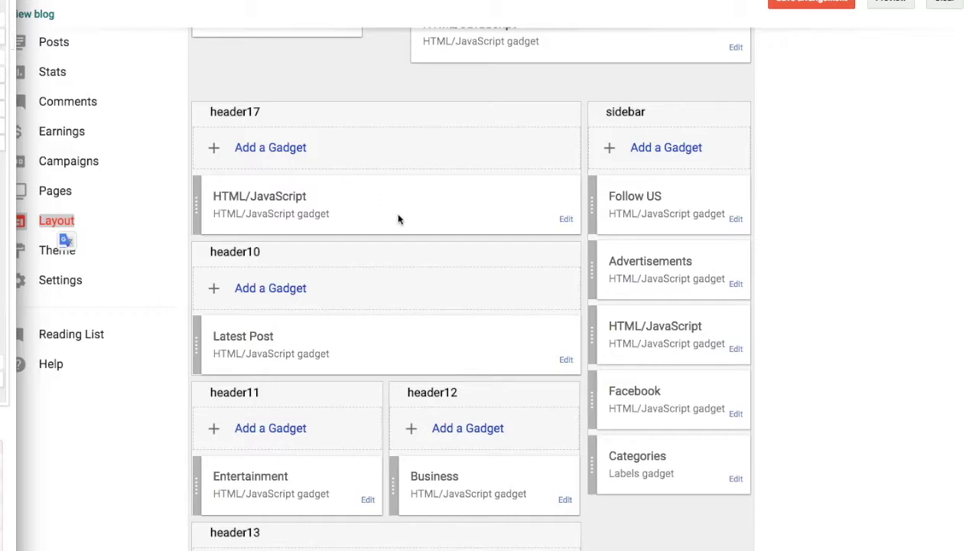
{"action": "scroll", "coordinate": [369, 207], "scroll_direction": "up", "scroll_amount": 1}
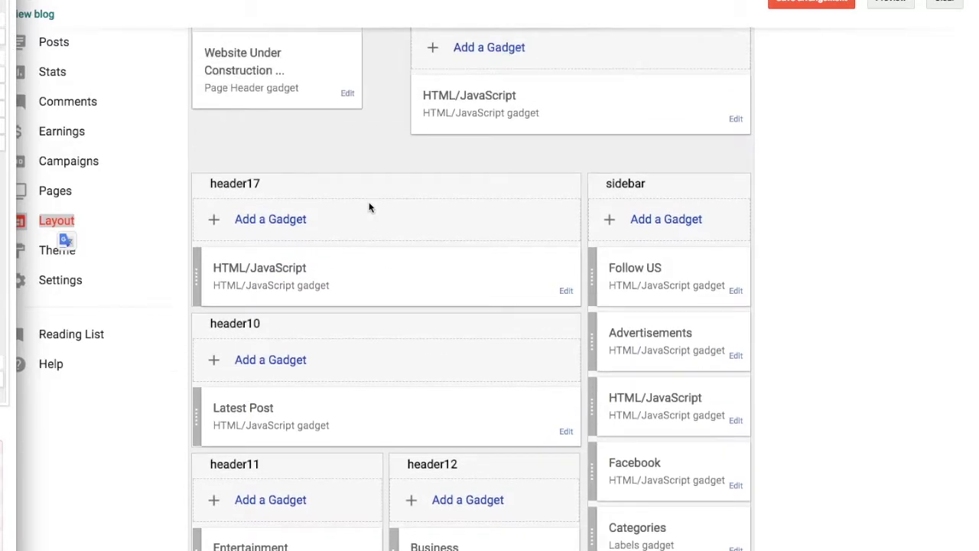
{"action": "scroll", "coordinate": [461, 264], "scroll_direction": "down", "scroll_amount": 1}
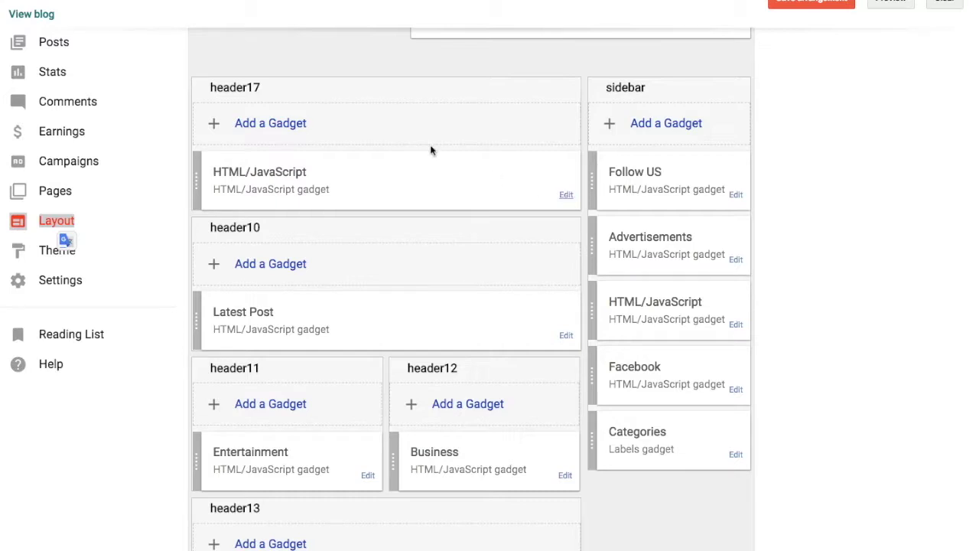
{"action": "left_click_drag", "start_coordinate": [0, 8], "coordinate": [464, 80]}
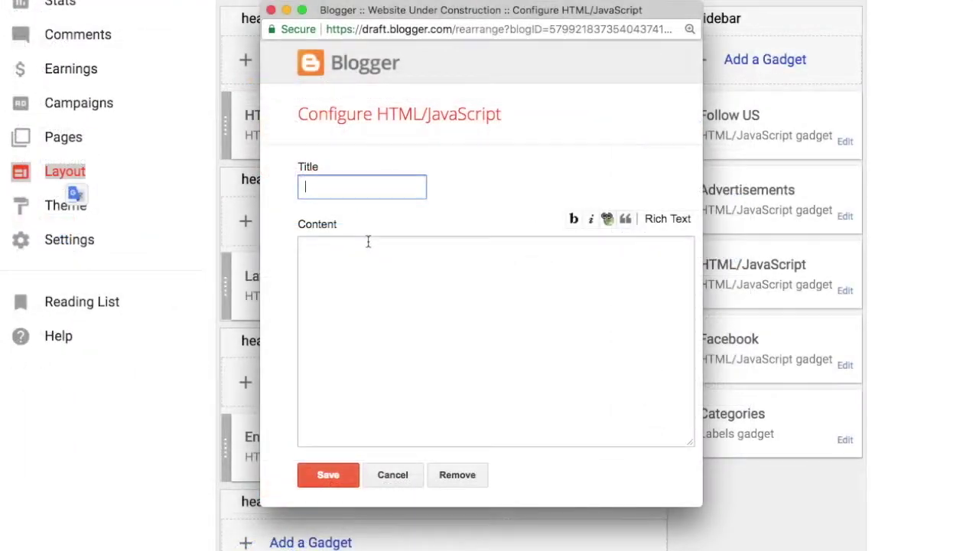
{"action": "left_click", "coordinate": [354, 258]}
{"action": "right_click", "coordinate": [354, 258]}
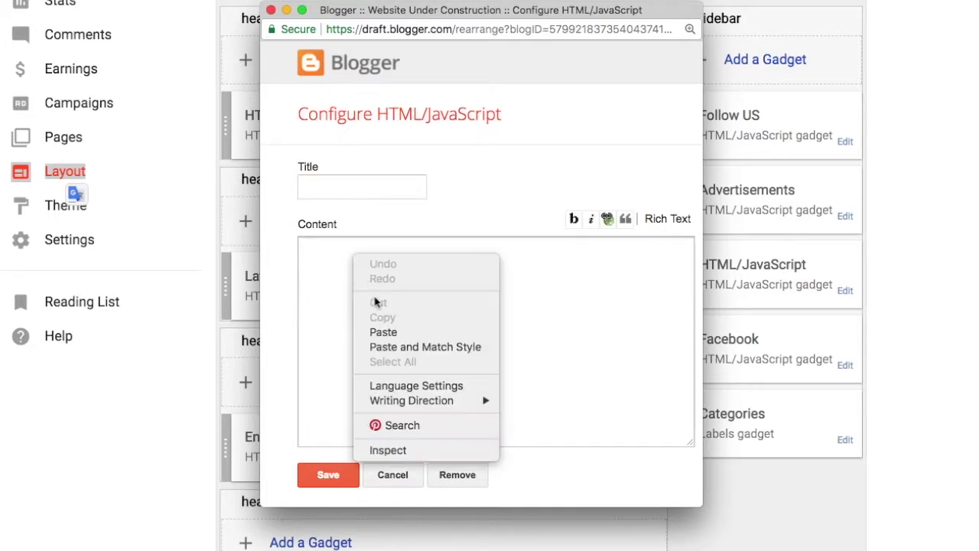
{"action": "left_click", "coordinate": [420, 332]}
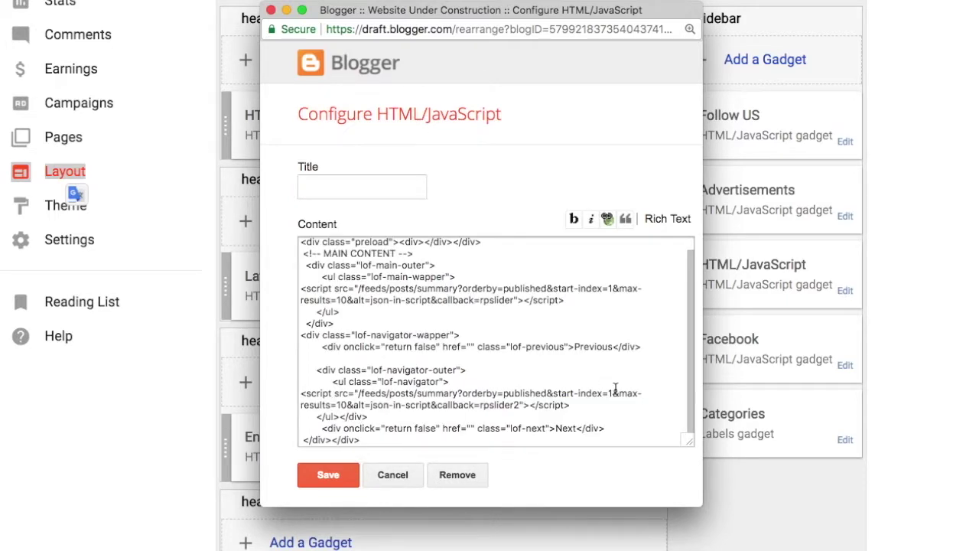
{"action": "scroll", "coordinate": [615, 389], "scroll_direction": "up", "scroll_amount": 1}
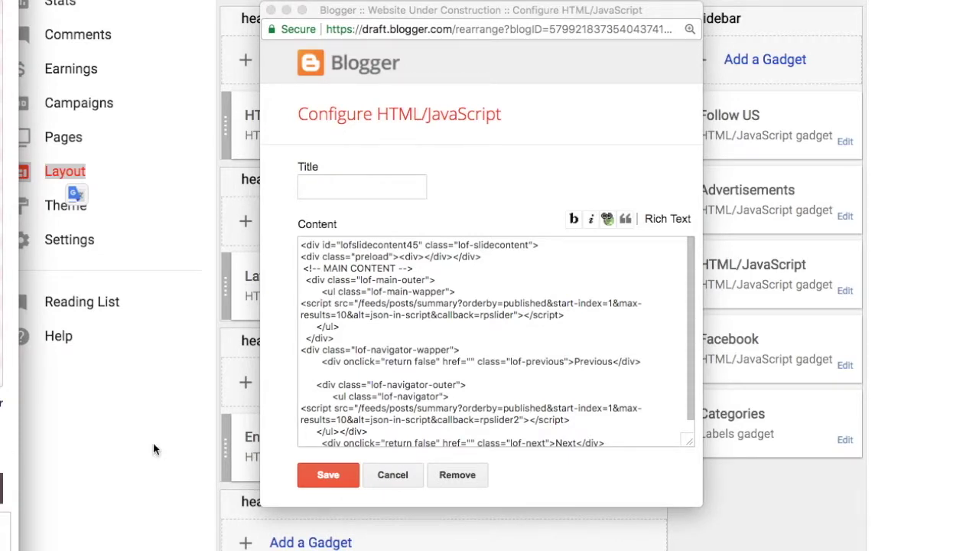
{"action": "left_click", "coordinate": [329, 474]}
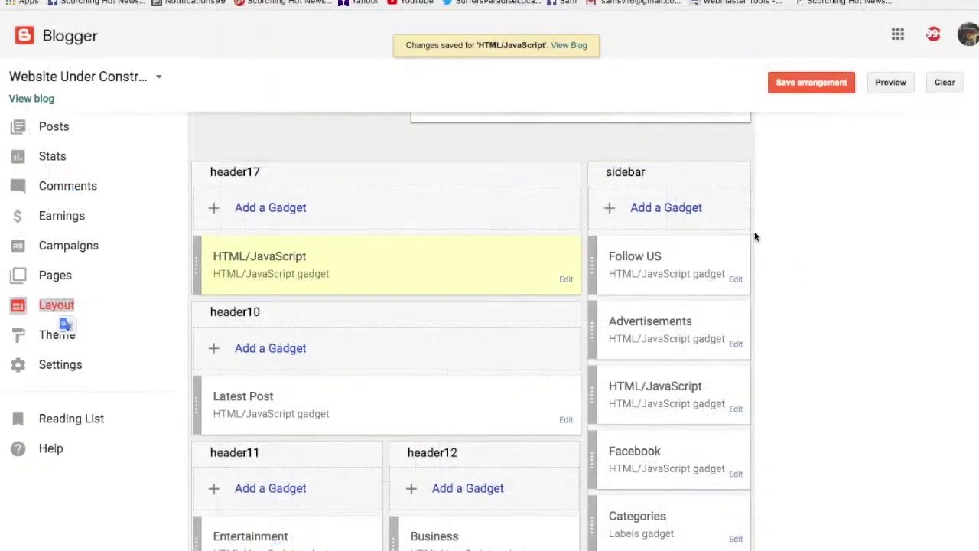
Save the layout arrangement and check the recent post slider on the live blog's home page.
{"action": "left_click", "coordinate": [800, 89]}
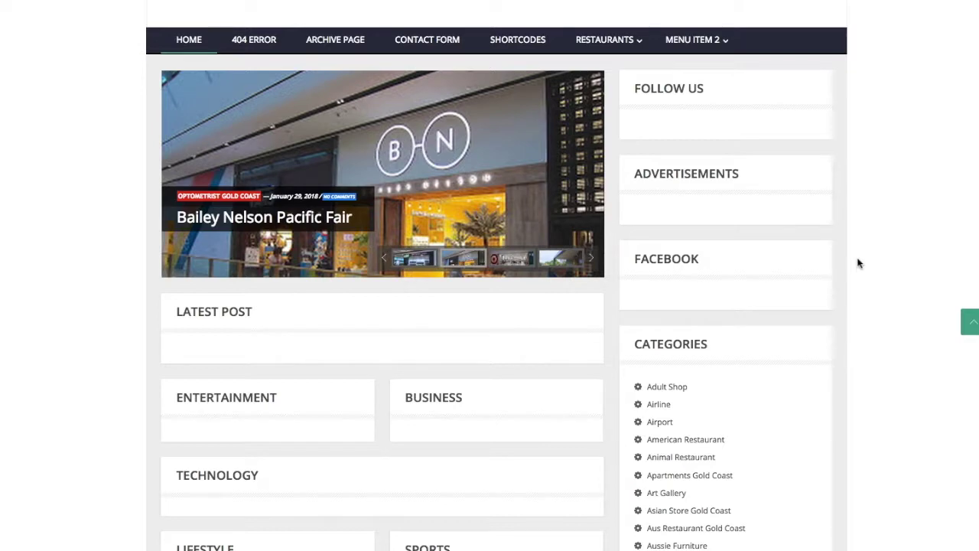
{"action": "scroll", "coordinate": [859, 264], "scroll_direction": "down", "scroll_amount": 1}
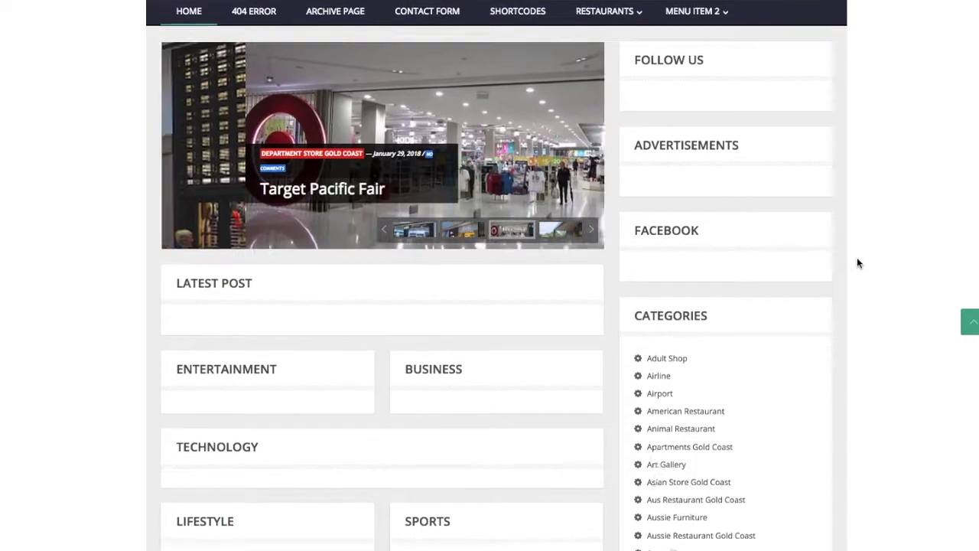
{"action": "scroll", "coordinate": [857, 263], "scroll_direction": "down", "scroll_amount": 1}
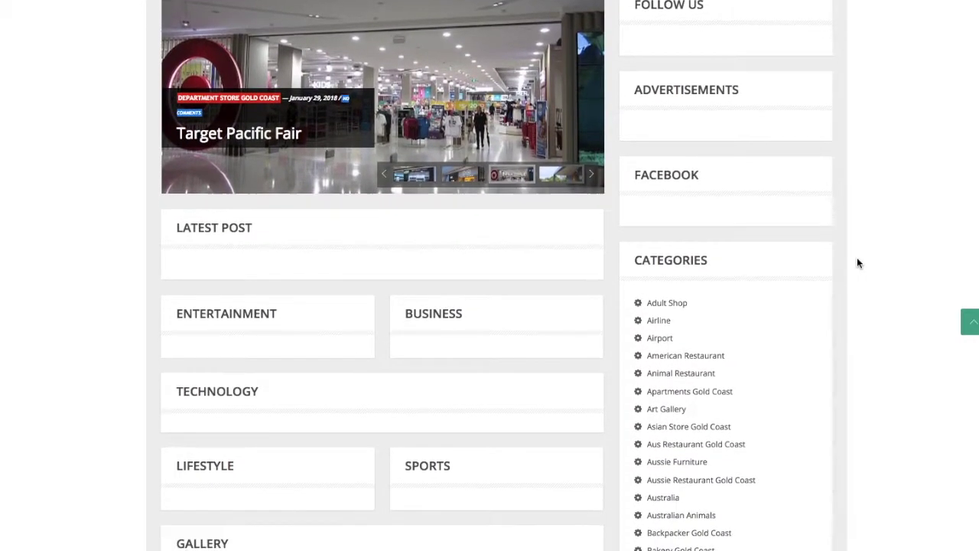
Examine the running post slider and the sections beneath it on the live blog's home page.
{"action": "scroll", "coordinate": [857, 264], "scroll_direction": "up", "scroll_amount": 5}
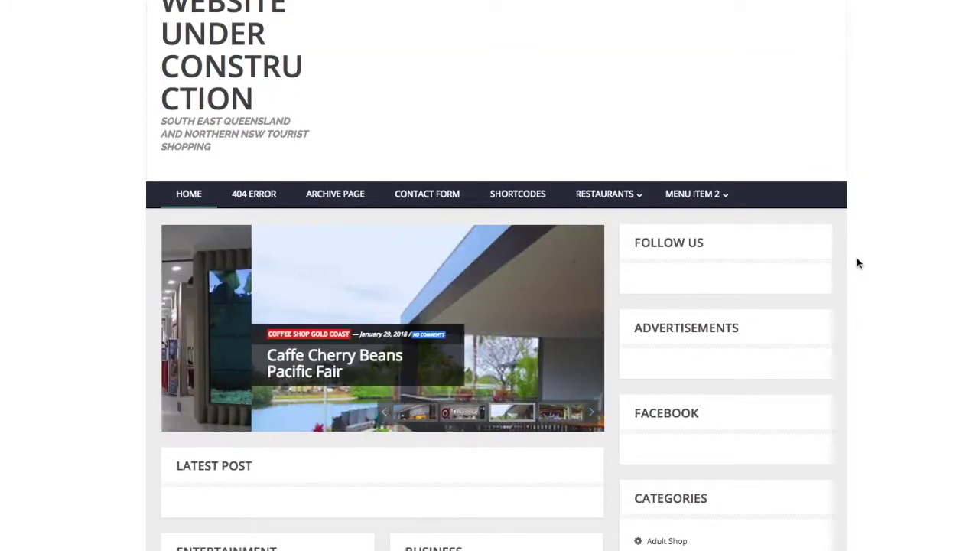
{"action": "scroll", "coordinate": [857, 263], "scroll_direction": "down", "scroll_amount": 2}
{"action": "mouse_move", "coordinate": [612, 120]}
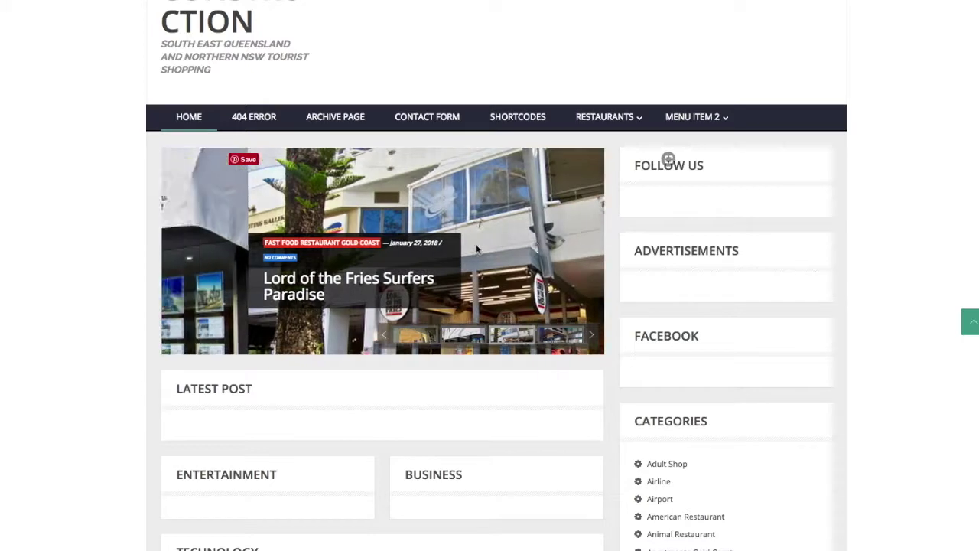
{"action": "scroll", "coordinate": [467, 253], "scroll_direction": "down", "scroll_amount": 2}
{"action": "scroll", "coordinate": [477, 253], "scroll_direction": "up", "scroll_amount": 1}
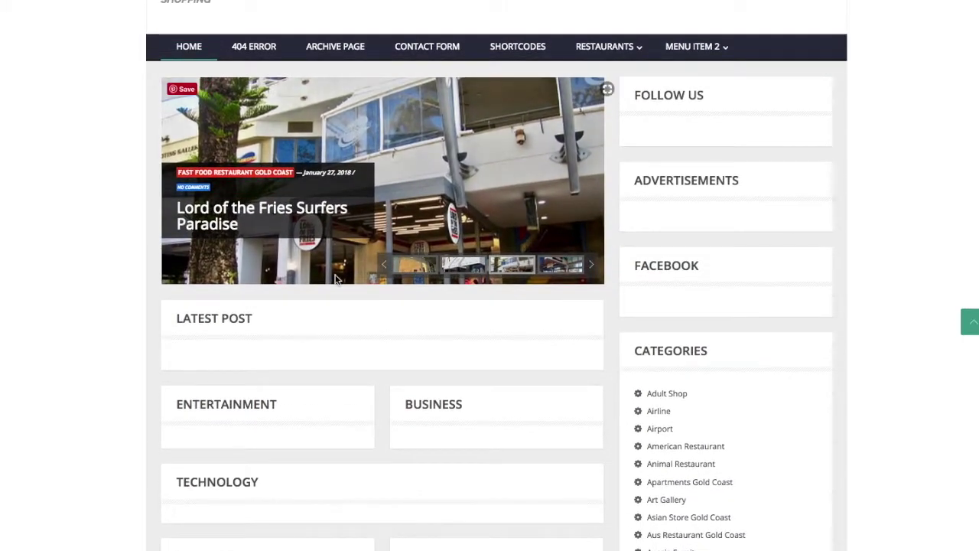
{"action": "scroll", "coordinate": [493, 354], "scroll_direction": "up", "scroll_amount": 1}
{"action": "scroll", "coordinate": [499, 353], "scroll_direction": "up", "scroll_amount": 1}
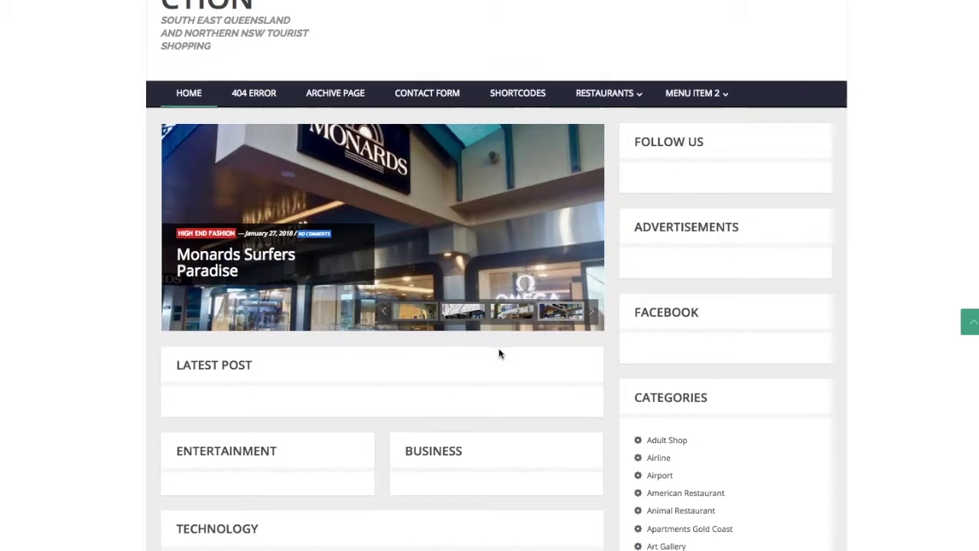
{"action": "scroll", "coordinate": [499, 353], "scroll_direction": "down", "scroll_amount": 3}
{"action": "scroll", "coordinate": [499, 353], "scroll_direction": "down", "scroll_amount": 3}
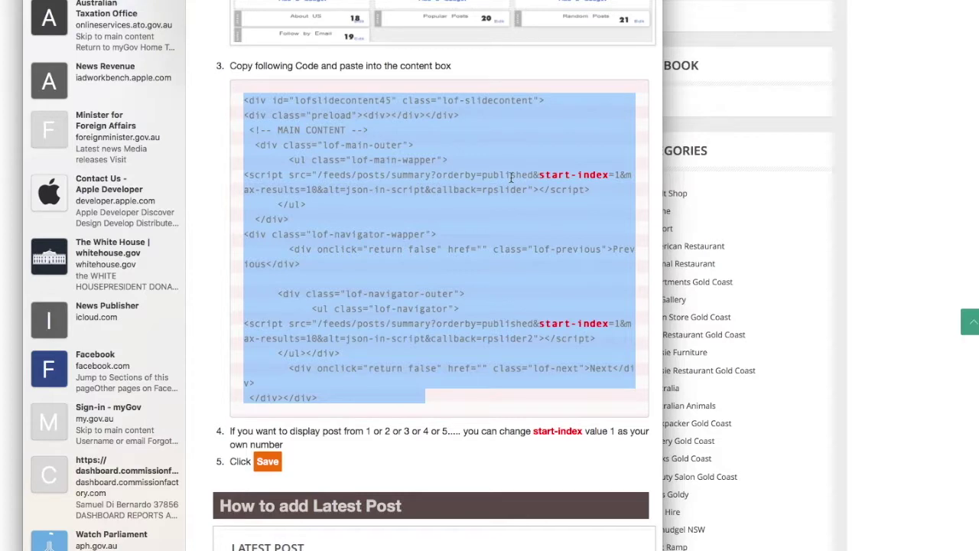
Copy the Latest Post script code from step 3 of the documentation's "How to add Latest Post" section.
{"action": "scroll", "coordinate": [463, 282], "scroll_direction": "down", "scroll_amount": 8}
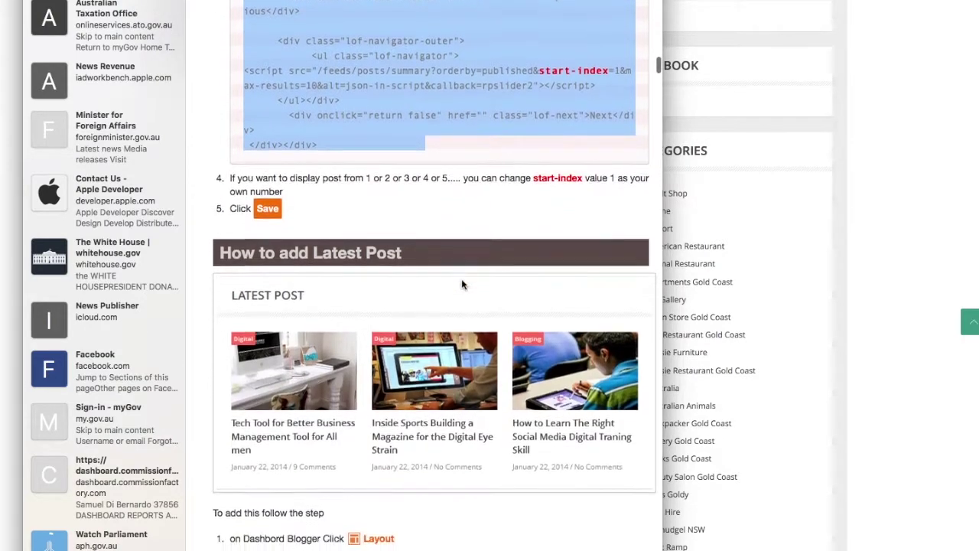
{"action": "scroll", "coordinate": [462, 284], "scroll_direction": "down", "scroll_amount": 7}
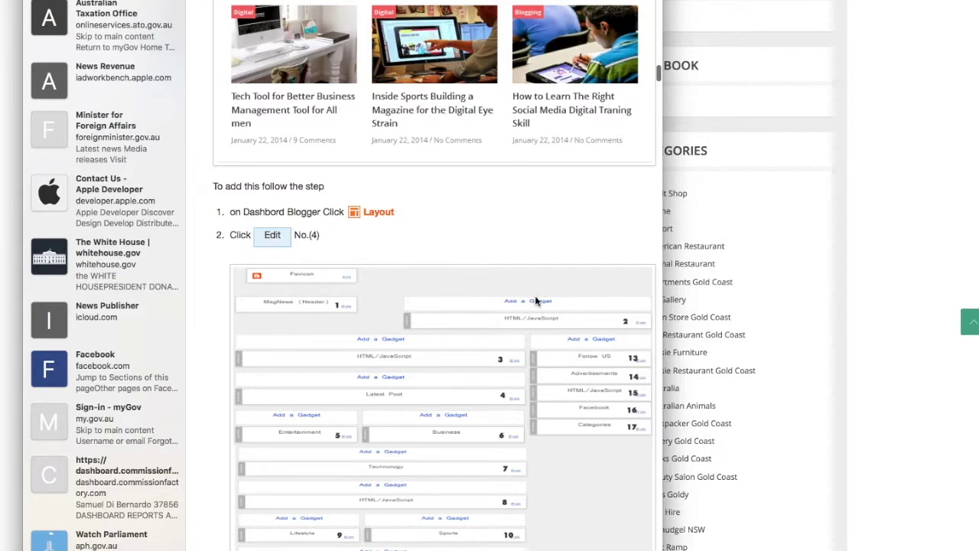
{"action": "scroll", "coordinate": [534, 299], "scroll_direction": "down", "scroll_amount": 1}
{"action": "scroll", "coordinate": [533, 300], "scroll_direction": "down", "scroll_amount": 2}
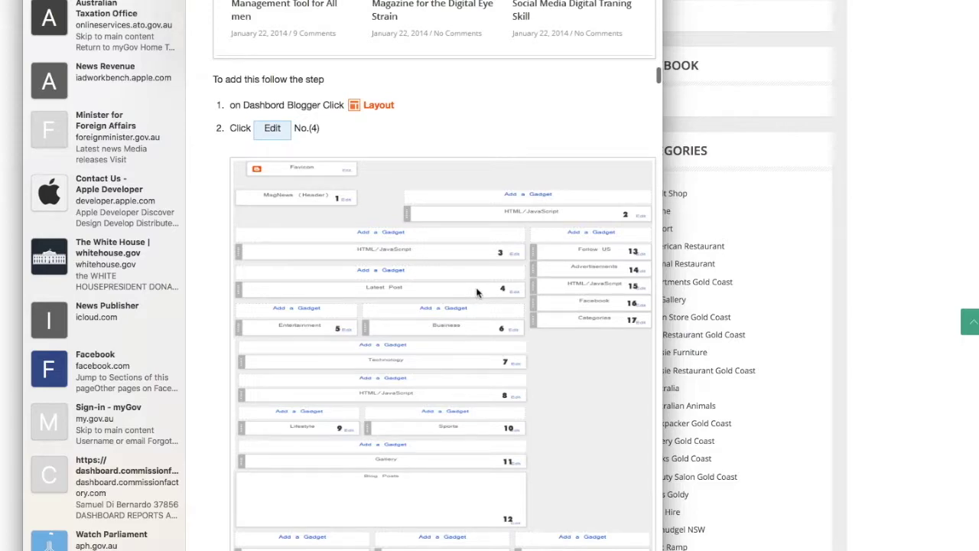
{"action": "scroll", "coordinate": [476, 292], "scroll_direction": "down", "scroll_amount": 5}
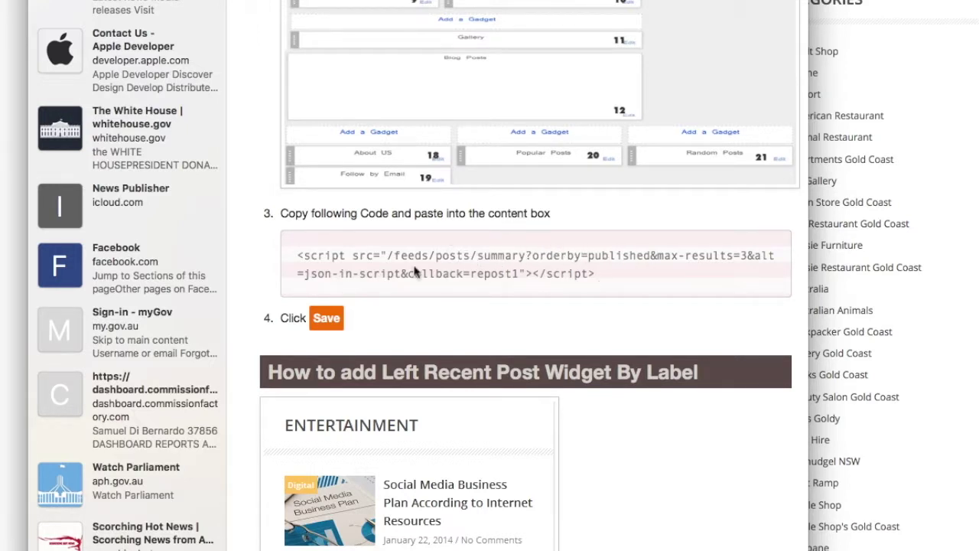
{"action": "left_click_drag", "start_coordinate": [300, 252], "coordinate": [669, 283]}
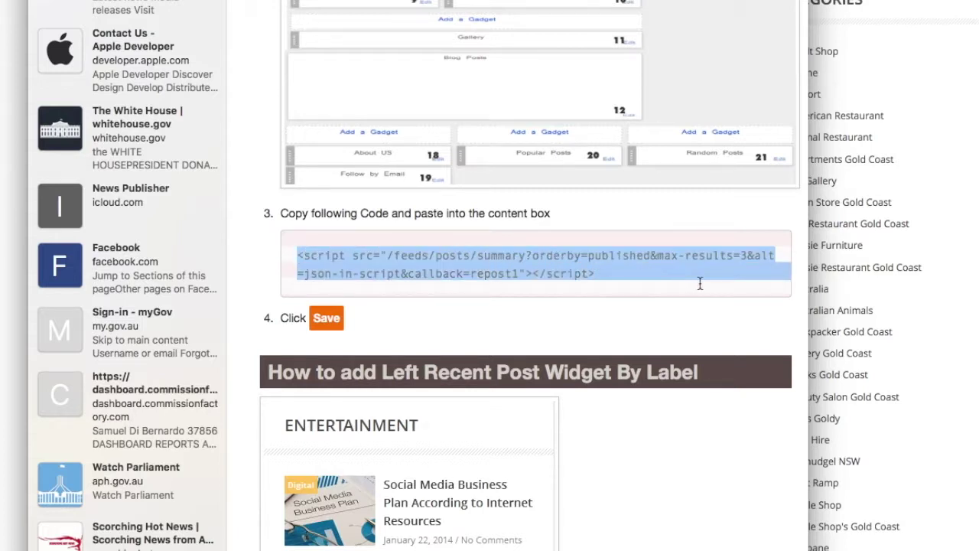
{"action": "right_click", "coordinate": [564, 261]}
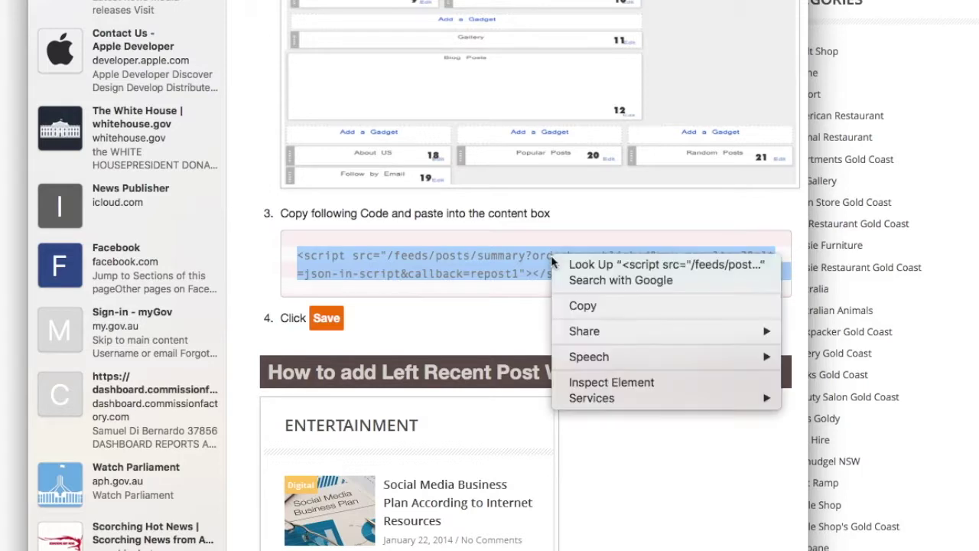
{"action": "left_click", "coordinate": [601, 305]}
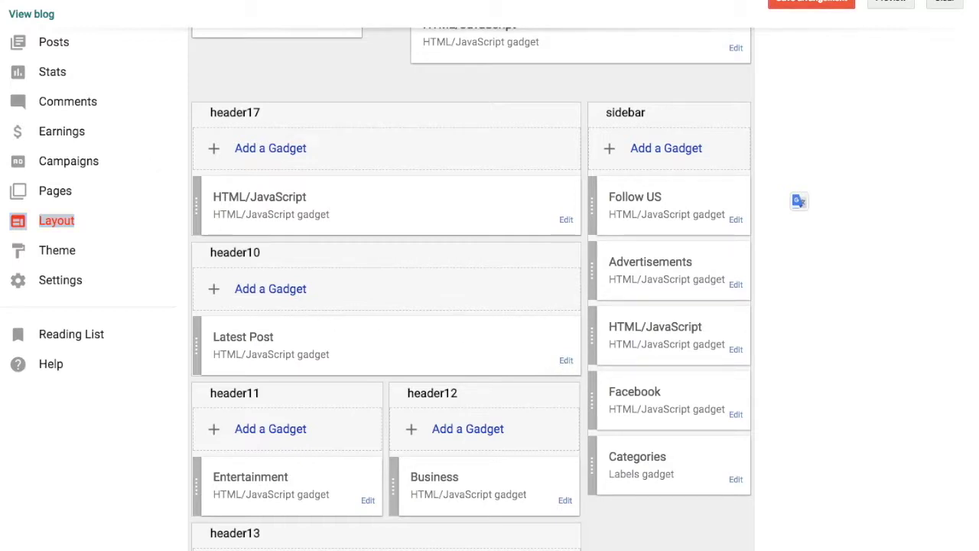
Paste the copied script into the content of header10's Latest Post gadget in the blog's Layout and save the gadget.
{"action": "left_click", "coordinate": [402, 222]}
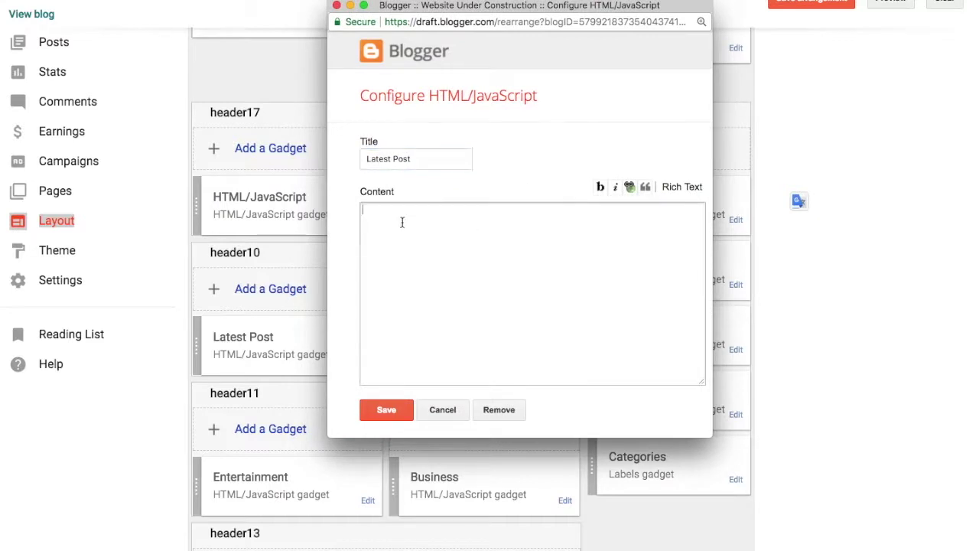
{"action": "right_click", "coordinate": [402, 221]}
{"action": "left_click", "coordinate": [432, 291]}
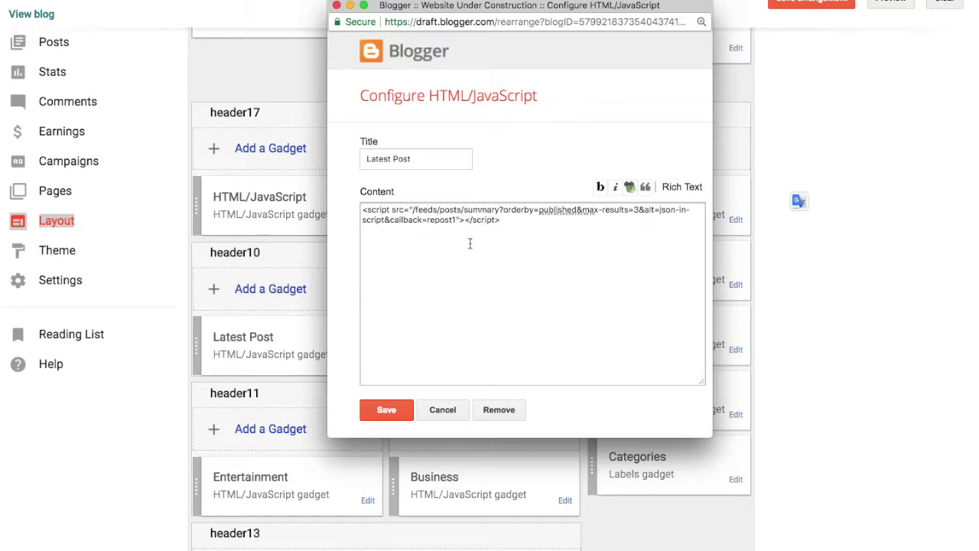
{"action": "left_click", "coordinate": [383, 409]}
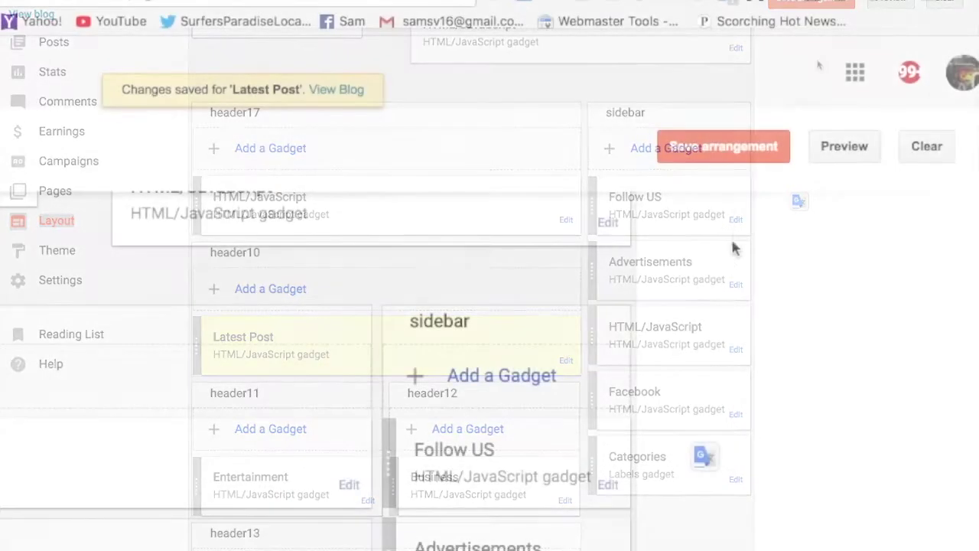
Save the layout arrangement, reload the live blog's home page and check its Latest Post section.
{"action": "left_click", "coordinate": [717, 153]}
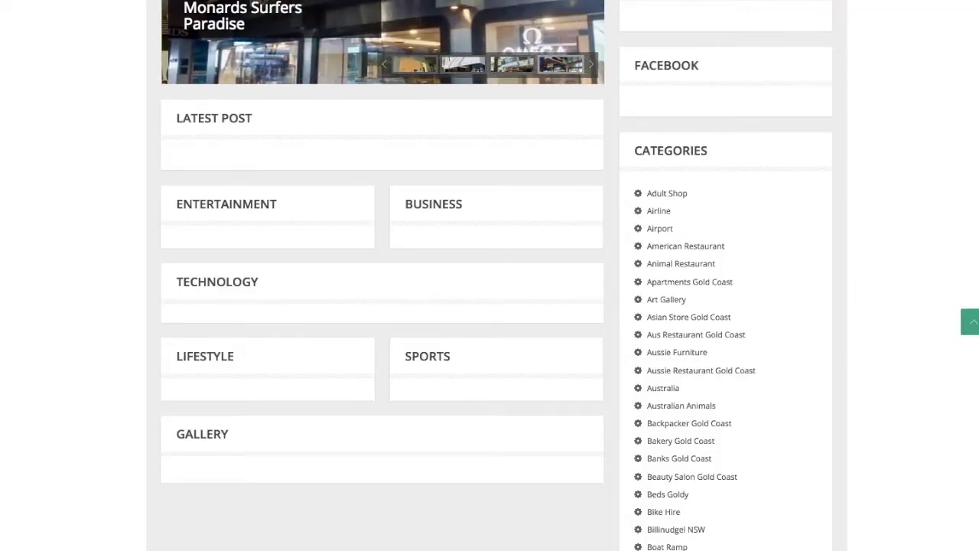
{"action": "scroll", "coordinate": [156, 23], "scroll_direction": "up", "scroll_amount": 5}
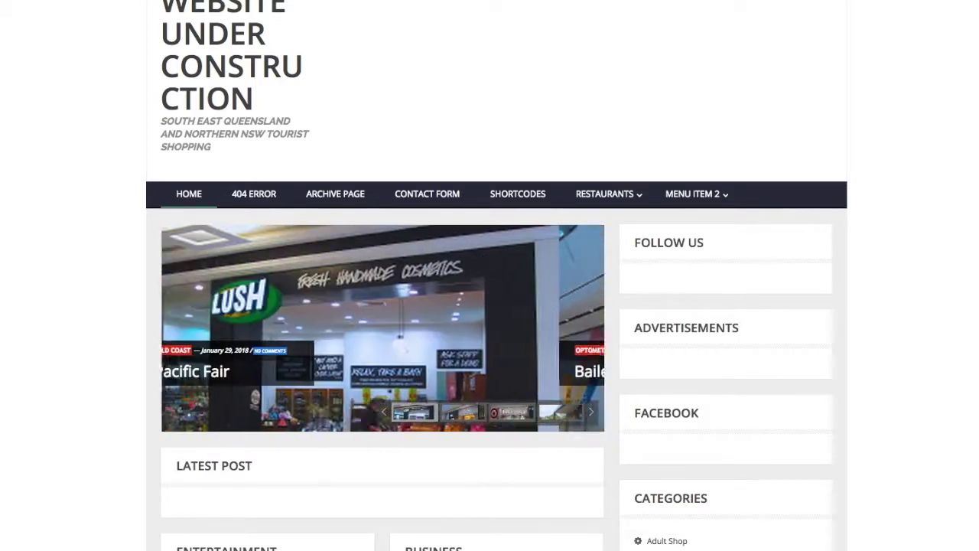
{"action": "key", "text": "ctrl+r"}
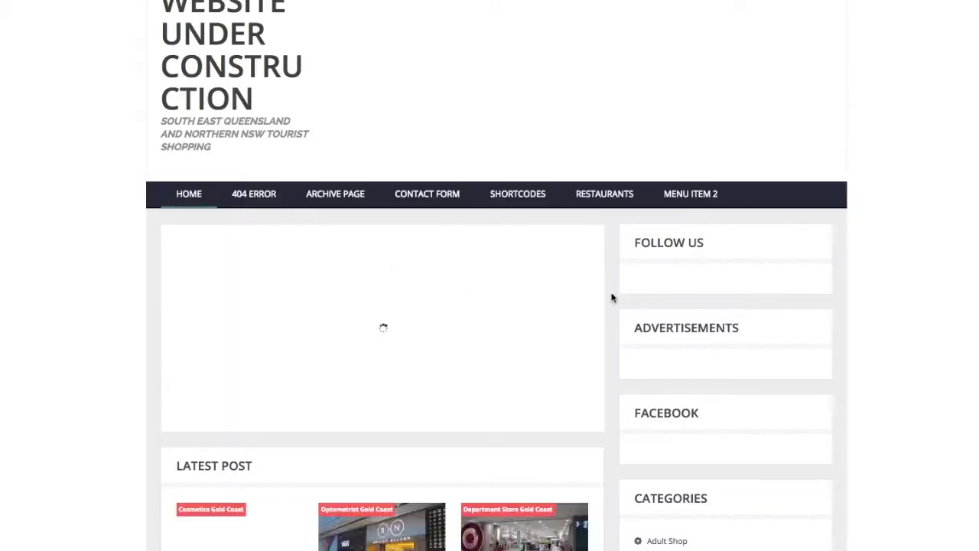
{"action": "scroll", "coordinate": [588, 287], "scroll_direction": "down", "scroll_amount": 1}
{"action": "scroll", "coordinate": [587, 287], "scroll_direction": "down", "scroll_amount": 3}
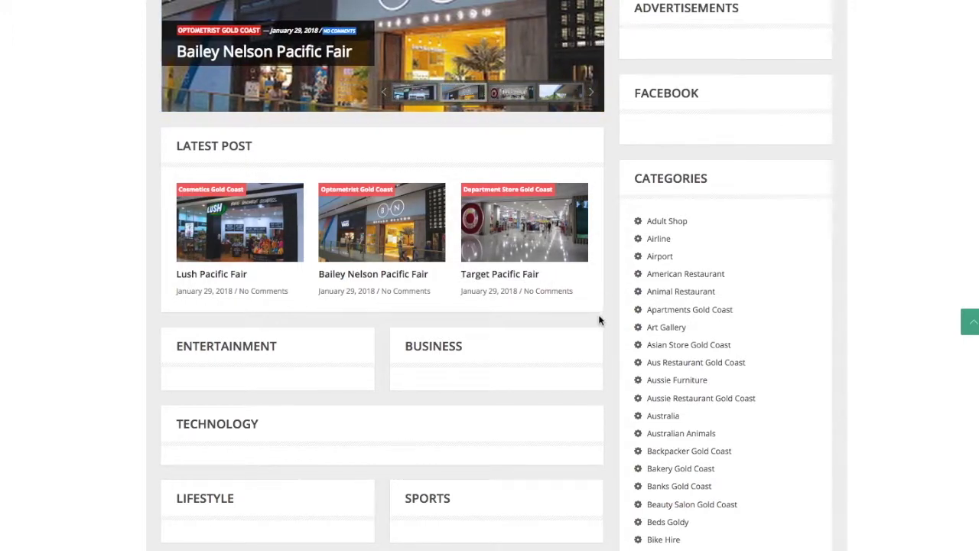
{"action": "scroll", "coordinate": [595, 320], "scroll_direction": "down", "scroll_amount": 2}
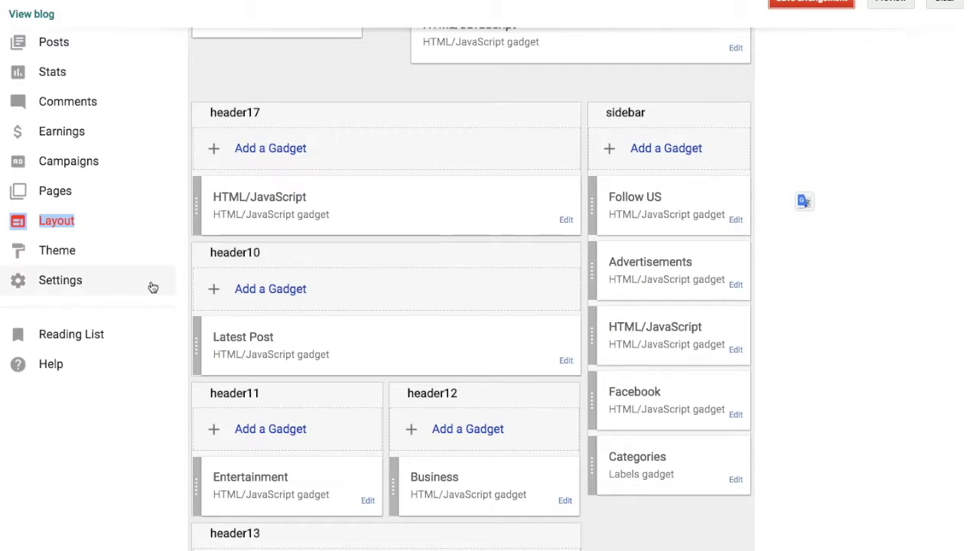
Locate header11's Entertainment gadget in the Layout and copy the documentation's Left Recent Post Widget By Label script for it.
{"action": "scroll", "coordinate": [340, 325], "scroll_direction": "down", "scroll_amount": 3}
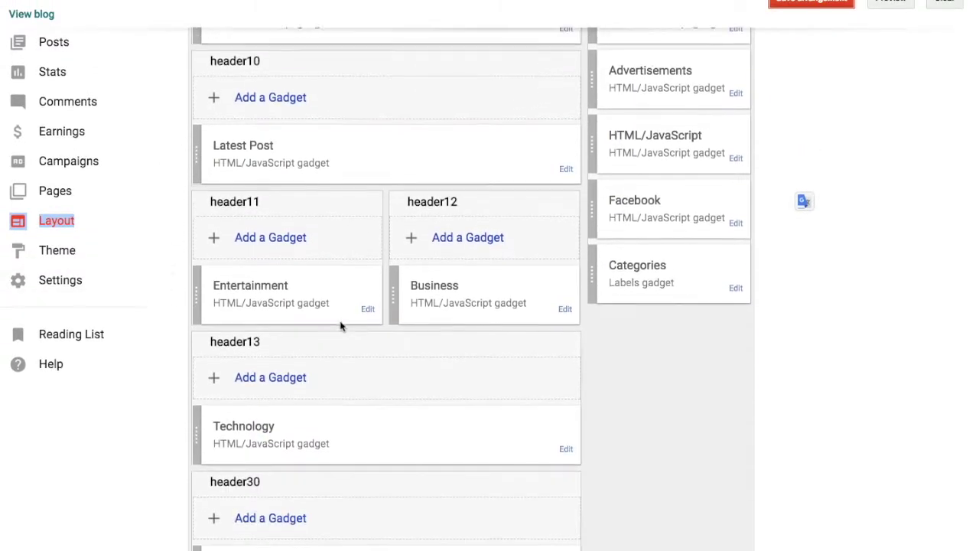
{"action": "scroll", "coordinate": [345, 324], "scroll_direction": "down", "scroll_amount": 1}
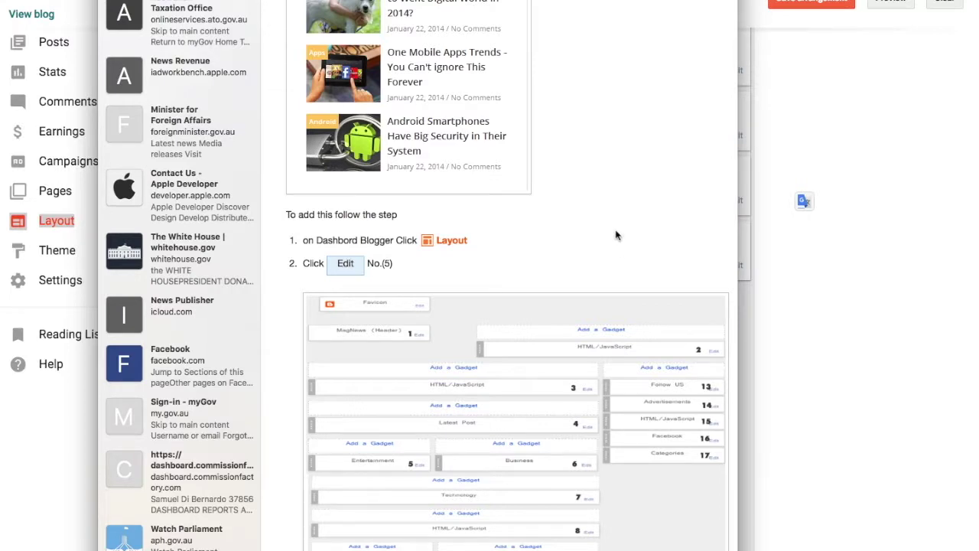
{"action": "scroll", "coordinate": [616, 232], "scroll_direction": "up", "scroll_amount": 3}
{"action": "scroll", "coordinate": [617, 236], "scroll_direction": "down", "scroll_amount": 4}
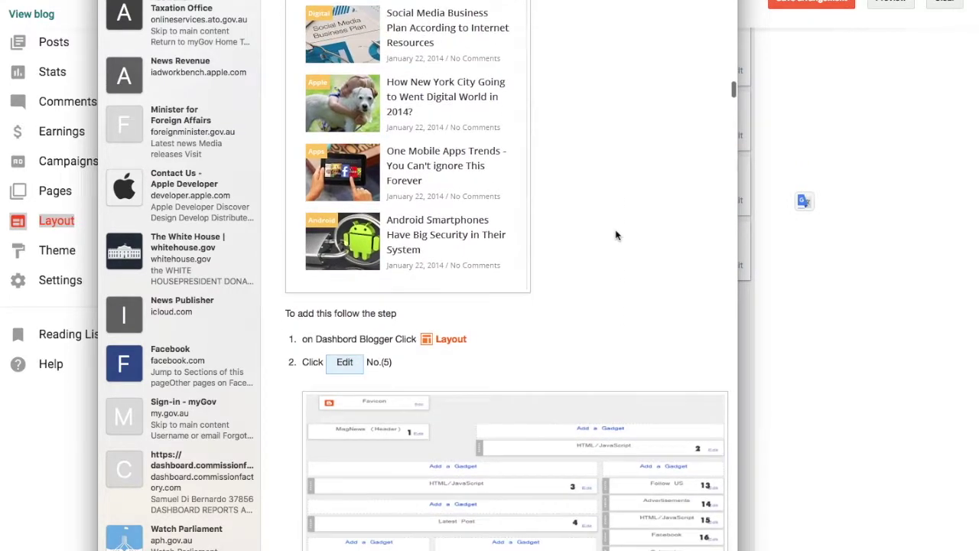
{"action": "scroll", "coordinate": [617, 236], "scroll_direction": "down", "scroll_amount": 10}
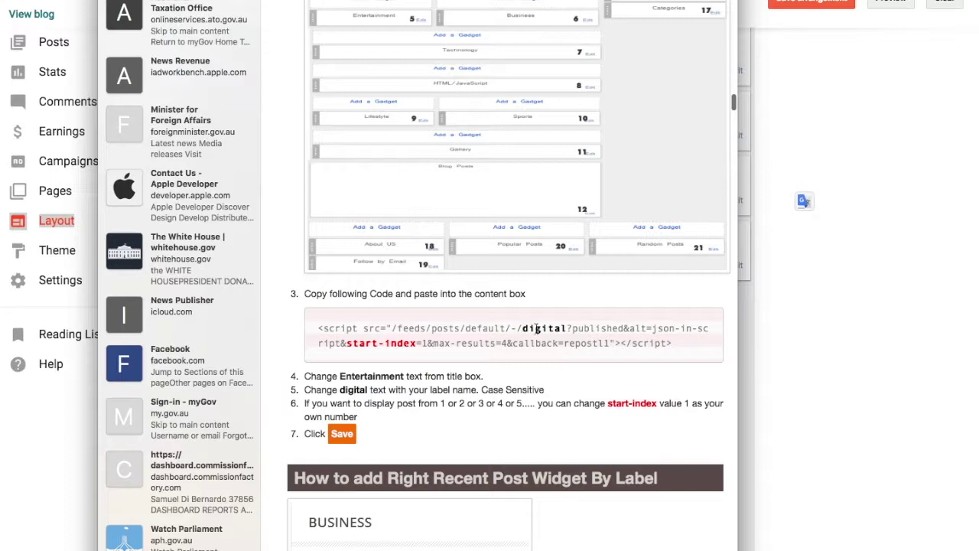
{"action": "left_click_drag", "start_coordinate": [319, 328], "coordinate": [683, 353]}
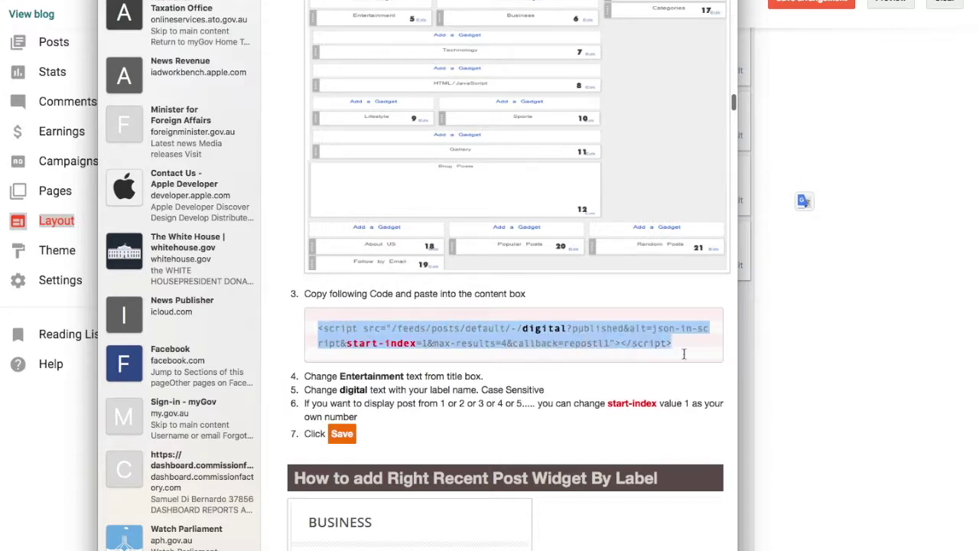
{"action": "right_click", "coordinate": [525, 329]}
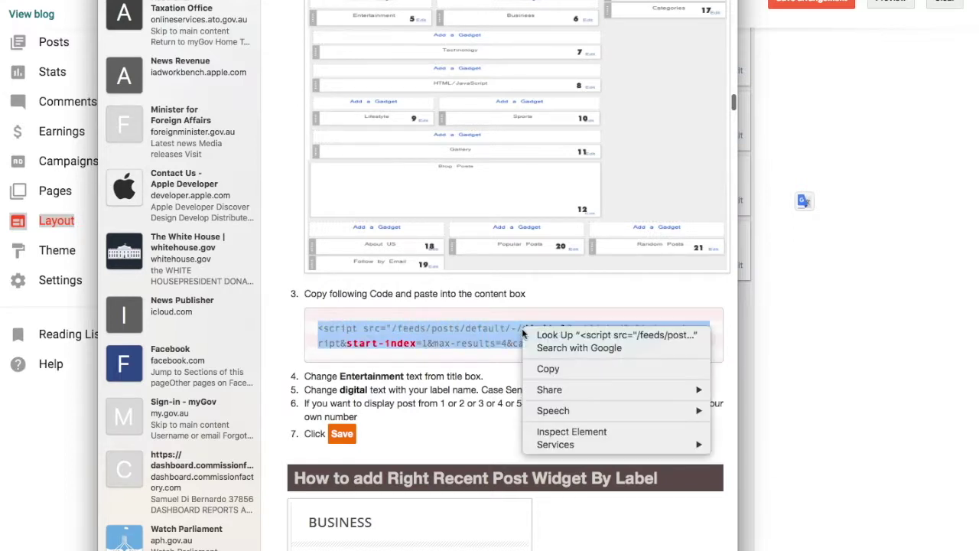
{"action": "left_click", "coordinate": [569, 370]}
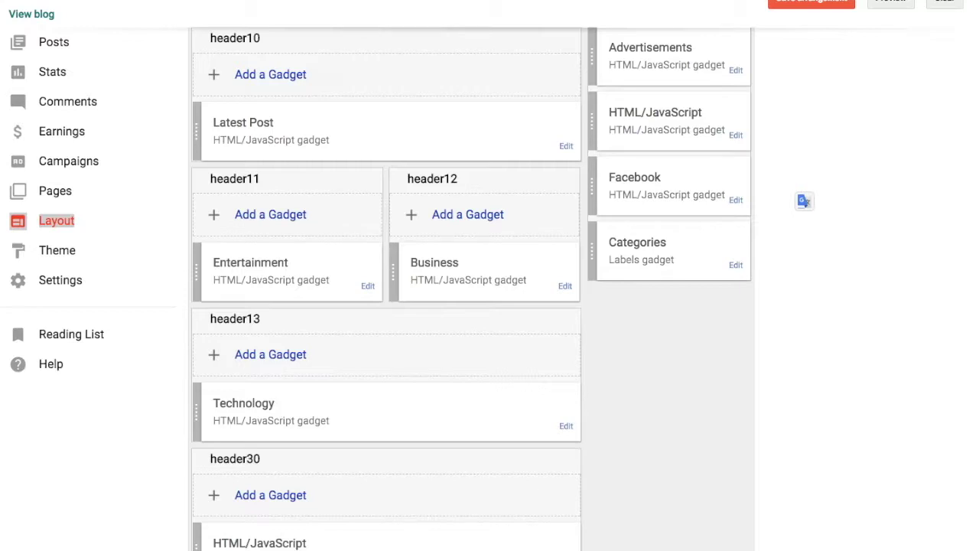
Move the gadget window aside and open the "Nightclubs Surfers Paradise" category from the live blog's Categories list.
{"action": "left_click_drag", "start_coordinate": [528, 26], "coordinate": [177, 214]}
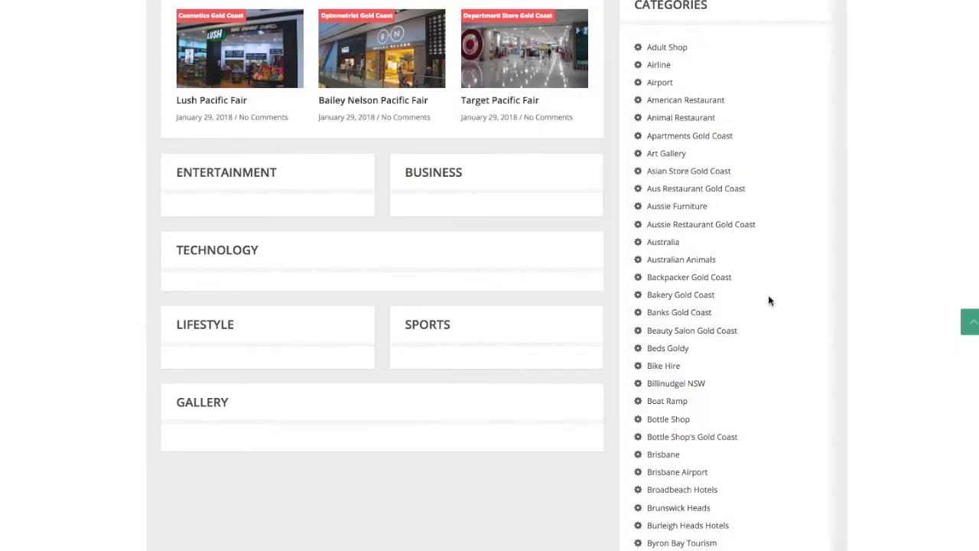
{"action": "scroll", "coordinate": [763, 299], "scroll_direction": "down", "scroll_amount": 2}
{"action": "scroll", "coordinate": [763, 299], "scroll_direction": "down", "scroll_amount": 2}
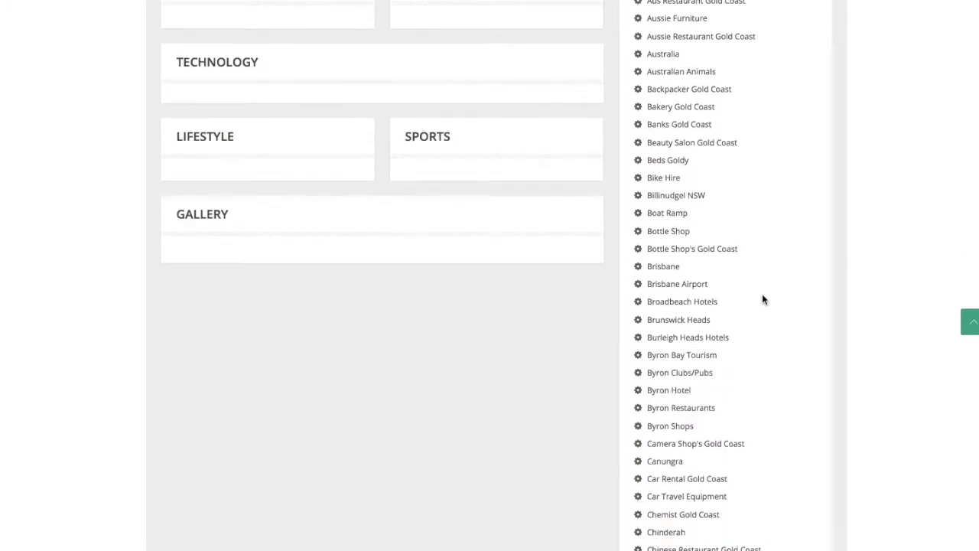
{"action": "scroll", "coordinate": [763, 299], "scroll_direction": "up", "scroll_amount": 1}
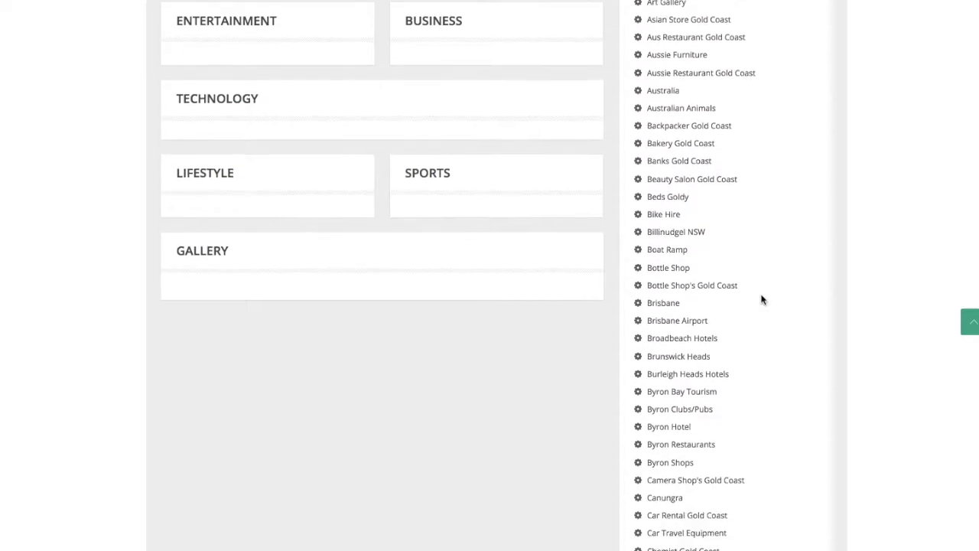
{"action": "scroll", "coordinate": [763, 299], "scroll_direction": "down", "scroll_amount": 20}
{"action": "scroll", "coordinate": [762, 299], "scroll_direction": "down", "scroll_amount": 2}
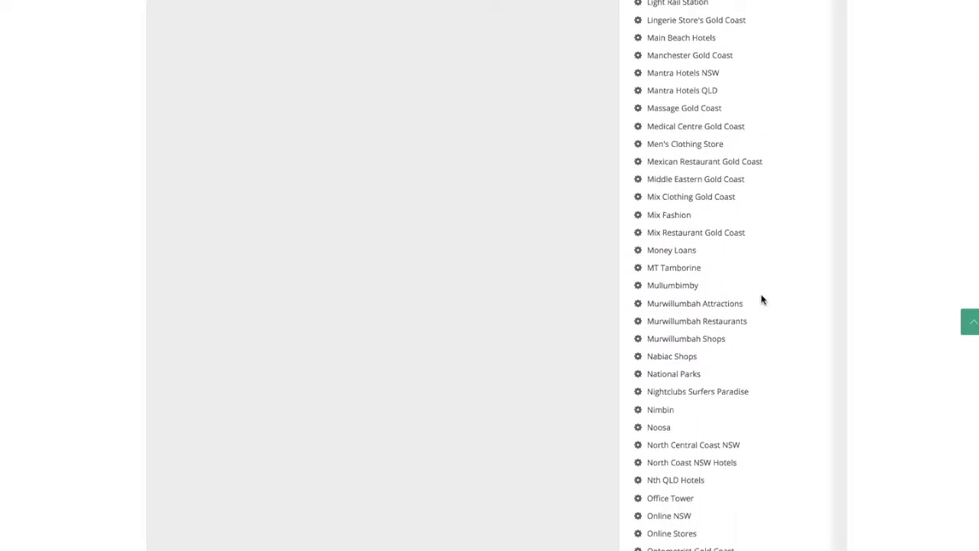
{"action": "scroll", "coordinate": [791, 310], "scroll_direction": "down", "scroll_amount": 12}
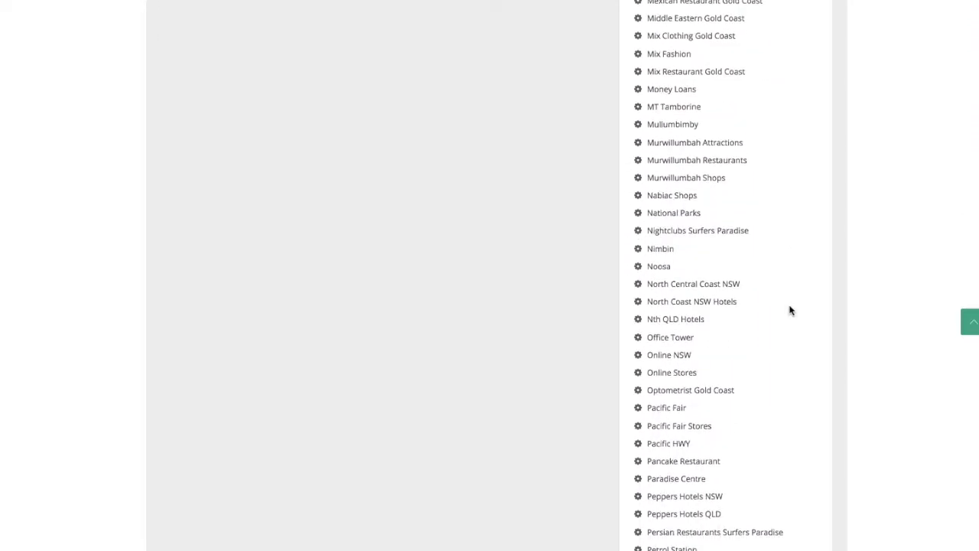
{"action": "scroll", "coordinate": [790, 310], "scroll_direction": "down", "scroll_amount": 13}
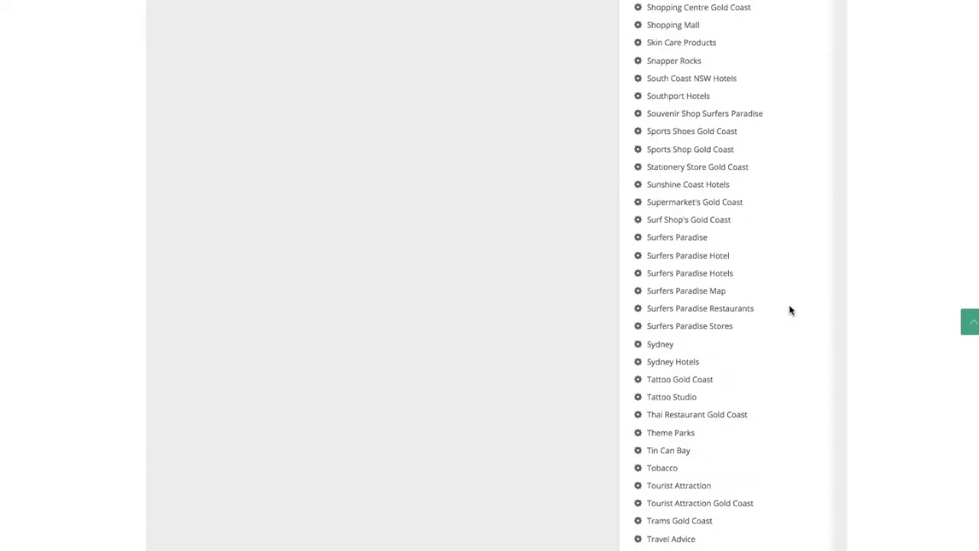
{"action": "scroll", "coordinate": [789, 311], "scroll_direction": "up", "scroll_amount": 1}
{"action": "scroll", "coordinate": [789, 310], "scroll_direction": "up", "scroll_amount": 11}
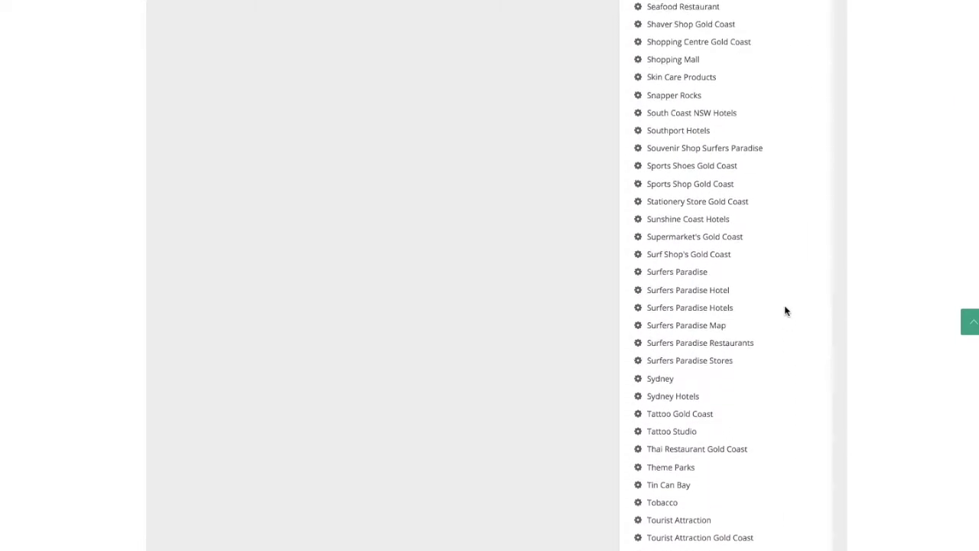
{"action": "scroll", "coordinate": [779, 312], "scroll_direction": "up", "scroll_amount": 7}
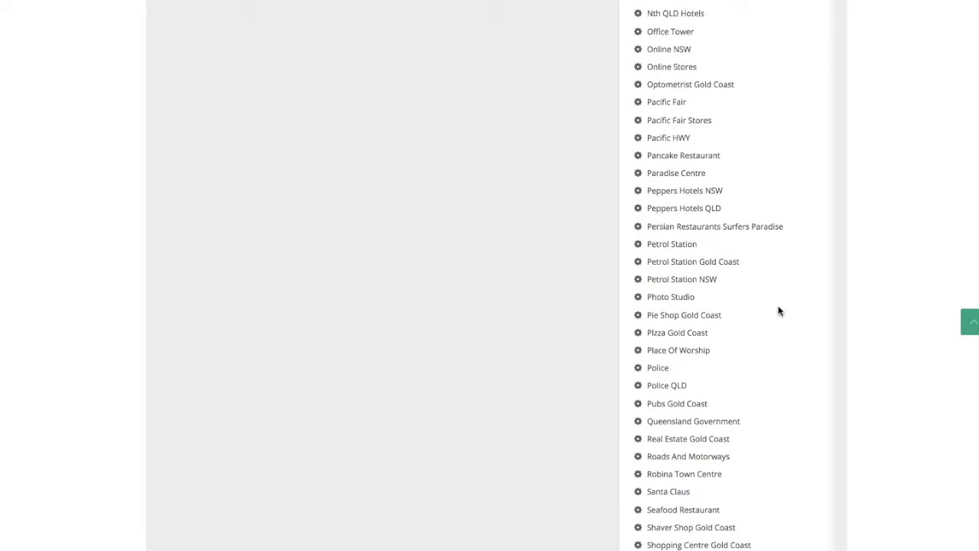
{"action": "scroll", "coordinate": [775, 311], "scroll_direction": "up", "scroll_amount": 1}
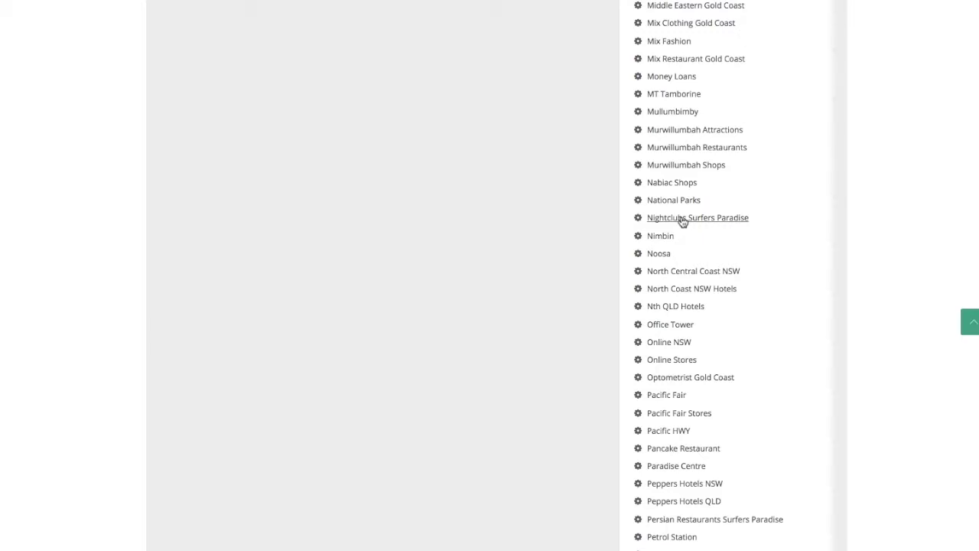
{"action": "left_click", "coordinate": [682, 219]}
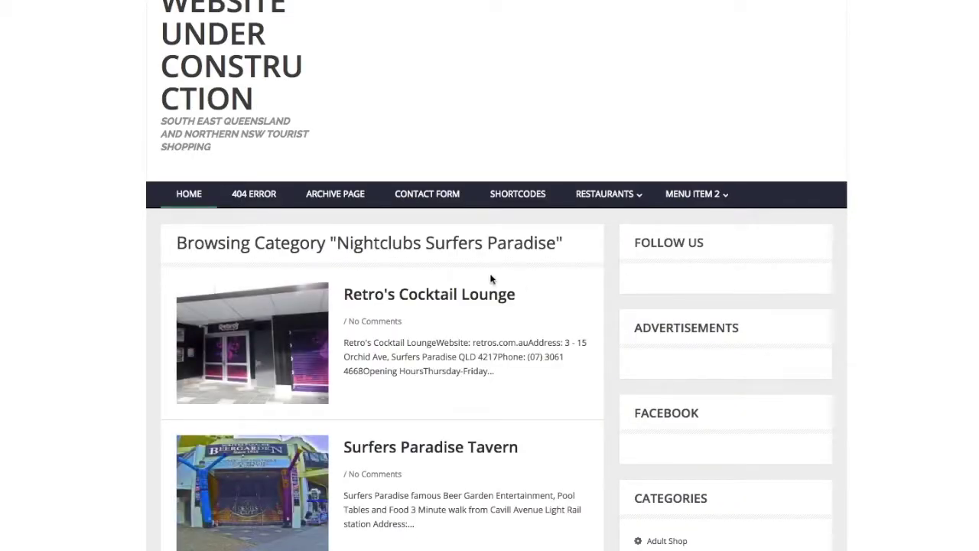
Copy the label name "Nightclubs Surfers Paradise" from the heading of the category page.
{"action": "left_click_drag", "start_coordinate": [336, 241], "coordinate": [556, 247]}
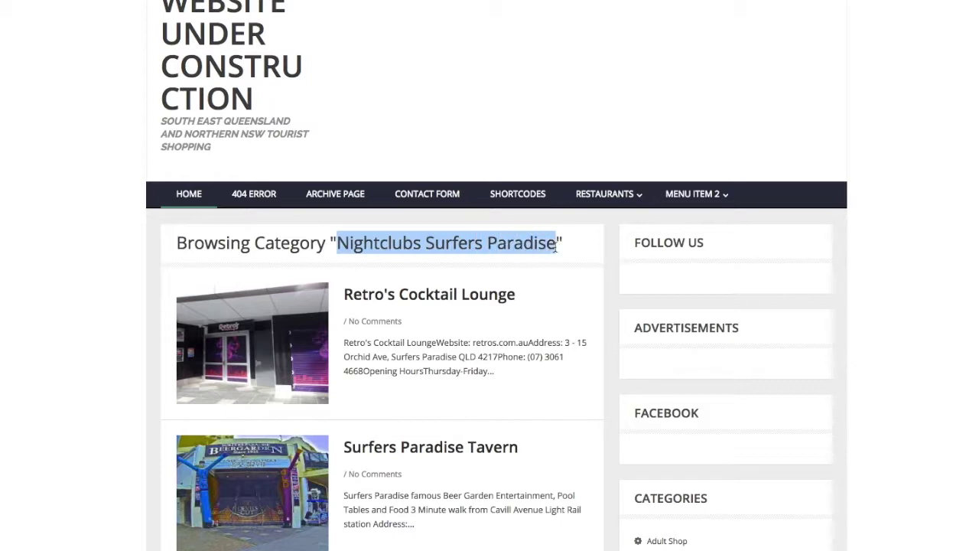
{"action": "right_click", "coordinate": [490, 243]}
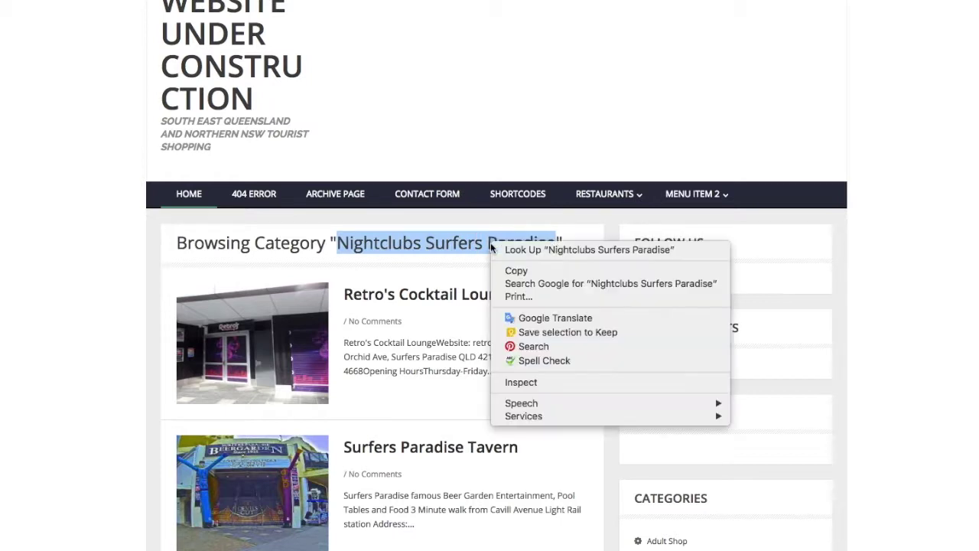
{"action": "left_click", "coordinate": [535, 271]}
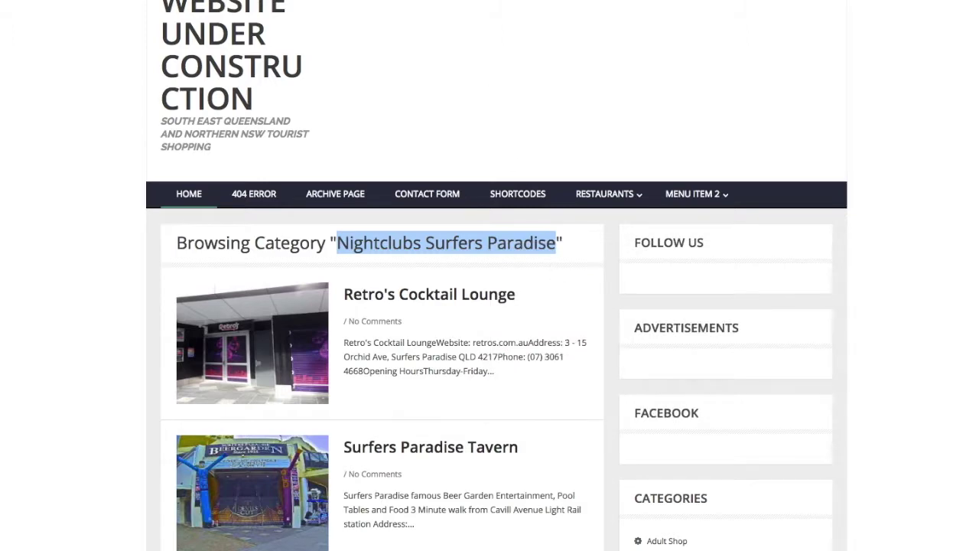
Replace "digital" in the Entertainment gadget's script with the copied label "Nightclubs Surfers Paradise", then save the gadget and the layout arrangement.
{"action": "key", "text": "ctrl+Tab"}
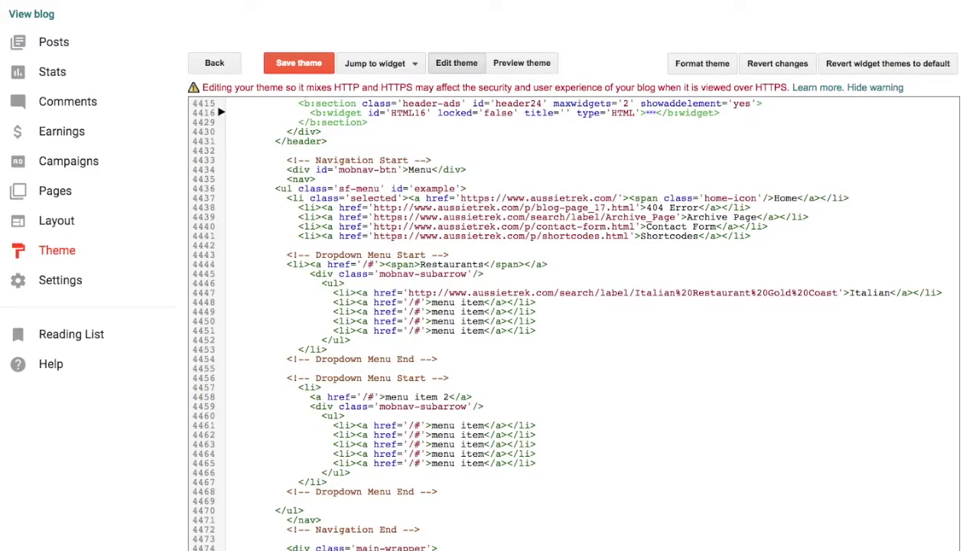
{"action": "key", "text": "ctrl+Tab"}
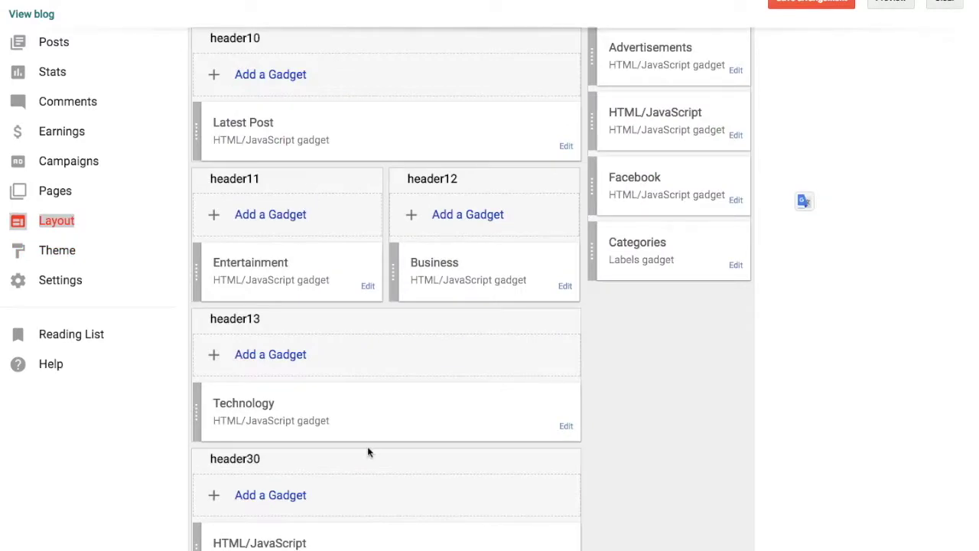
{"action": "left_click", "coordinate": [368, 286]}
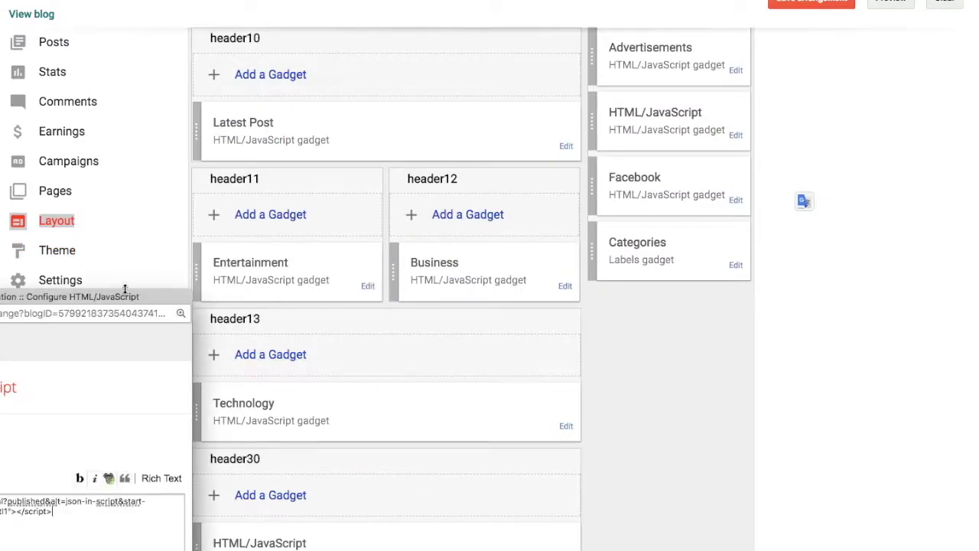
{"action": "left_click_drag", "start_coordinate": [116, 303], "coordinate": [344, 165]}
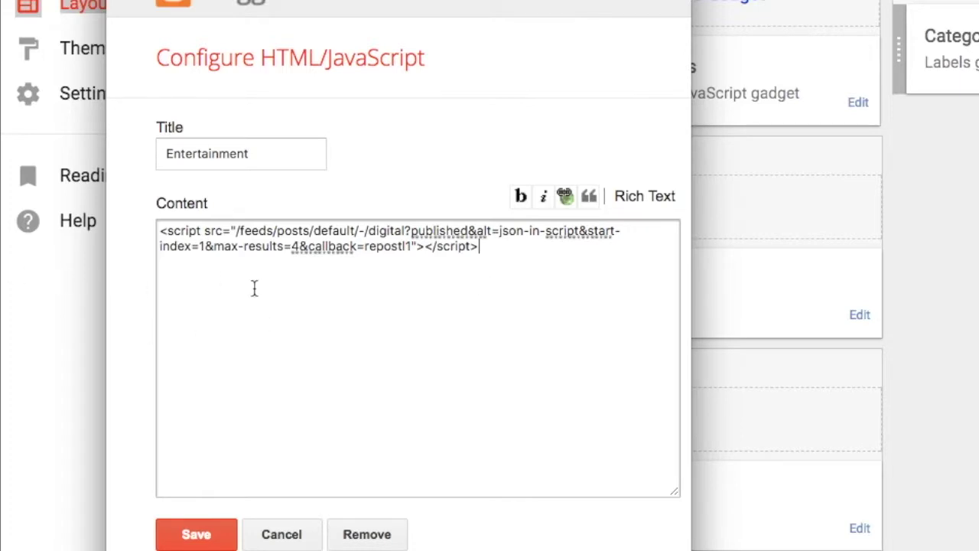
{"action": "left_click", "coordinate": [405, 231]}
{"action": "left_click_drag", "start_coordinate": [405, 231], "coordinate": [371, 229]}
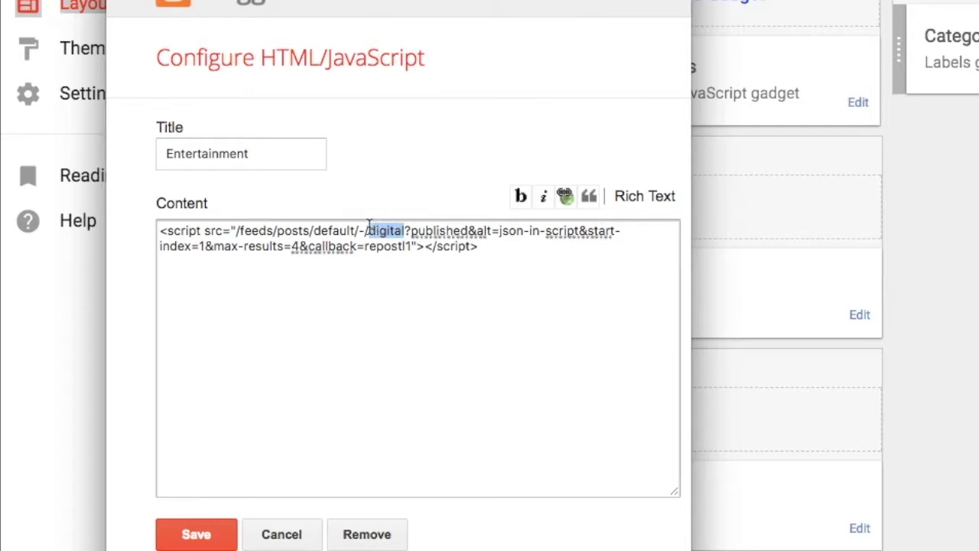
{"action": "right_click", "coordinate": [384, 223]}
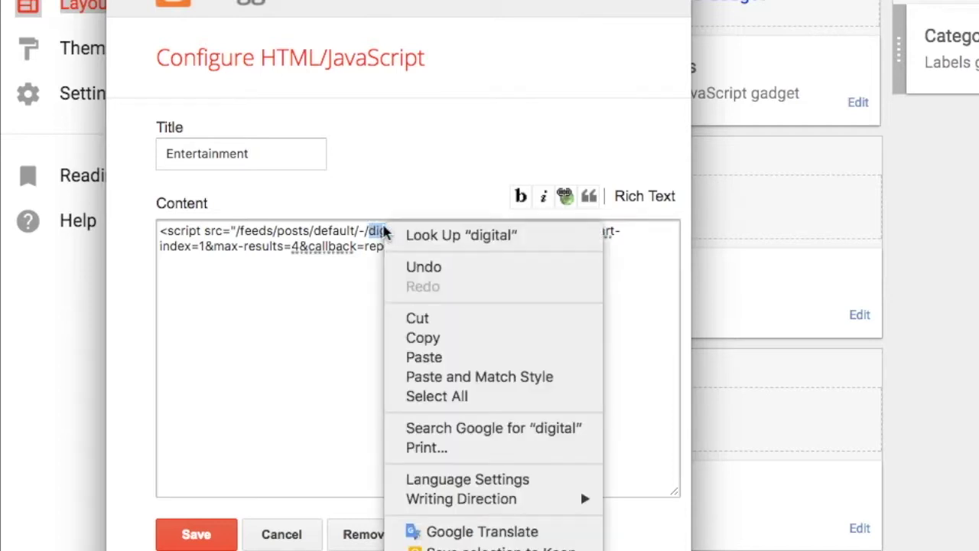
{"action": "left_click", "coordinate": [439, 358]}
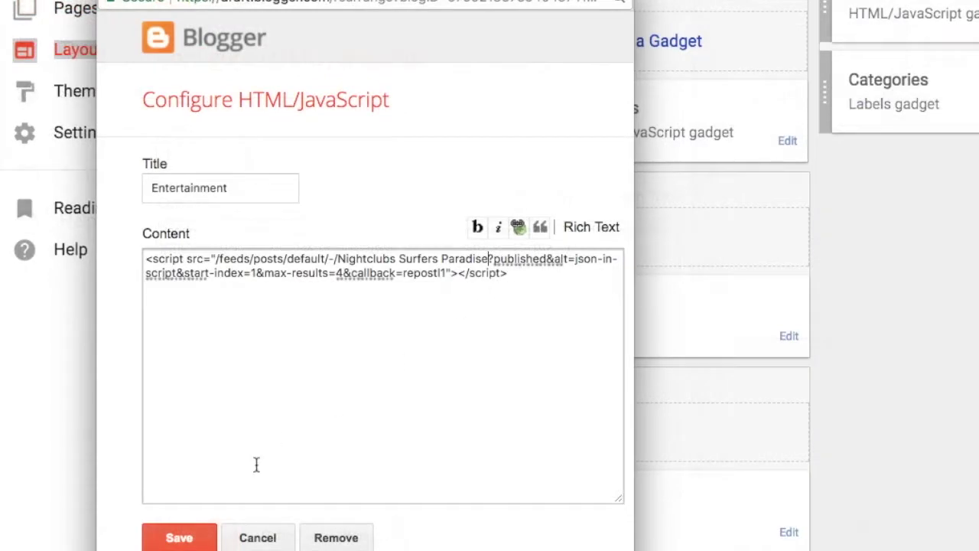
{"action": "left_click", "coordinate": [179, 540]}
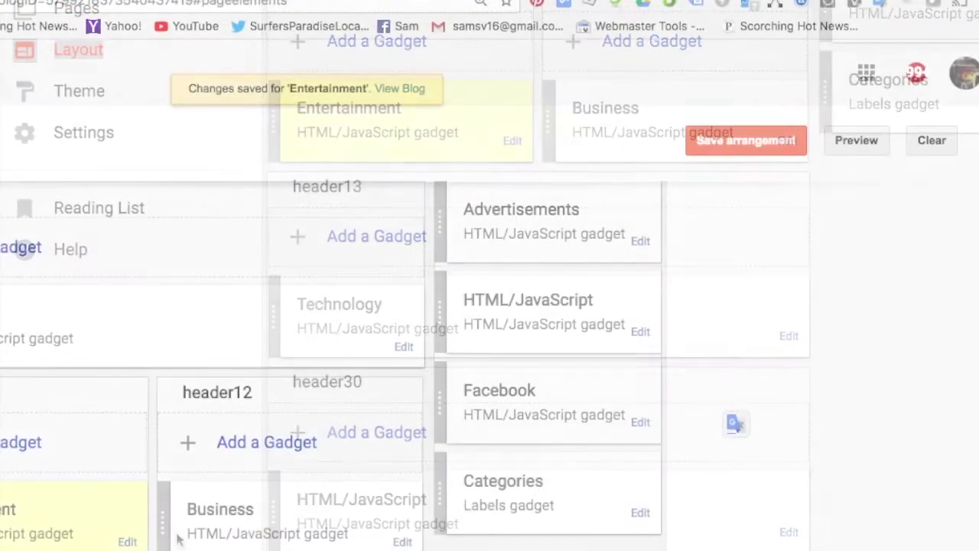
{"action": "left_click", "coordinate": [748, 144]}
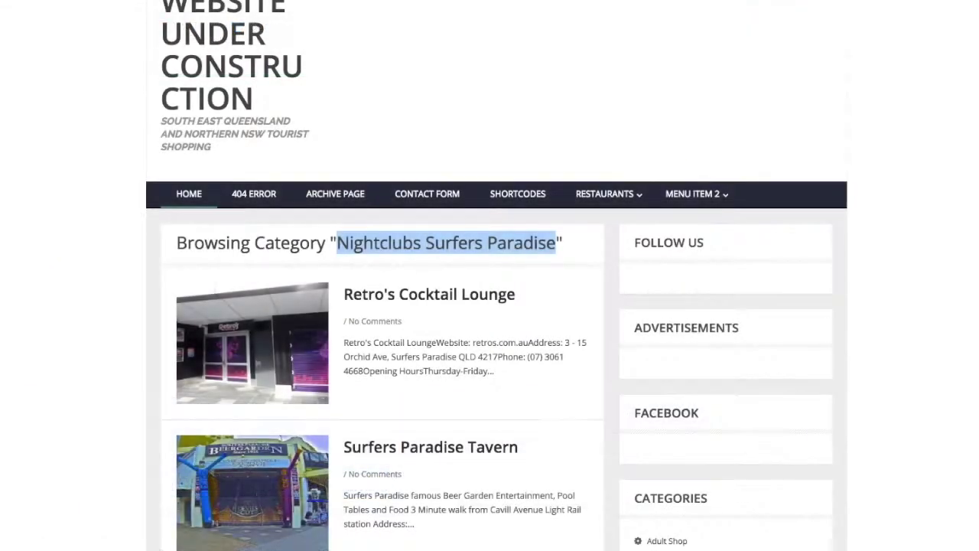
Open the live blog's home page and check the posts in its Entertainment section.
{"action": "left_click", "coordinate": [216, 25]}
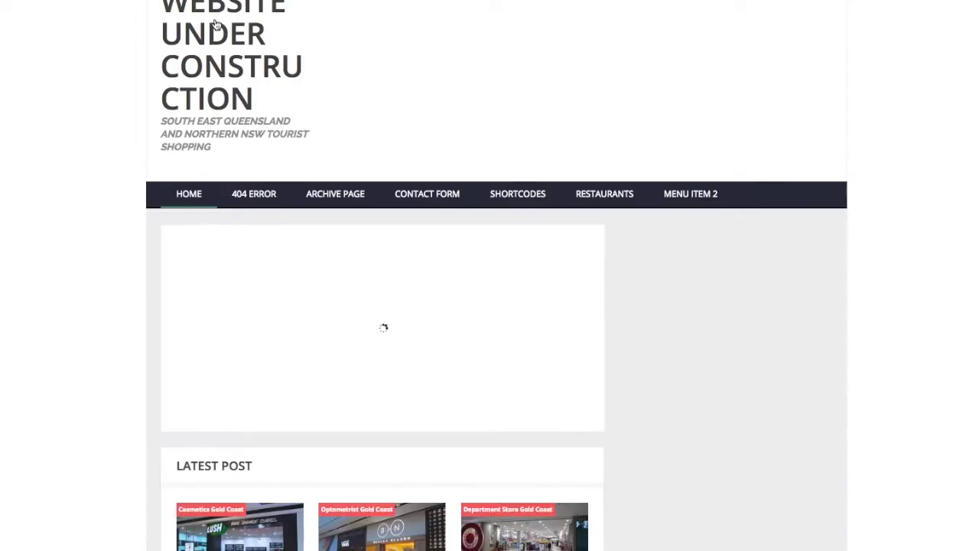
{"action": "scroll", "coordinate": [585, 368], "scroll_direction": "down", "scroll_amount": 5}
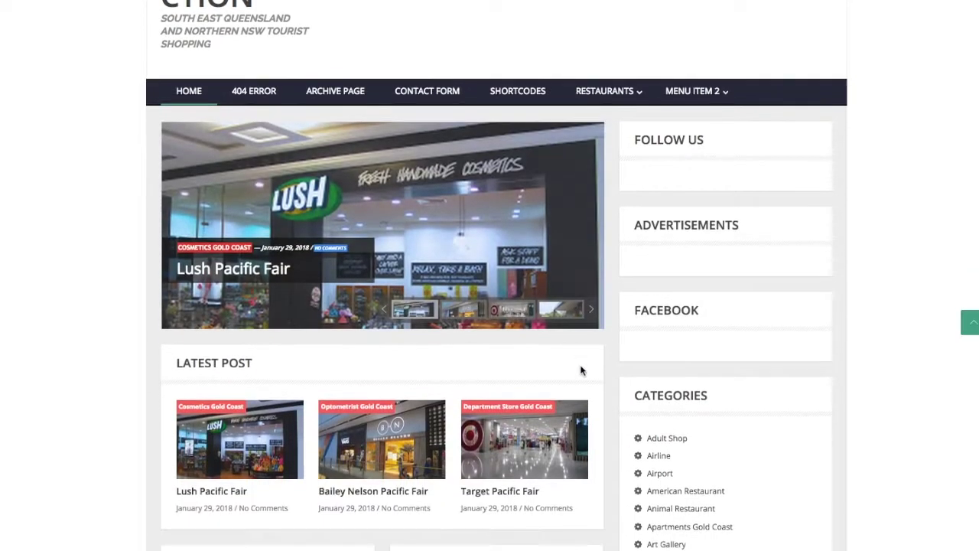
{"action": "scroll", "coordinate": [563, 366], "scroll_direction": "down", "scroll_amount": 3}
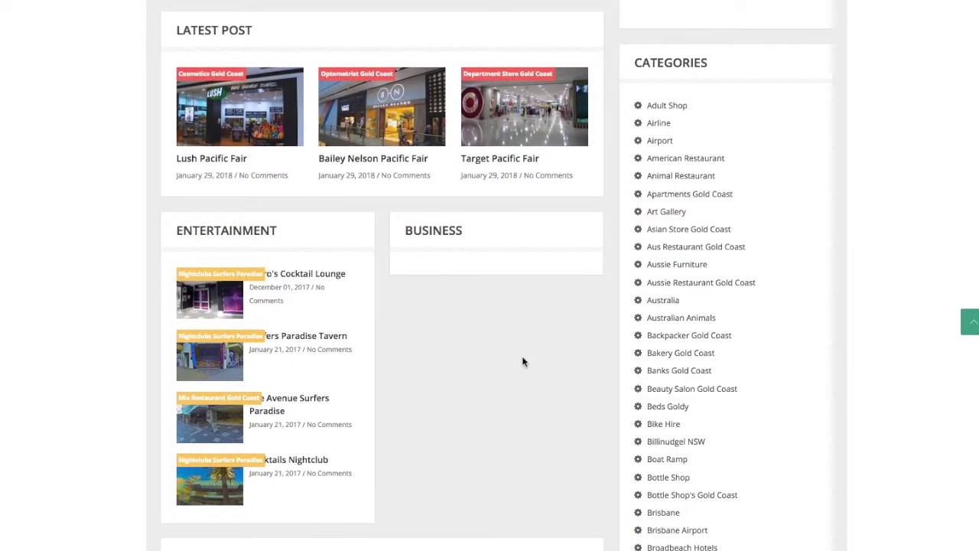
{"action": "scroll", "coordinate": [501, 360], "scroll_direction": "down", "scroll_amount": 2}
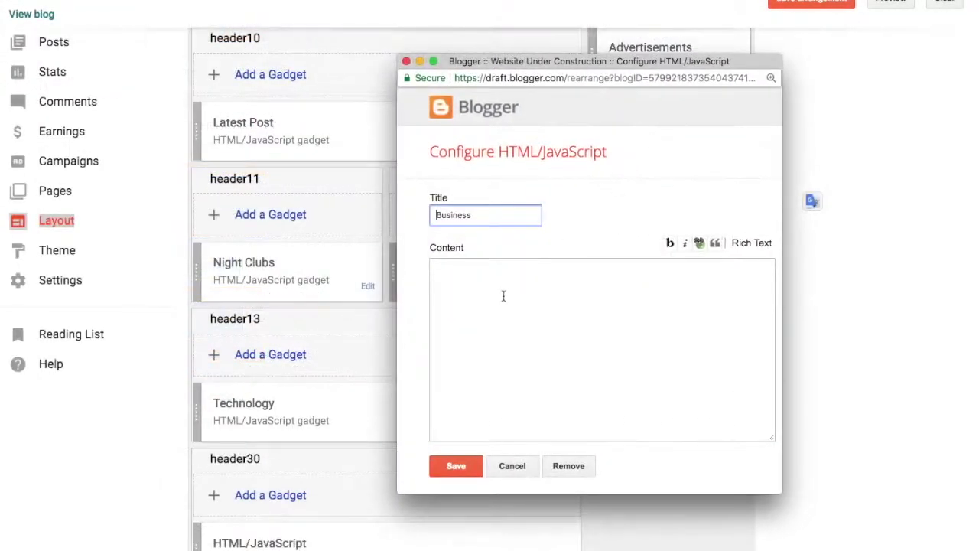
Paste the recent post script into the content of header12's Business gadget and change its title to "Pubs".
{"action": "left_click", "coordinate": [481, 283]}
{"action": "right_click", "coordinate": [480, 283]}
{"action": "left_click", "coordinate": [522, 349]}
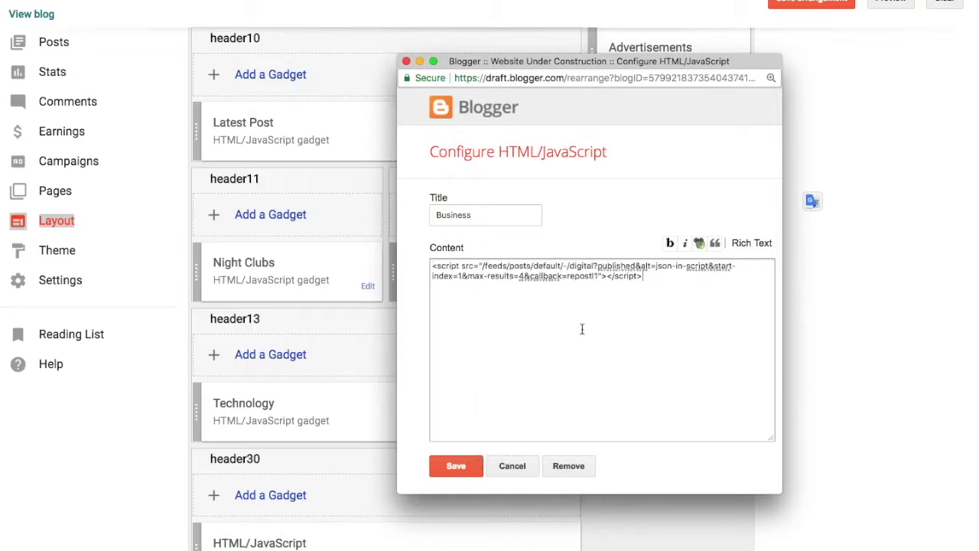
{"action": "left_click_drag", "start_coordinate": [483, 215], "coordinate": [428, 211]}
{"action": "key", "text": "BackSpace"}
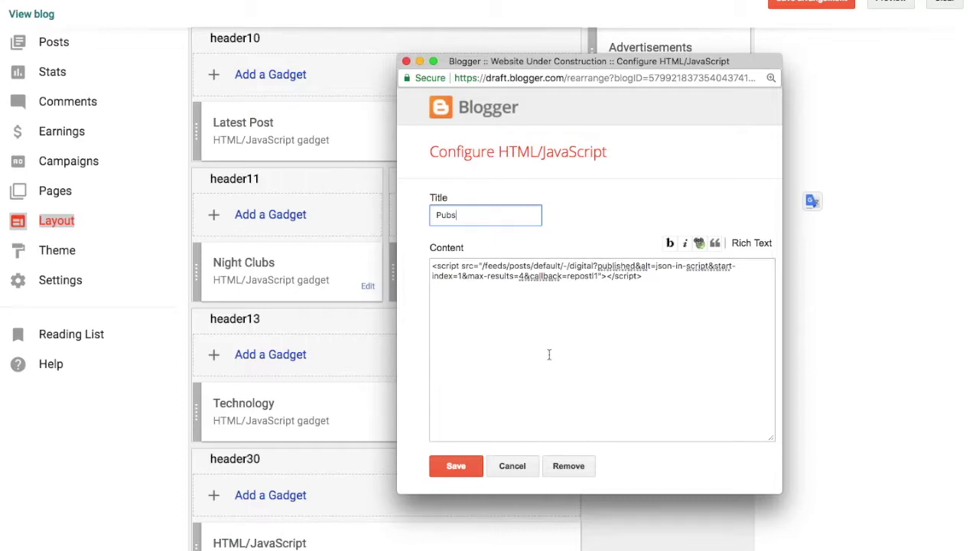
Move the Pubs gadget window aside and open the "Pubs Gold Coast" category from the live blog's Categories list.
{"action": "left_click_drag", "start_coordinate": [637, 66], "coordinate": [33, 282]}
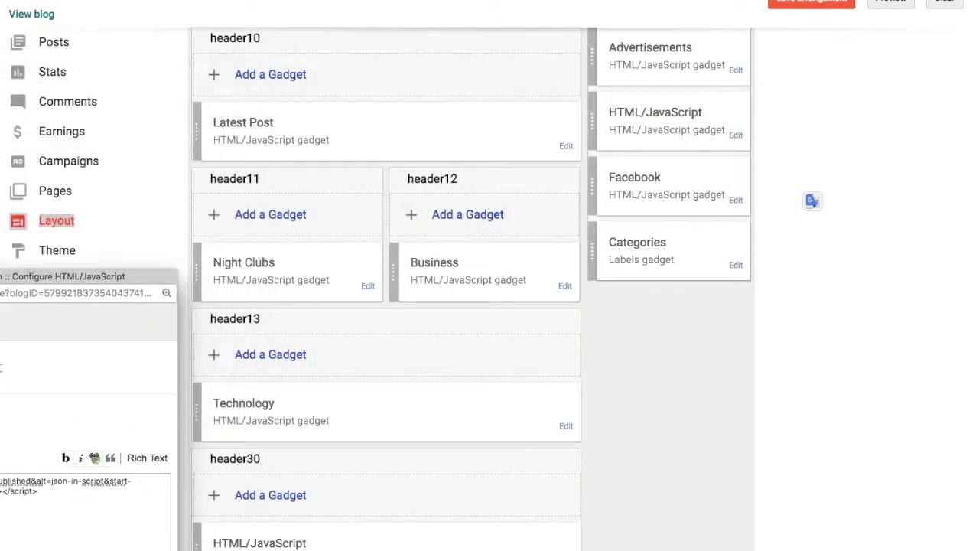
{"action": "key", "text": "alt+Tab"}
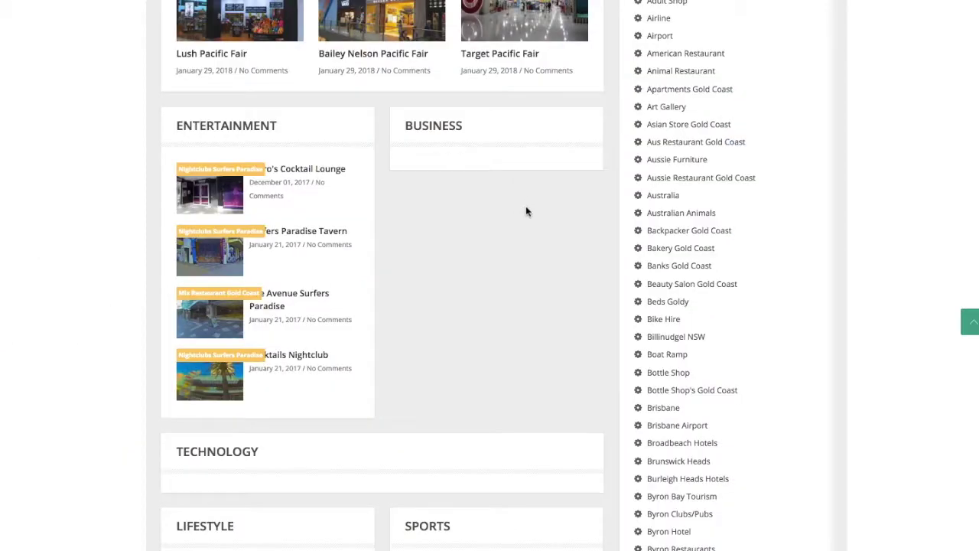
{"action": "scroll", "coordinate": [774, 238], "scroll_direction": "down", "scroll_amount": 12}
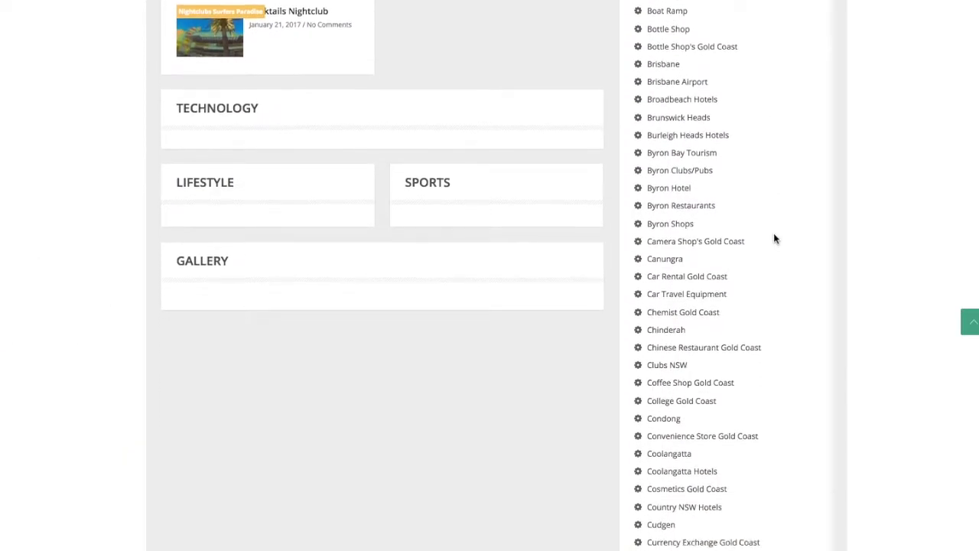
{"action": "scroll", "coordinate": [774, 239], "scroll_direction": "down", "scroll_amount": 10}
{"action": "scroll", "coordinate": [749, 379], "scroll_direction": "down", "scroll_amount": 3}
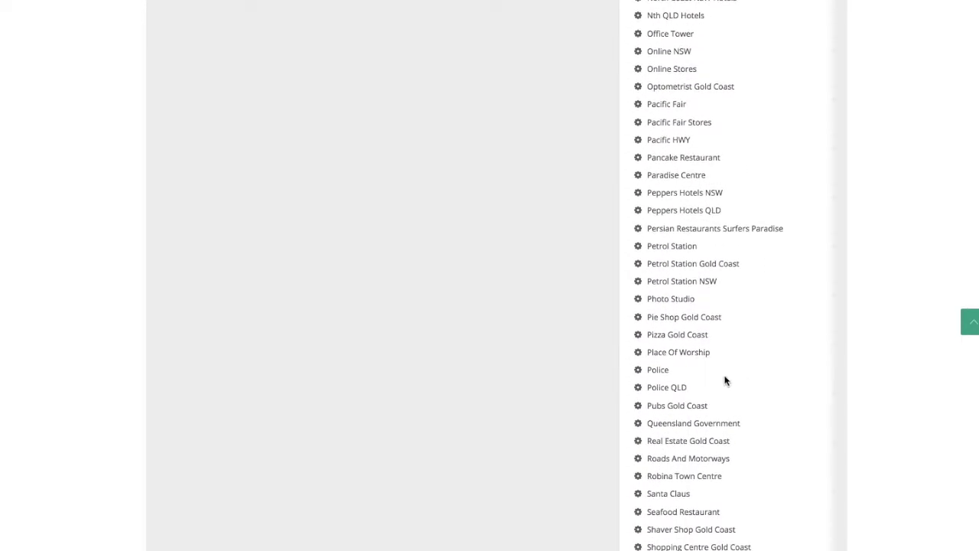
{"action": "left_click", "coordinate": [677, 405]}
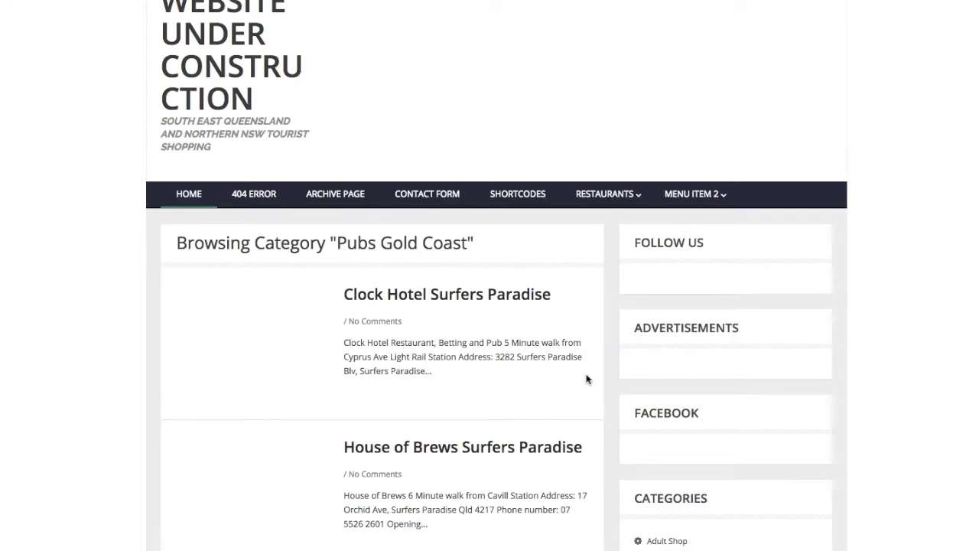
Look through the posts of the "Pubs Gold Coast" category and copy the category name from the page heading.
{"action": "scroll", "coordinate": [590, 379], "scroll_direction": "down", "scroll_amount": 6}
{"action": "scroll", "coordinate": [573, 373], "scroll_direction": "down", "scroll_amount": 2}
{"action": "scroll", "coordinate": [574, 373], "scroll_direction": "down", "scroll_amount": 10}
{"action": "scroll", "coordinate": [573, 373], "scroll_direction": "up", "scroll_amount": 15}
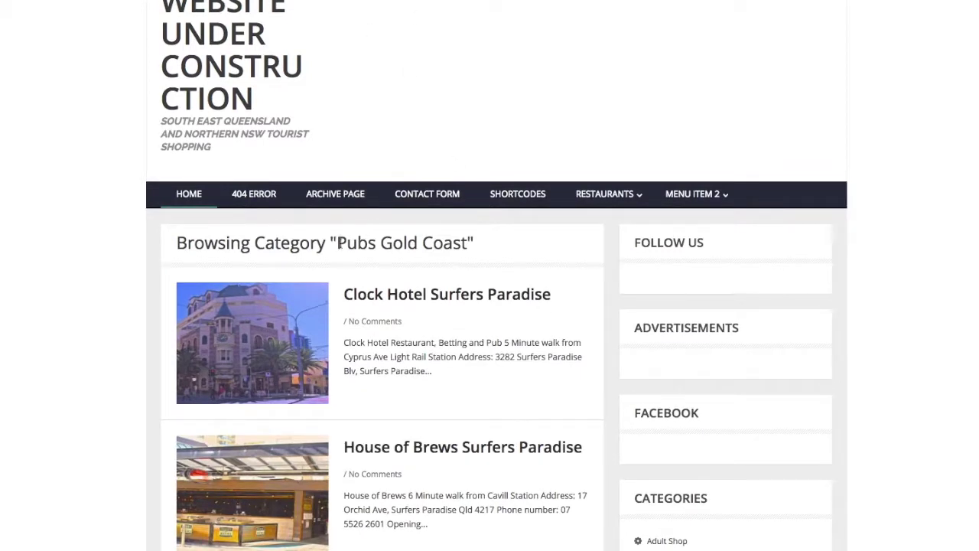
{"action": "left_click_drag", "start_coordinate": [337, 242], "coordinate": [465, 243]}
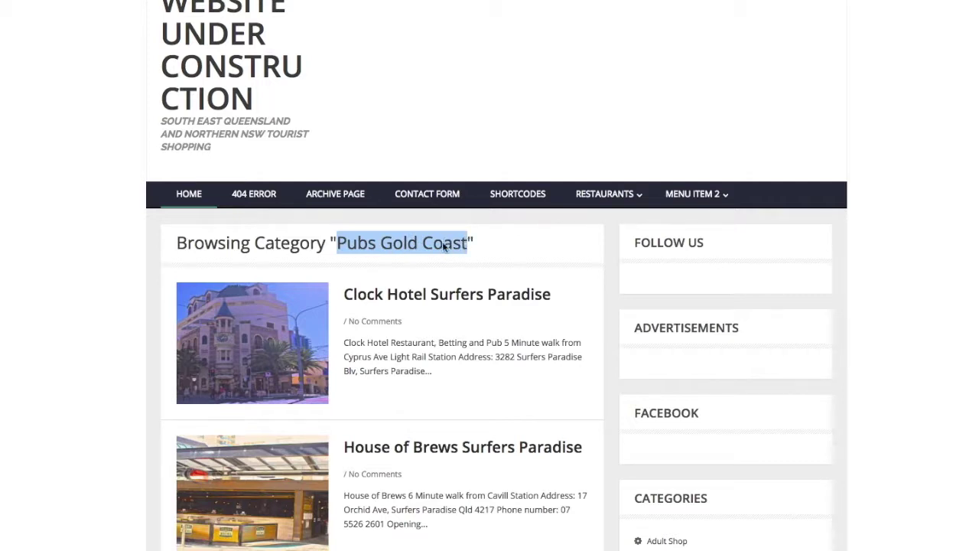
{"action": "right_click", "coordinate": [444, 245]}
{"action": "left_click", "coordinate": [469, 269]}
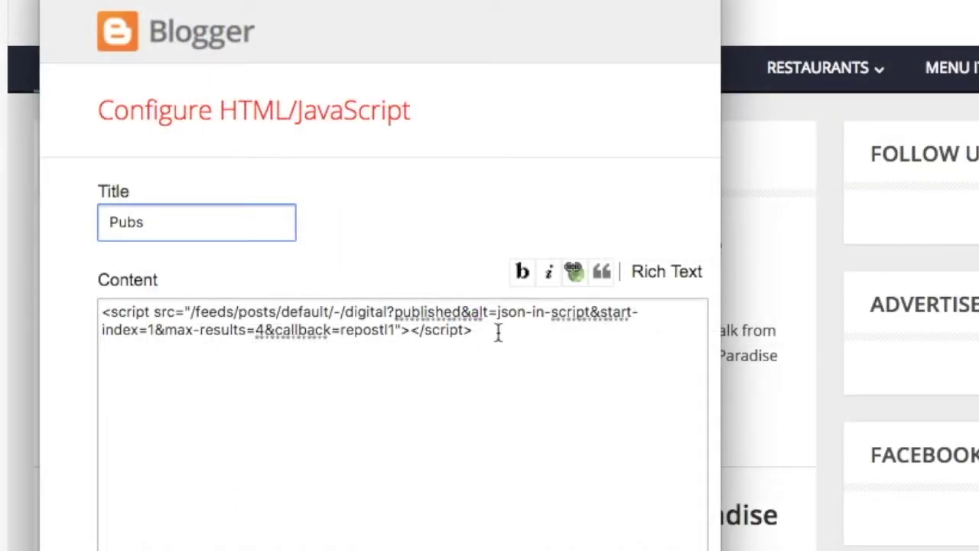
Replace "digital" in the Pubs gadget's script with the copied label "Pubs Gold Coast".
{"action": "left_click", "coordinate": [389, 312]}
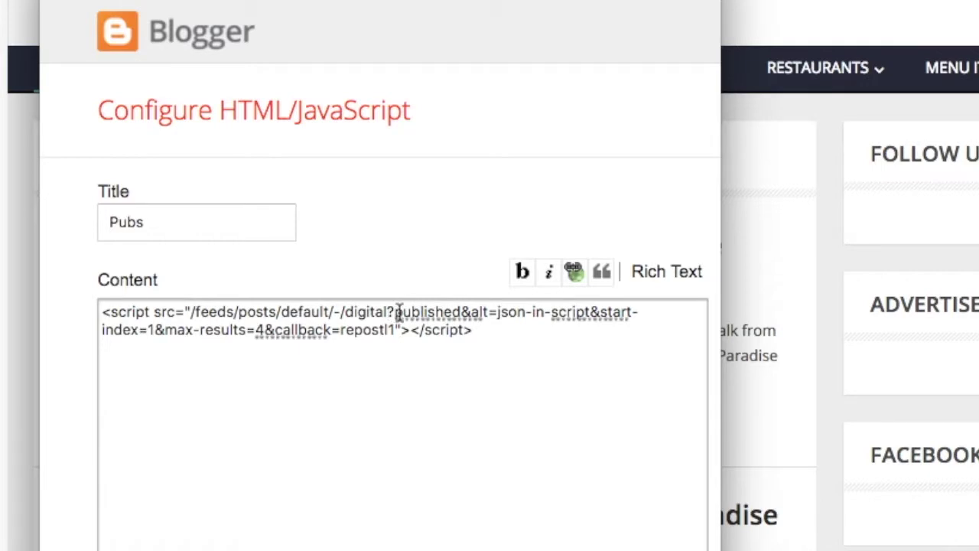
{"action": "left_click_drag", "start_coordinate": [390, 307], "coordinate": [351, 305]}
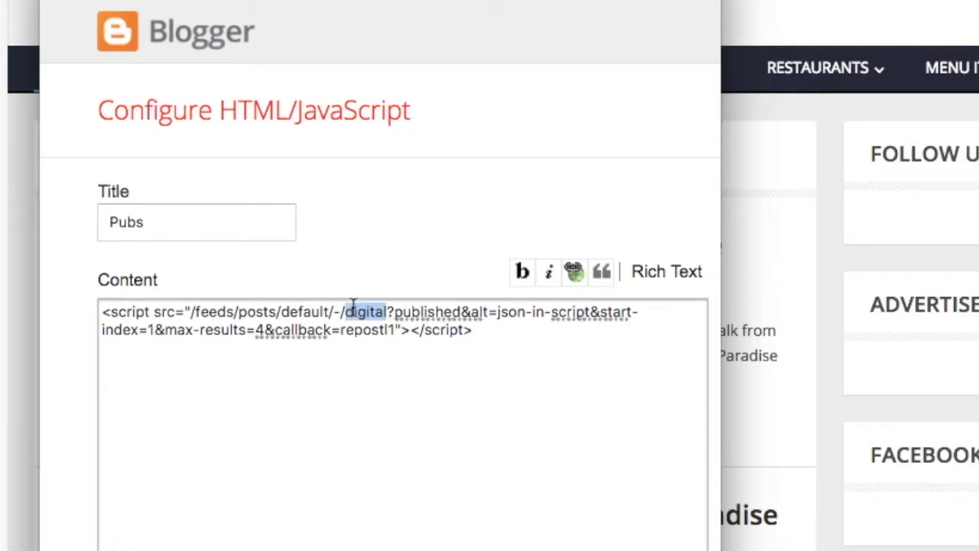
{"action": "right_click", "coordinate": [354, 306]}
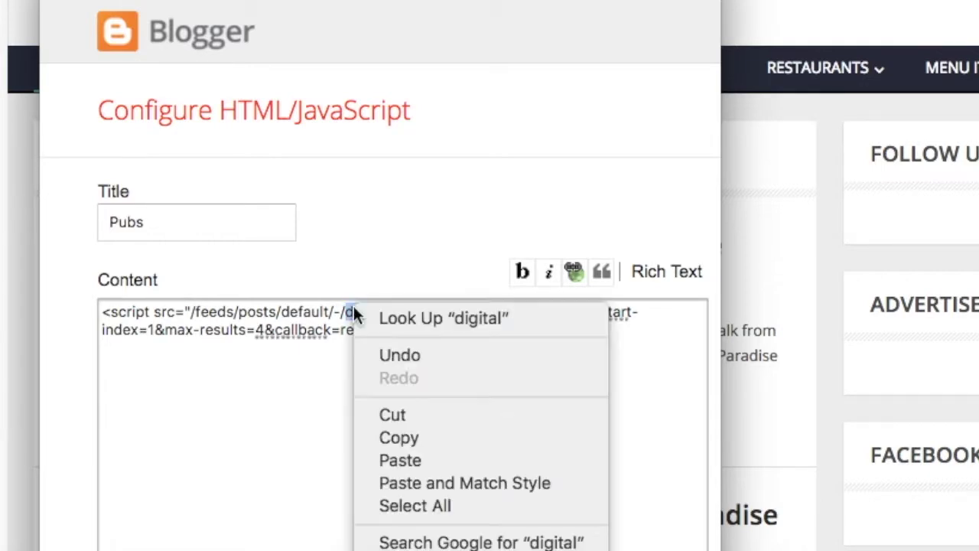
{"action": "left_click", "coordinate": [416, 460]}
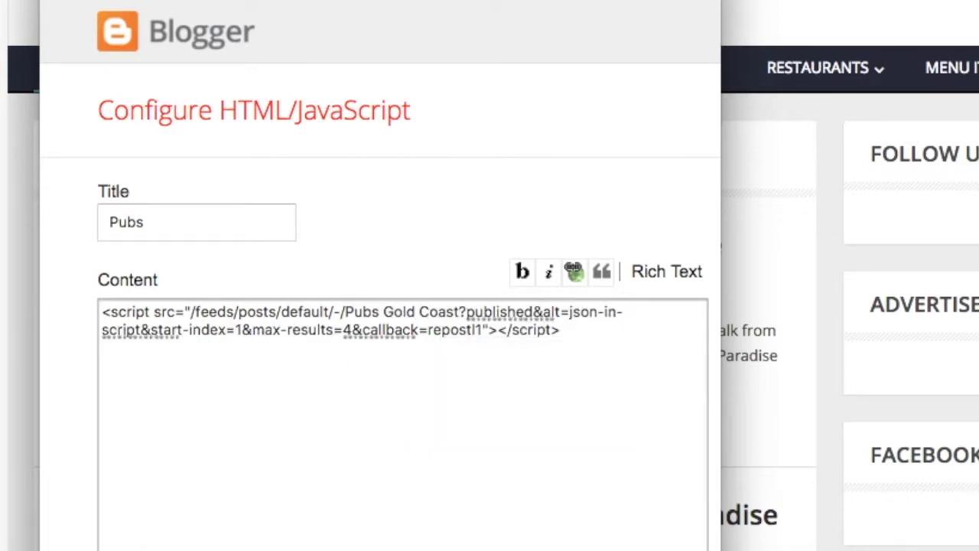
Extend the gadget's title to "Pubs Goldy", then save the gadget and the layout arrangement.
{"action": "left_click", "coordinate": [182, 215]}
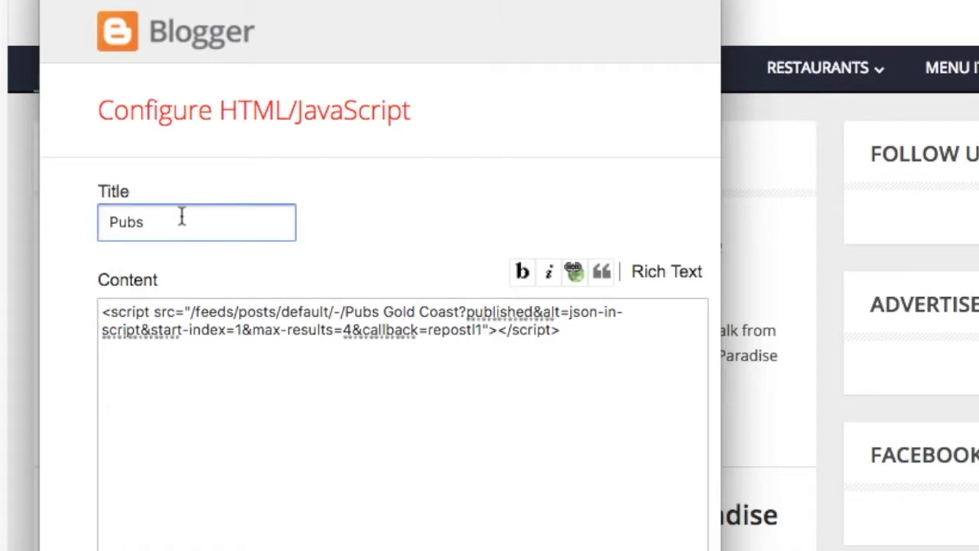
{"action": "type", "text": "Goldy"}
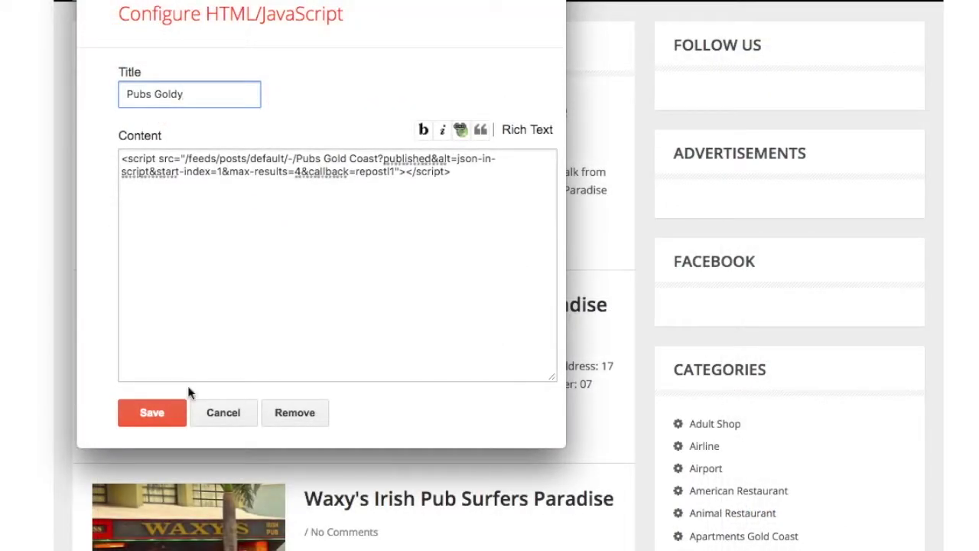
{"action": "left_click", "coordinate": [157, 411]}
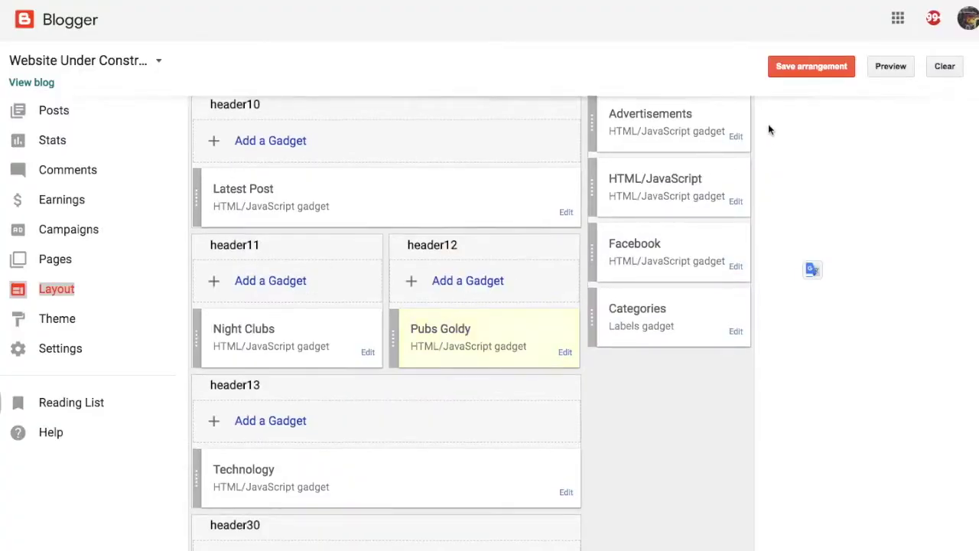
{"action": "scroll", "coordinate": [780, 107], "scroll_direction": "down", "scroll_amount": 1}
{"action": "left_click", "coordinate": [809, 66]}
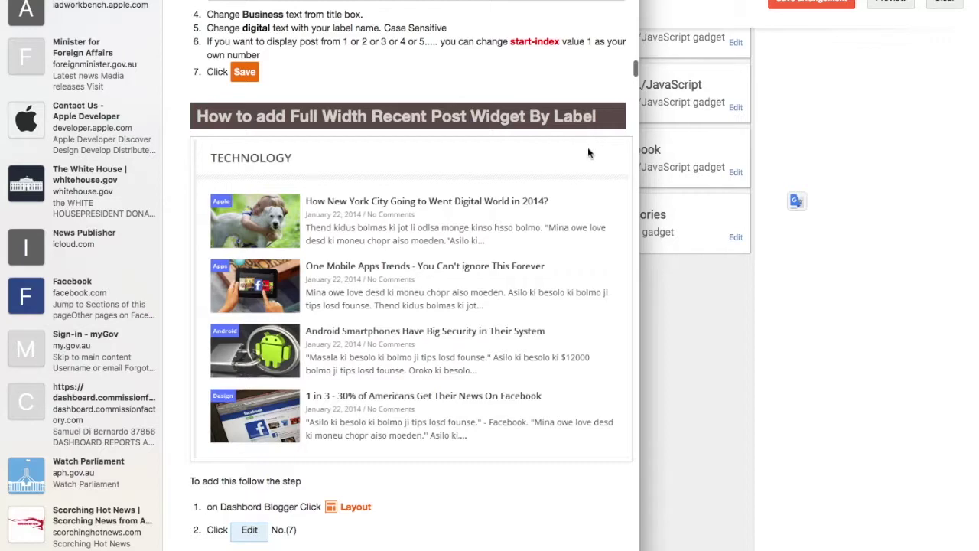
Find the Full Width Recent Post Widget By Label instructions in the template documentation and copy their script code.
{"action": "scroll", "coordinate": [586, 151], "scroll_direction": "down", "scroll_amount": 4}
{"action": "scroll", "coordinate": [512, 170], "scroll_direction": "down", "scroll_amount": 6}
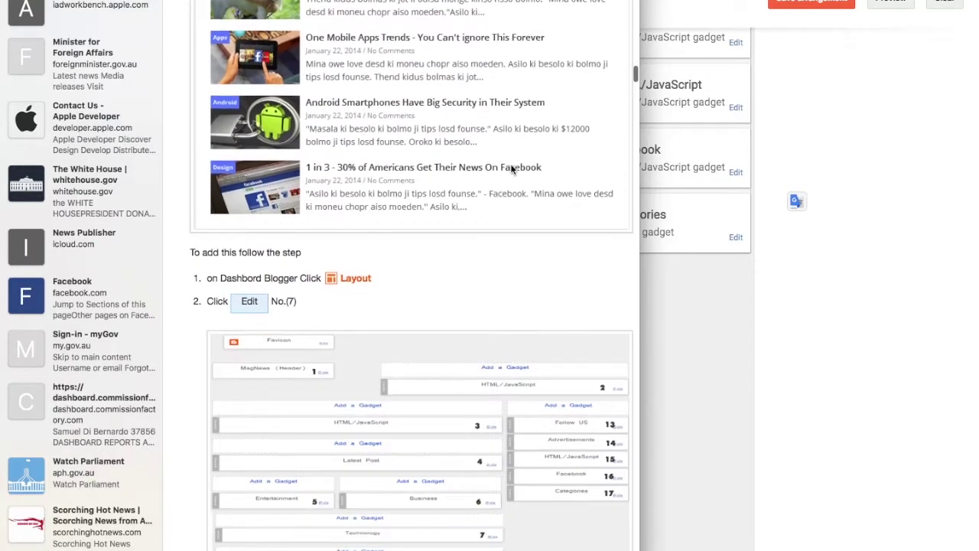
{"action": "scroll", "coordinate": [512, 170], "scroll_direction": "down", "scroll_amount": 3}
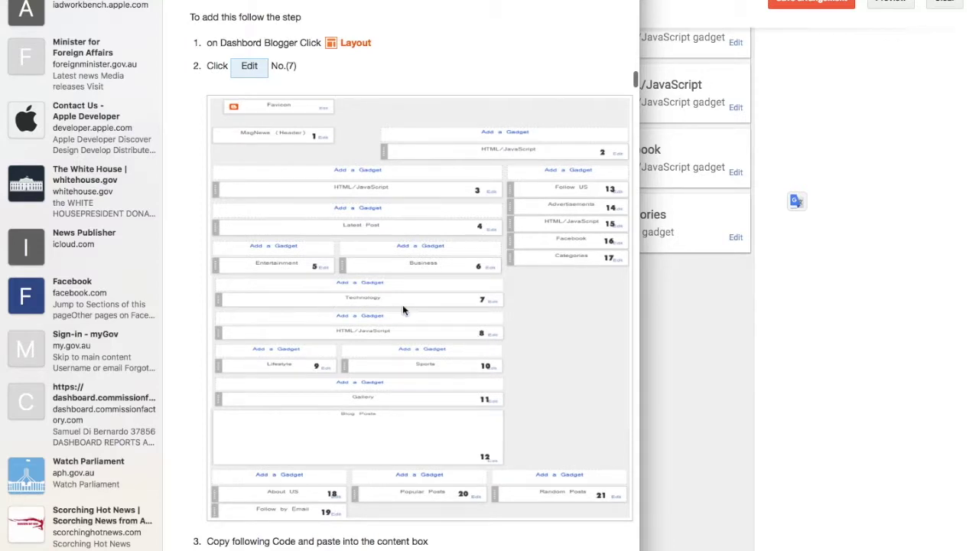
{"action": "scroll", "coordinate": [403, 310], "scroll_direction": "up", "scroll_amount": 1}
{"action": "scroll", "coordinate": [403, 310], "scroll_direction": "up", "scroll_amount": 6}
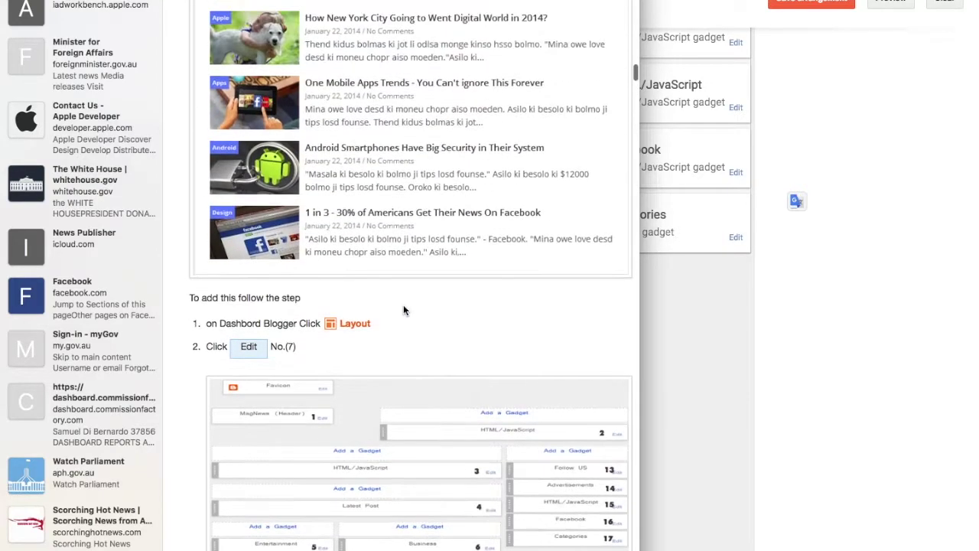
{"action": "scroll", "coordinate": [404, 310], "scroll_direction": "down", "scroll_amount": 6}
{"action": "scroll", "coordinate": [403, 306], "scroll_direction": "down", "scroll_amount": 6}
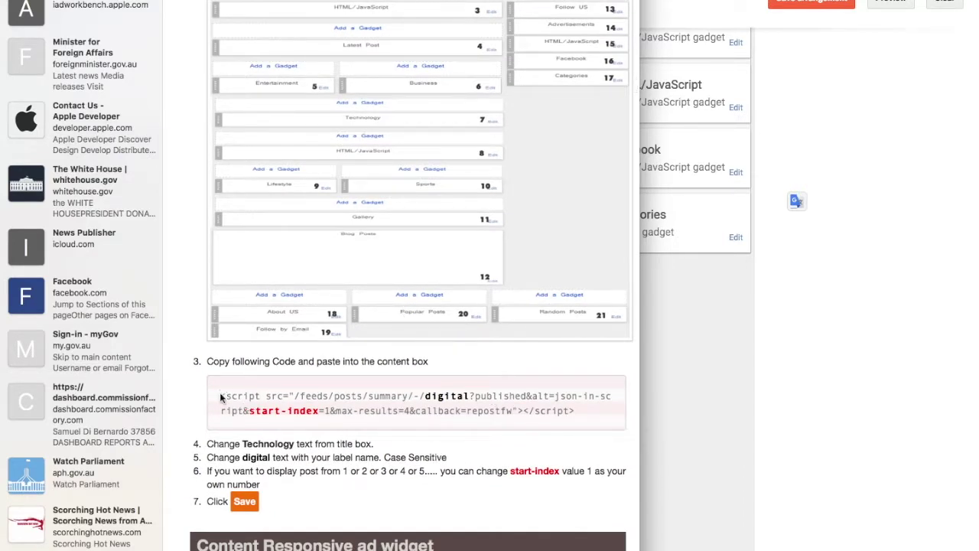
{"action": "left_click_drag", "start_coordinate": [221, 396], "coordinate": [578, 422]}
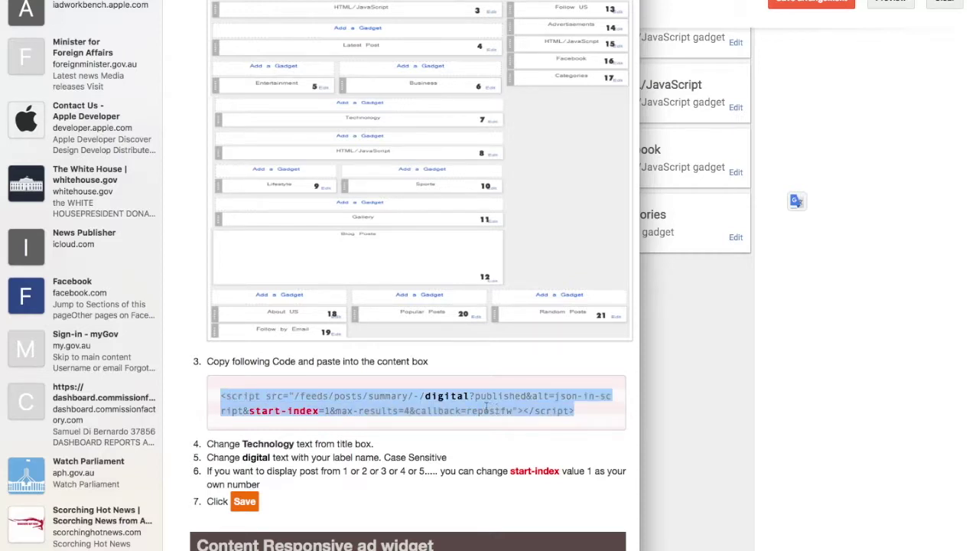
{"action": "right_click", "coordinate": [452, 396]}
{"action": "left_click", "coordinate": [487, 436]}
Open header13's Technology gadget in the Blogger layout and paste the copied full-width recent post script as its content.
{"action": "key", "text": "super+Tab"}
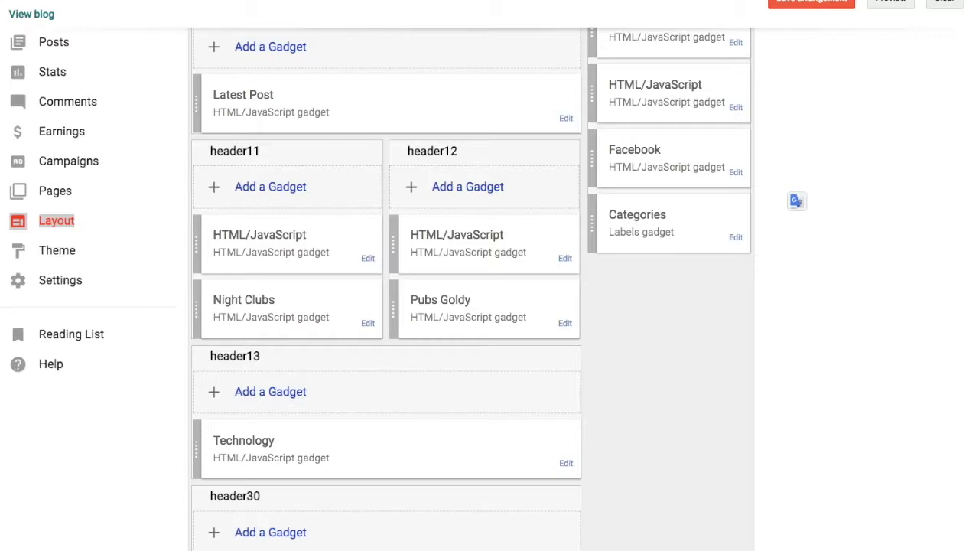
{"action": "left_click", "coordinate": [566, 463]}
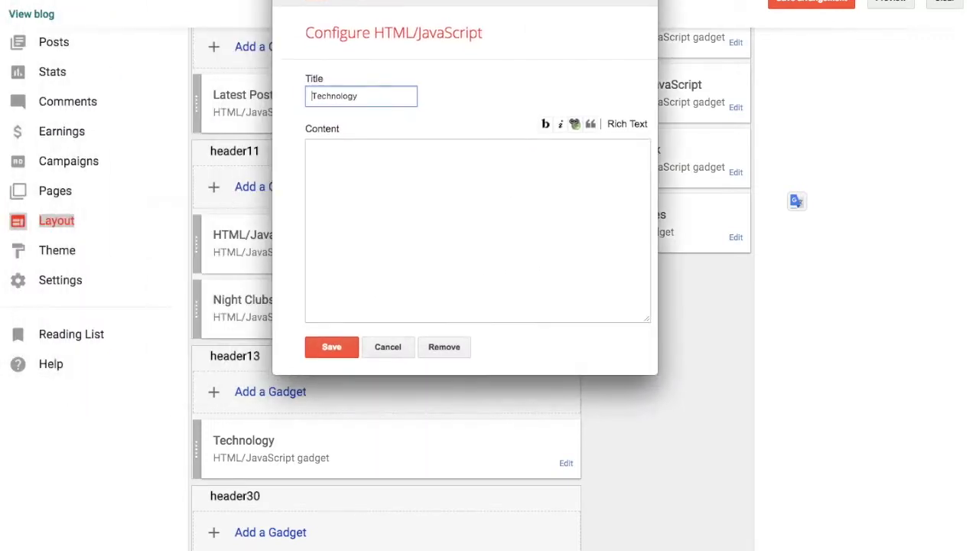
{"action": "right_click", "coordinate": [334, 156]}
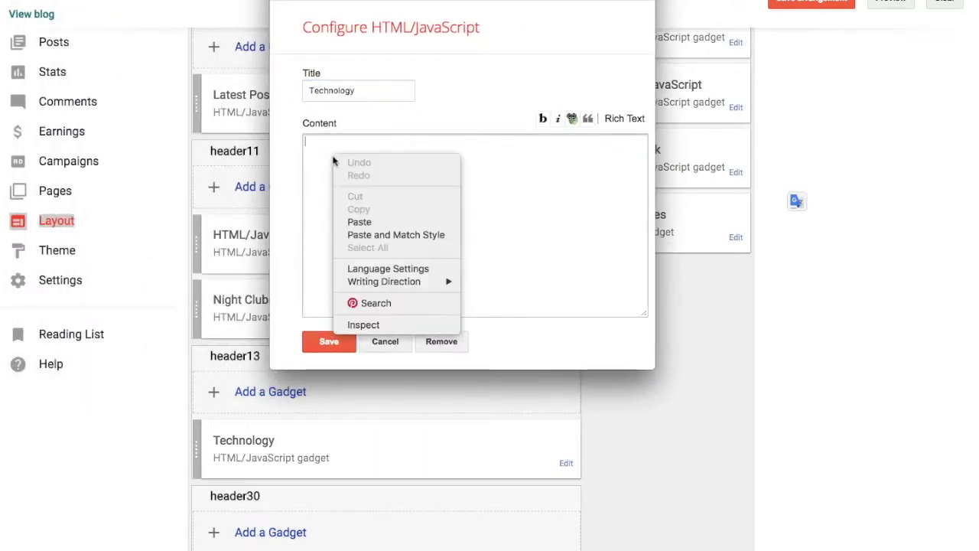
{"action": "left_click", "coordinate": [360, 221]}
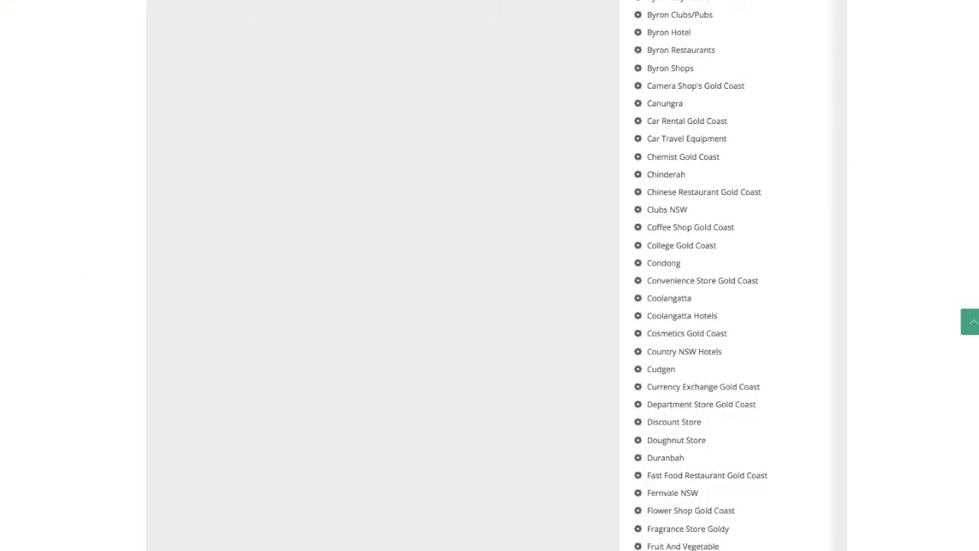
Open the "Byron Shops" category from the live blog's Categories list and copy its name from the page heading.
{"action": "scroll", "coordinate": [719, 134], "scroll_direction": "up", "scroll_amount": 3}
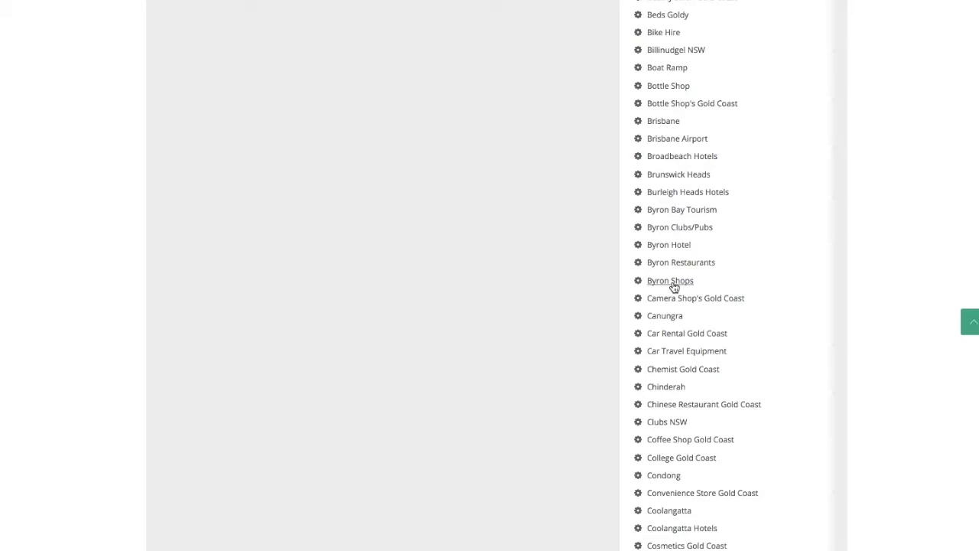
{"action": "left_click", "coordinate": [672, 282]}
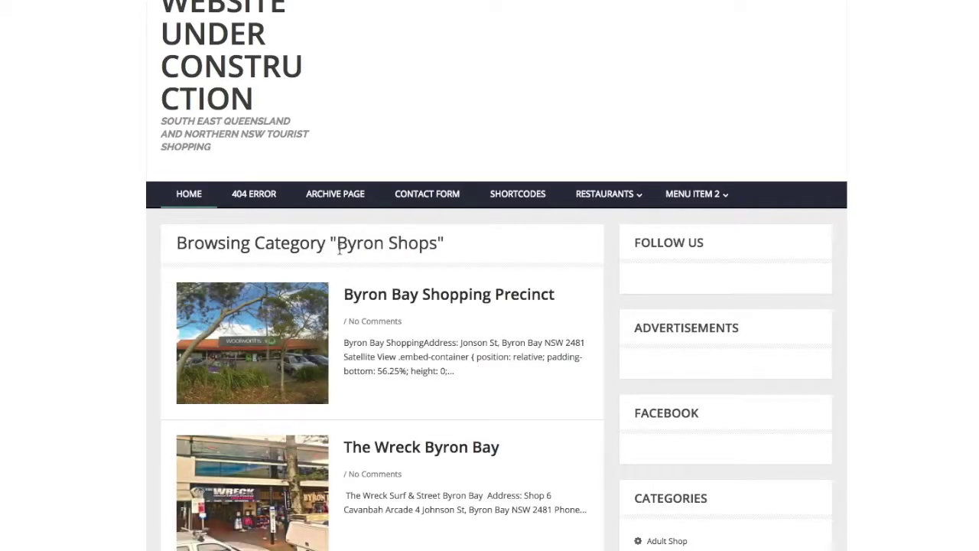
{"action": "left_click_drag", "start_coordinate": [339, 244], "coordinate": [437, 243]}
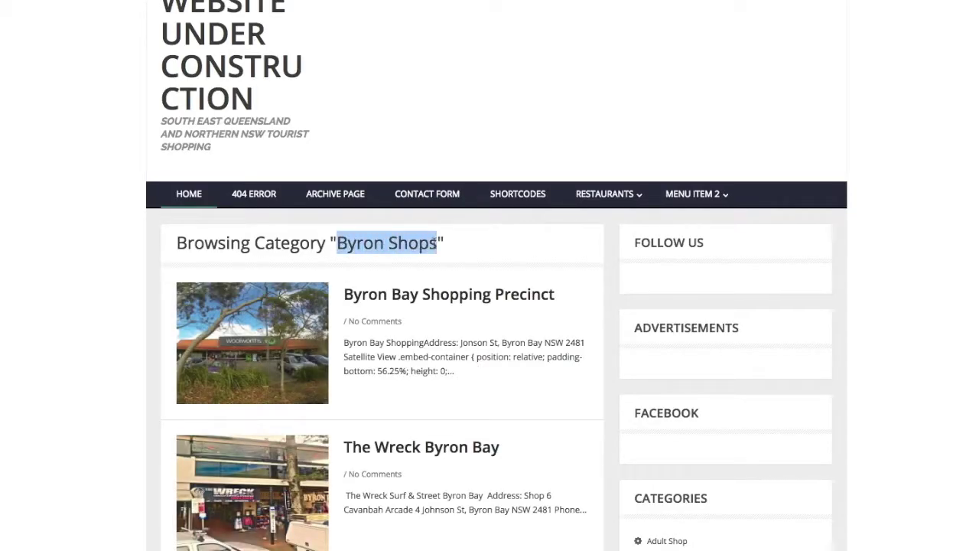
{"action": "right_click", "coordinate": [397, 244]}
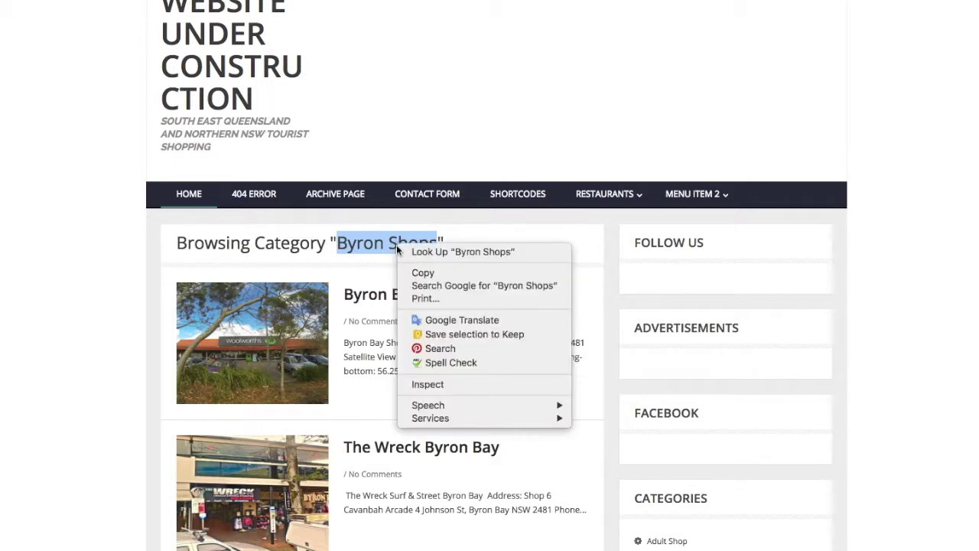
{"action": "left_click", "coordinate": [431, 275]}
{"action": "key", "text": "super+Tab"}
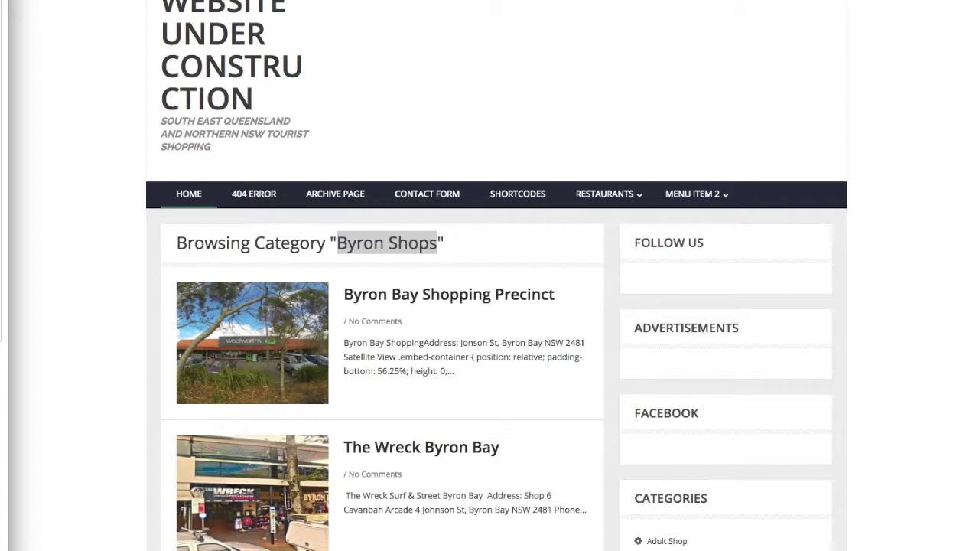
Replace "digital" in the Technology gadget's script with the copied label "Byron Shops", then save the gadget and the layout arrangement.
{"action": "key", "text": "super+grave"}
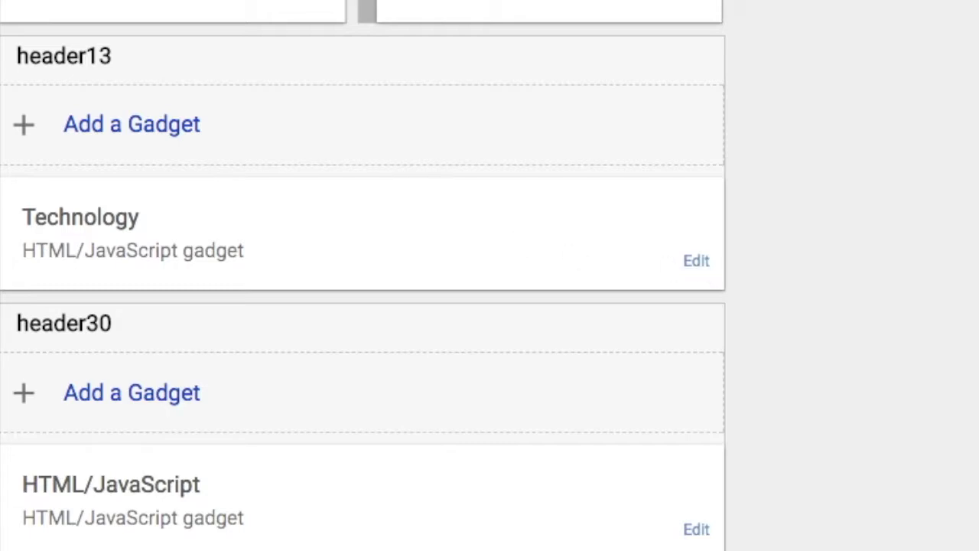
{"action": "left_click", "coordinate": [696, 260]}
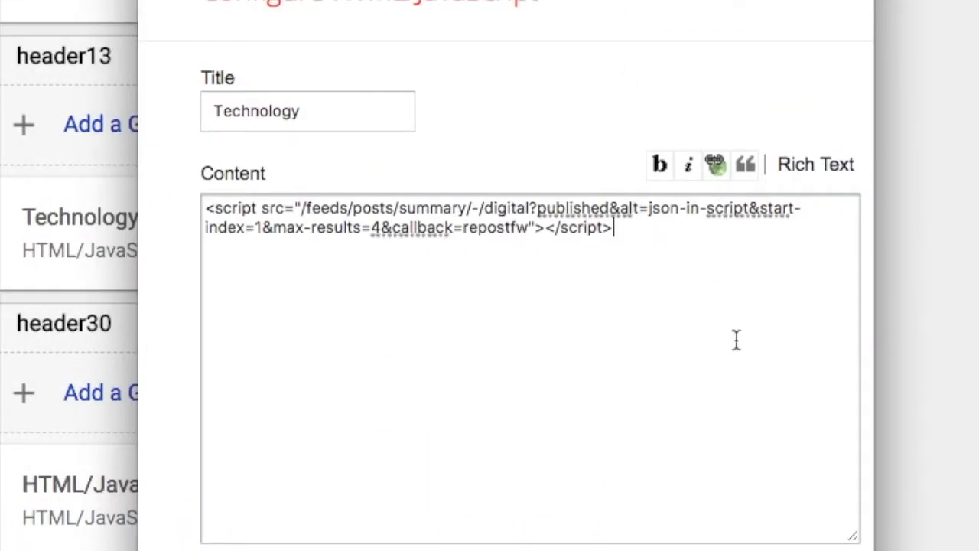
{"action": "left_click", "coordinate": [532, 208]}
{"action": "left_click_drag", "start_coordinate": [532, 208], "coordinate": [490, 202]}
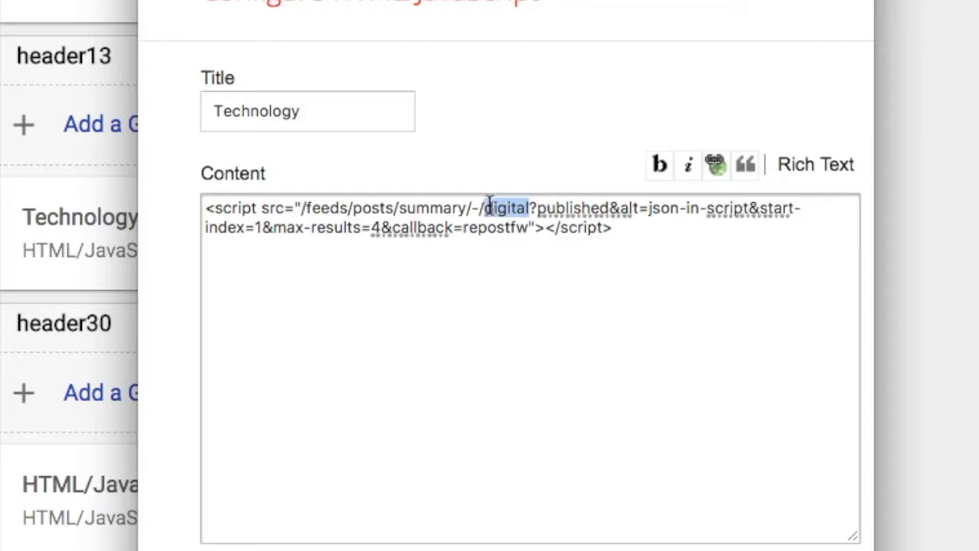
{"action": "right_click", "coordinate": [499, 203]}
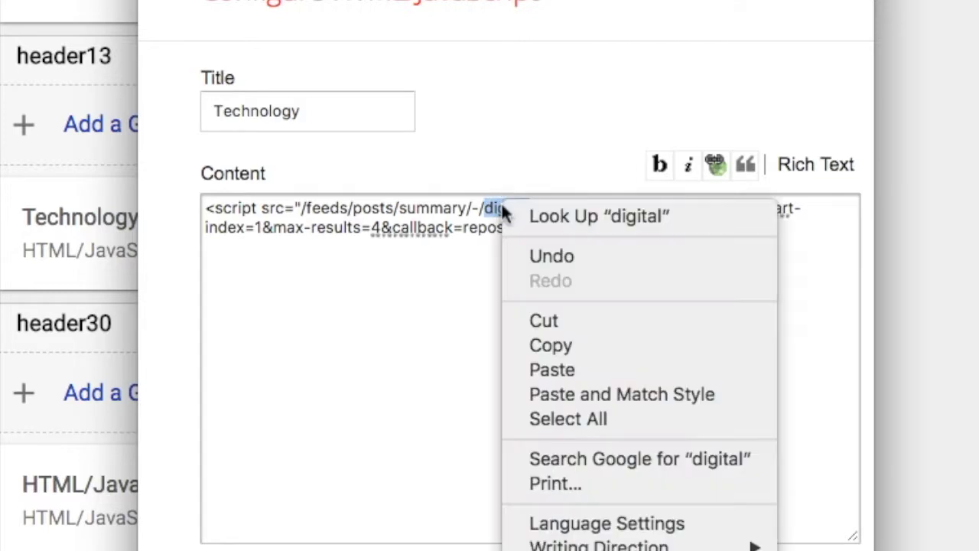
{"action": "left_click", "coordinate": [565, 369]}
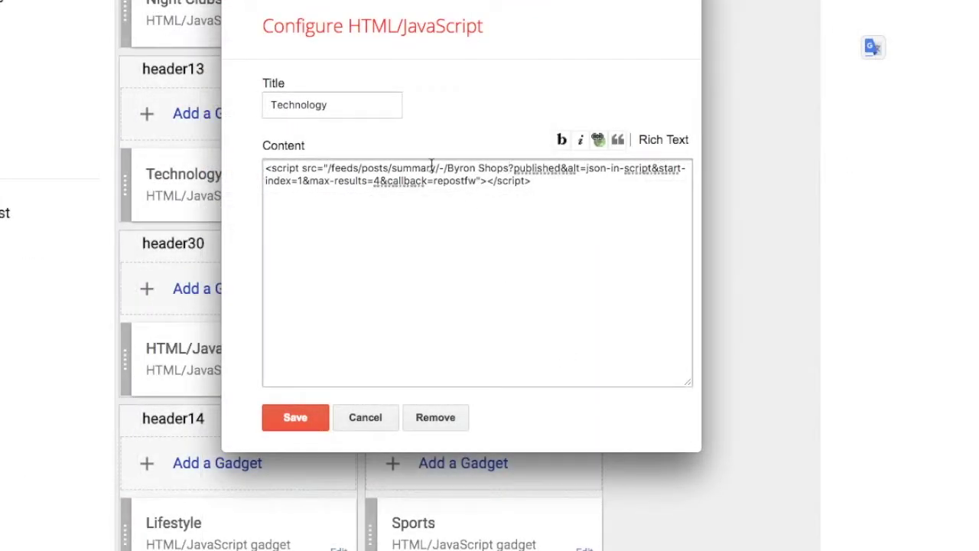
{"action": "left_click", "coordinate": [294, 418]}
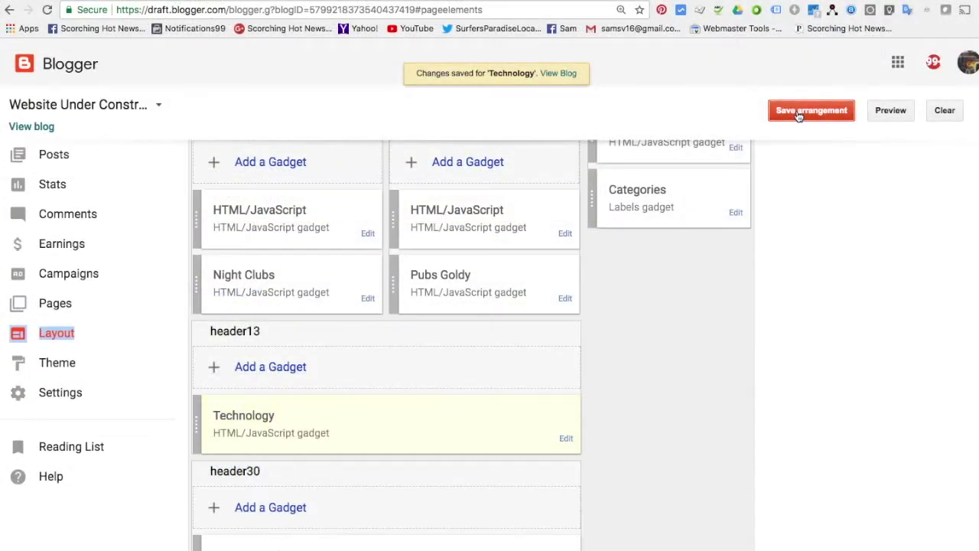
{"action": "left_click", "coordinate": [798, 112]}
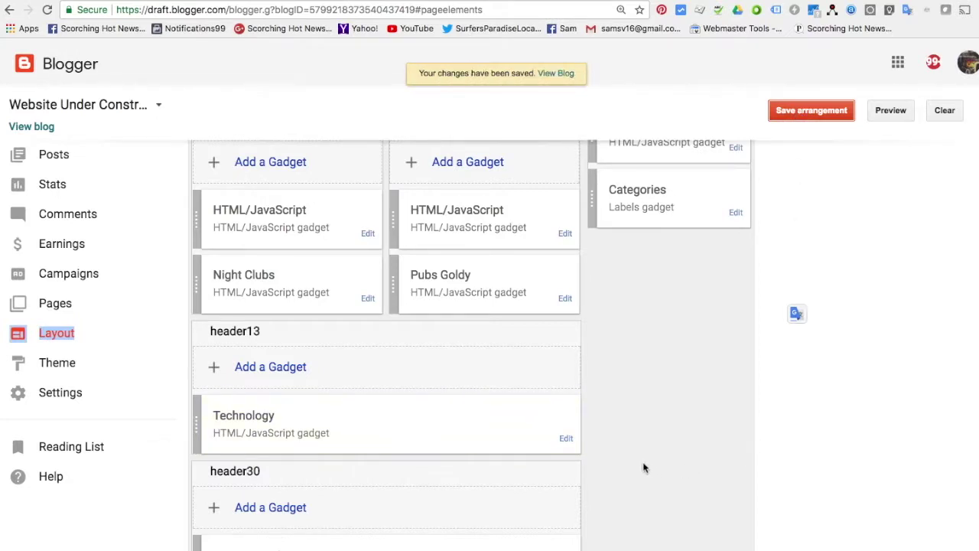
{"action": "scroll", "coordinate": [644, 469], "scroll_direction": "down", "scroll_amount": 2}
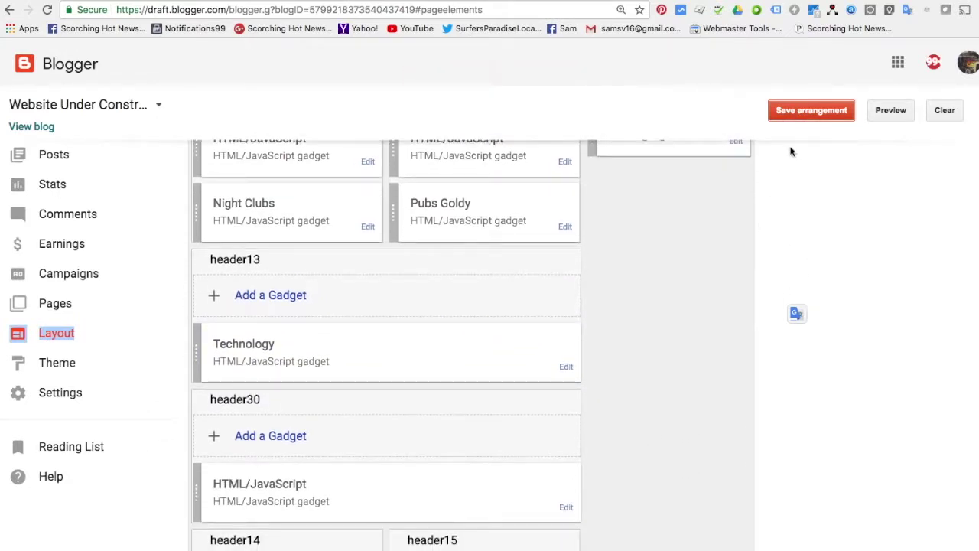
{"action": "left_click", "coordinate": [803, 114]}
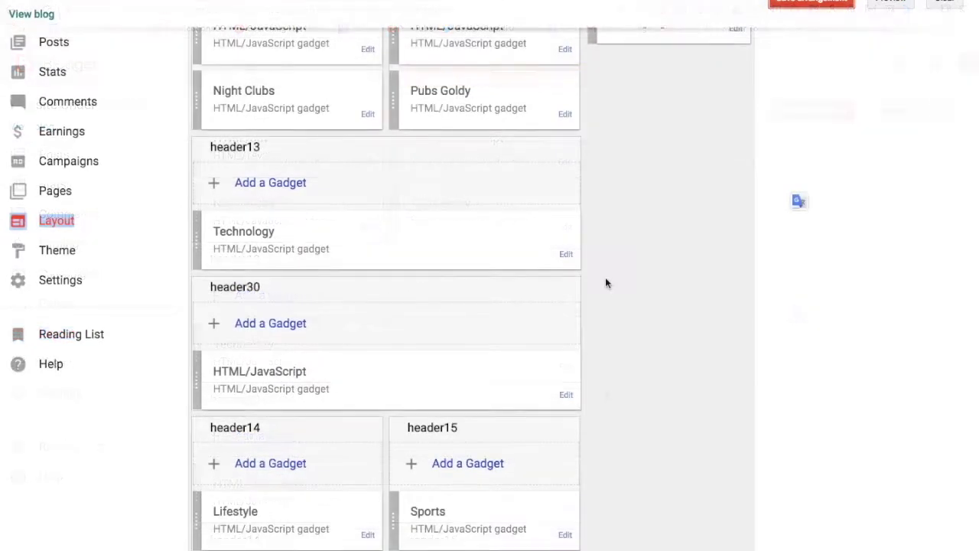
{"action": "scroll", "coordinate": [605, 283], "scroll_direction": "down", "scroll_amount": 4}
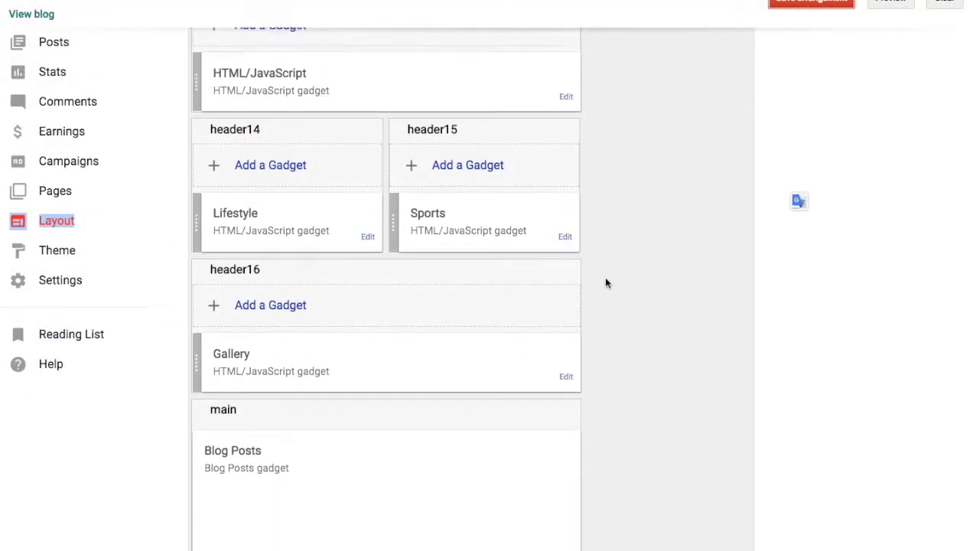
Reload the live blog's home page and check the posts shown in the Technology section.
{"action": "scroll", "coordinate": [606, 283], "scroll_direction": "down", "scroll_amount": 1}
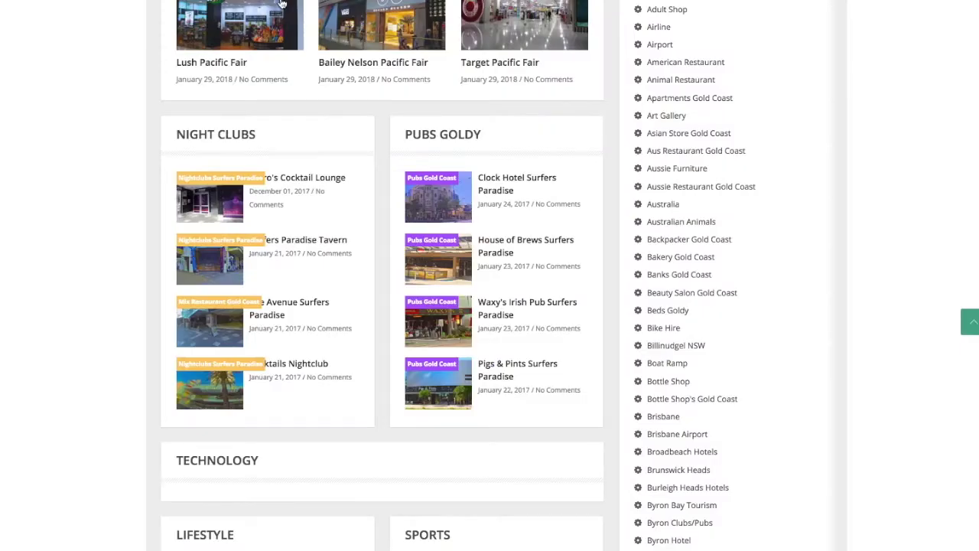
{"action": "scroll", "coordinate": [212, 90], "scroll_direction": "up", "scroll_amount": 8}
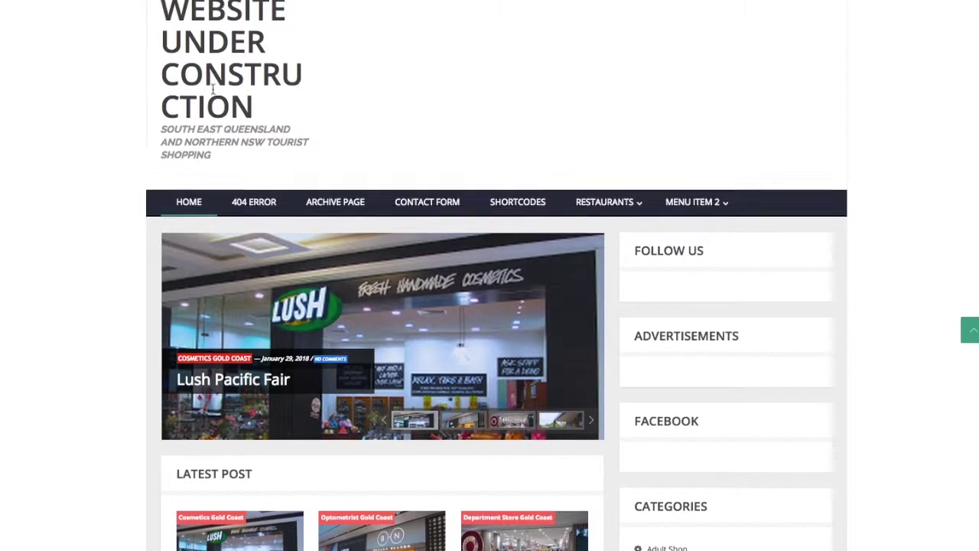
{"action": "scroll", "coordinate": [212, 90], "scroll_direction": "down", "scroll_amount": 1}
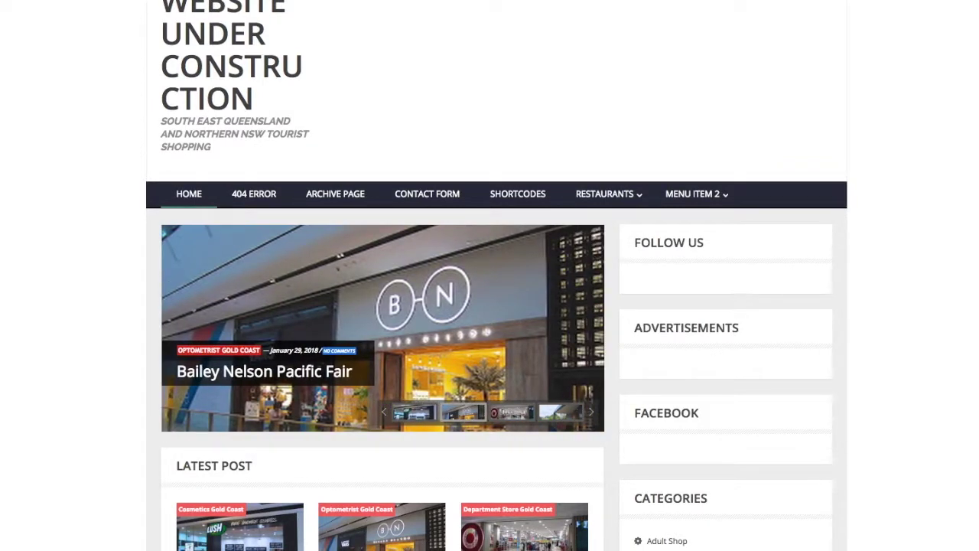
{"action": "key", "text": "super+r"}
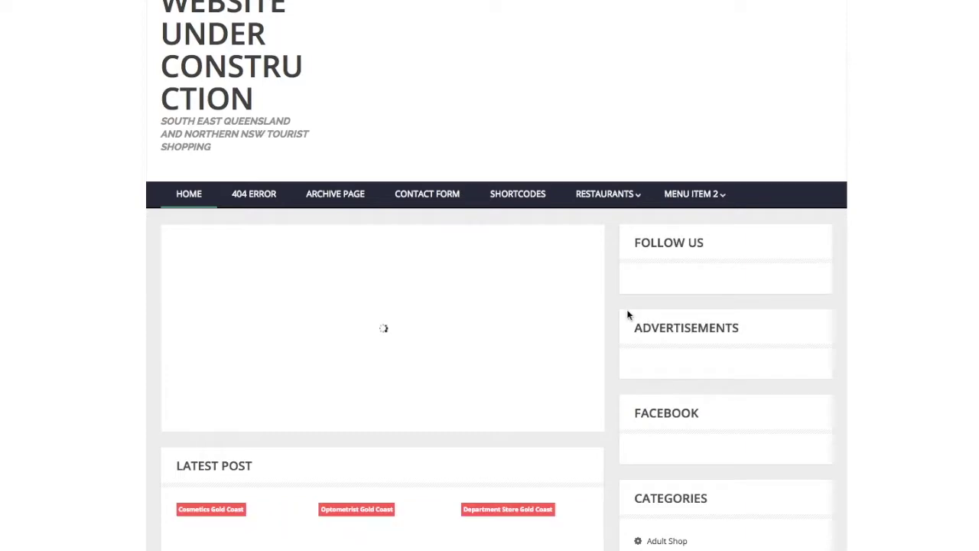
{"action": "scroll", "coordinate": [619, 312], "scroll_direction": "down", "scroll_amount": 5}
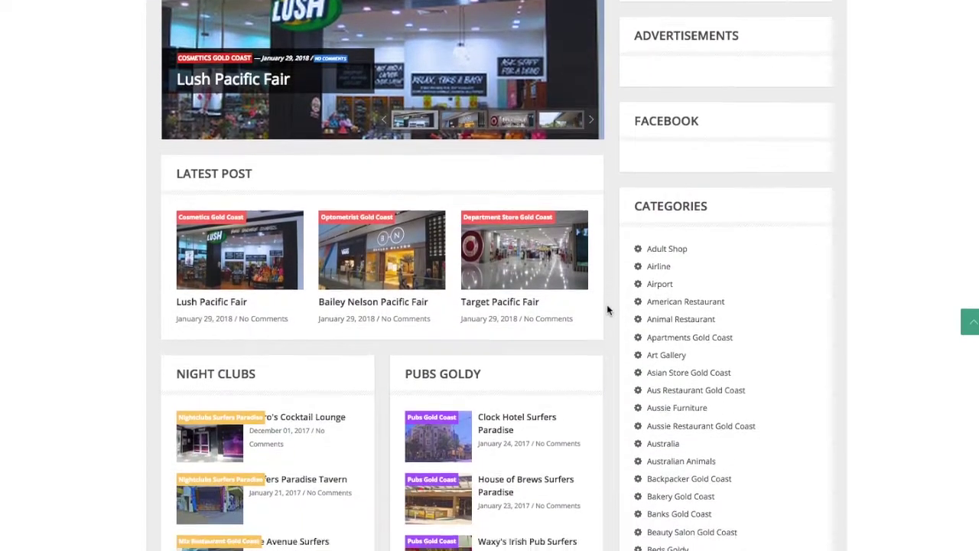
{"action": "scroll", "coordinate": [608, 309], "scroll_direction": "down", "scroll_amount": 3}
{"action": "scroll", "coordinate": [607, 310], "scroll_direction": "up", "scroll_amount": 1}
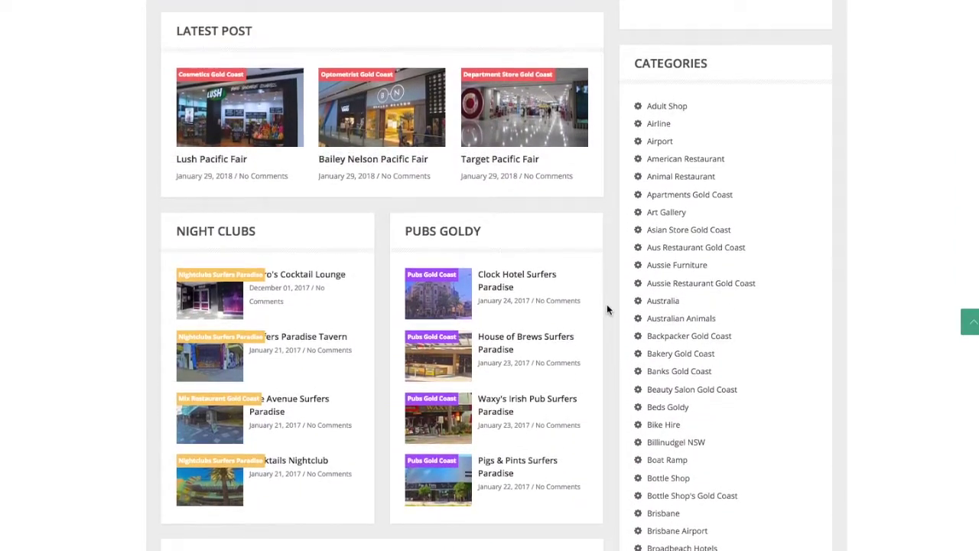
{"action": "scroll", "coordinate": [607, 309], "scroll_direction": "down", "scroll_amount": 2}
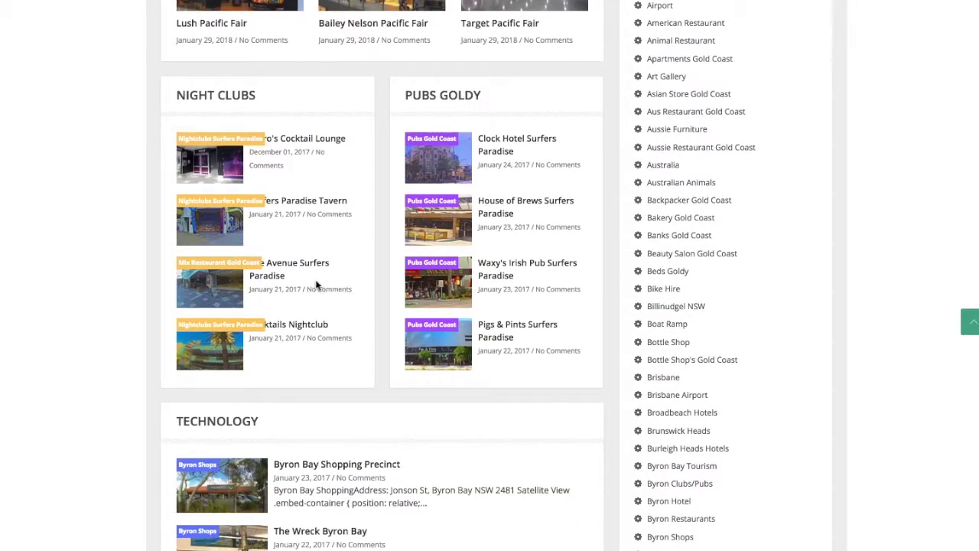
{"action": "scroll", "coordinate": [317, 285], "scroll_direction": "down", "scroll_amount": 1}
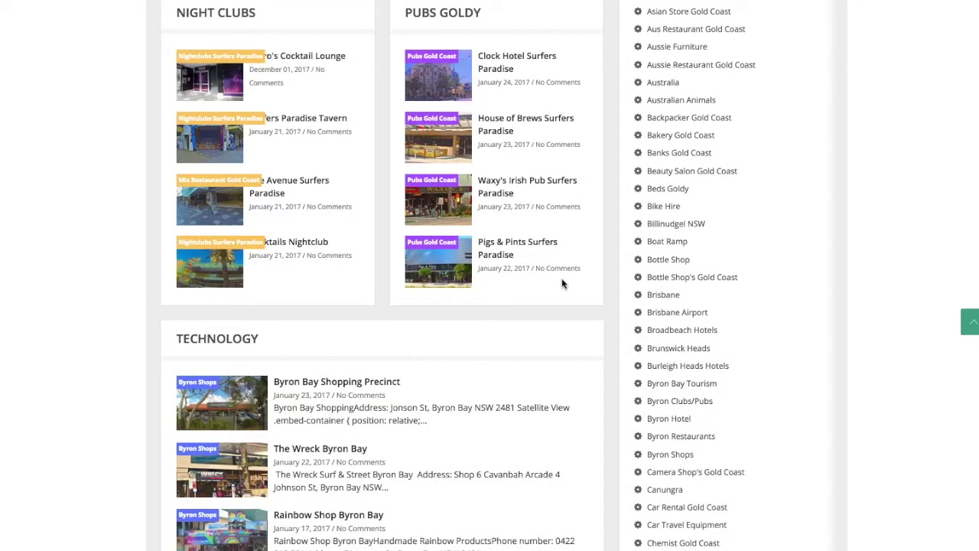
{"action": "scroll", "coordinate": [564, 280], "scroll_direction": "down", "scroll_amount": 3}
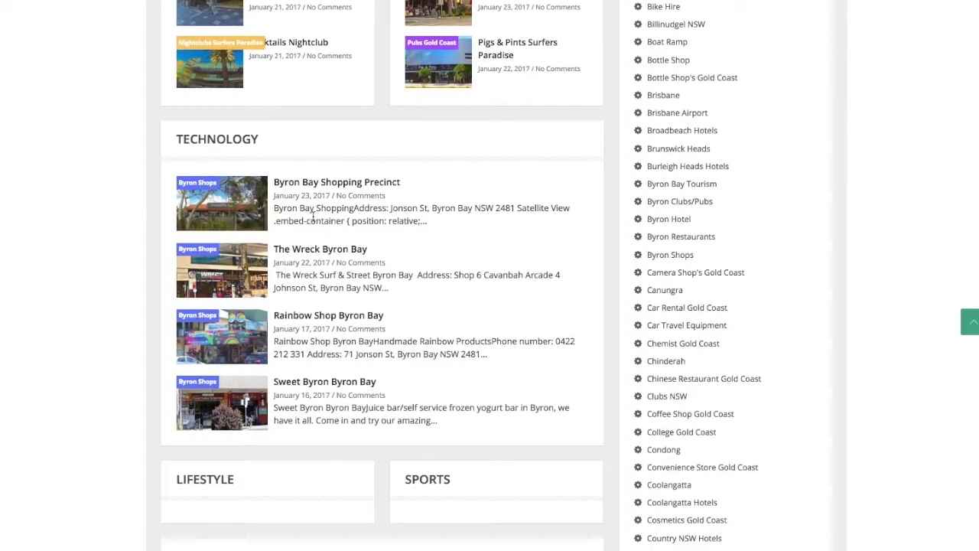
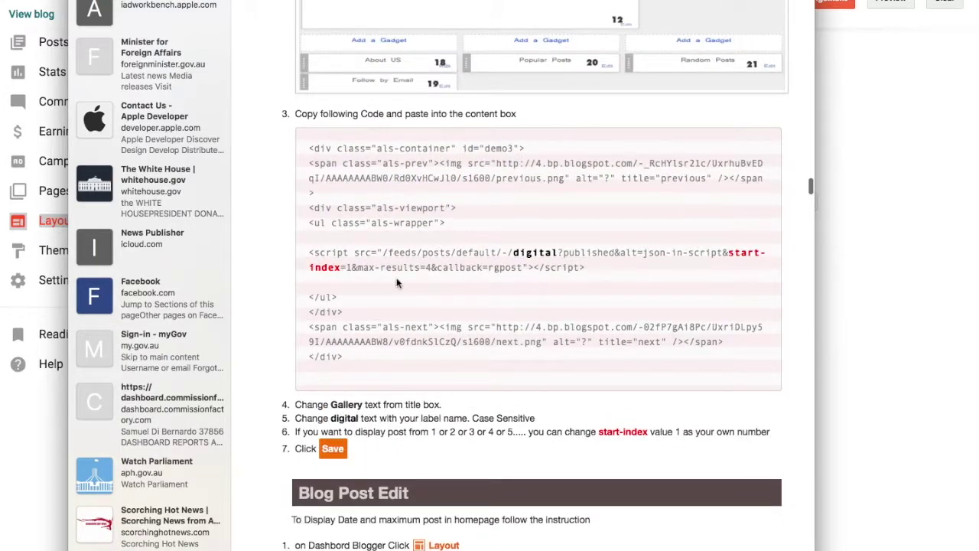
Copy the complete Gallery widget code, from the als-container div to its closing tag, from the template documentation.
{"action": "left_click_drag", "start_coordinate": [308, 147], "coordinate": [519, 354]}
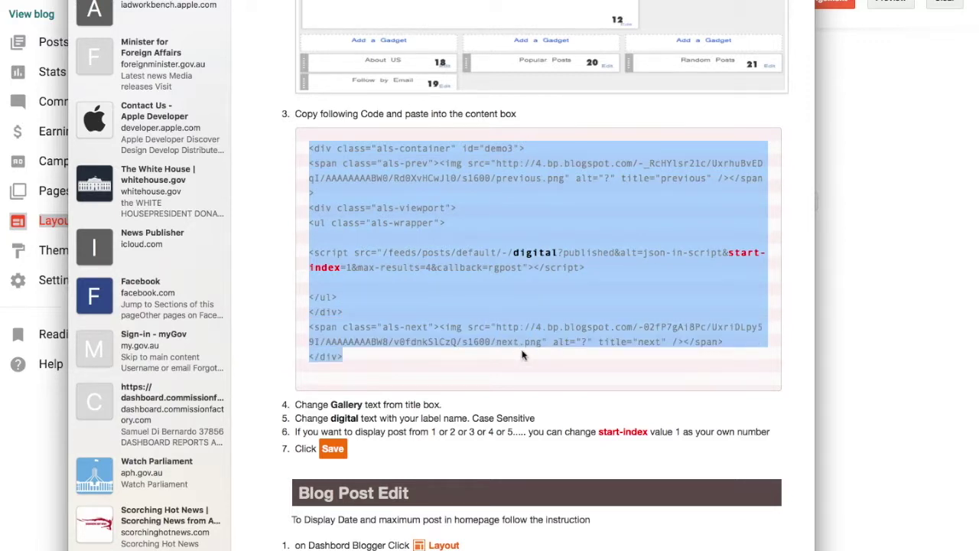
{"action": "right_click", "coordinate": [491, 177]}
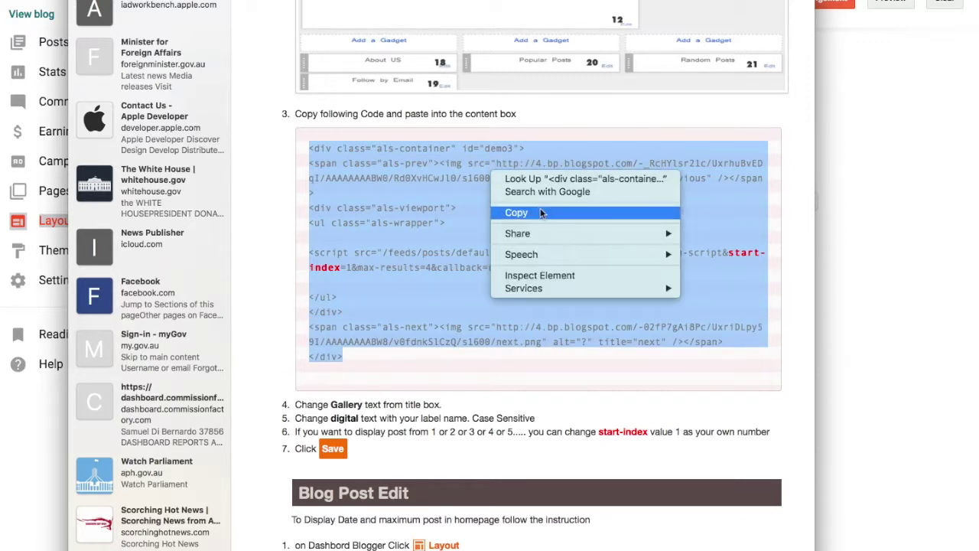
{"action": "left_click", "coordinate": [541, 213]}
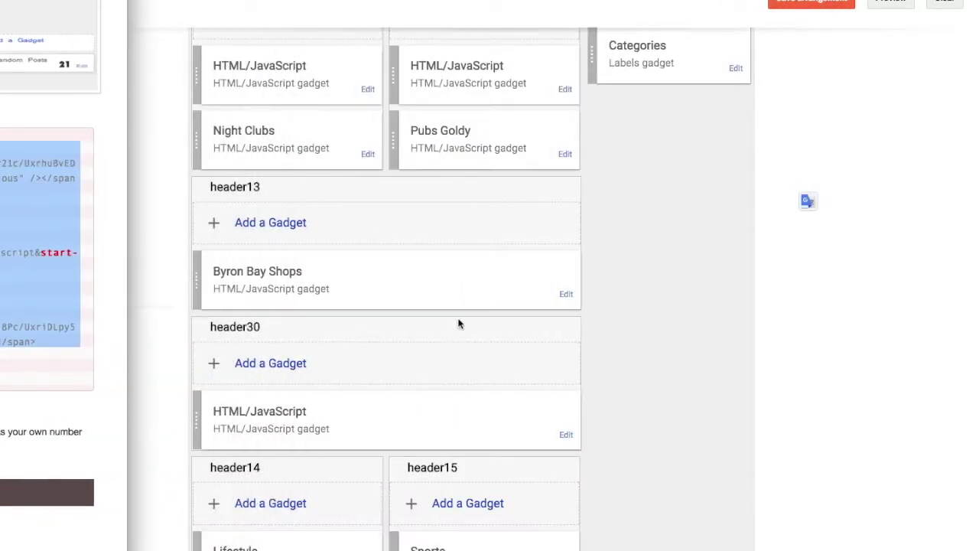
Open header16's Gallery gadget in the Blogger layout and paste the copied carousel code as its content.
{"action": "scroll", "coordinate": [484, 326], "scroll_direction": "down", "scroll_amount": 5}
{"action": "left_click", "coordinate": [565, 507]}
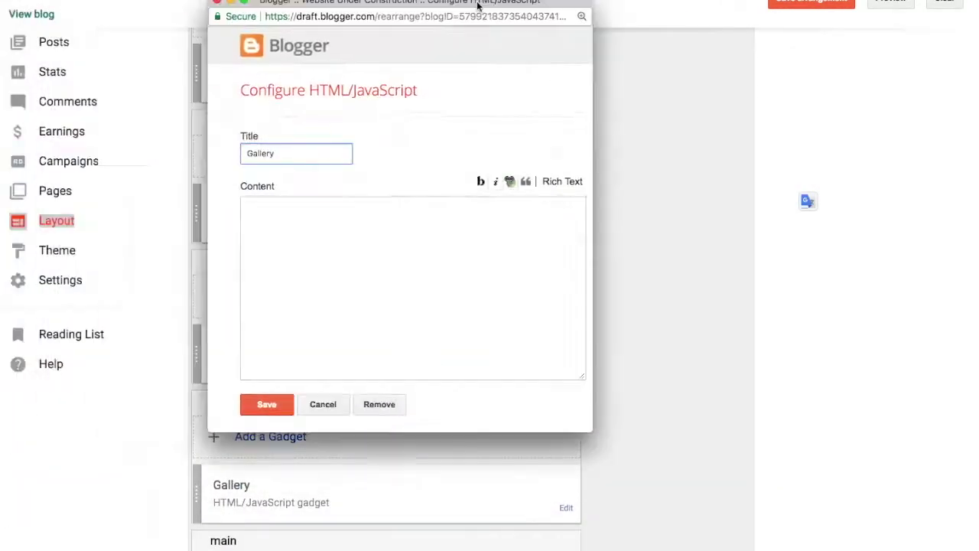
{"action": "left_click", "coordinate": [329, 221]}
{"action": "right_click", "coordinate": [330, 222]}
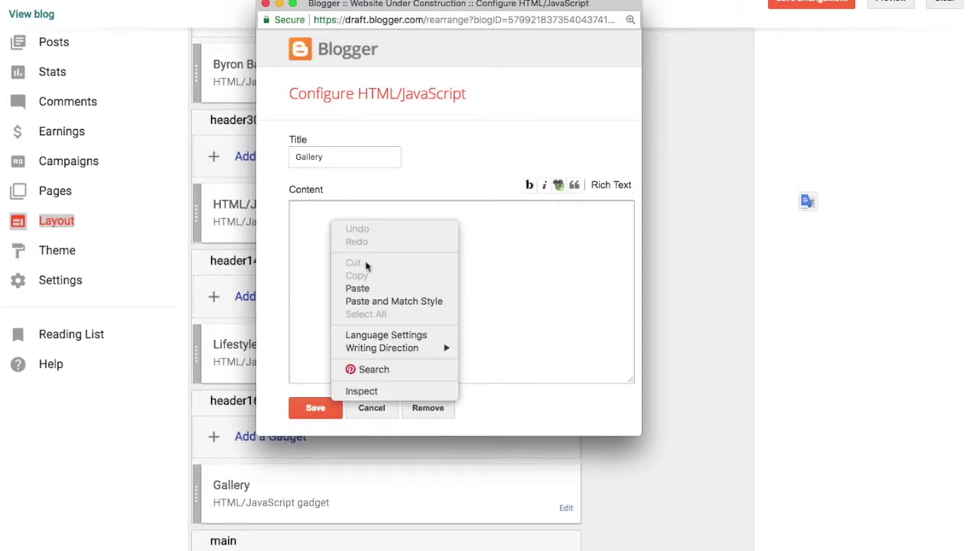
{"action": "left_click", "coordinate": [357, 288]}
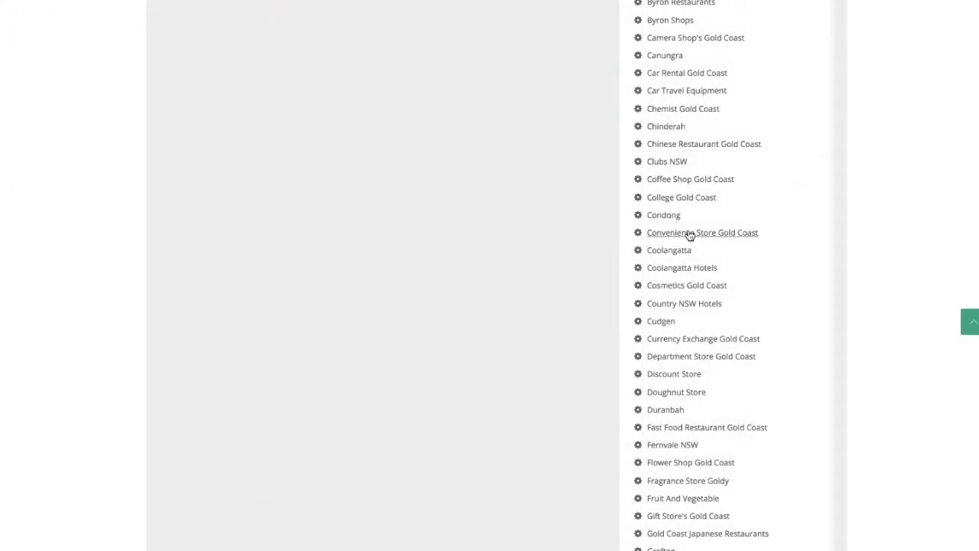
Open the "Convenience Store Gold Coast" category on the live blog and copy its name from the page heading.
{"action": "left_click", "coordinate": [690, 235]}
{"action": "scroll", "coordinate": [579, 267], "scroll_direction": "down", "scroll_amount": 4}
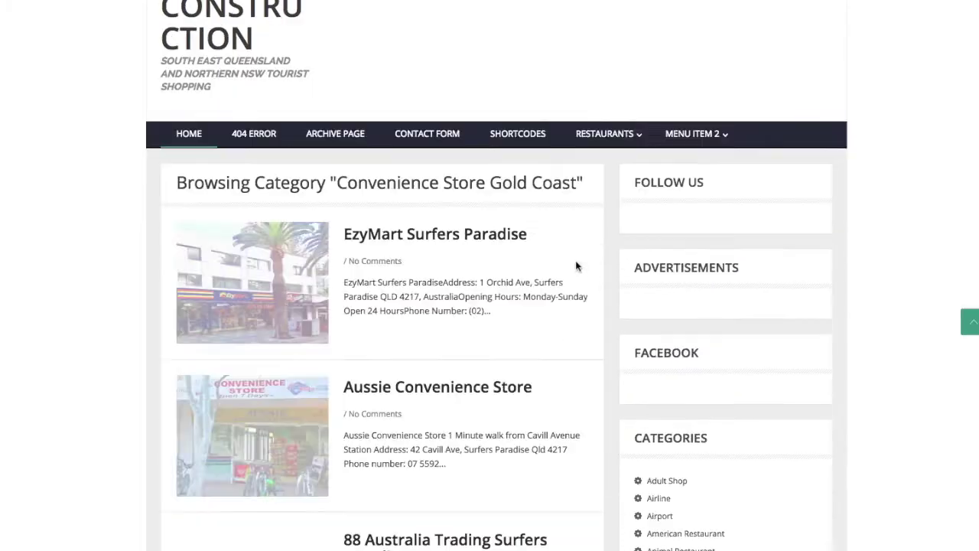
{"action": "scroll", "coordinate": [575, 260], "scroll_direction": "down", "scroll_amount": 6}
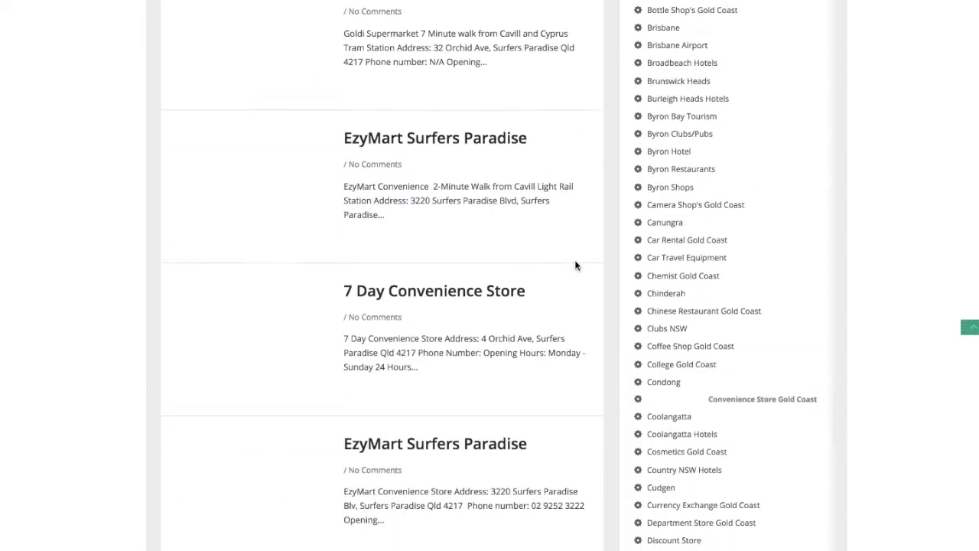
{"action": "scroll", "coordinate": [575, 259], "scroll_direction": "up", "scroll_amount": 6}
{"action": "scroll", "coordinate": [575, 265], "scroll_direction": "up", "scroll_amount": 4}
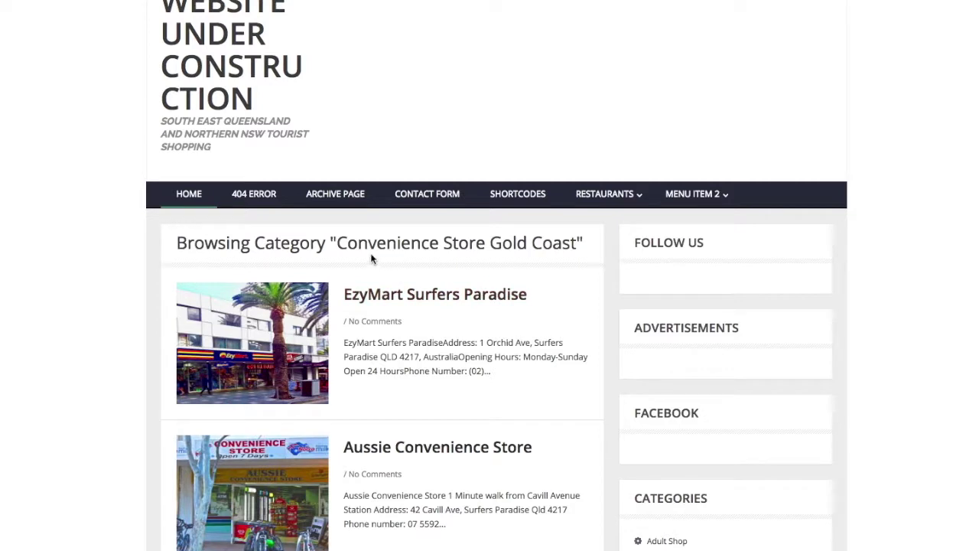
{"action": "left_click_drag", "start_coordinate": [337, 243], "coordinate": [579, 242]}
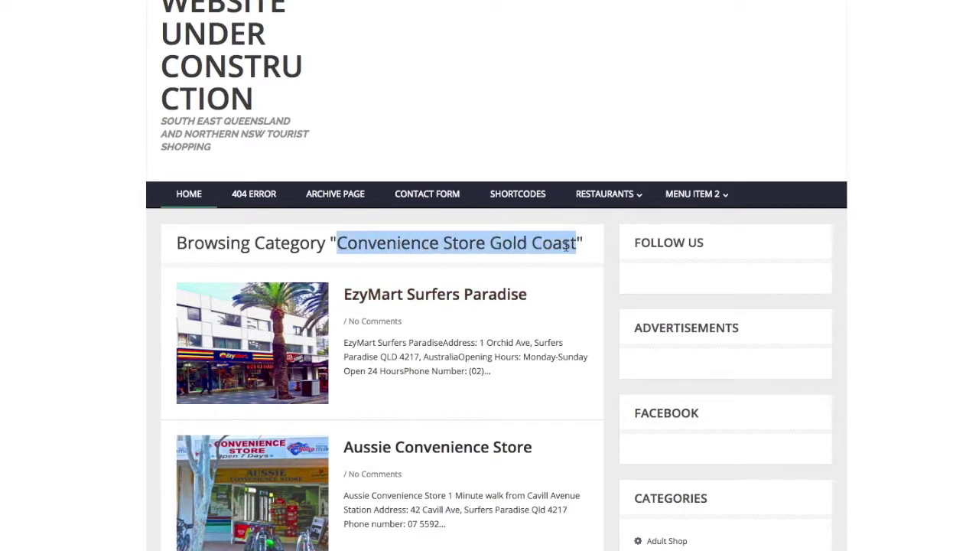
{"action": "right_click", "coordinate": [537, 245]}
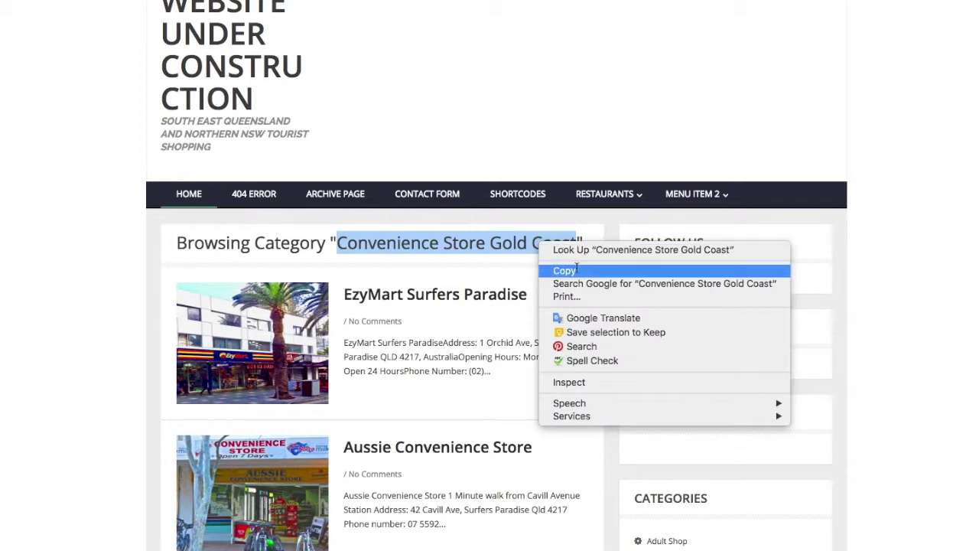
{"action": "left_click", "coordinate": [570, 269]}
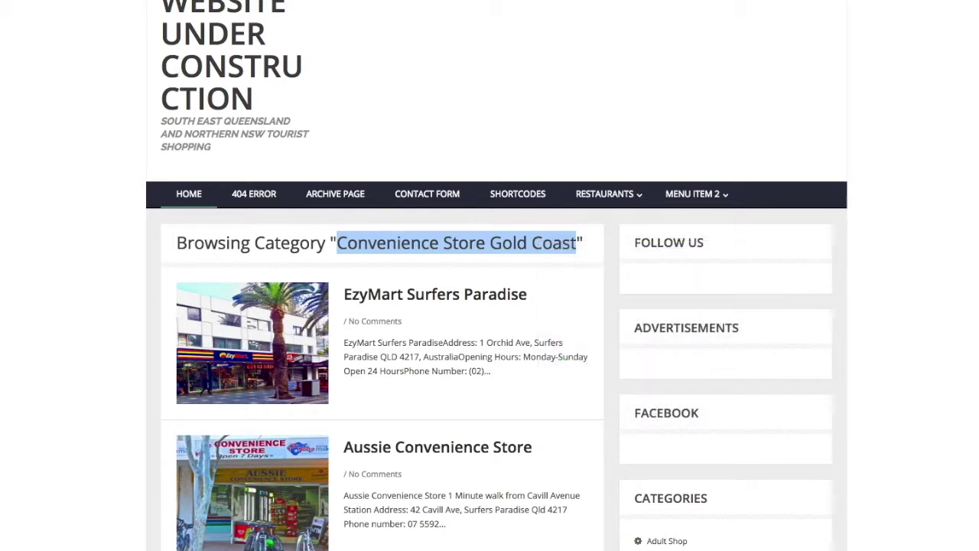
Replace "digital" in the Gallery gadget's script with the label "Convenience Store Gold Coast", then save the gadget and the layout arrangement.
{"action": "key", "text": "super+Tab"}
{"action": "left_click_drag", "start_coordinate": [39, 188], "coordinate": [635, 95]}
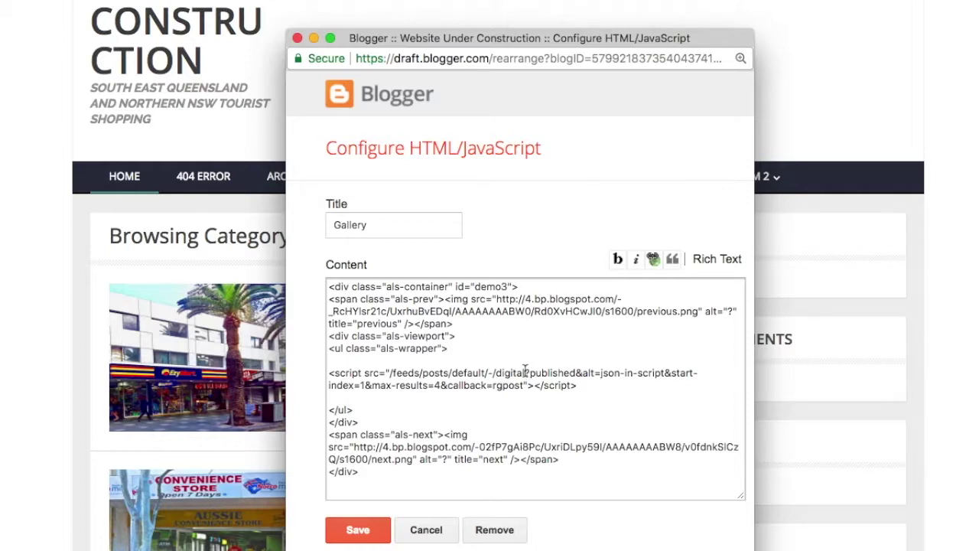
{"action": "left_click_drag", "start_coordinate": [526, 373], "coordinate": [508, 372]}
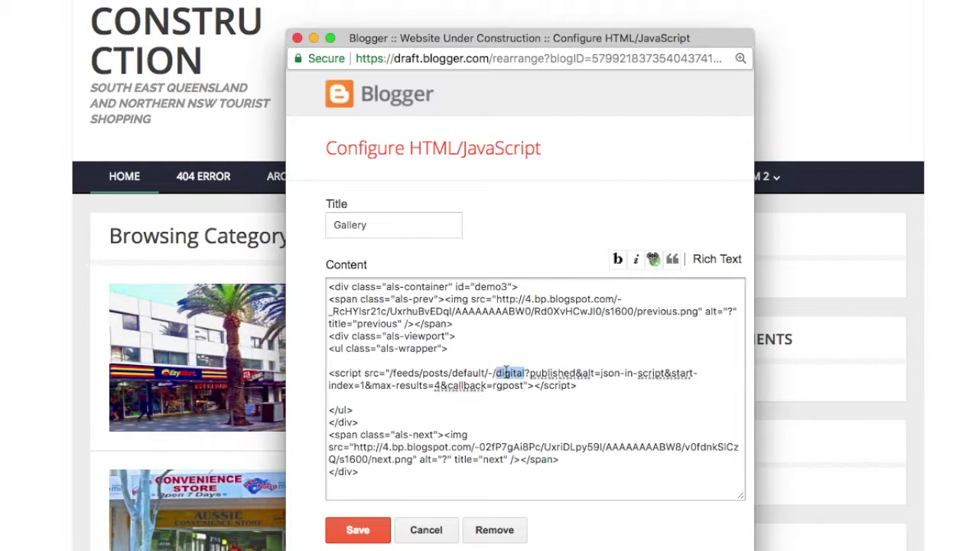
{"action": "right_click", "coordinate": [505, 372]}
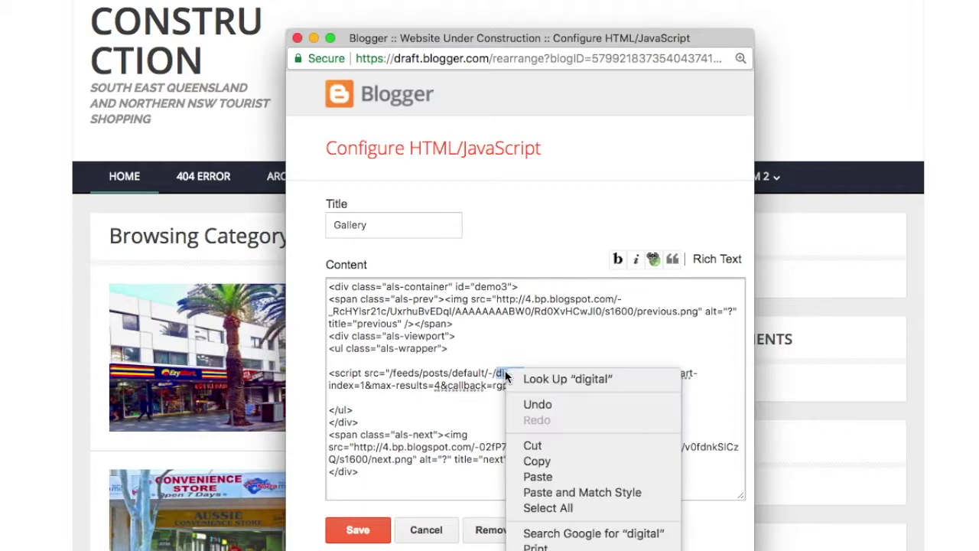
{"action": "left_click", "coordinate": [538, 477]}
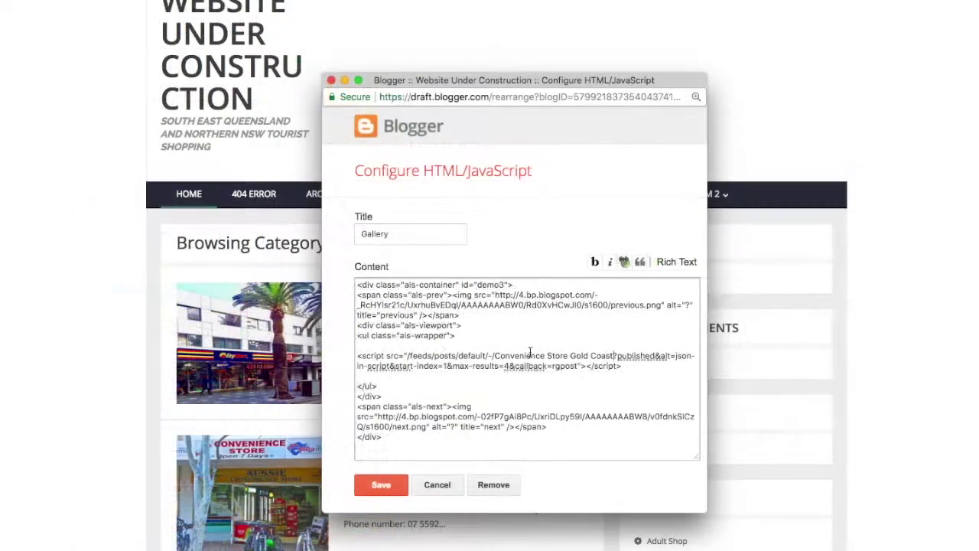
{"action": "left_click", "coordinate": [389, 485]}
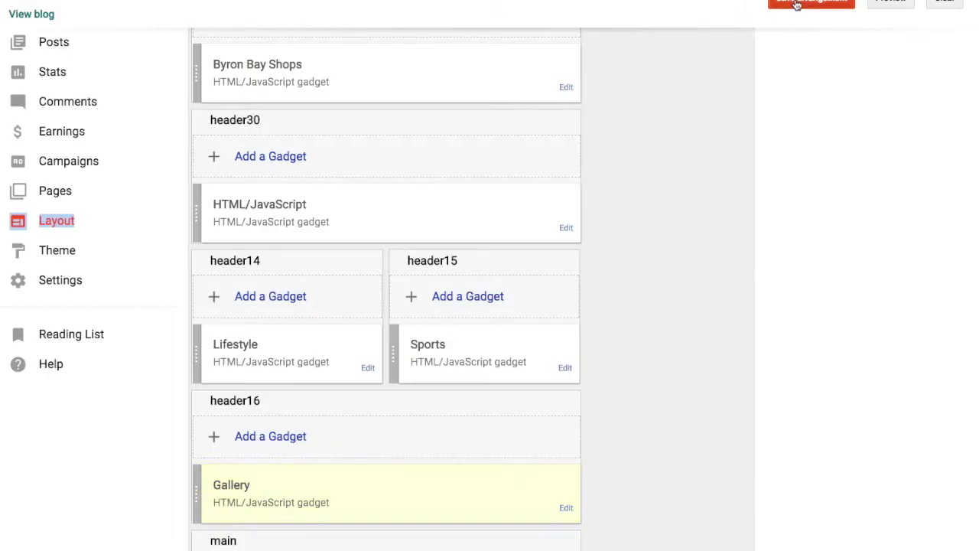
{"action": "left_click", "coordinate": [796, 2]}
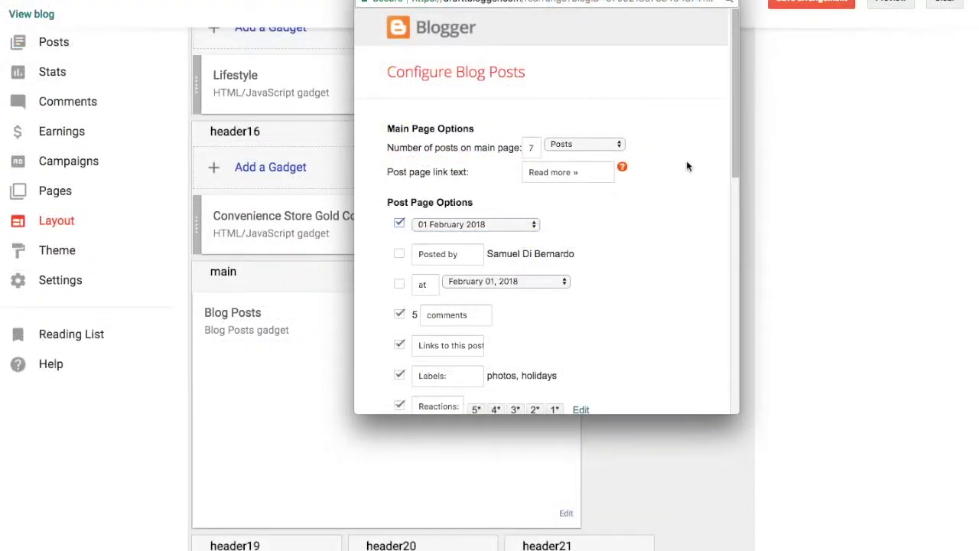
Turn on the "Posted by" author line in the Blog Posts gadget's post page options.
{"action": "scroll", "coordinate": [657, 273], "scroll_direction": "down", "scroll_amount": 3}
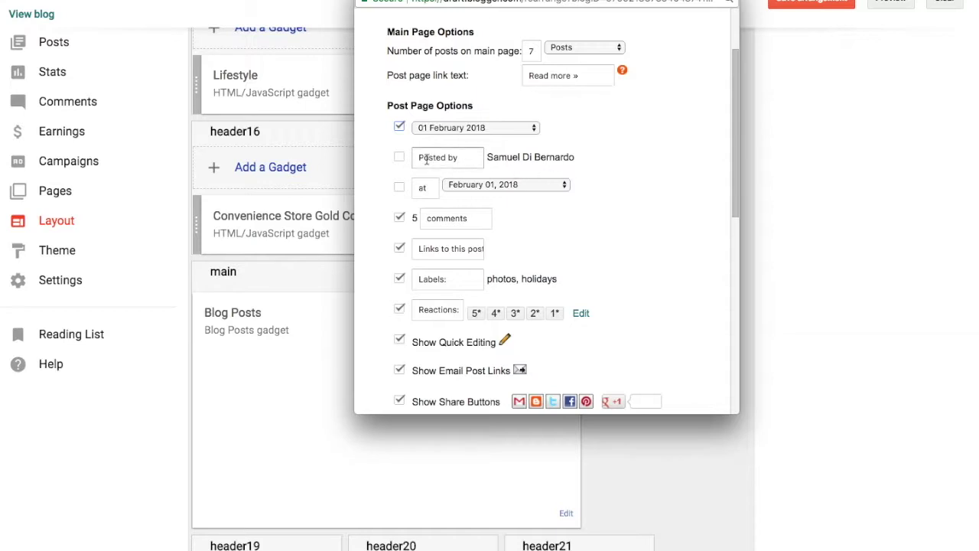
{"action": "left_click", "coordinate": [399, 157]}
{"action": "scroll", "coordinate": [599, 214], "scroll_direction": "down", "scroll_amount": 6}
{"action": "scroll", "coordinate": [638, 221], "scroll_direction": "down", "scroll_amount": 3}
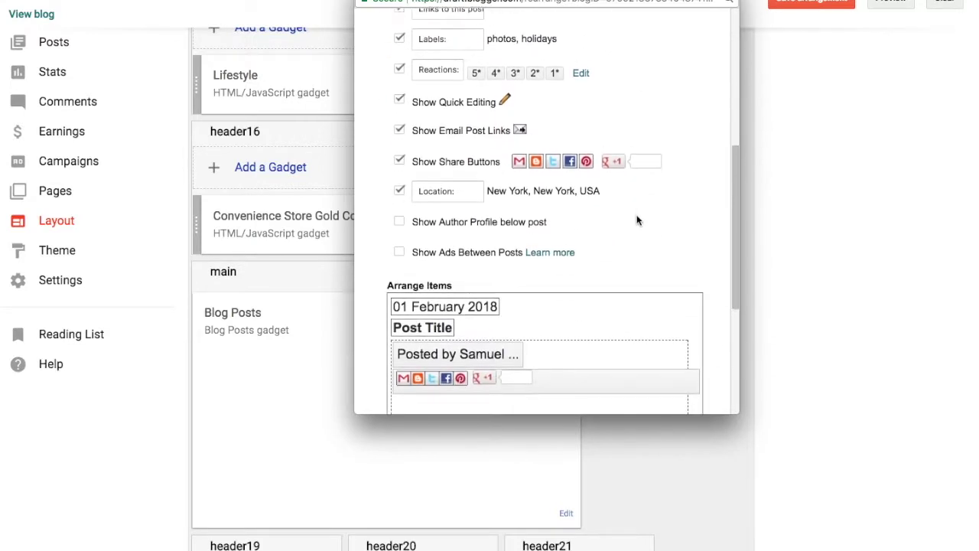
{"action": "scroll", "coordinate": [637, 220], "scroll_direction": "down", "scroll_amount": 1}
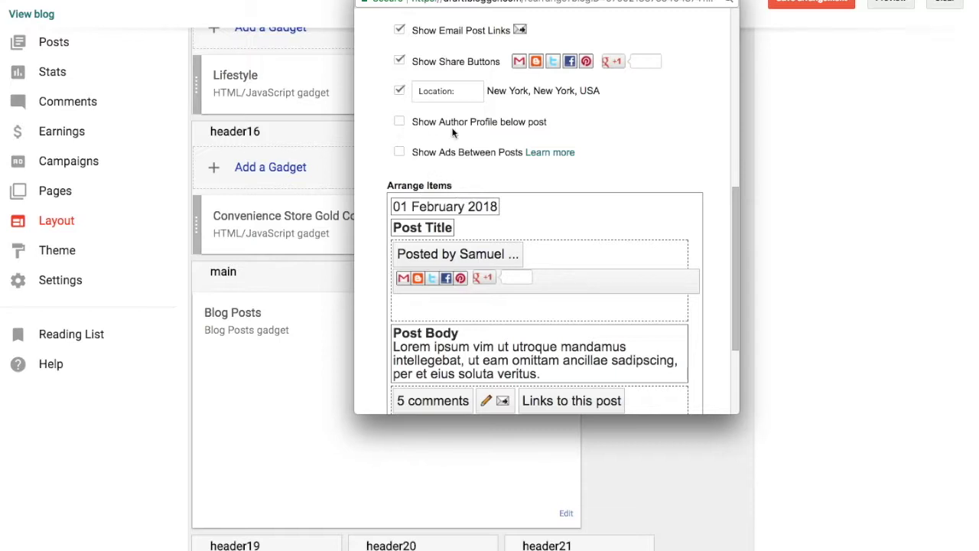
Turn off the Reactions option in the Blog Posts gadget's post page options.
{"action": "scroll", "coordinate": [628, 173], "scroll_direction": "up", "scroll_amount": 3}
{"action": "scroll", "coordinate": [628, 176], "scroll_direction": "up", "scroll_amount": 2}
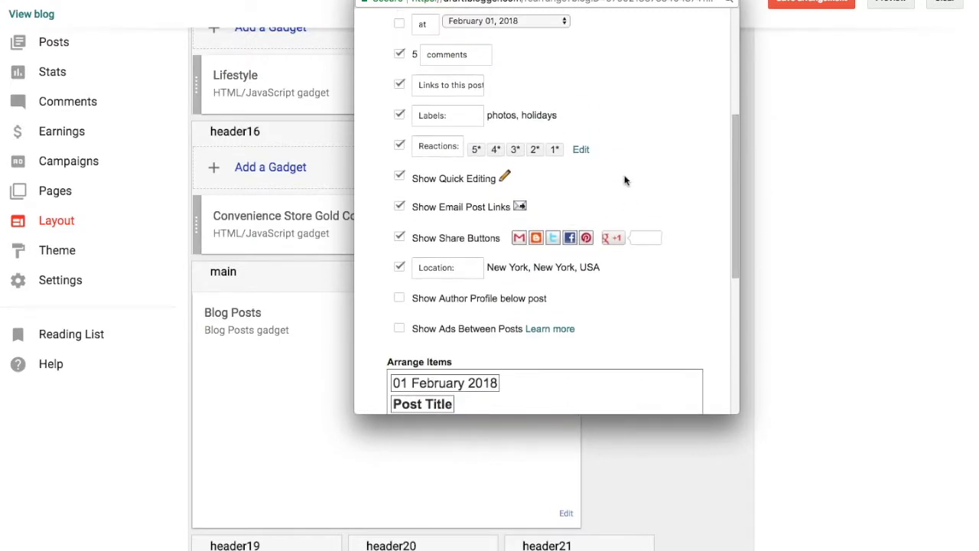
{"action": "left_click", "coordinate": [400, 148]}
{"action": "scroll", "coordinate": [679, 229], "scroll_direction": "down", "scroll_amount": 1}
{"action": "scroll", "coordinate": [680, 233], "scroll_direction": "down", "scroll_amount": 3}
{"action": "scroll", "coordinate": [679, 232], "scroll_direction": "up", "scroll_amount": 5}
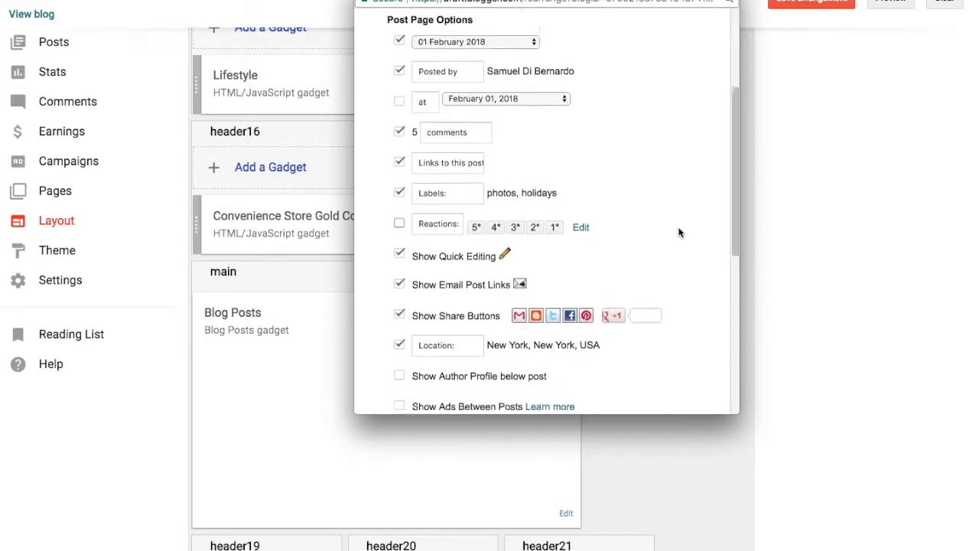
{"action": "scroll", "coordinate": [680, 233], "scroll_direction": "up", "scroll_amount": 2}
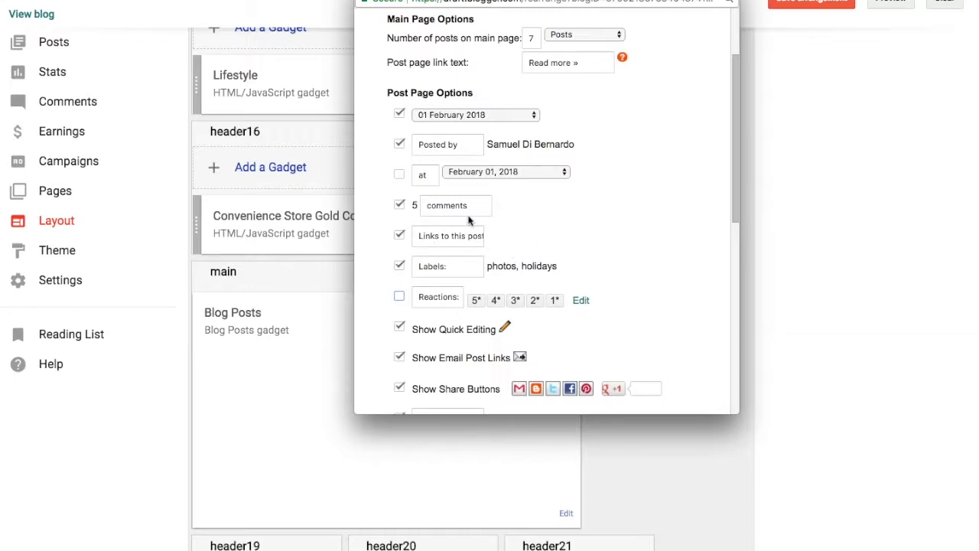
Check the Arrange Items preview in the Blog Posts gadget and save the gadget's settings.
{"action": "scroll", "coordinate": [548, 211], "scroll_direction": "down", "scroll_amount": 5}
{"action": "scroll", "coordinate": [548, 211], "scroll_direction": "down", "scroll_amount": 4}
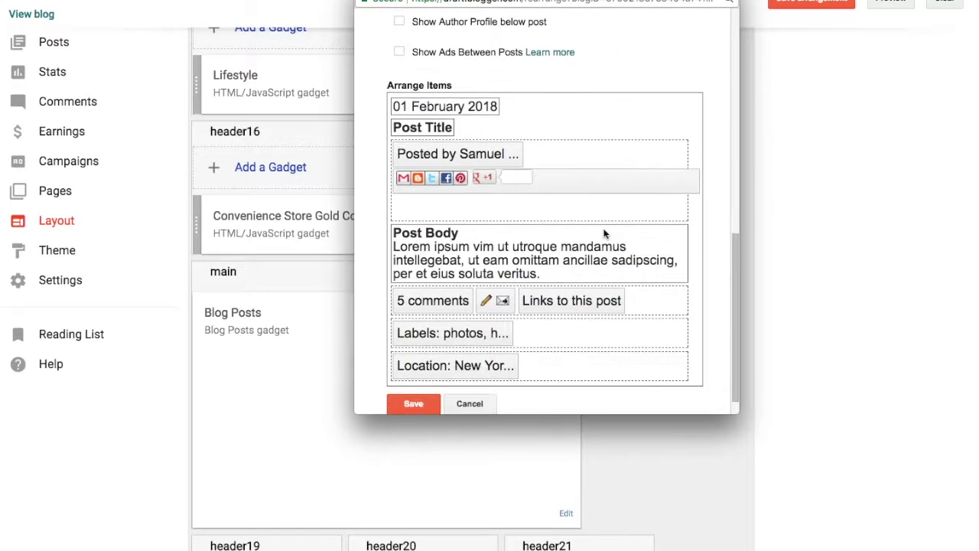
{"action": "scroll", "coordinate": [494, 136], "scroll_direction": "up", "scroll_amount": 2}
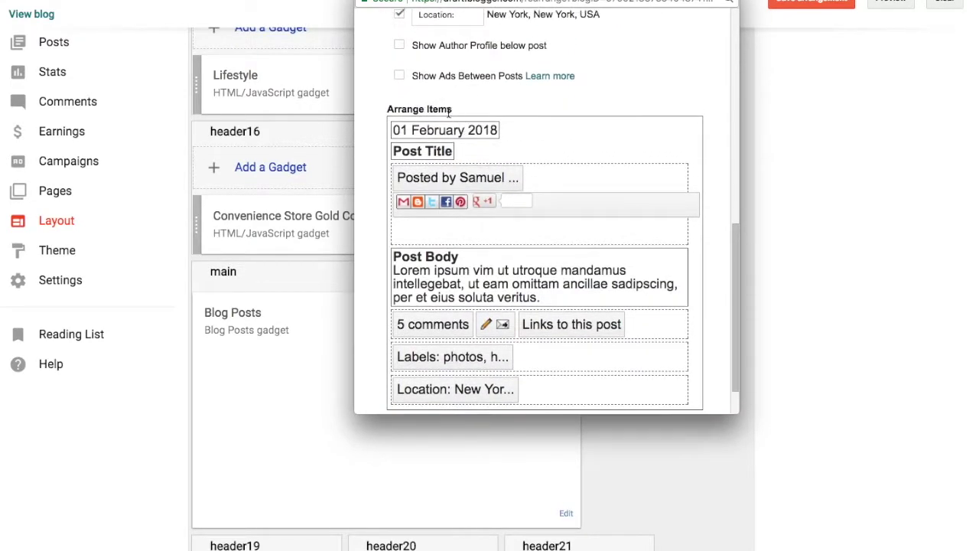
{"action": "scroll", "coordinate": [502, 177], "scroll_direction": "down", "scroll_amount": 2}
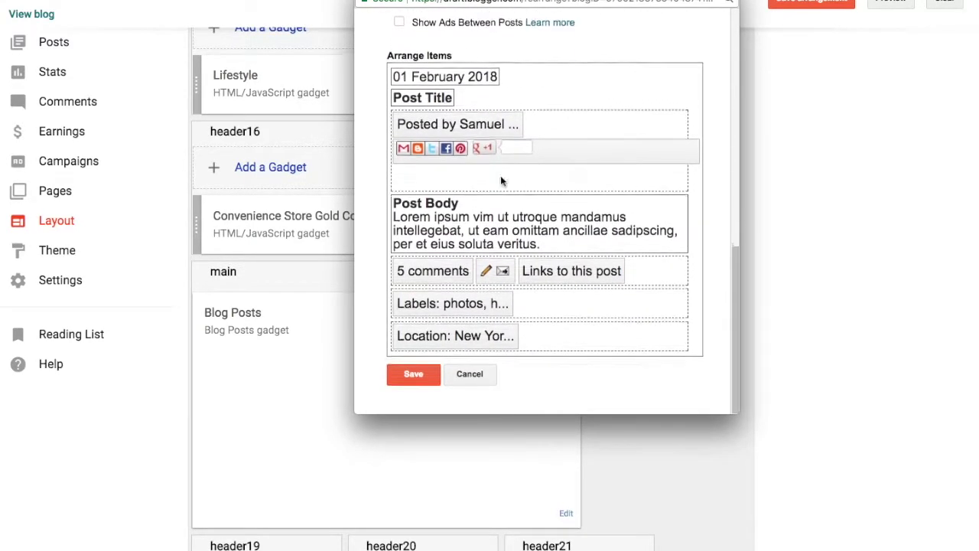
{"action": "left_click", "coordinate": [416, 377]}
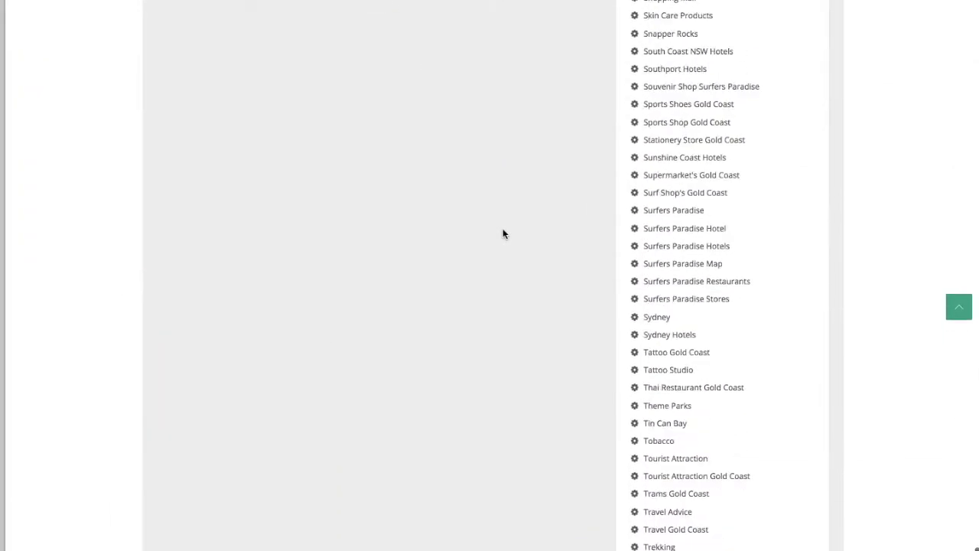
Look over the live blog's home page from the header and slider through the sections below.
{"action": "scroll", "coordinate": [502, 233], "scroll_direction": "up", "scroll_amount": 15}
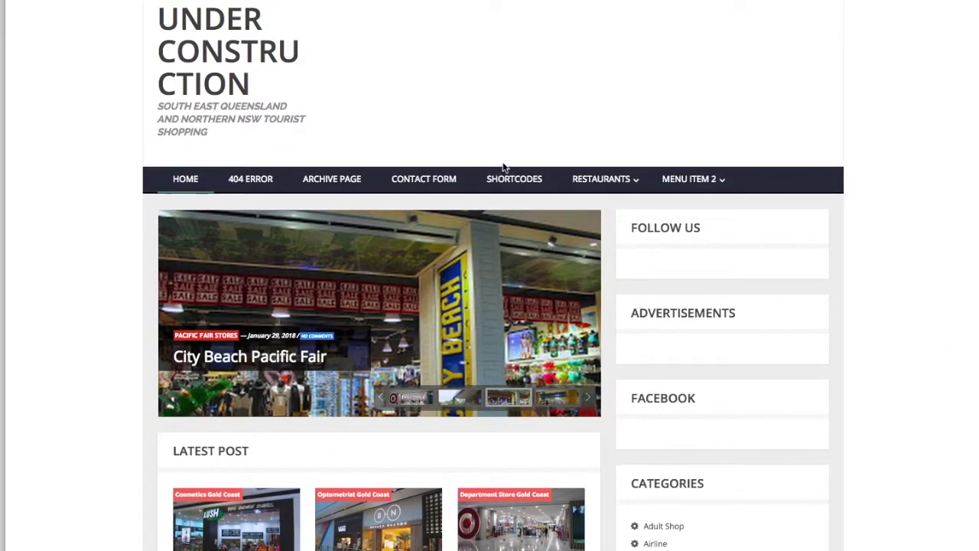
{"action": "scroll", "coordinate": [502, 165], "scroll_direction": "down", "scroll_amount": 8}
{"action": "scroll", "coordinate": [503, 168], "scroll_direction": "up", "scroll_amount": 8}
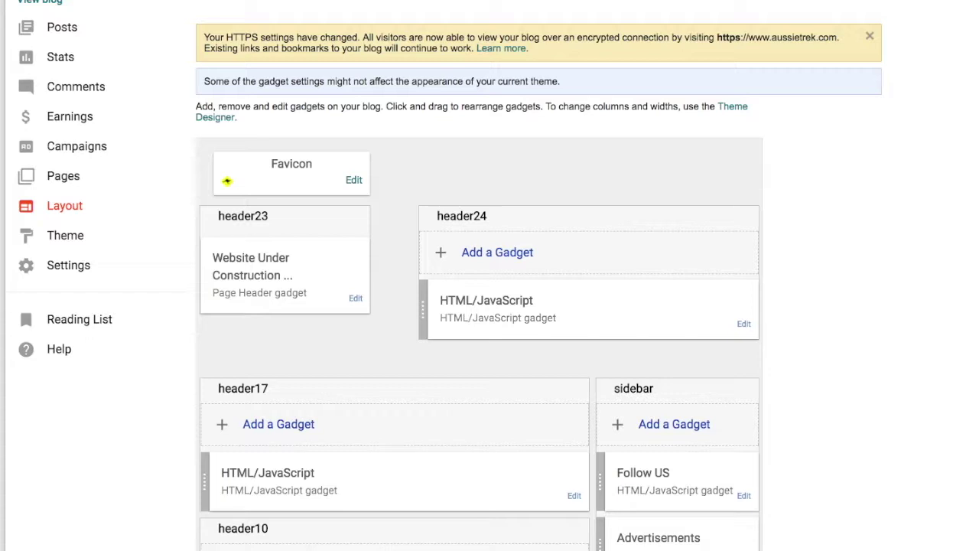
Set the header gadget's blog title to "Aussietrek", enable Shrink to fit and choose to have the description placed after the image.
{"action": "left_click_drag", "start_coordinate": [473, 251], "coordinate": [305, 242]}
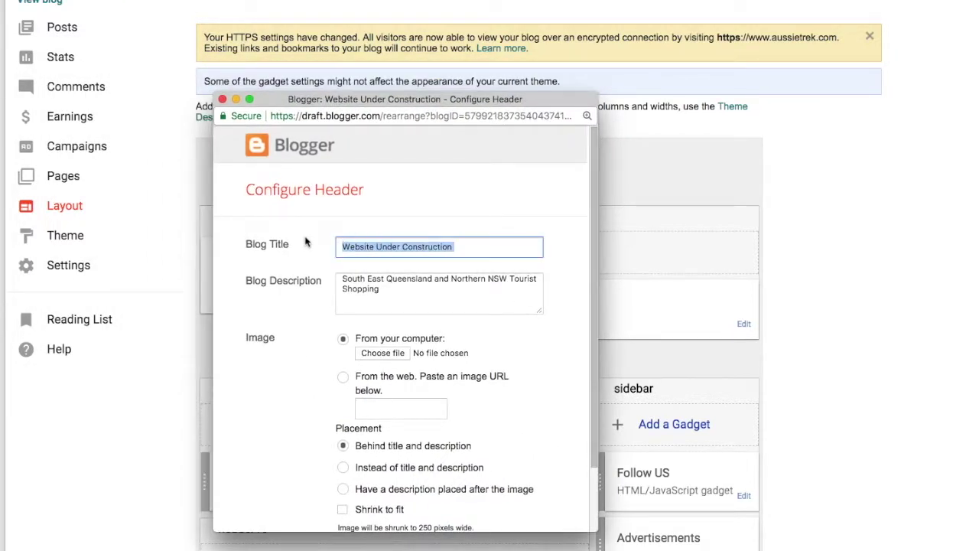
{"action": "key", "text": "BackSpace"}
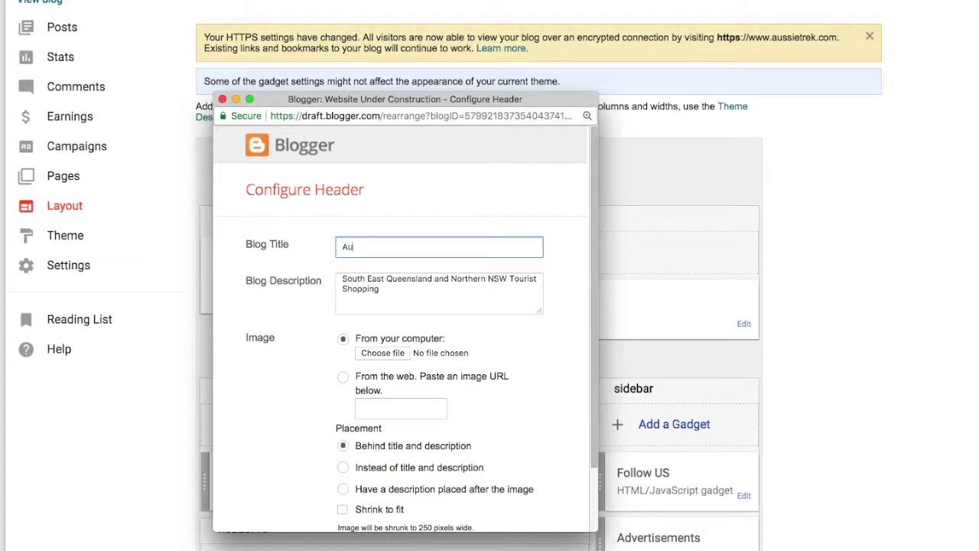
{"action": "type", "text": "Aussietrek"}
{"action": "scroll", "coordinate": [343, 417], "scroll_direction": "down", "scroll_amount": 2}
{"action": "left_click", "coordinate": [342, 433]}
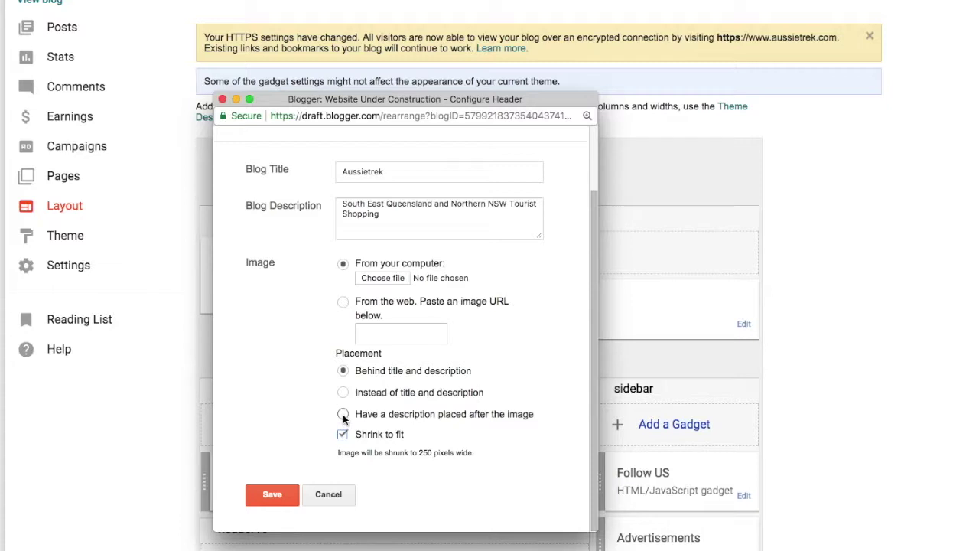
{"action": "left_click", "coordinate": [342, 414]}
Upload "Aussietrek Logo.jpg" from the Desktop as the header image and save the header gadget.
{"action": "left_click", "coordinate": [378, 281]}
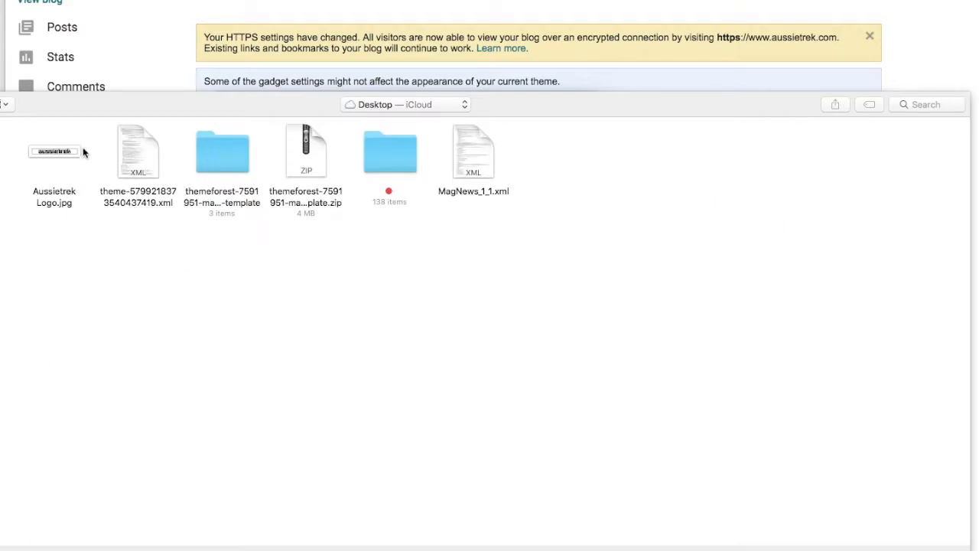
{"action": "left_click", "coordinate": [64, 155]}
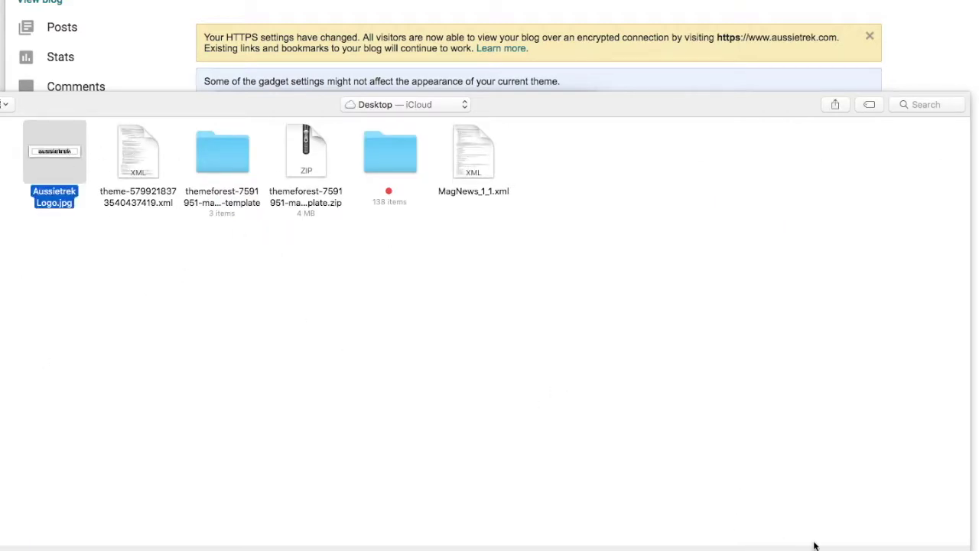
{"action": "left_click", "coordinate": [909, 548]}
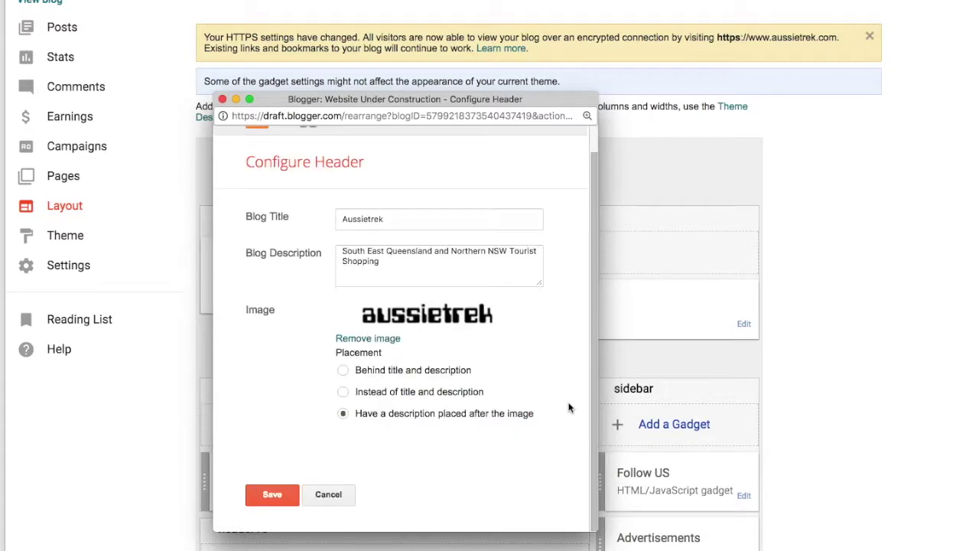
{"action": "left_click", "coordinate": [279, 498]}
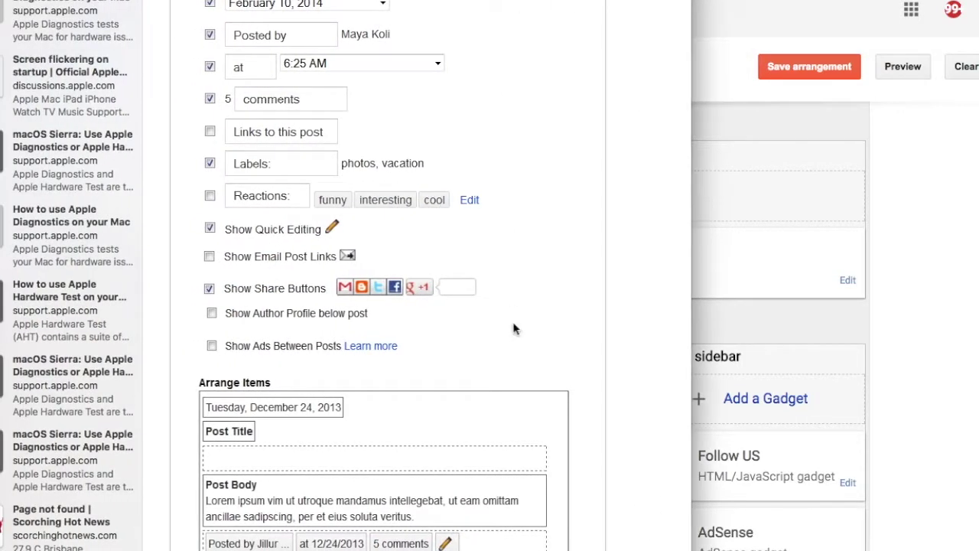
Read the template documentation from the Blog Posts arrangement through the Sidebar Social Share Widget code.
{"action": "scroll", "coordinate": [516, 328], "scroll_direction": "down", "scroll_amount": 4}
{"action": "scroll", "coordinate": [505, 338], "scroll_direction": "down", "scroll_amount": 1}
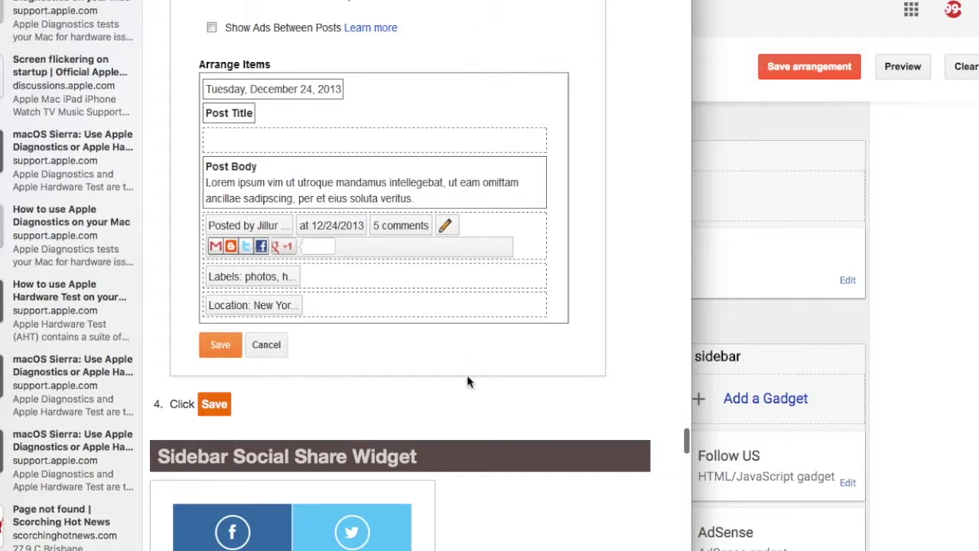
{"action": "scroll", "coordinate": [469, 382], "scroll_direction": "down", "scroll_amount": 15}
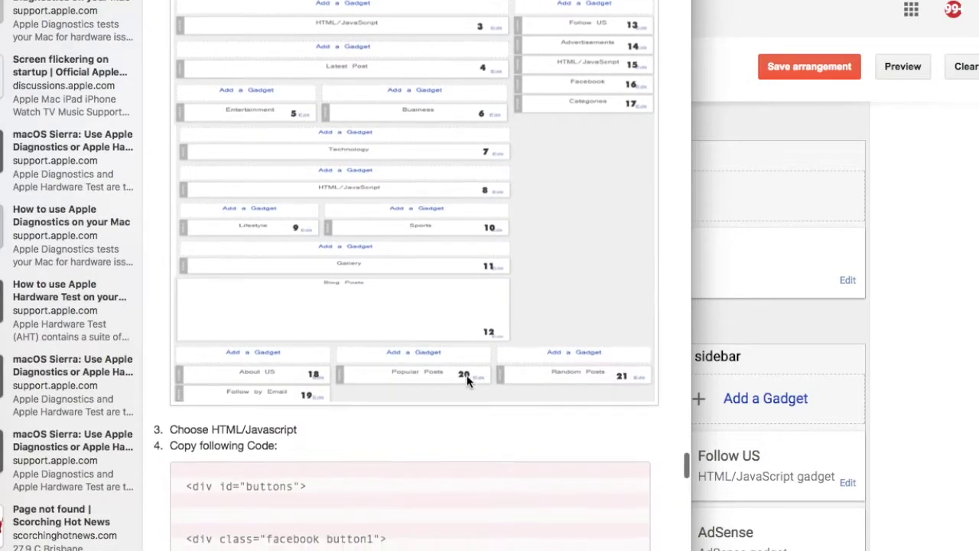
{"action": "scroll", "coordinate": [466, 375], "scroll_direction": "down", "scroll_amount": 6}
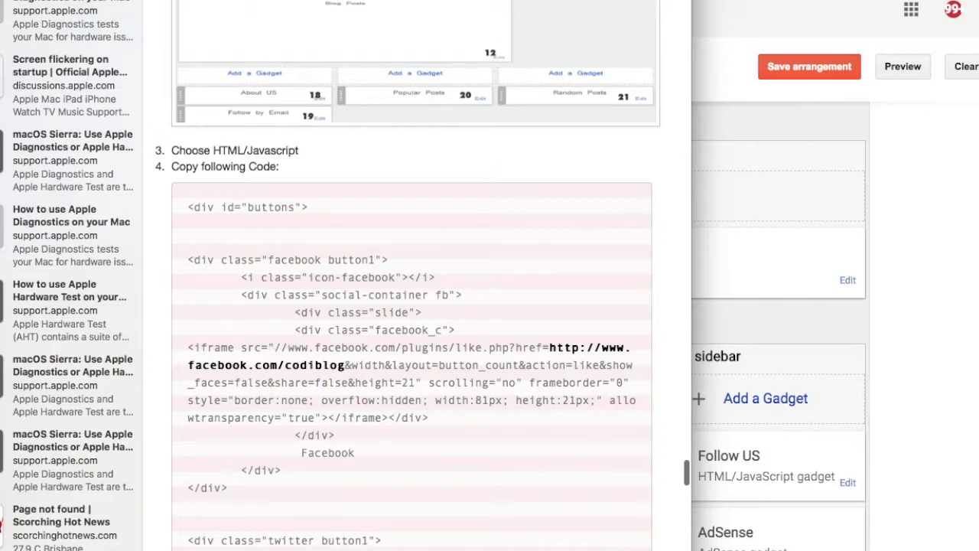
{"action": "left_click_drag", "start_coordinate": [715, 2], "coordinate": [536, 1]}
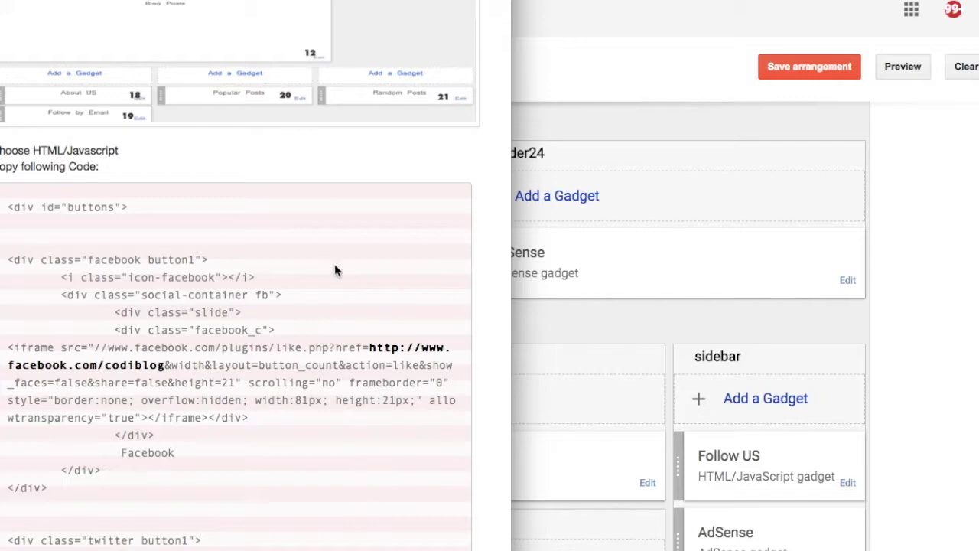
{"action": "left_click_drag", "start_coordinate": [368, 3], "coordinate": [488, 3]}
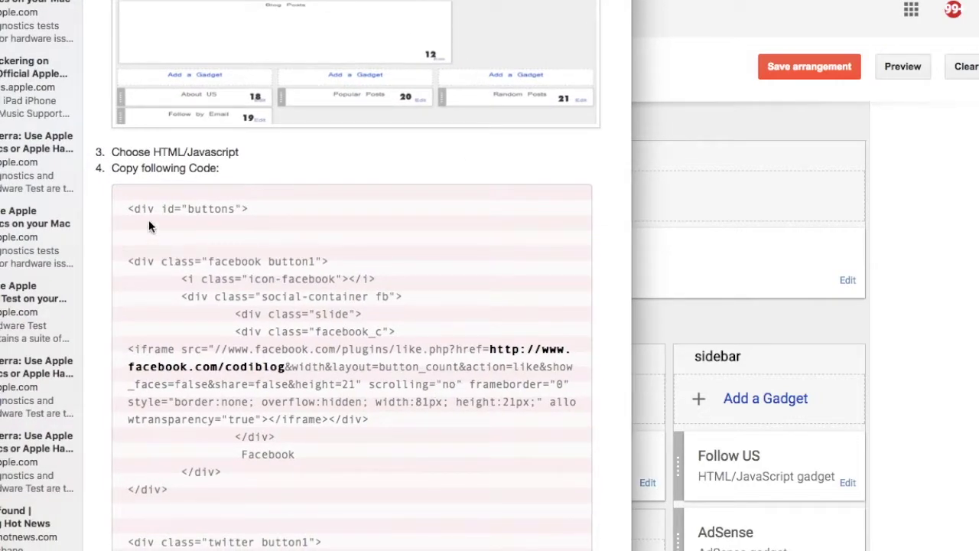
{"action": "scroll", "coordinate": [352, 275], "scroll_direction": "down", "scroll_amount": 5}
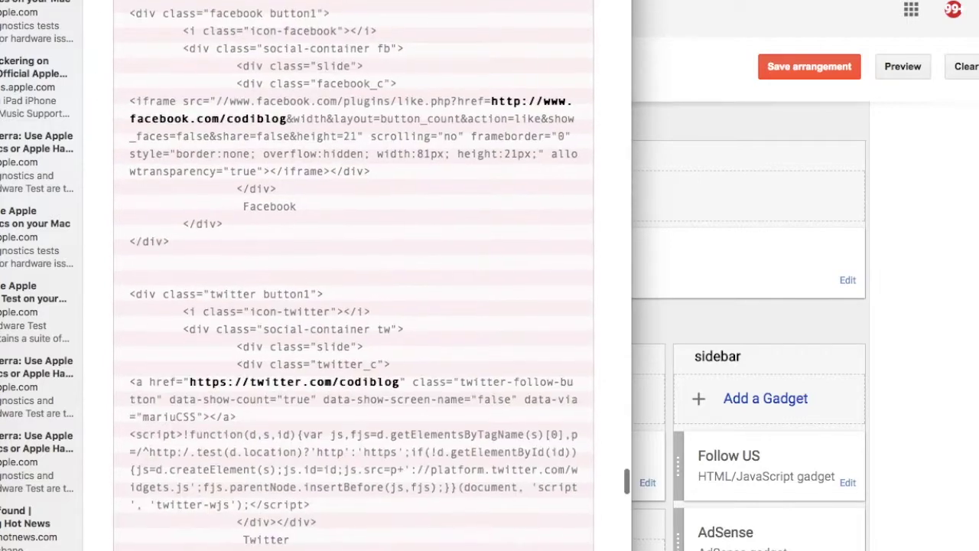
Open the sidebar's Follow US gadget, enlarge its content box and examine the Facebook, Twitter and Google+ link code.
{"action": "left_click", "coordinate": [849, 485]}
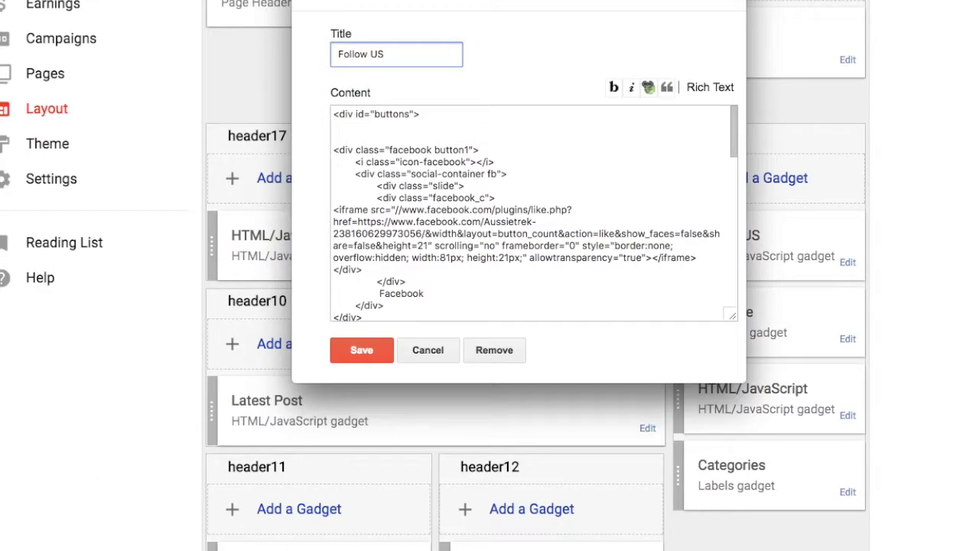
{"action": "left_click_drag", "start_coordinate": [744, 380], "coordinate": [872, 526]}
{"action": "left_click_drag", "start_coordinate": [732, 320], "coordinate": [777, 546]}
{"action": "left_click", "coordinate": [666, 417]}
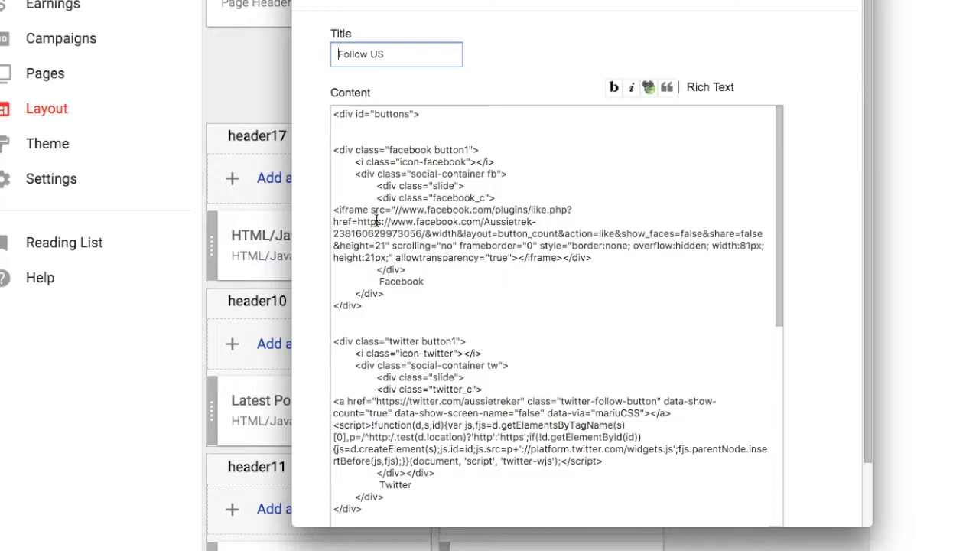
{"action": "left_click_drag", "start_coordinate": [353, 221], "coordinate": [424, 233]}
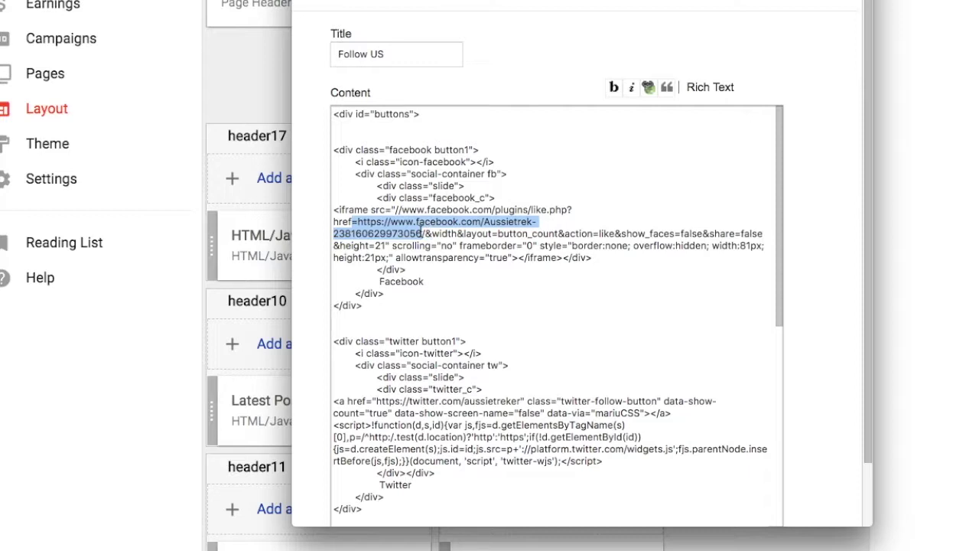
{"action": "scroll", "coordinate": [586, 285], "scroll_direction": "down", "scroll_amount": 5}
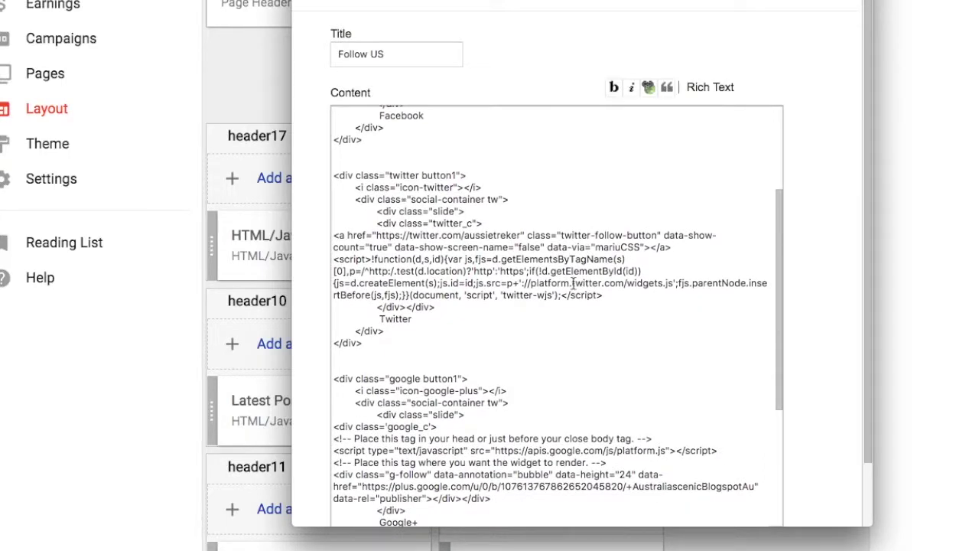
{"action": "scroll", "coordinate": [573, 283], "scroll_direction": "down", "scroll_amount": 1}
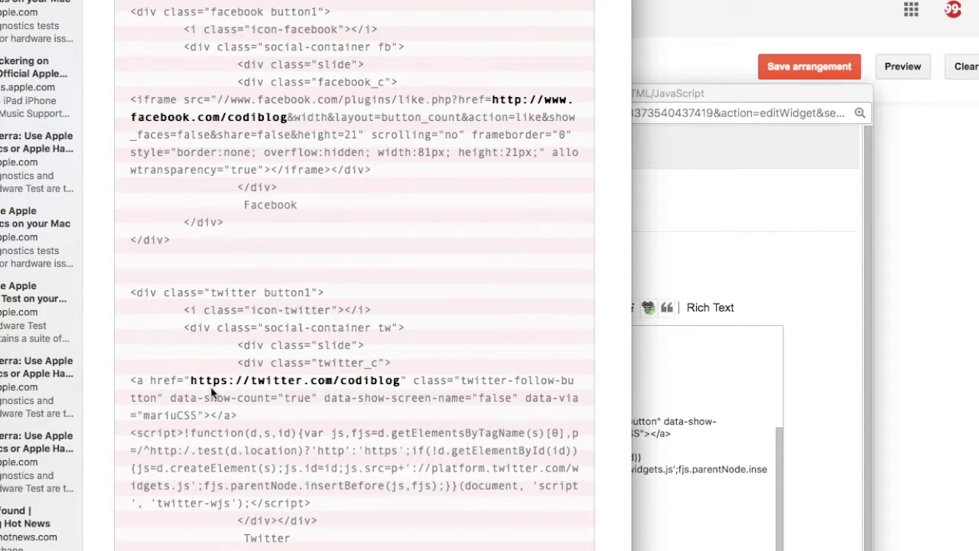
Examine the placeholder Twitter and Google+ links in the documentation's social share widget code.
{"action": "left_click_drag", "start_coordinate": [190, 380], "coordinate": [399, 382]}
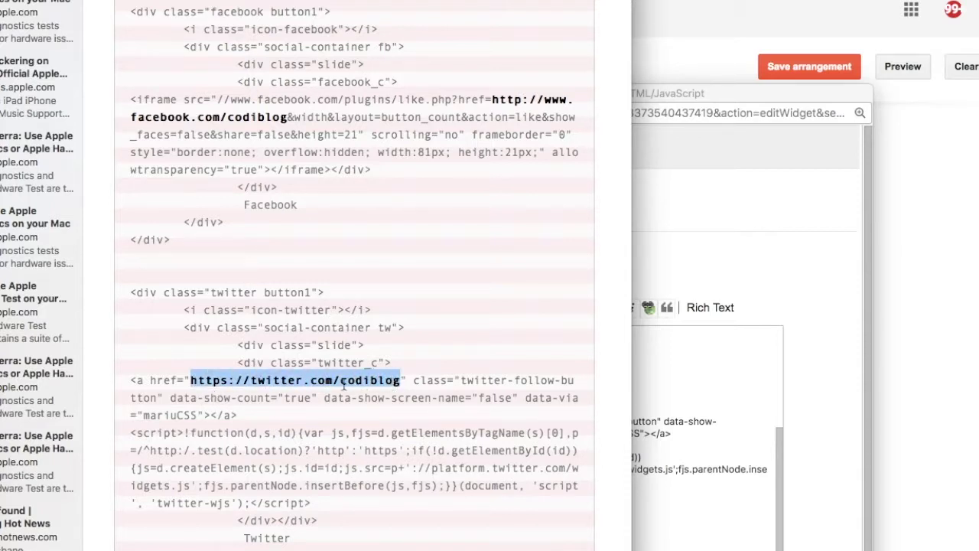
{"action": "scroll", "coordinate": [380, 545], "scroll_direction": "down", "scroll_amount": 5}
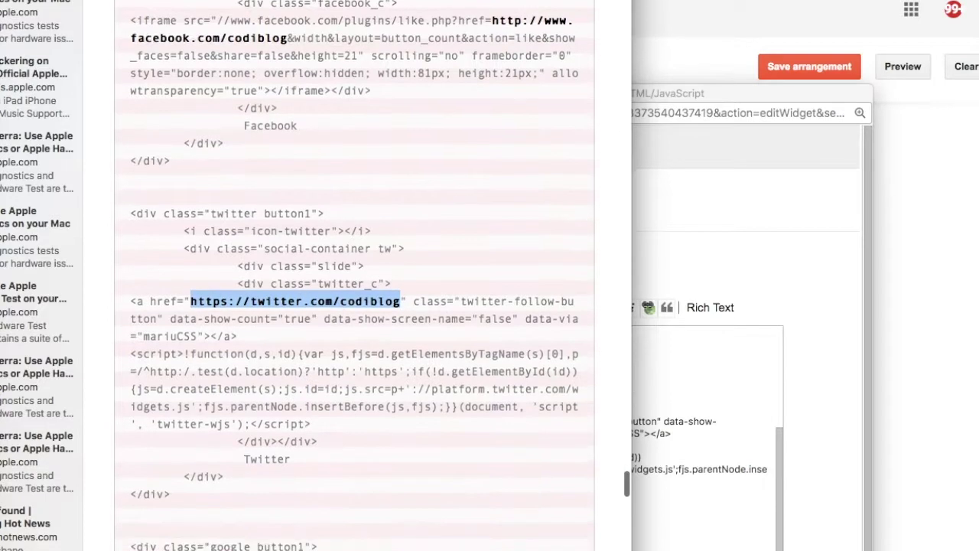
{"action": "scroll", "coordinate": [354, 275], "scroll_direction": "down", "scroll_amount": 5}
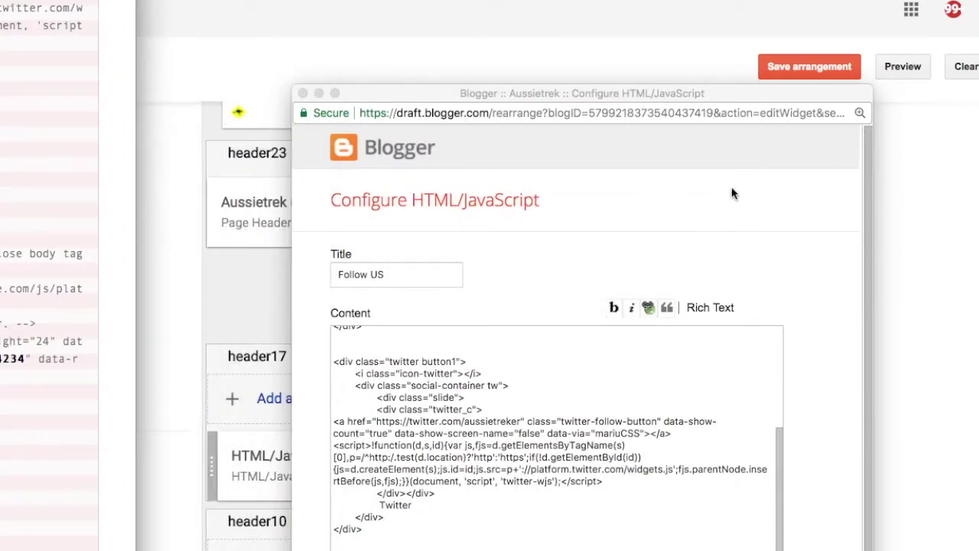
Close the Follow US gadget's editor without changes and save the layout arrangement.
{"action": "left_click", "coordinate": [730, 193]}
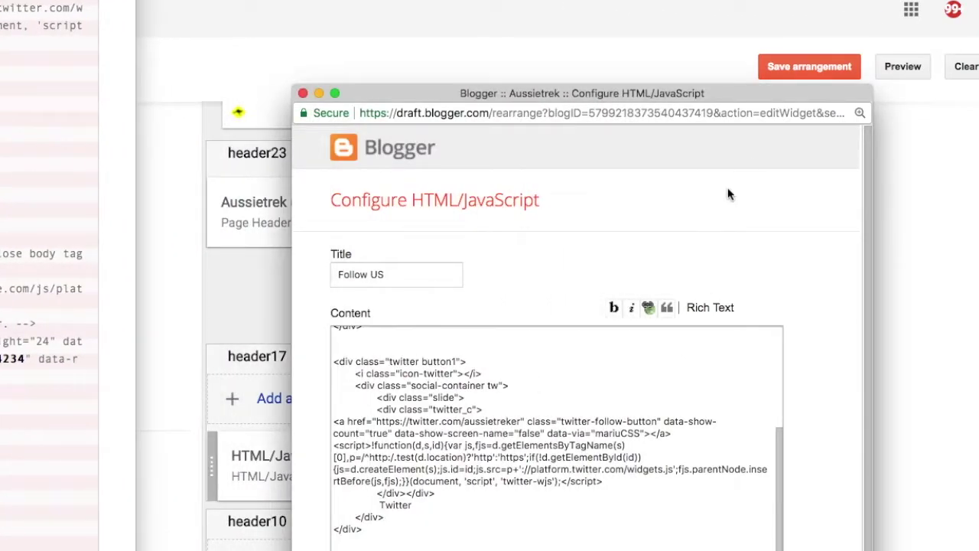
{"action": "left_click", "coordinate": [303, 93]}
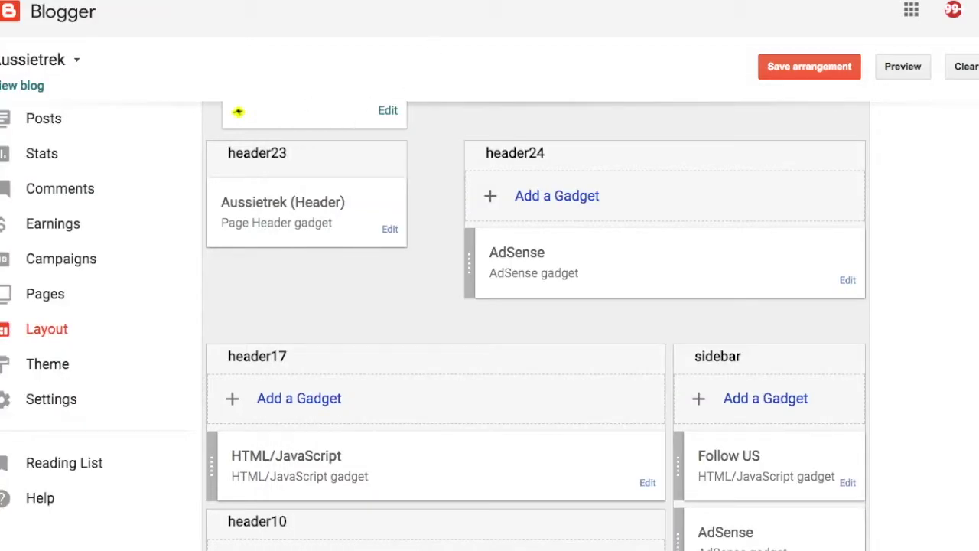
{"action": "left_click", "coordinate": [809, 67]}
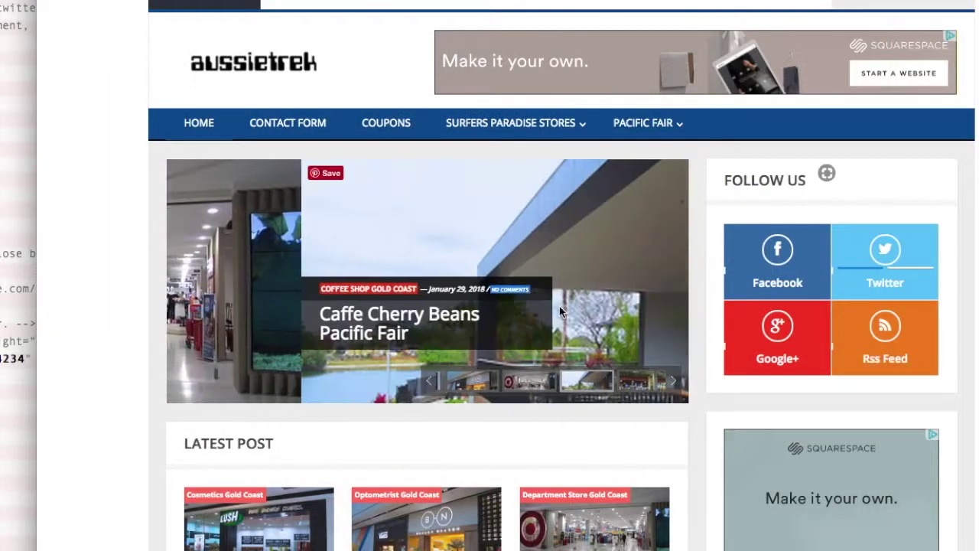
Review the template documentation from the end of the social share widget code through the Sidebar ADS instructions.
{"action": "scroll", "coordinate": [561, 312], "scroll_direction": "down", "scroll_amount": 3}
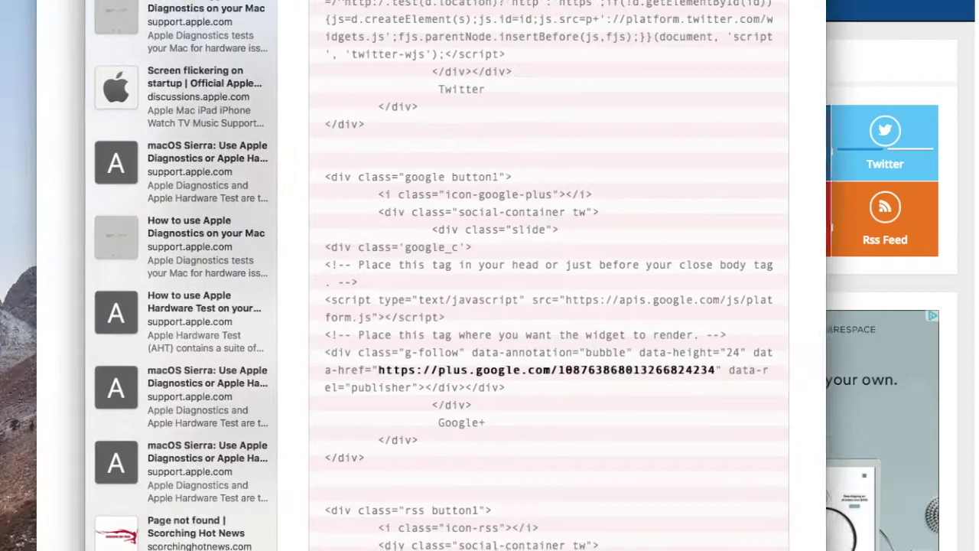
{"action": "scroll", "coordinate": [628, 278], "scroll_direction": "down", "scroll_amount": 10}
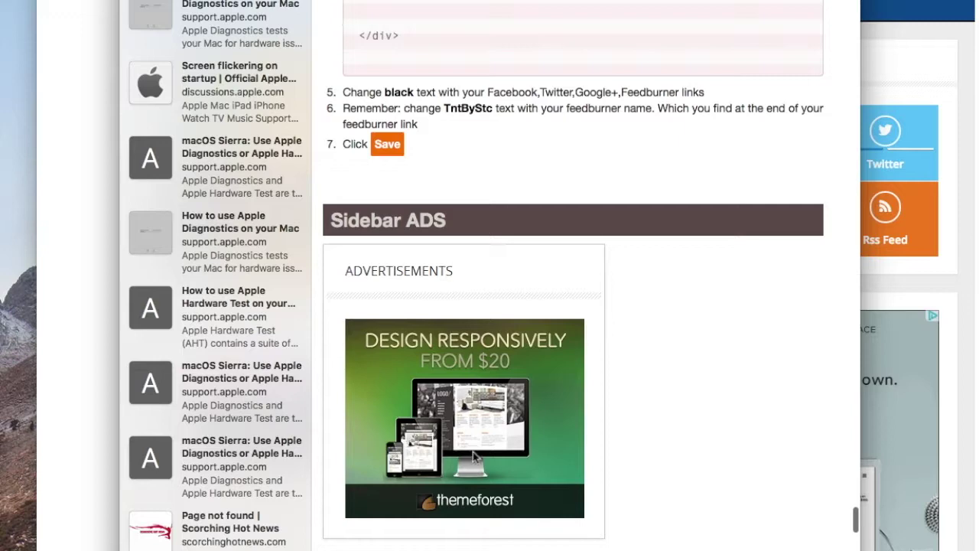
{"action": "scroll", "coordinate": [468, 407], "scroll_direction": "down", "scroll_amount": 5}
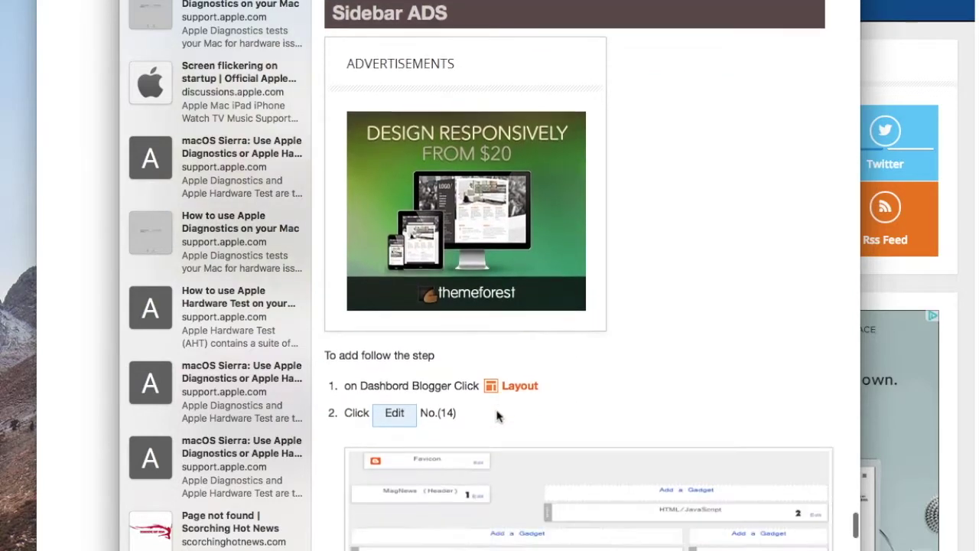
{"action": "scroll", "coordinate": [498, 415], "scroll_direction": "down", "scroll_amount": 10}
{"action": "scroll", "coordinate": [498, 415], "scroll_direction": "up", "scroll_amount": 9}
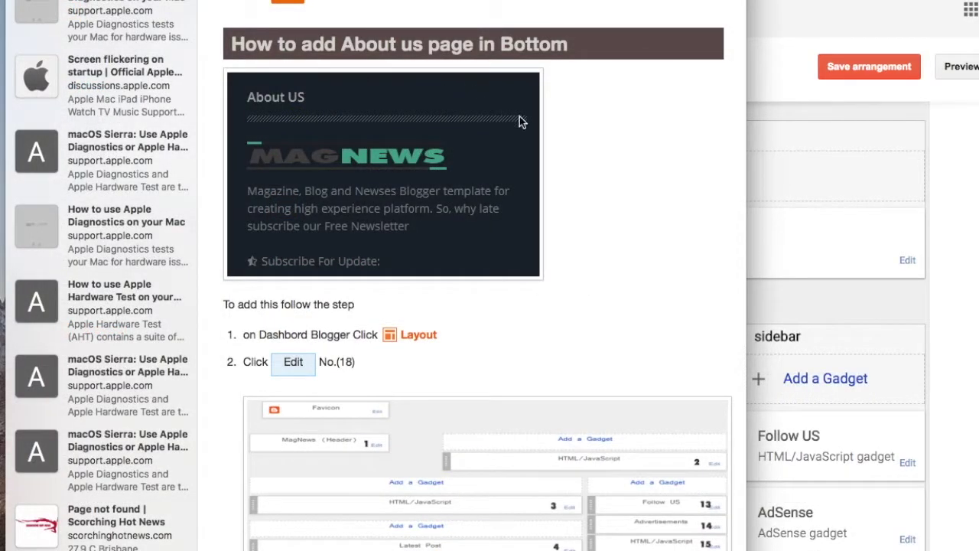
Read the documentation's section on adding the About us block, including gadget No. 18 and its code.
{"action": "scroll", "coordinate": [585, 268], "scroll_direction": "down", "scroll_amount": 5}
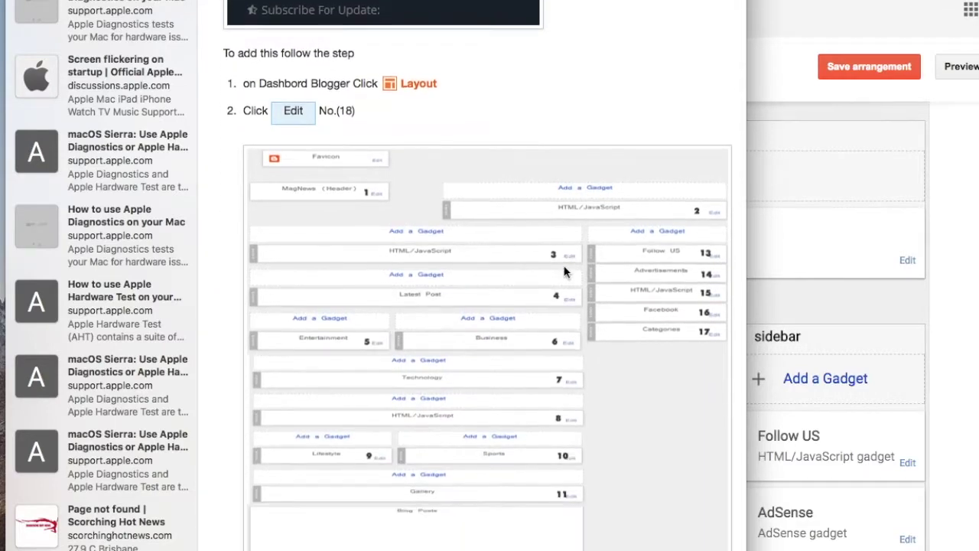
{"action": "scroll", "coordinate": [564, 271], "scroll_direction": "down", "scroll_amount": 4}
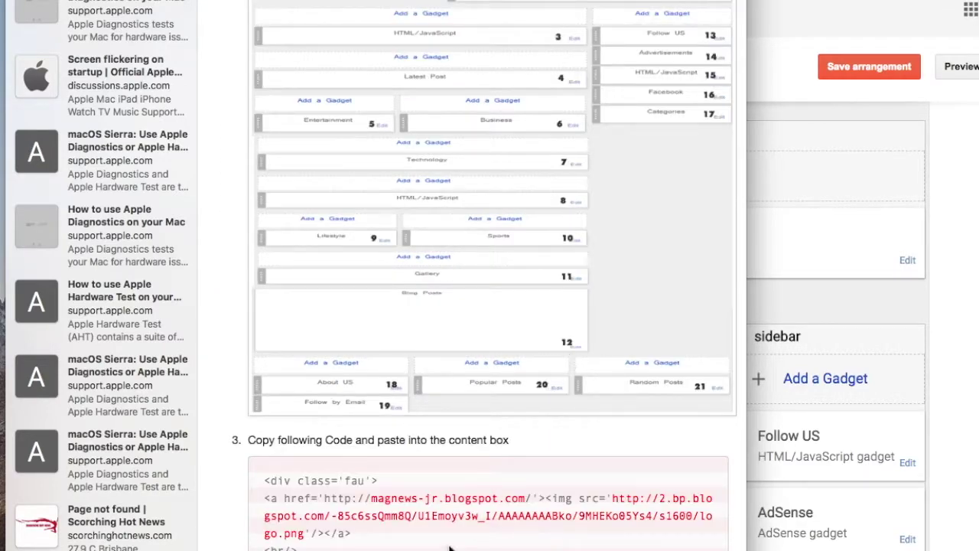
{"action": "scroll", "coordinate": [568, 547], "scroll_direction": "up", "scroll_amount": 1}
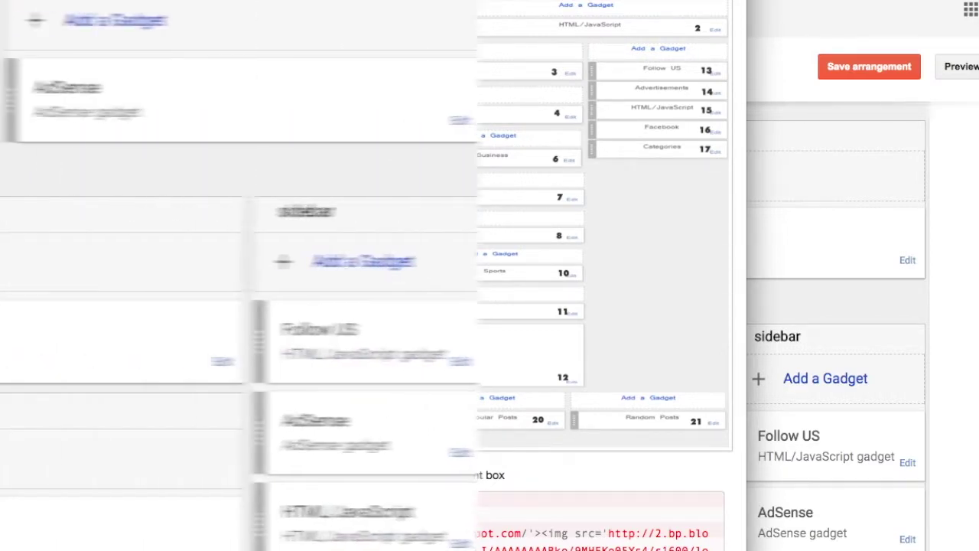
Open the footer's About US gadget, examine its website link, description text and subscribe line, and close the editor.
{"action": "scroll", "coordinate": [474, 275], "scroll_direction": "down", "scroll_amount": 10}
{"action": "scroll", "coordinate": [474, 276], "scroll_direction": "down", "scroll_amount": 7}
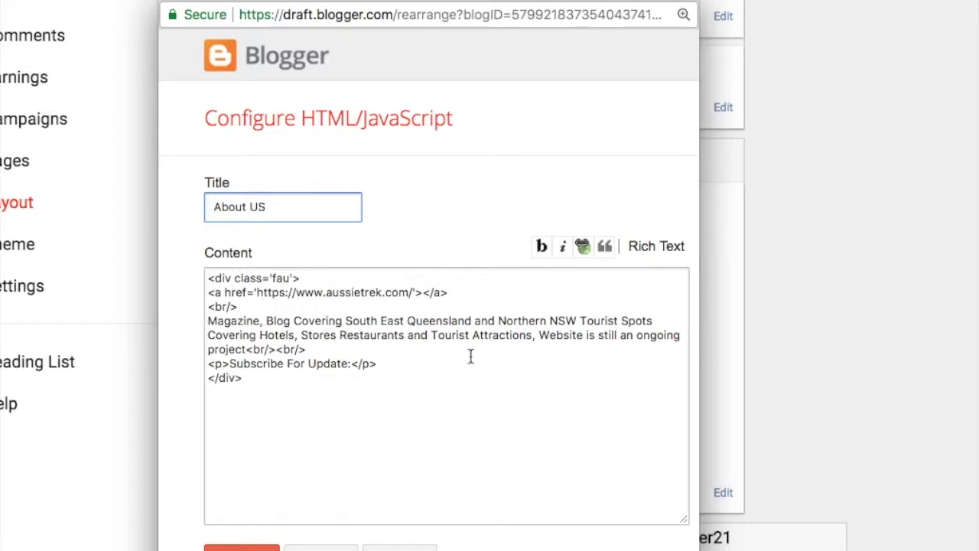
{"action": "left_click_drag", "start_coordinate": [412, 291], "coordinate": [260, 286]}
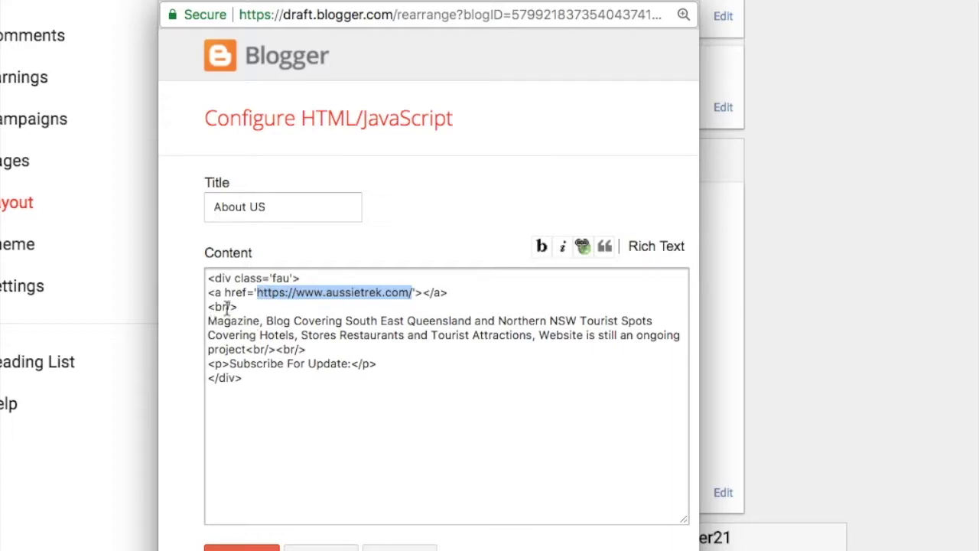
{"action": "left_click_drag", "start_coordinate": [208, 321], "coordinate": [247, 345]}
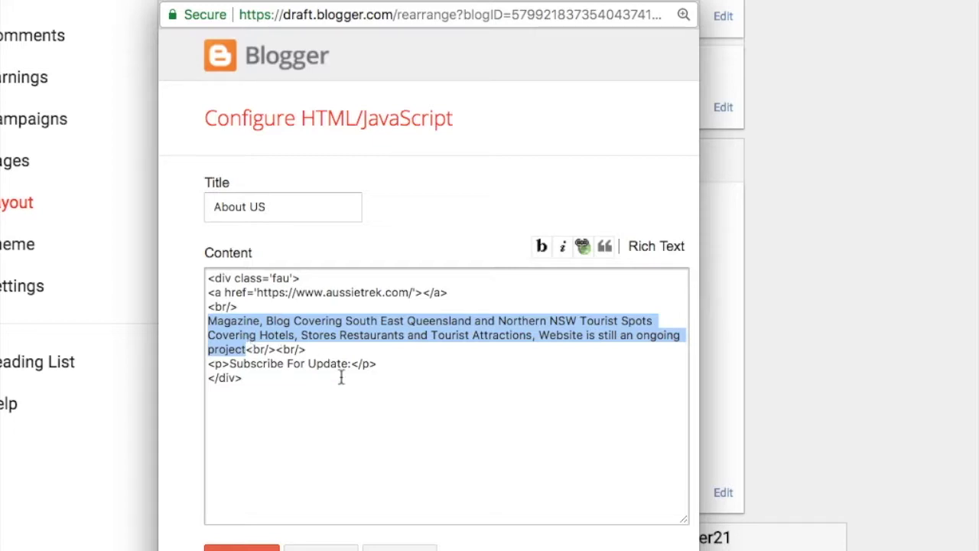
{"action": "left_click", "coordinate": [381, 370]}
{"action": "left_click_drag", "start_coordinate": [381, 369], "coordinate": [213, 365]}
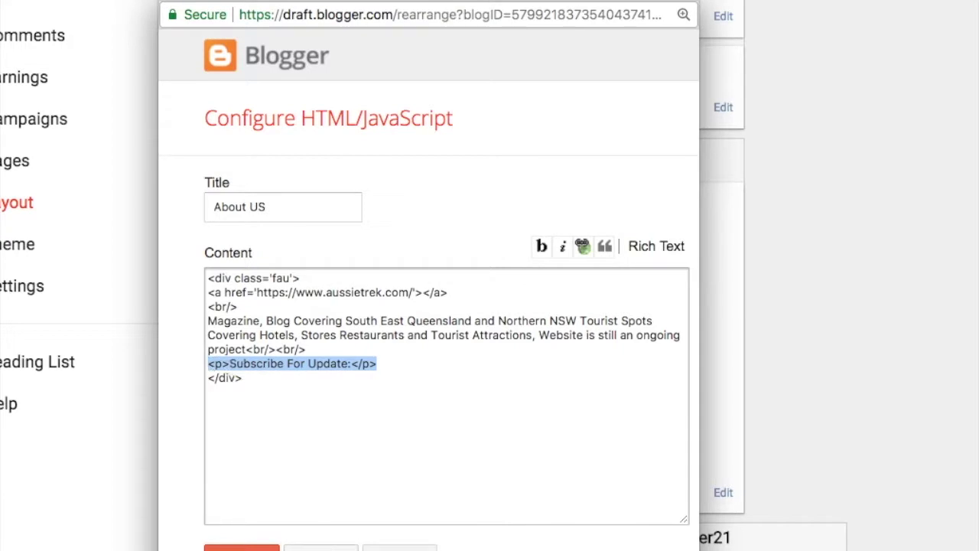
{"action": "key", "text": "Tab"}
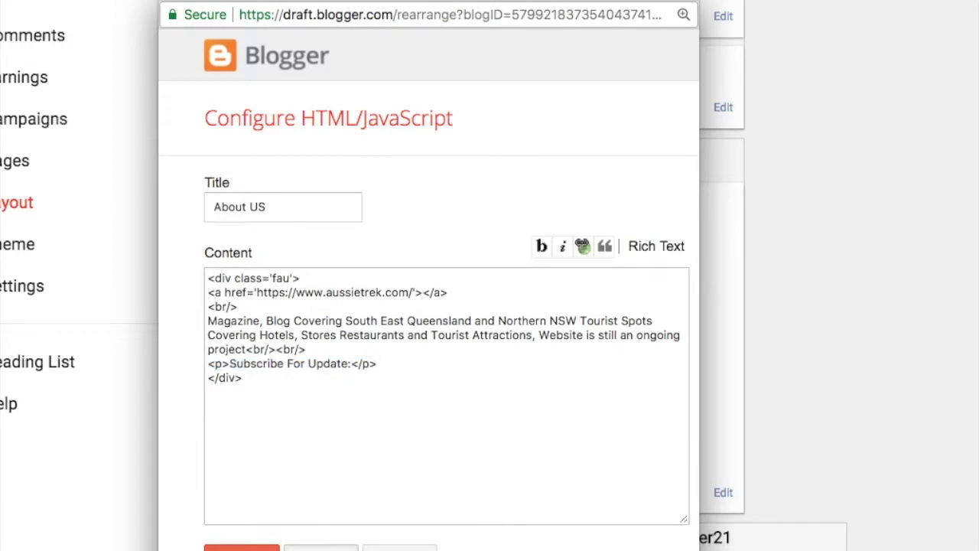
{"action": "key", "text": "Return"}
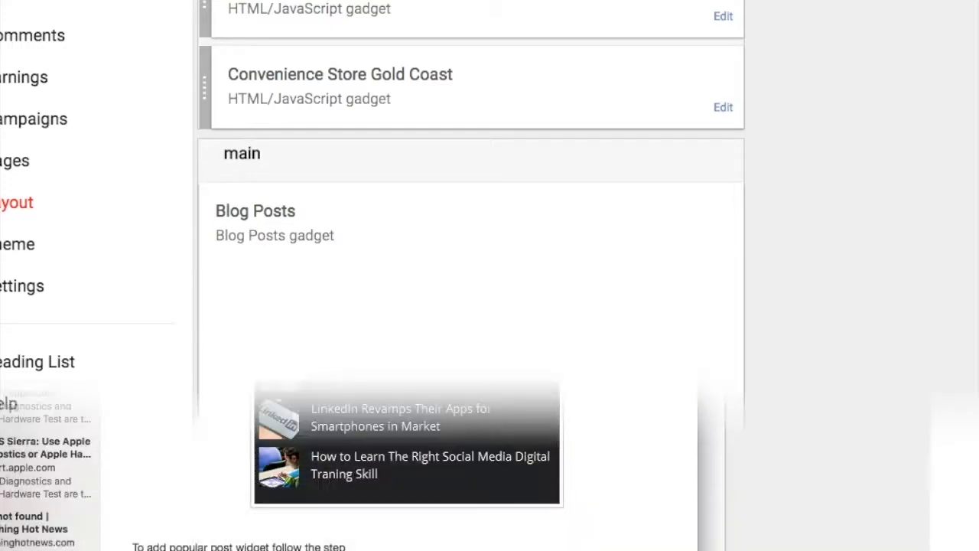
Check the documentation's Popular Posts instructions, save the footer's Popular Posts gadget and save the layout arrangement.
{"action": "scroll", "coordinate": [498, 354], "scroll_direction": "down", "scroll_amount": 5}
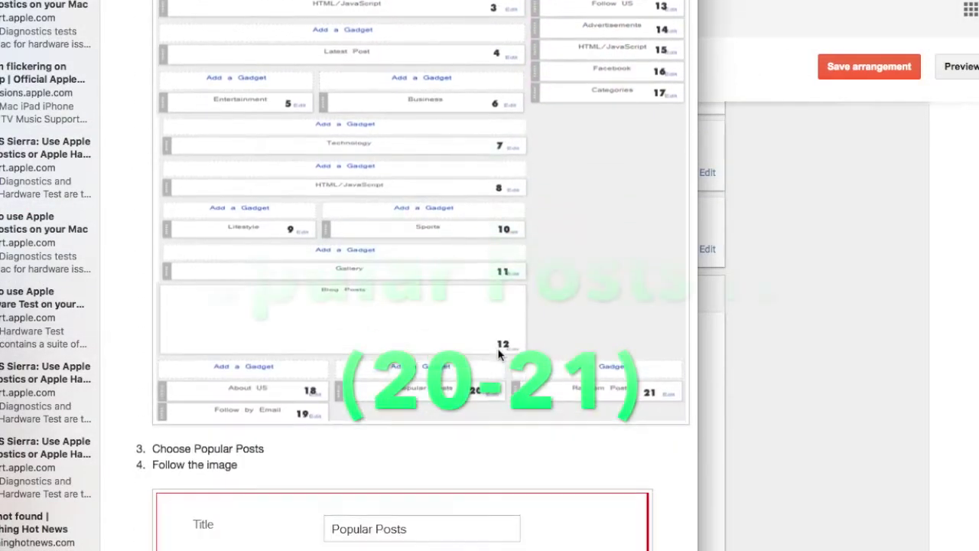
{"action": "scroll", "coordinate": [498, 354], "scroll_direction": "down", "scroll_amount": 4}
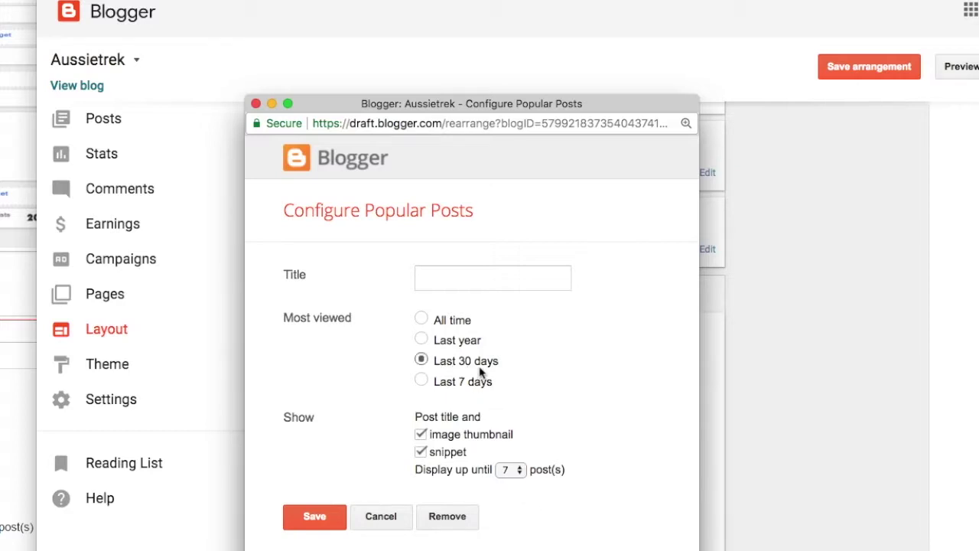
{"action": "left_click", "coordinate": [314, 517]}
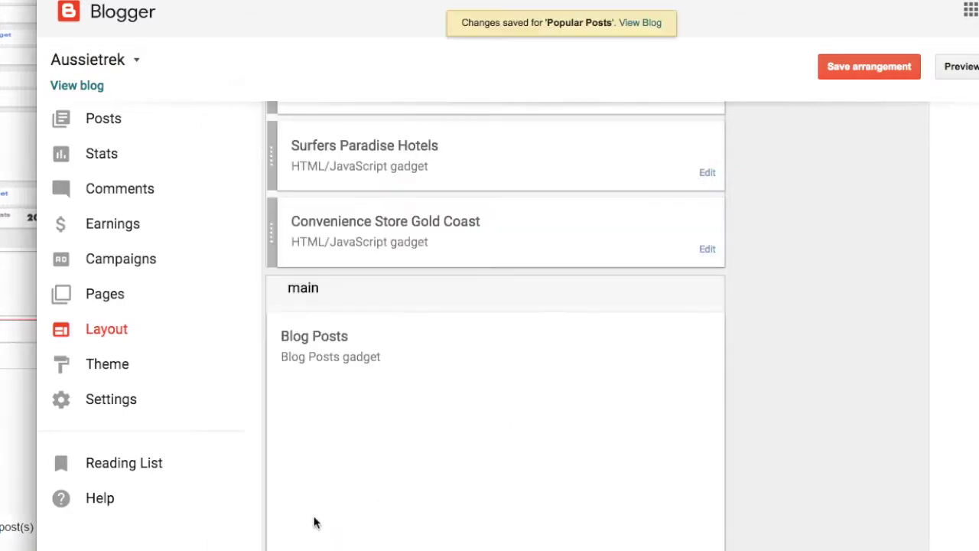
{"action": "left_click", "coordinate": [851, 69]}
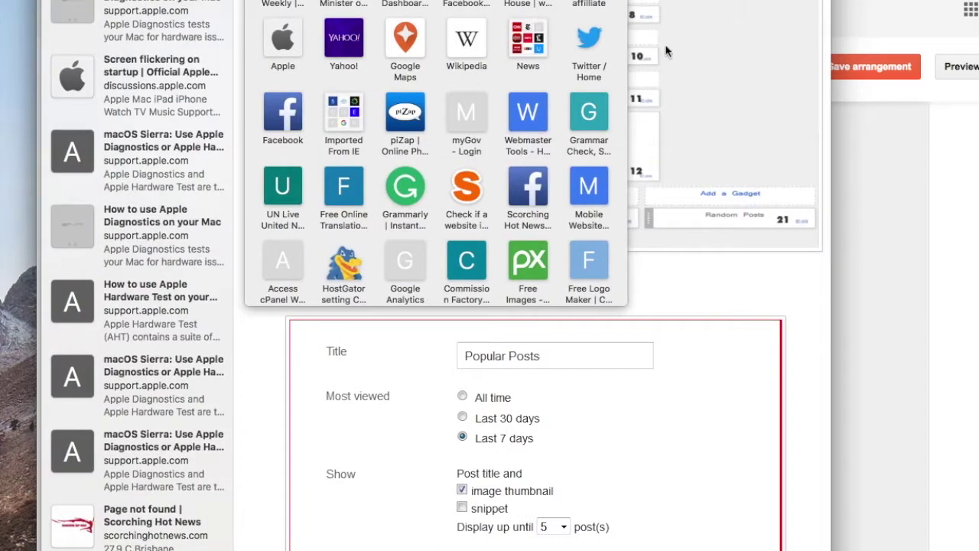
Read the documentation from the Popular Posts settings through the Footer Random Post instructions for gadget No. 21.
{"action": "scroll", "coordinate": [632, 401], "scroll_direction": "down", "scroll_amount": 5}
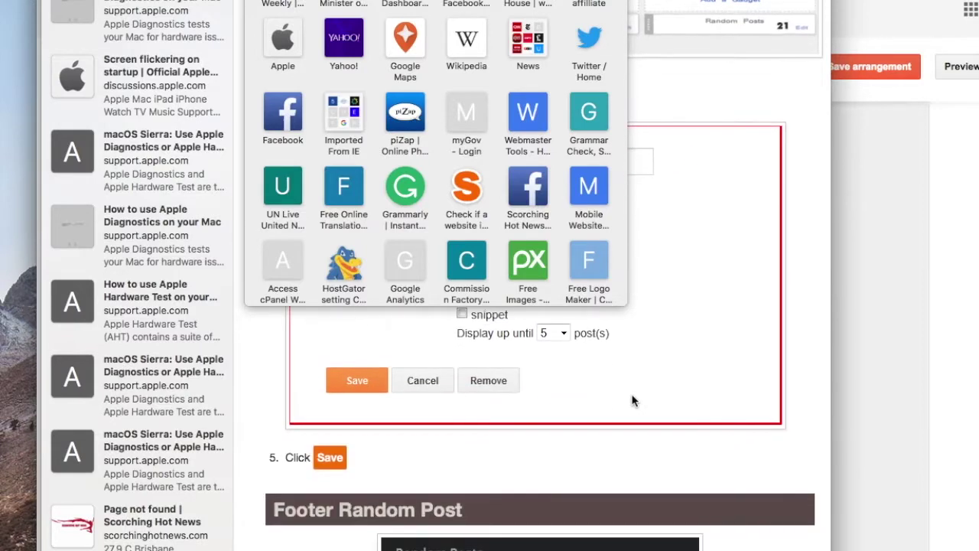
{"action": "key", "text": "Escape"}
{"action": "scroll", "coordinate": [544, 275], "scroll_direction": "down", "scroll_amount": 4}
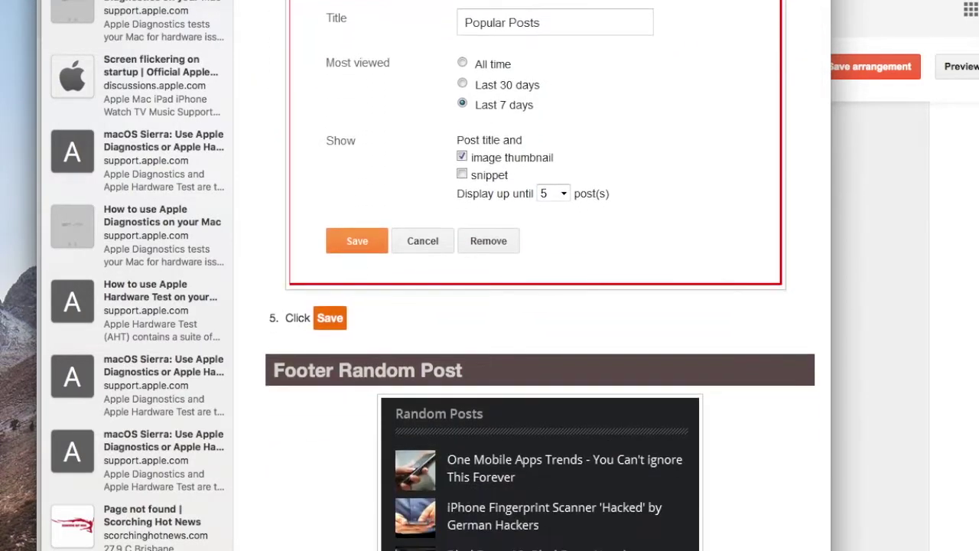
{"action": "scroll", "coordinate": [544, 275], "scroll_direction": "down", "scroll_amount": 10}
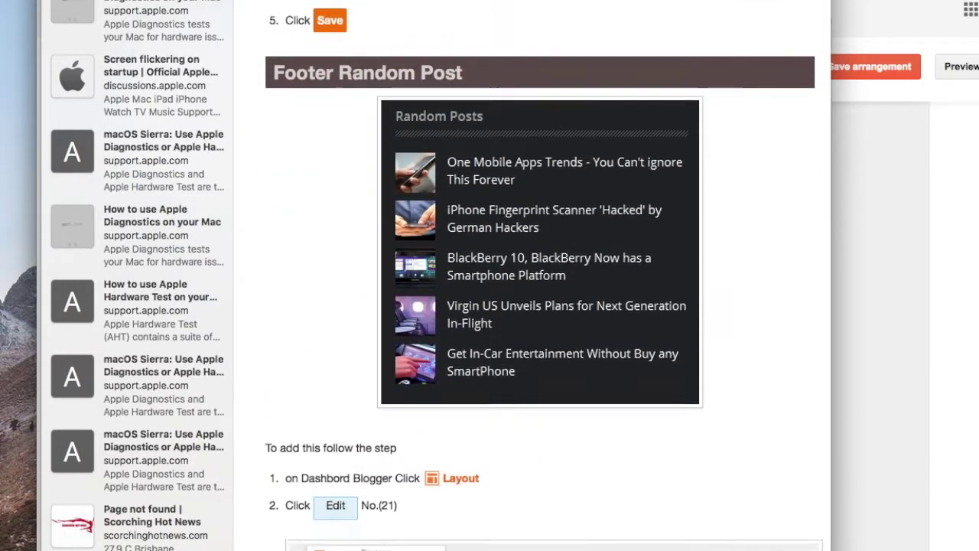
{"action": "scroll", "coordinate": [544, 276], "scroll_direction": "down", "scroll_amount": 16}
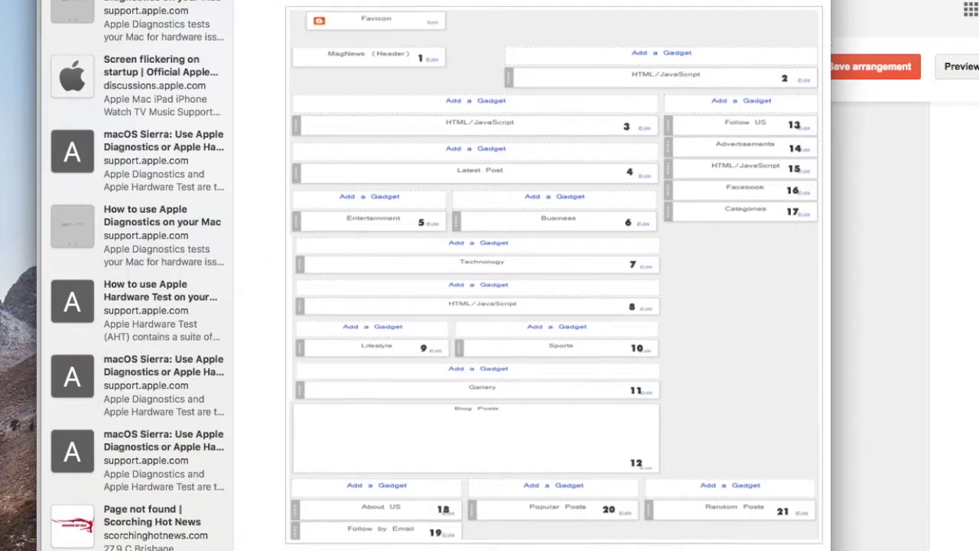
{"action": "scroll", "coordinate": [588, 534], "scroll_direction": "down", "scroll_amount": 9}
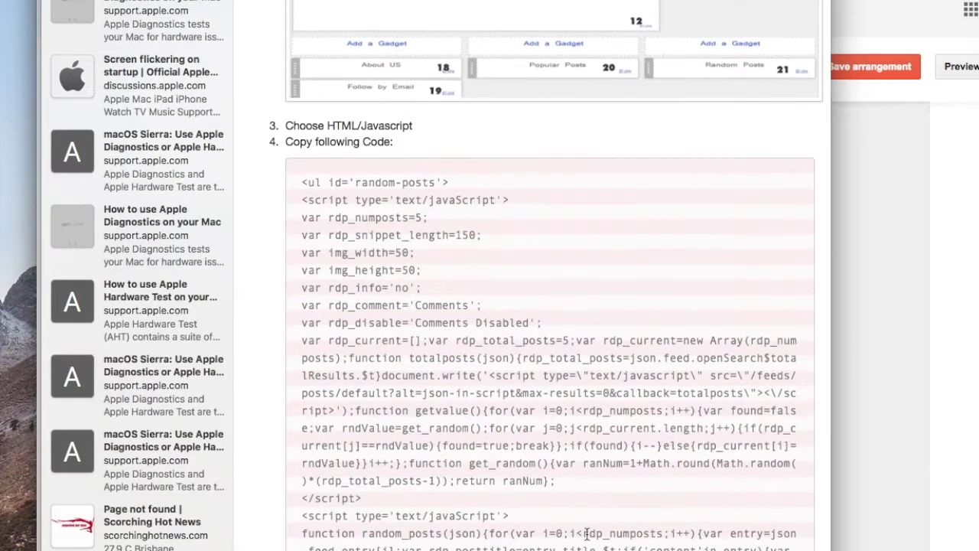
Examine the documentation's random posts script and the layout's footer gadget areas header19, header20 and header21.
{"action": "scroll", "coordinate": [573, 529], "scroll_direction": "down", "scroll_amount": 2}
{"action": "scroll", "coordinate": [572, 530], "scroll_direction": "up", "scroll_amount": 2}
{"action": "scroll", "coordinate": [572, 528], "scroll_direction": "down", "scroll_amount": 1}
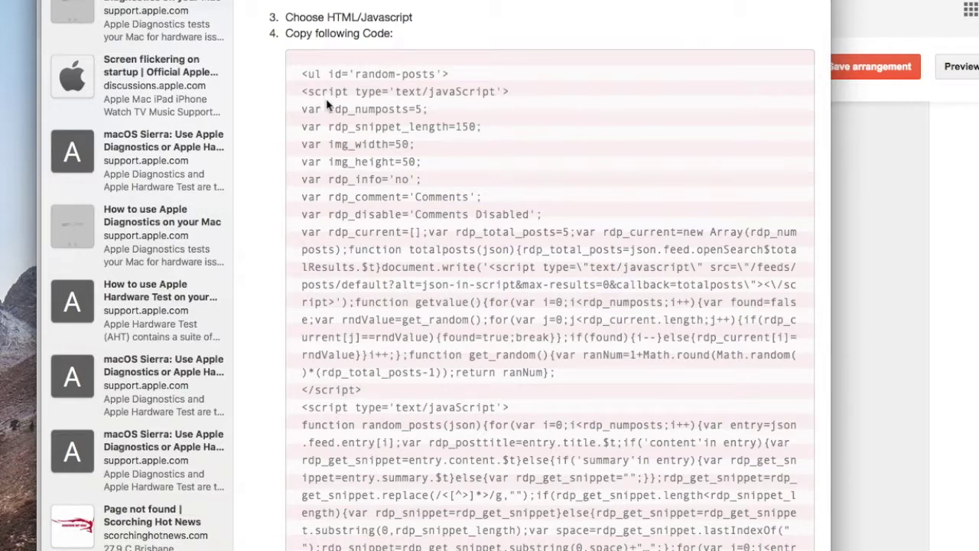
{"action": "scroll", "coordinate": [574, 333], "scroll_direction": "up", "scroll_amount": 1}
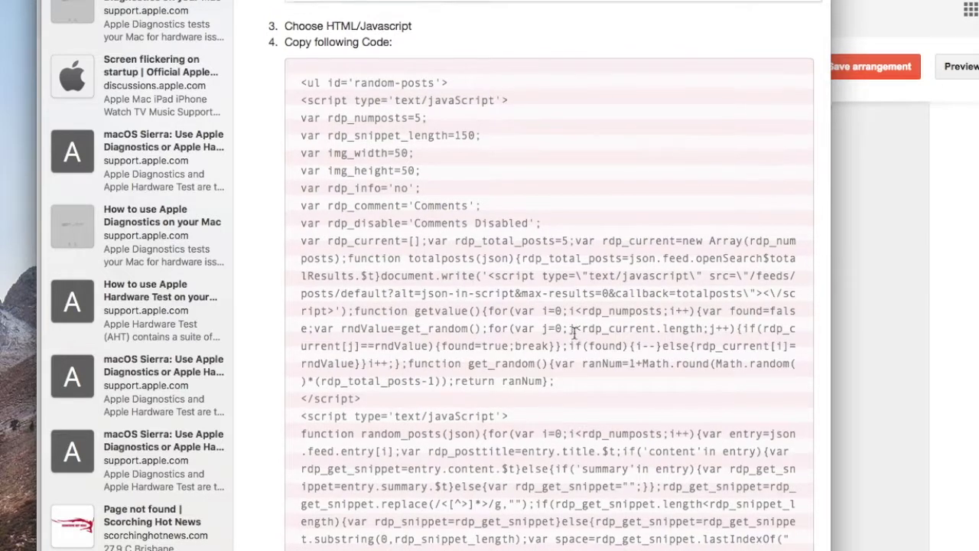
{"action": "scroll", "coordinate": [574, 333], "scroll_direction": "down", "scroll_amount": 2}
{"action": "scroll", "coordinate": [574, 333], "scroll_direction": "up", "scroll_amount": 2}
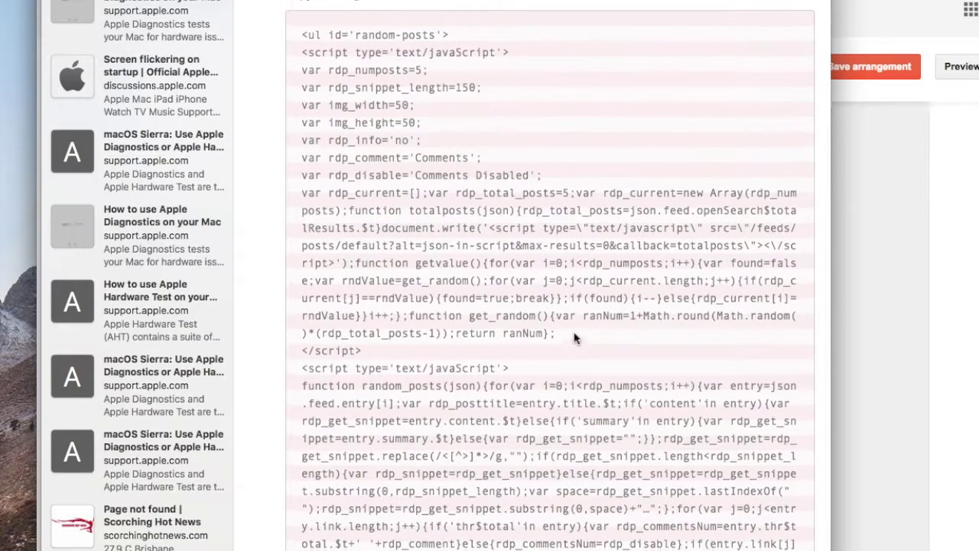
{"action": "scroll", "coordinate": [576, 337], "scroll_direction": "up", "scroll_amount": 1}
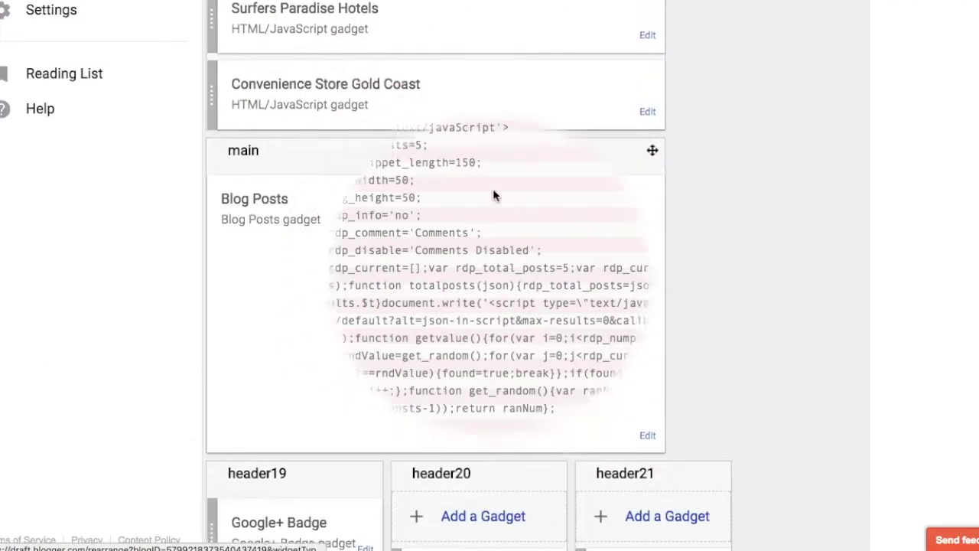
{"action": "scroll", "coordinate": [493, 189], "scroll_direction": "down", "scroll_amount": 5}
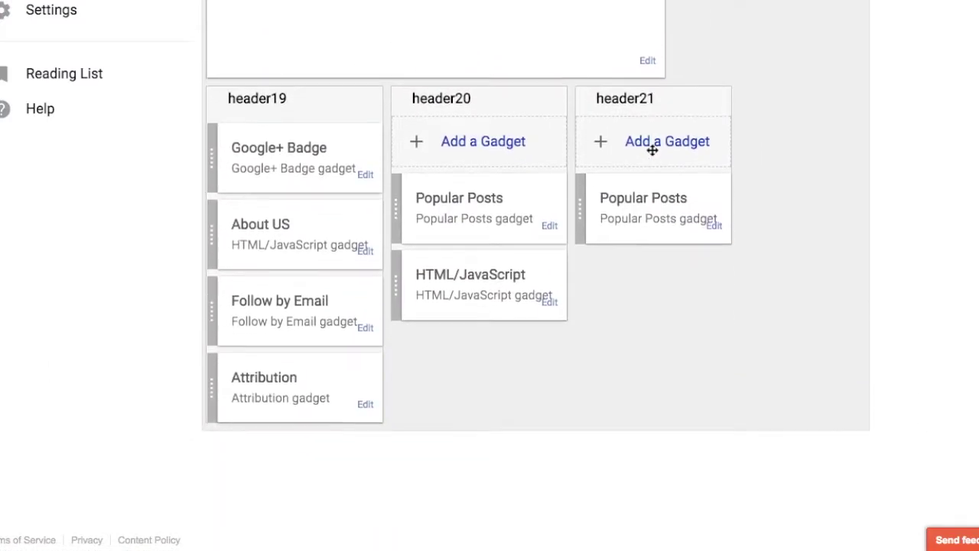
{"action": "scroll", "coordinate": [650, 149], "scroll_direction": "down", "scroll_amount": 1}
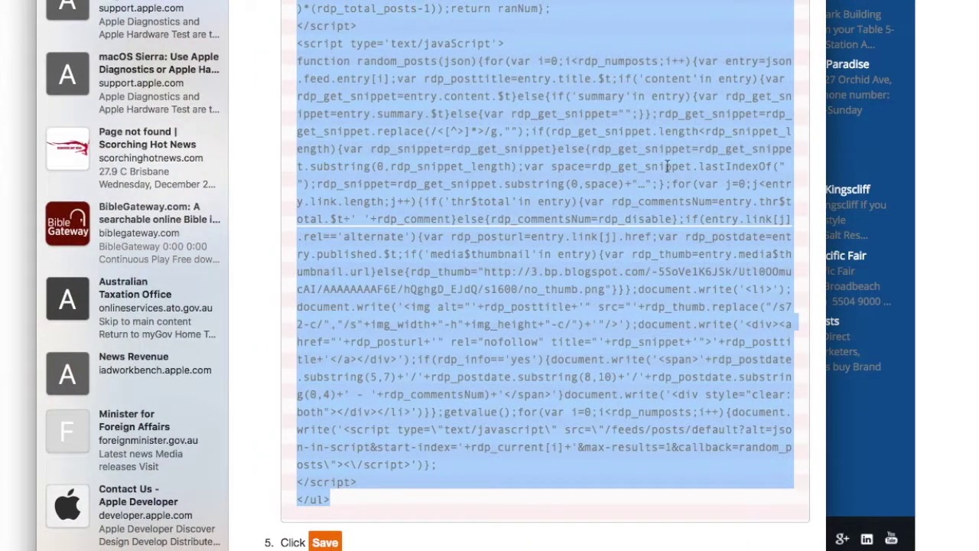
Read the documentation's Footer Navigation copyright code and the steps for setting up the footer's social navigation menu.
{"action": "scroll", "coordinate": [668, 166], "scroll_direction": "down", "scroll_amount": 10}
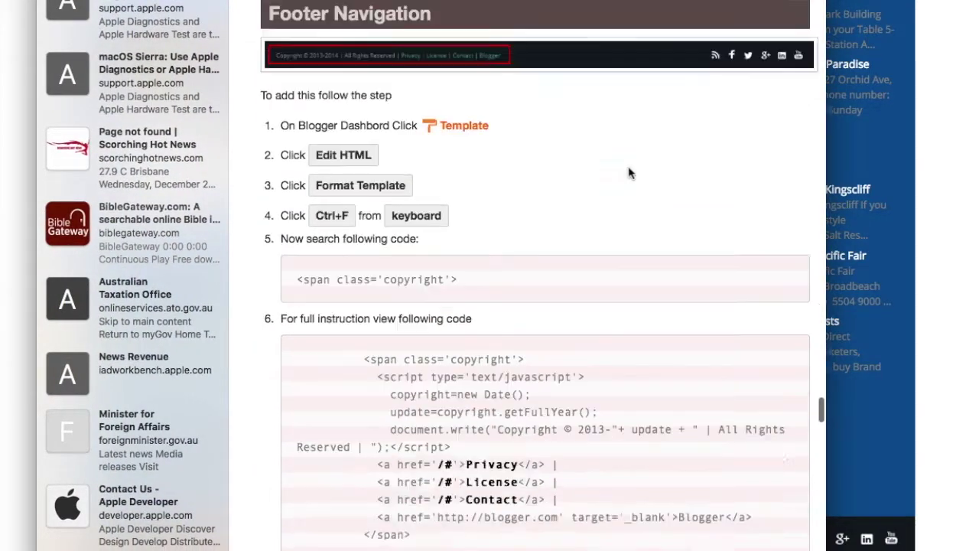
{"action": "scroll", "coordinate": [629, 173], "scroll_direction": "down", "scroll_amount": 10}
{"action": "scroll", "coordinate": [628, 168], "scroll_direction": "up", "scroll_amount": 4}
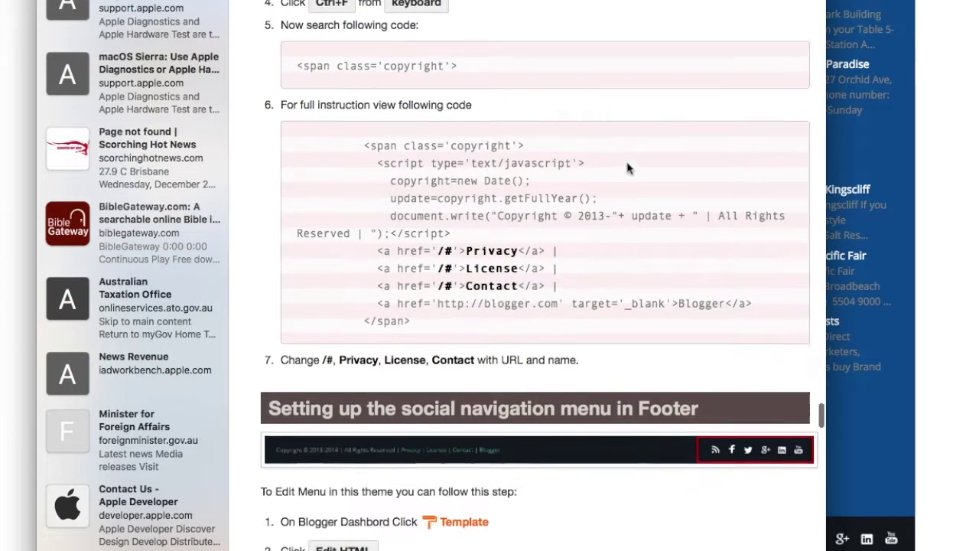
{"action": "scroll", "coordinate": [628, 168], "scroll_direction": "down", "scroll_amount": 2}
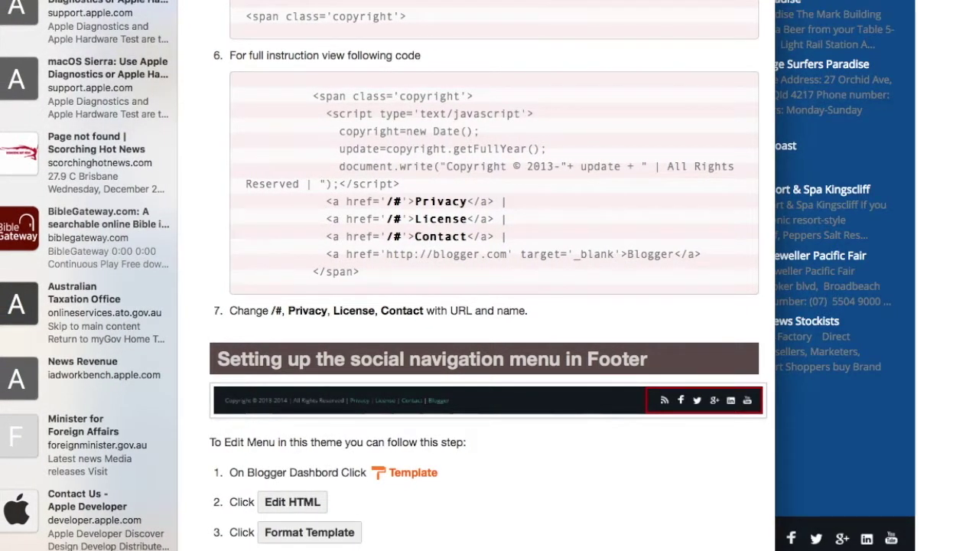
{"action": "scroll", "coordinate": [613, 27], "scroll_direction": "down", "scroll_amount": 3}
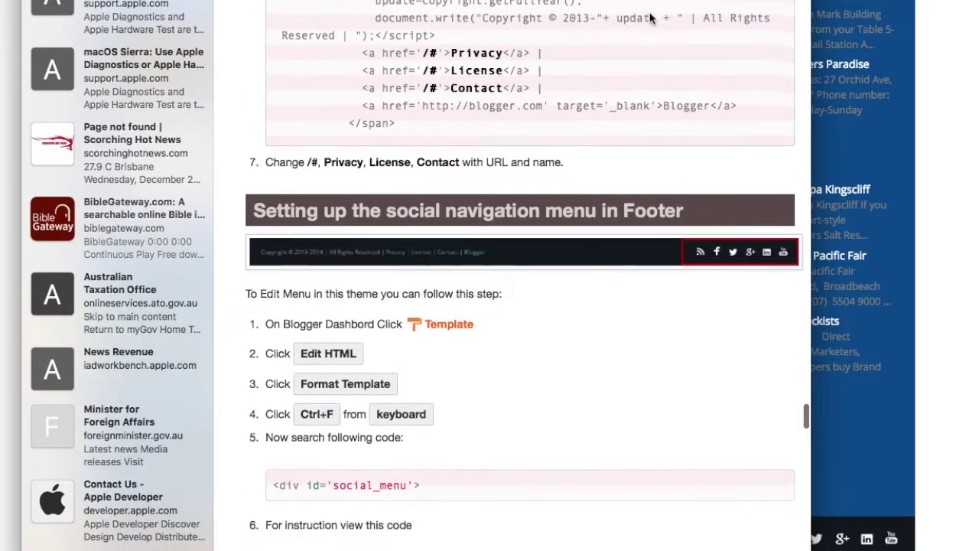
{"action": "scroll", "coordinate": [650, 17], "scroll_direction": "down", "scroll_amount": 1}
{"action": "scroll", "coordinate": [650, 15], "scroll_direction": "down", "scroll_amount": 1}
{"action": "scroll", "coordinate": [650, 13], "scroll_direction": "up", "scroll_amount": 5}
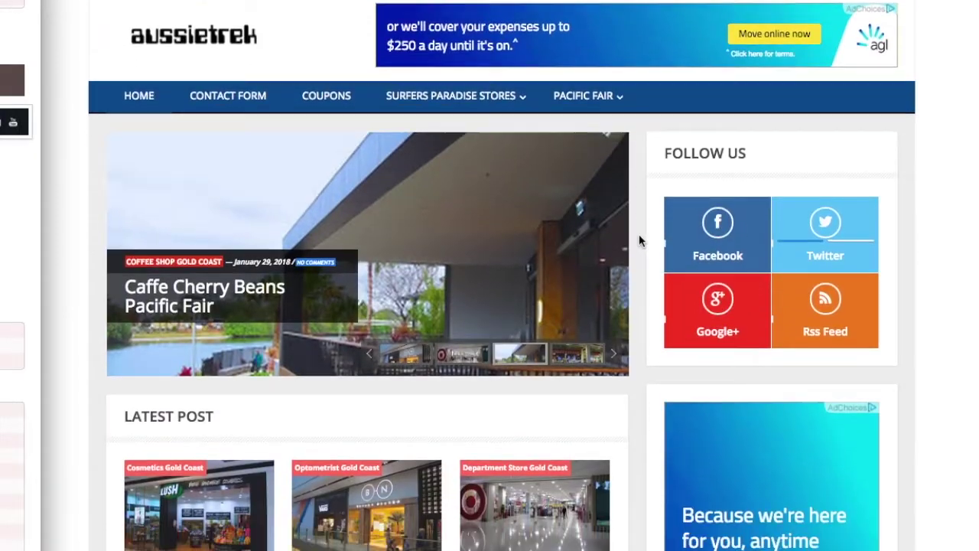
Look over the live blog's homepage, and open the blog theme's HTML for editing.
{"action": "scroll", "coordinate": [639, 243], "scroll_direction": "down", "scroll_amount": 3}
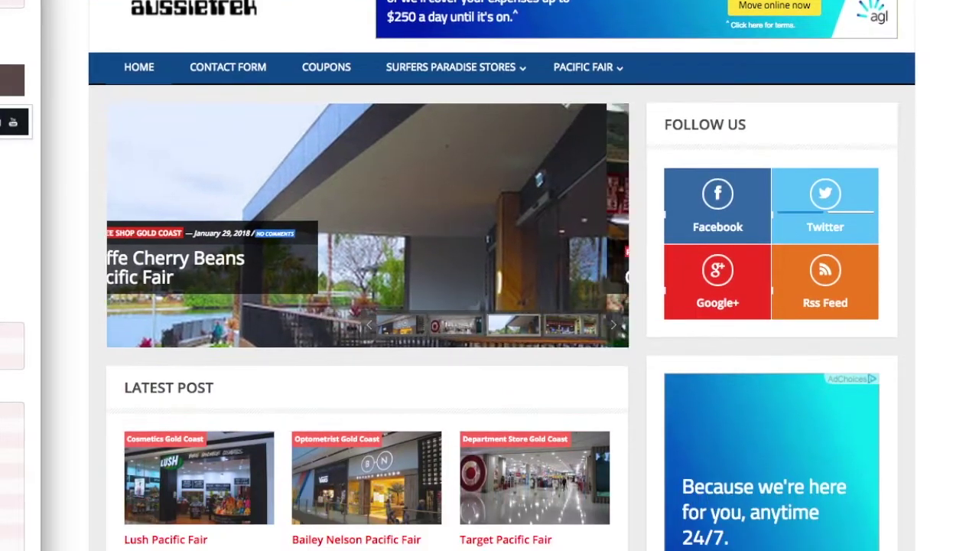
{"action": "scroll", "coordinate": [502, 276], "scroll_direction": "down", "scroll_amount": 10}
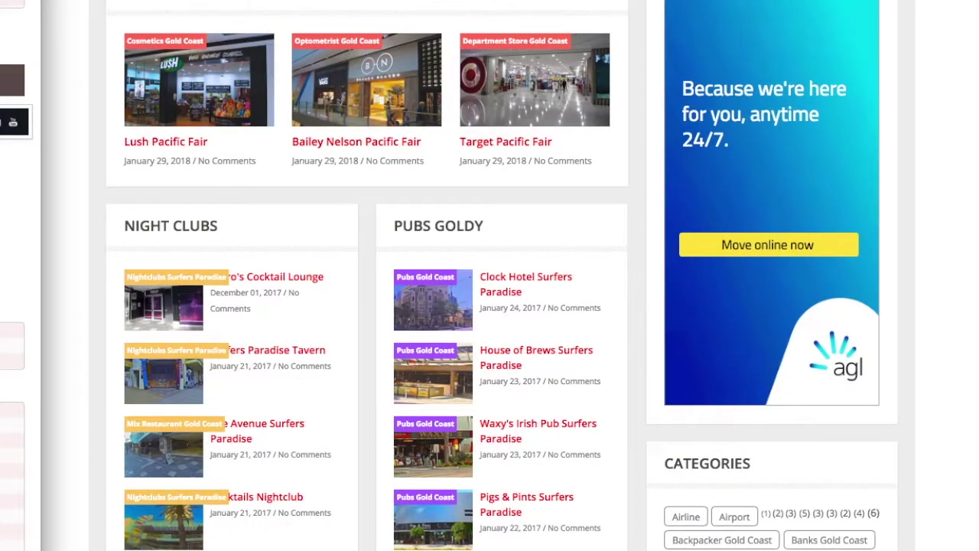
{"action": "scroll", "coordinate": [489, 275], "scroll_direction": "down", "scroll_amount": 5}
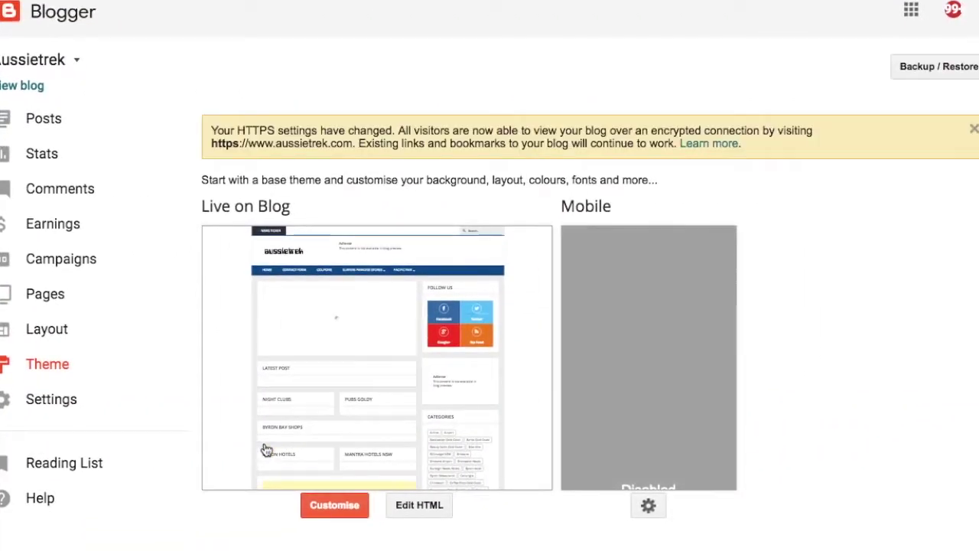
{"action": "left_click", "coordinate": [420, 508]}
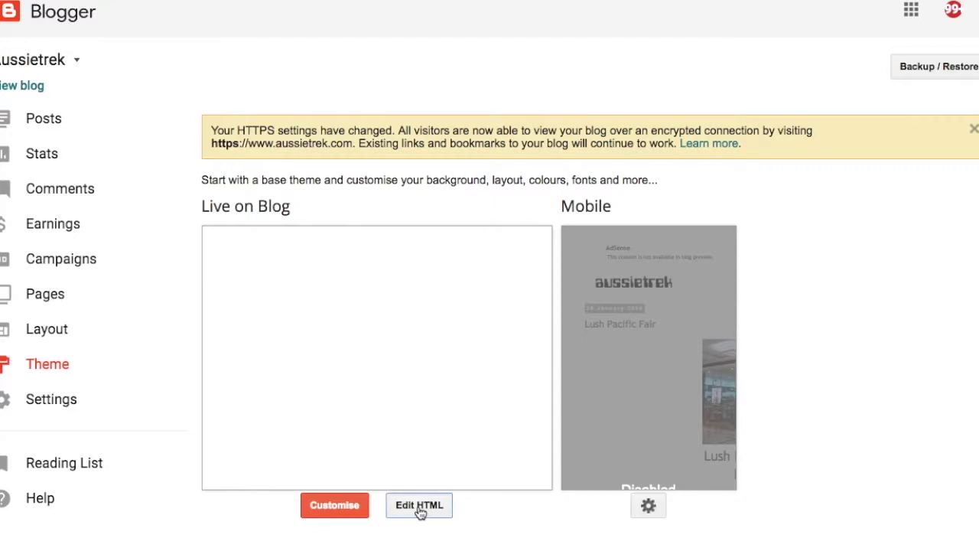